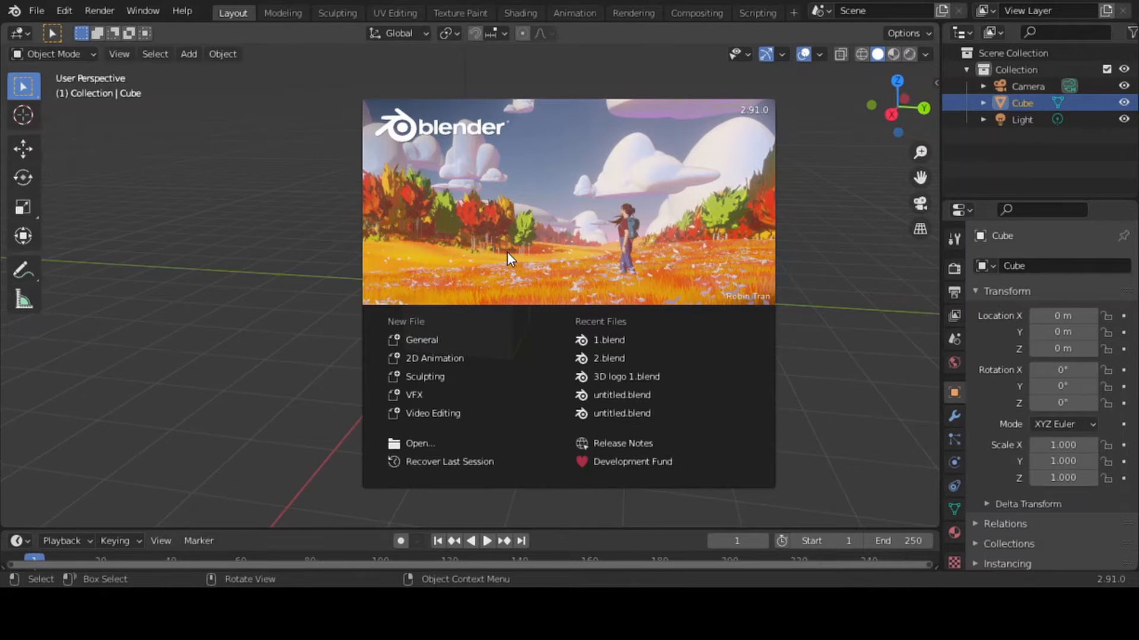
# Start a new General scene and delete all of its default objects, including the cube, camera and light
pyautogui.click(422, 341)
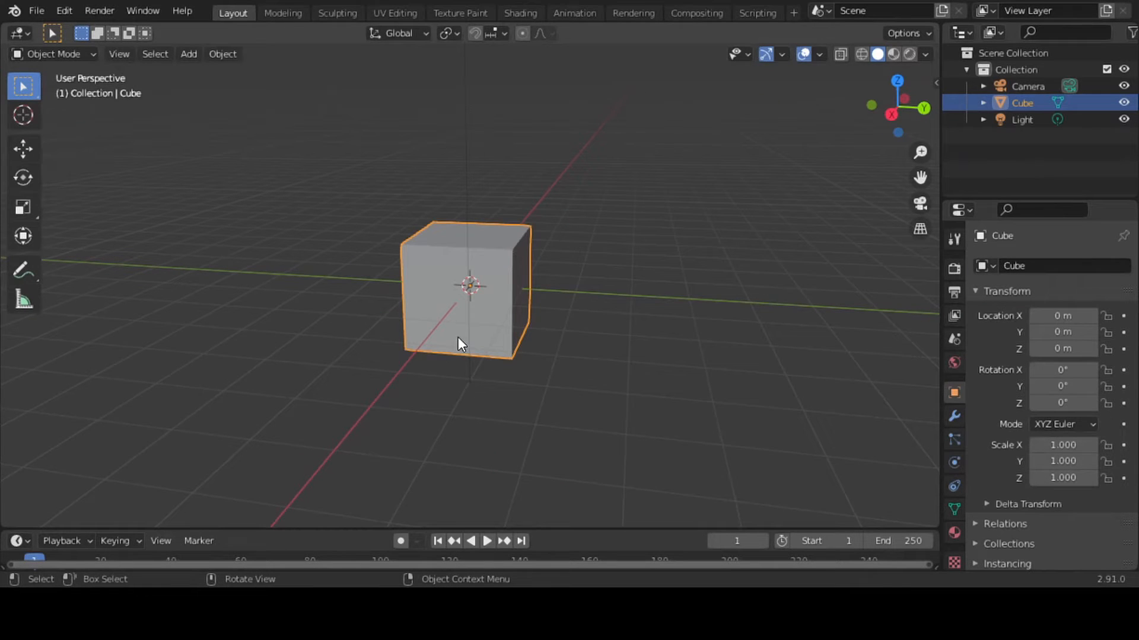
pyautogui.press('a')
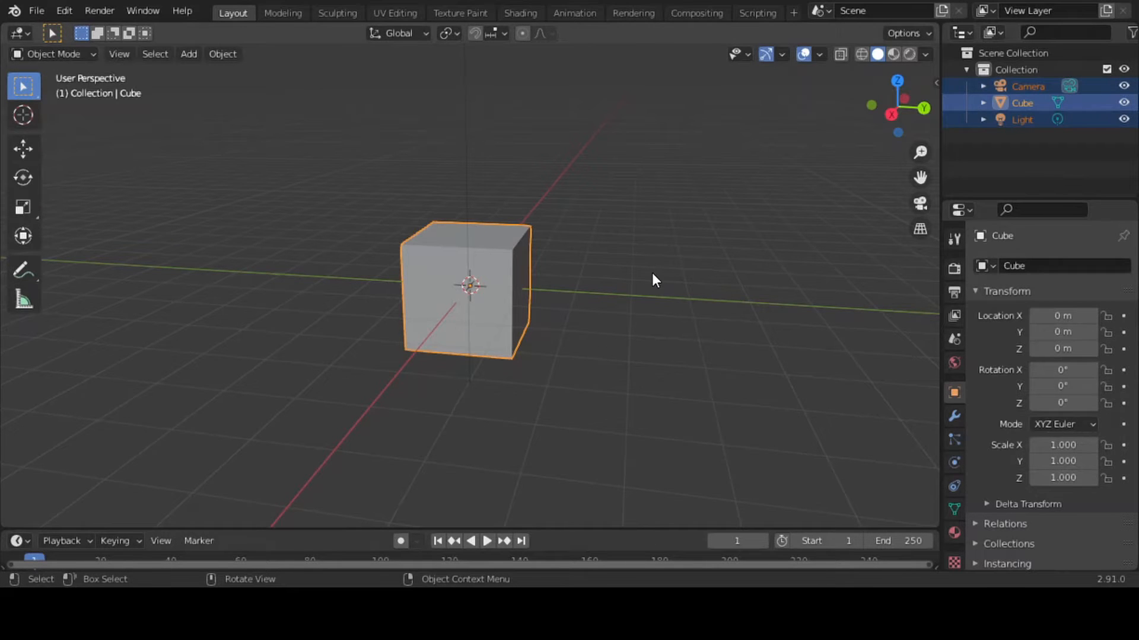
pyautogui.press('x')
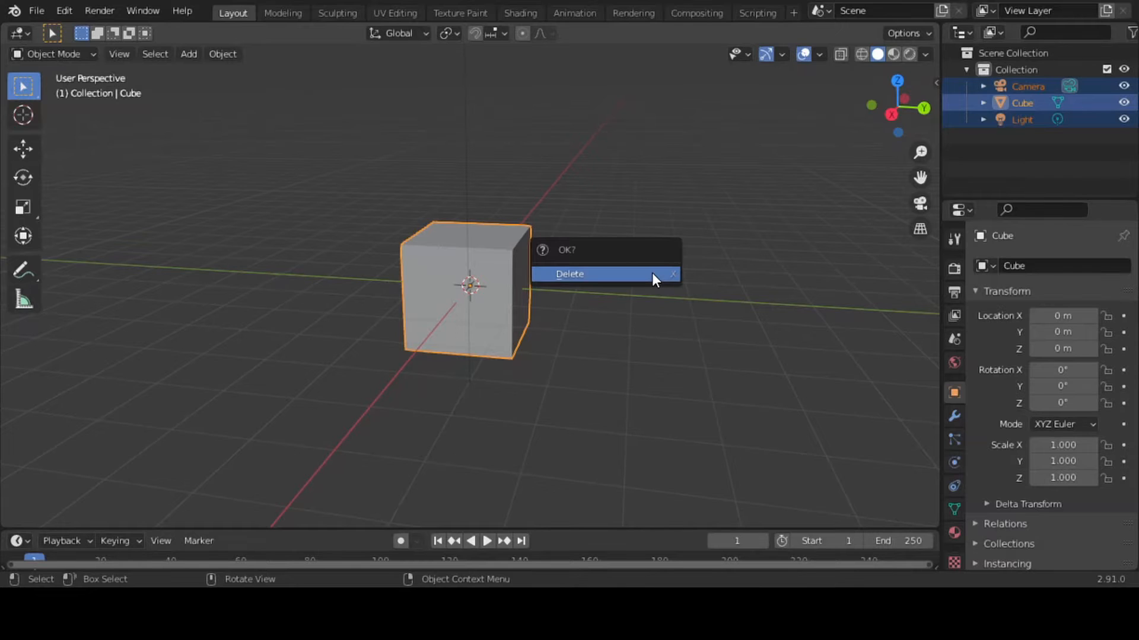
pyautogui.click(653, 274)
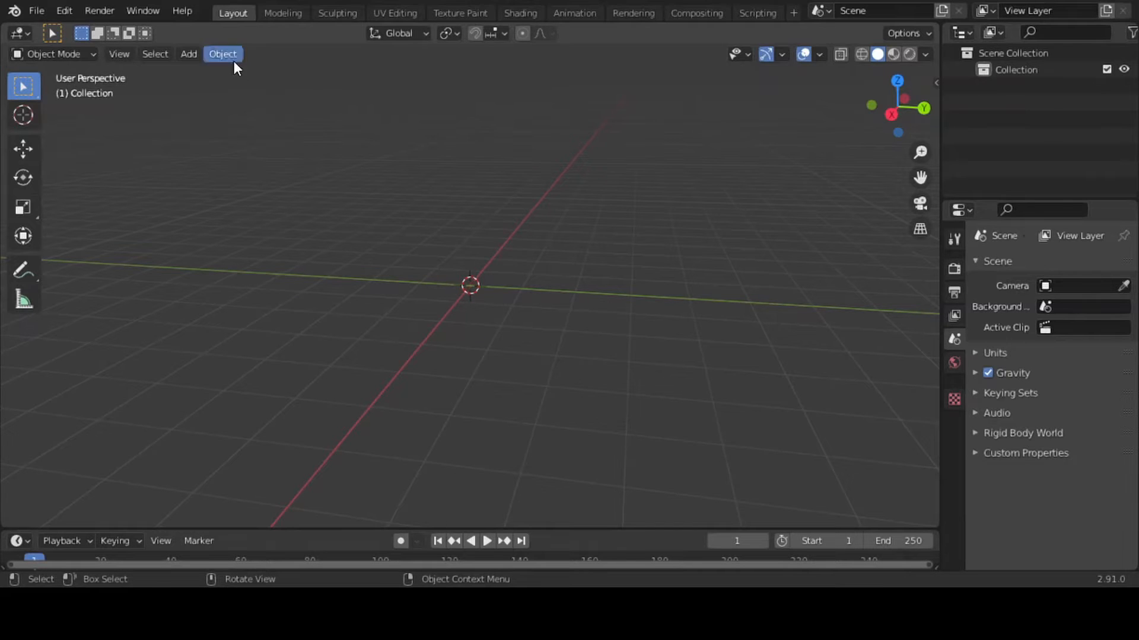
# Open the preferences, and import the rhinoceros-head-geometric-lines-silhouette-icon-vector-16237762 picture with Images as Planes
pyautogui.click(72, 8)
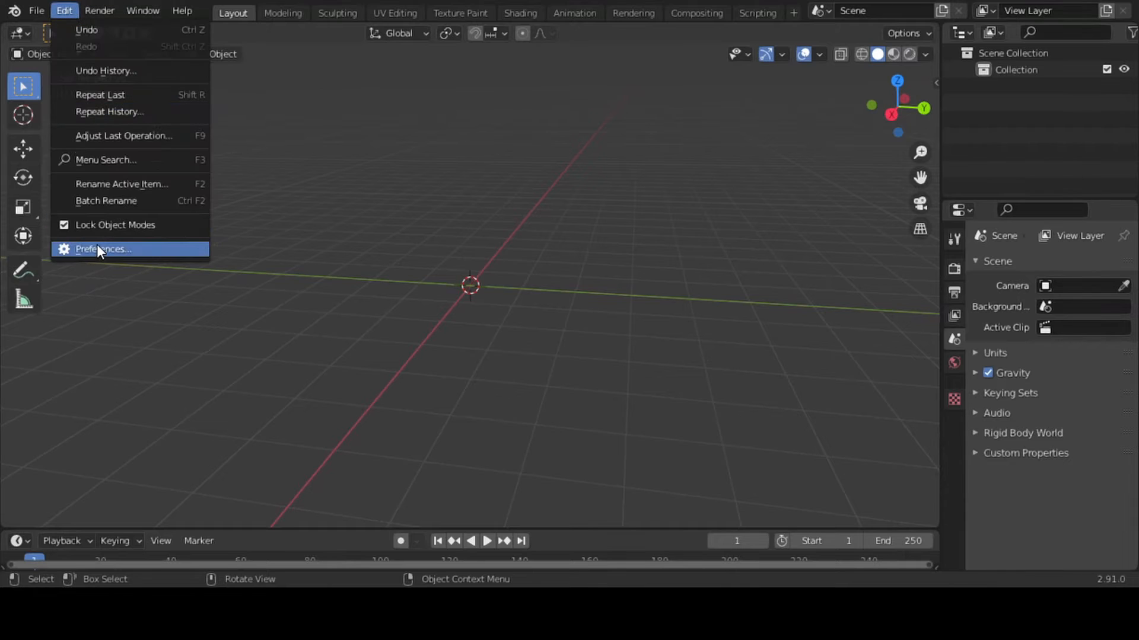
pyautogui.click(98, 249)
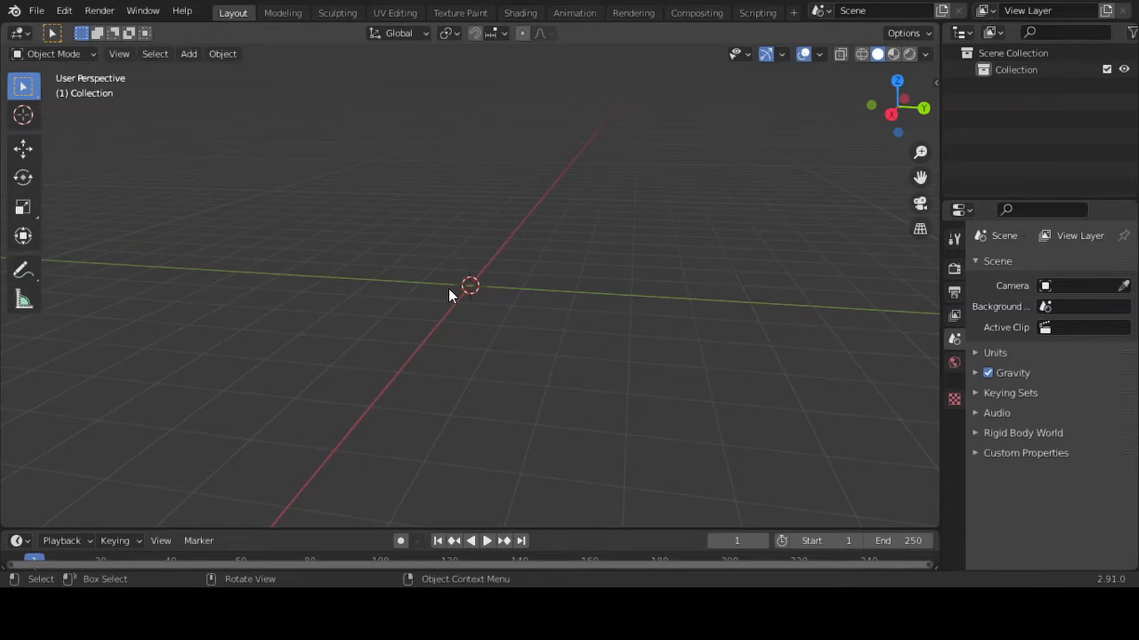
pyautogui.hotkey('shift', 'a')
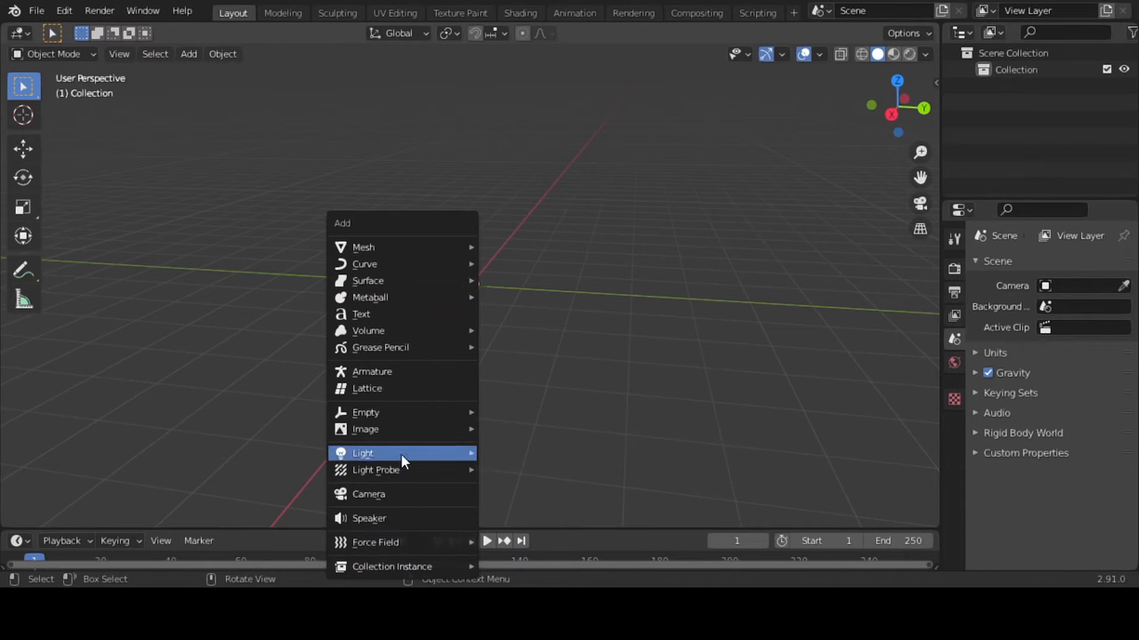
pyautogui.moveTo(396, 435)
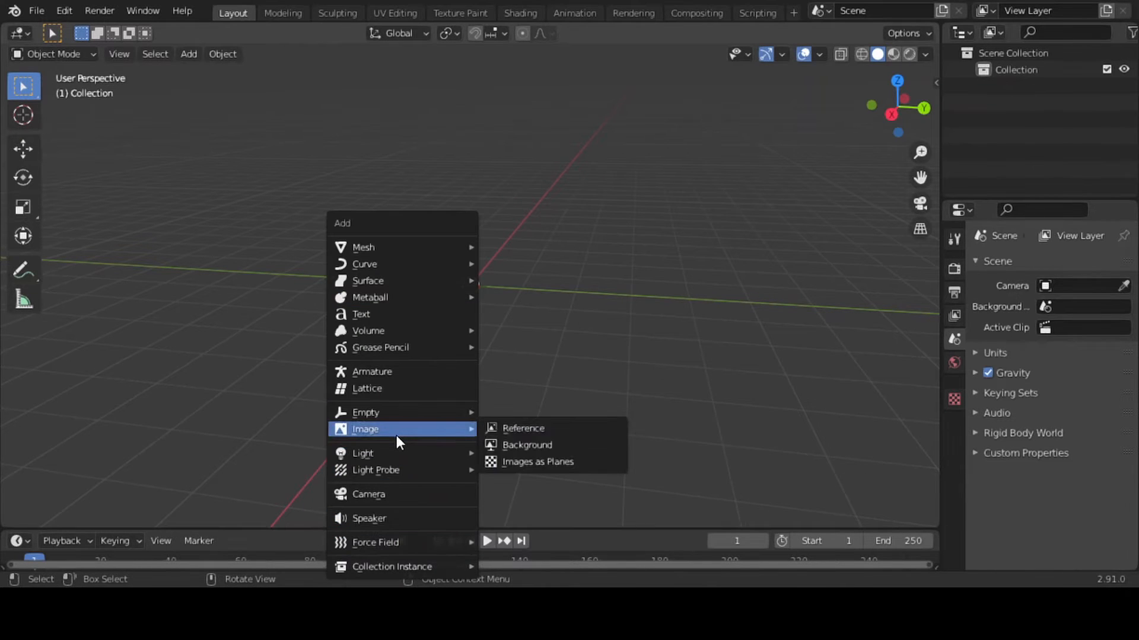
pyautogui.click(501, 462)
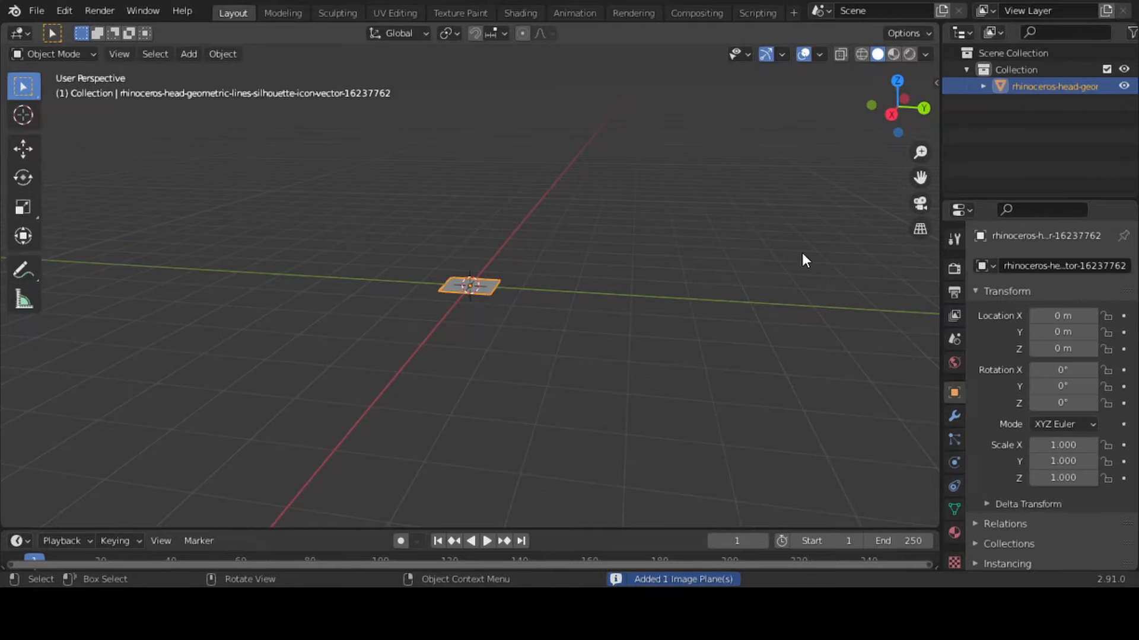
# Rotate the rhinoceros image plane 90° about the global X axis so it stands upright
pyautogui.scroll(8, 796, 223)
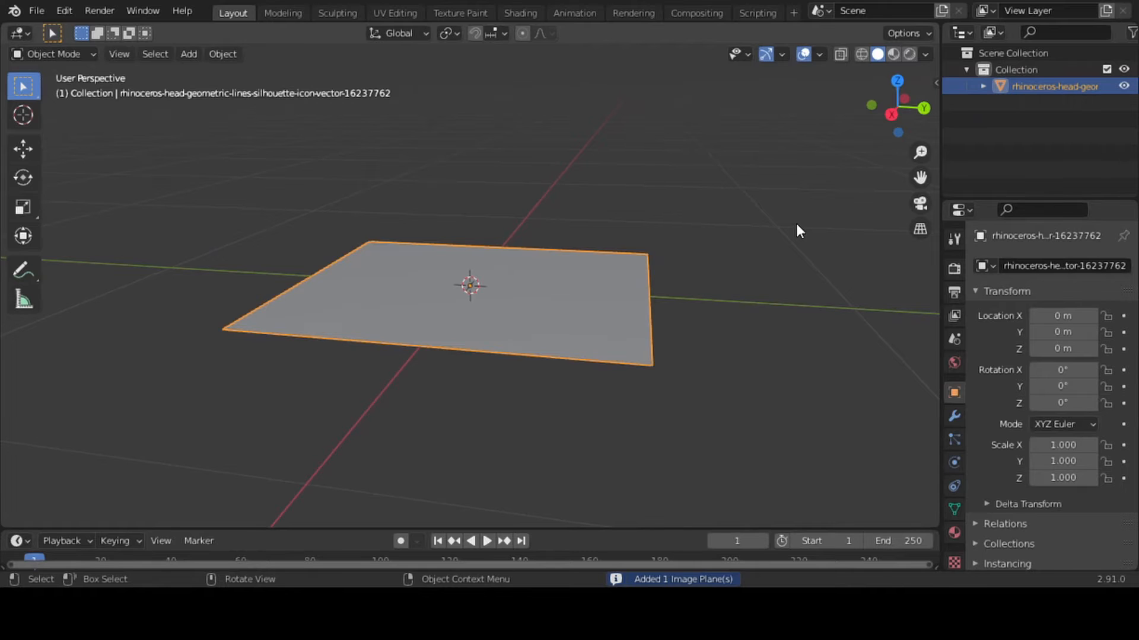
pyautogui.press('r')
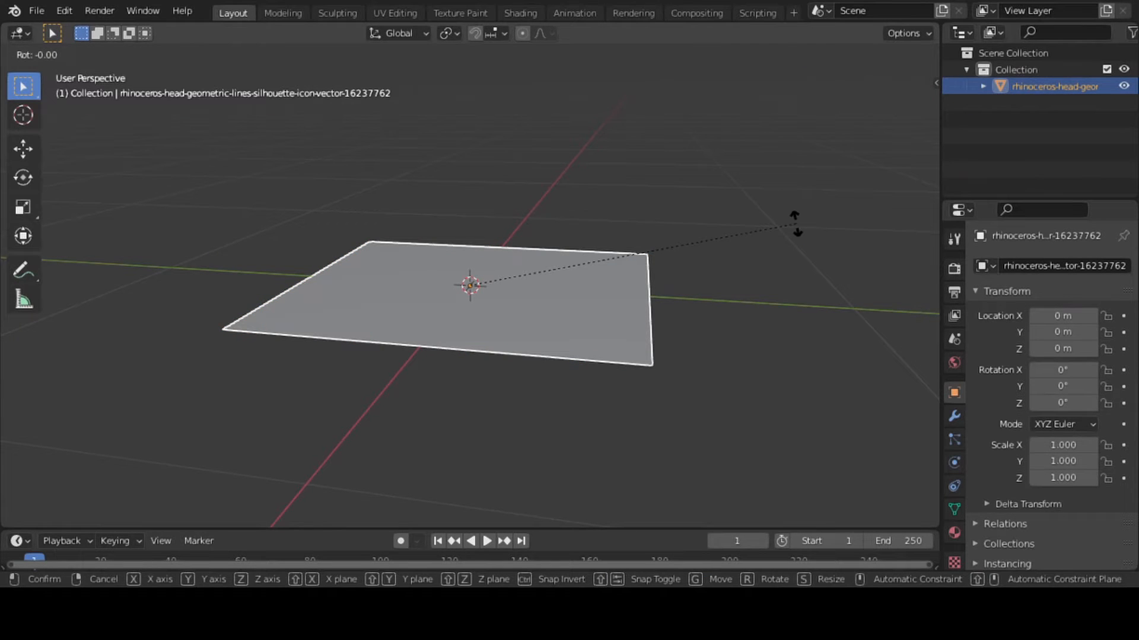
pyautogui.press('x')
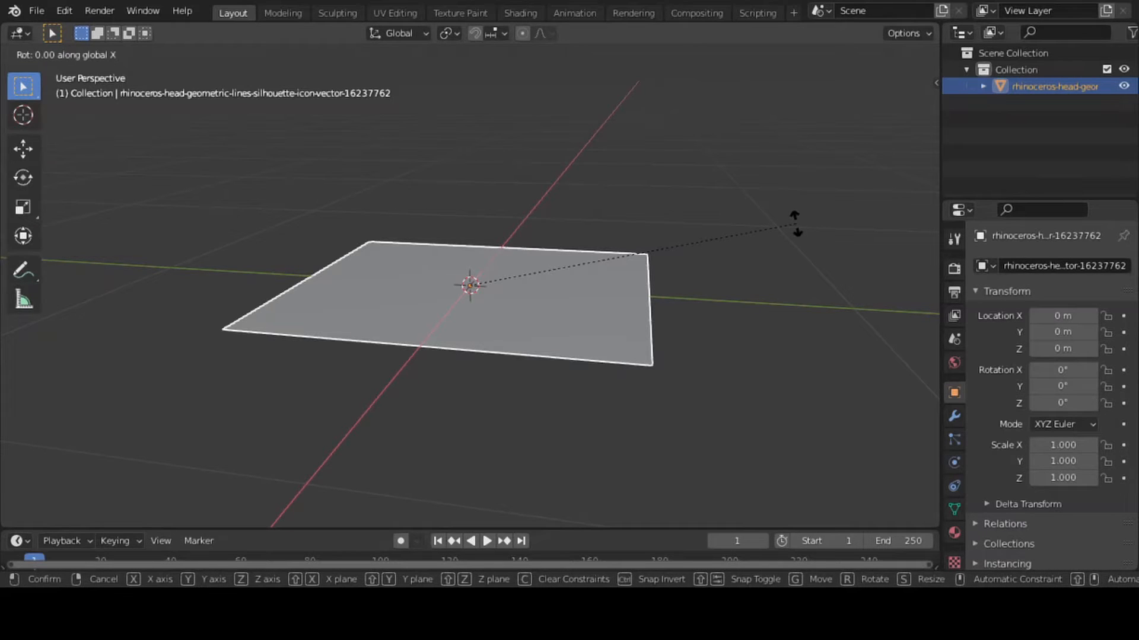
pyautogui.write('90')
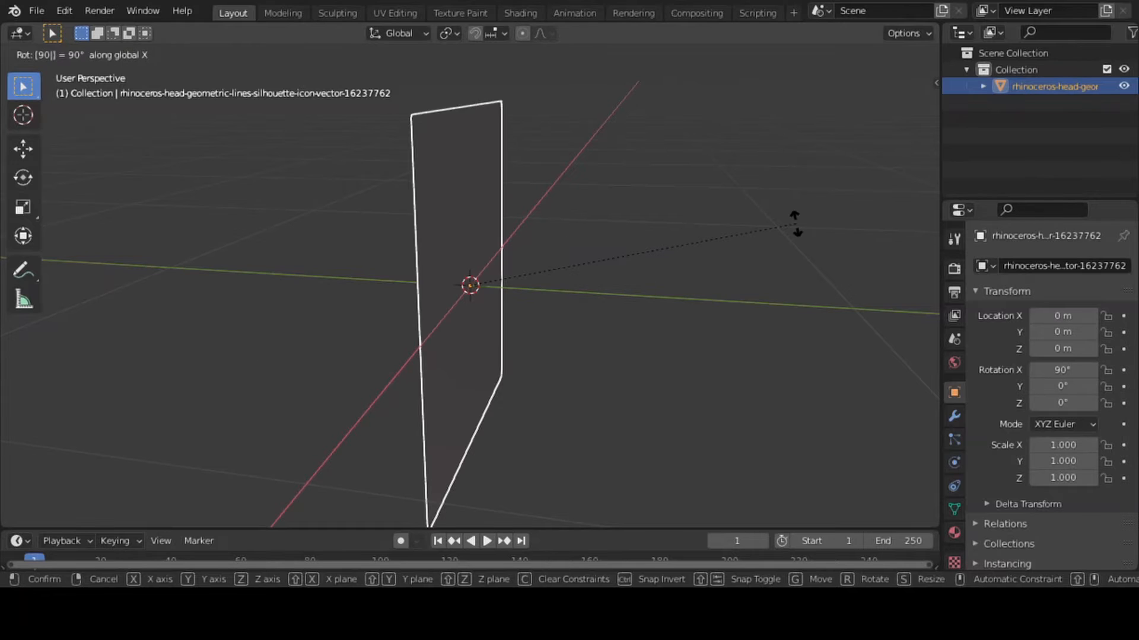
pyautogui.press('Return')
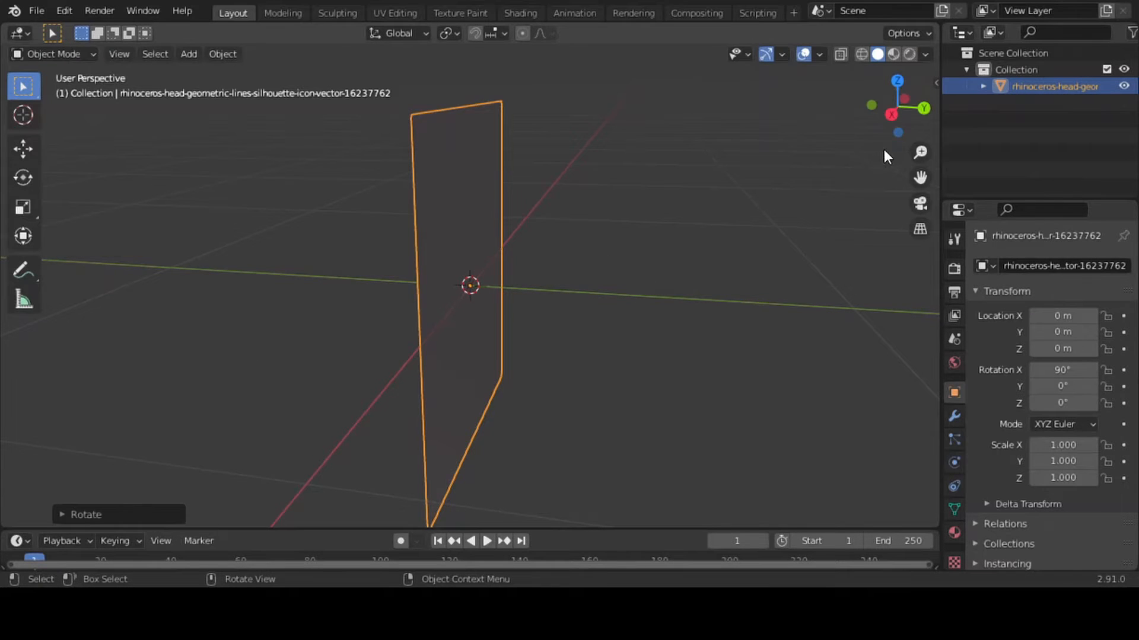
# Display the image plane's picture in the viewport with Material Preview shading
pyautogui.moveTo(890, 117)
pyautogui.mouseDown()
pyautogui.moveTo(946, 113)
pyautogui.moveTo(927, 136)
pyautogui.moveTo(904, 123)
pyautogui.mouseUp()
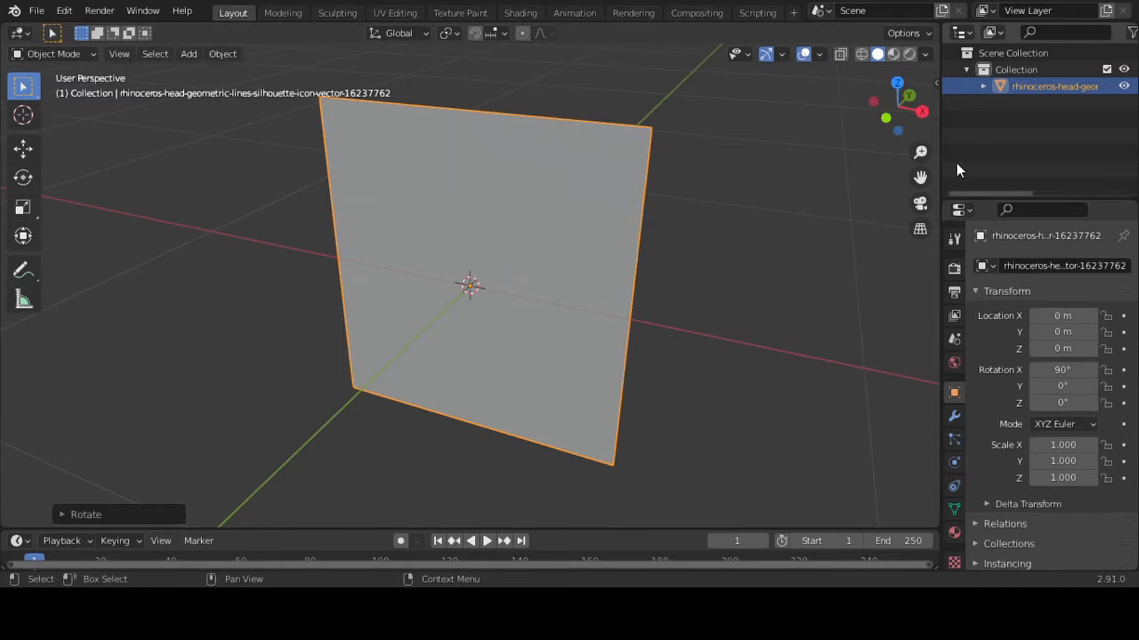
pyautogui.moveTo(919, 178); pyautogui.dragTo(629, 130)
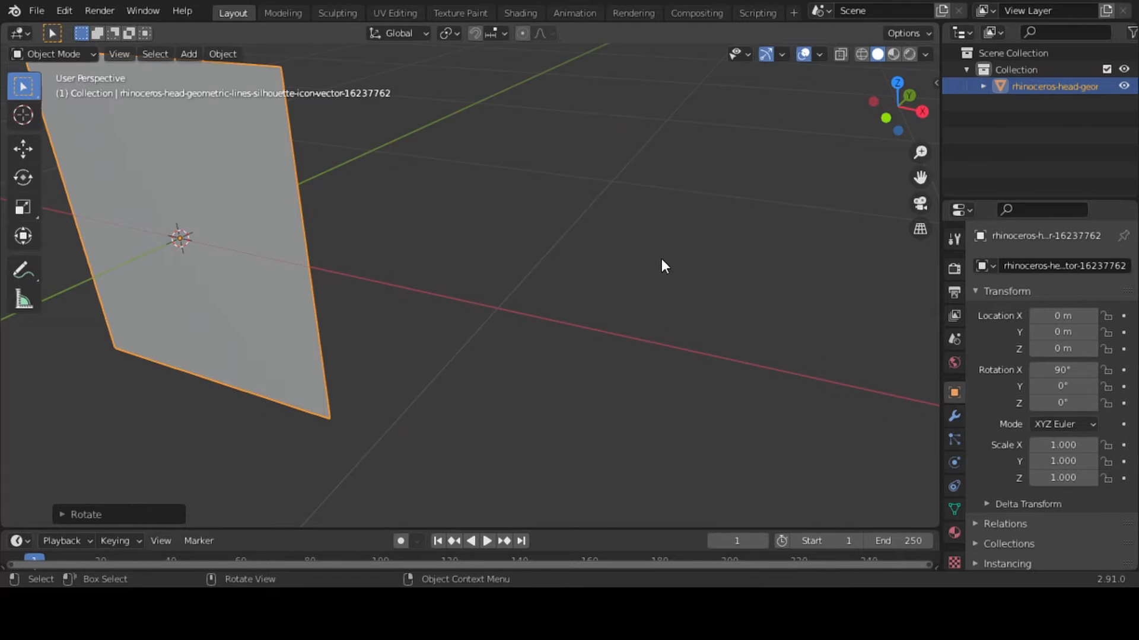
pyautogui.press('KP_Decimal')
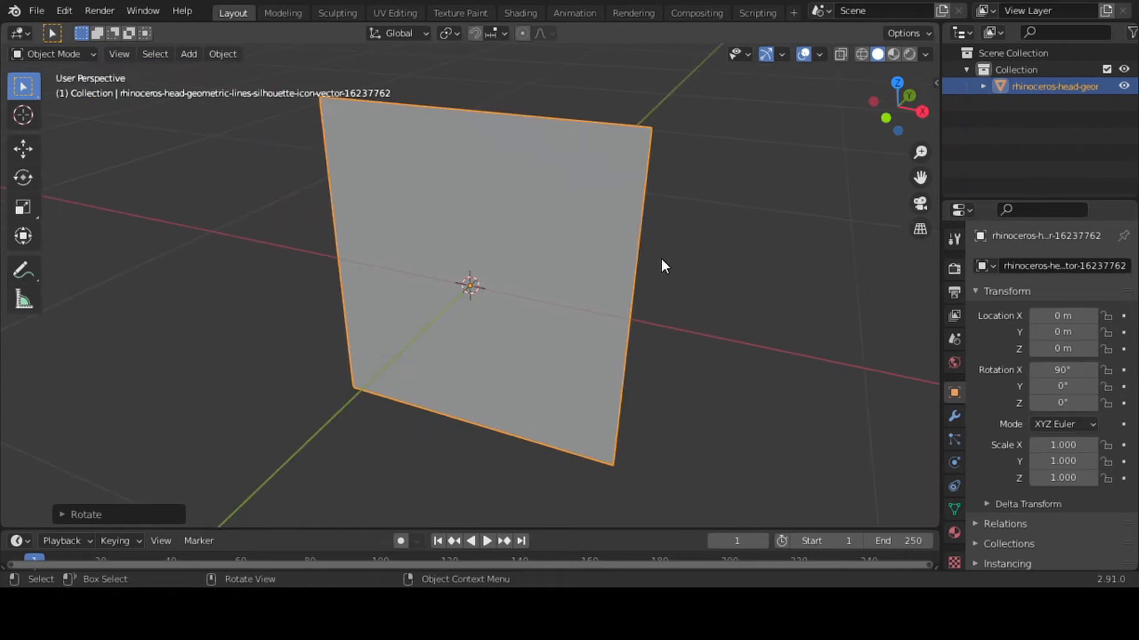
pyautogui.moveTo(888, 119); pyautogui.dragTo(895, 119)
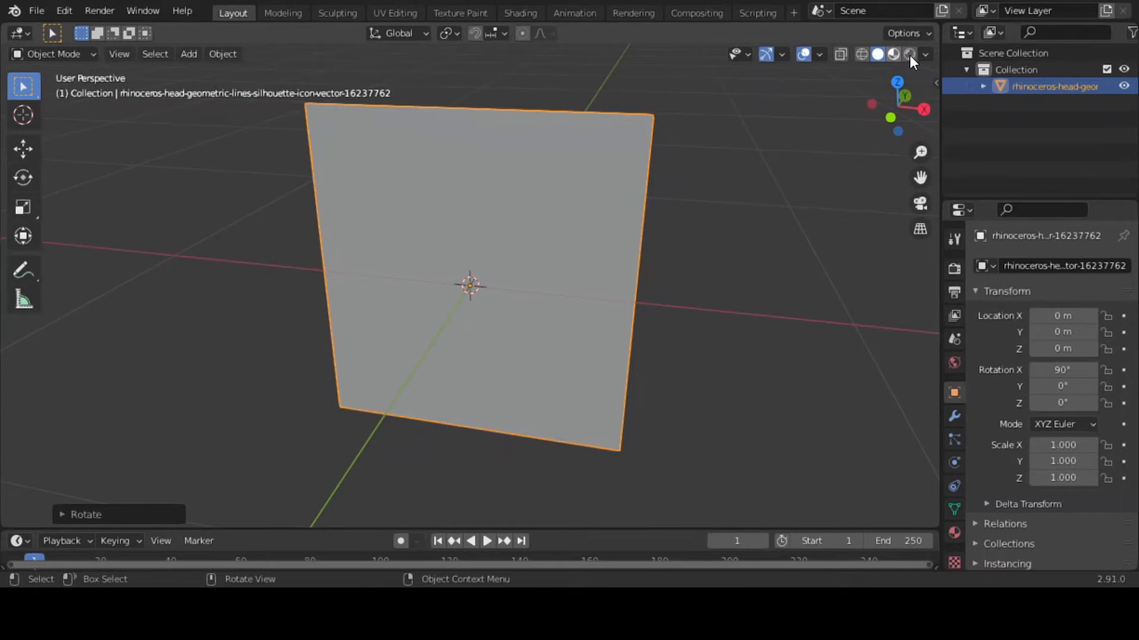
pyautogui.click(893, 54)
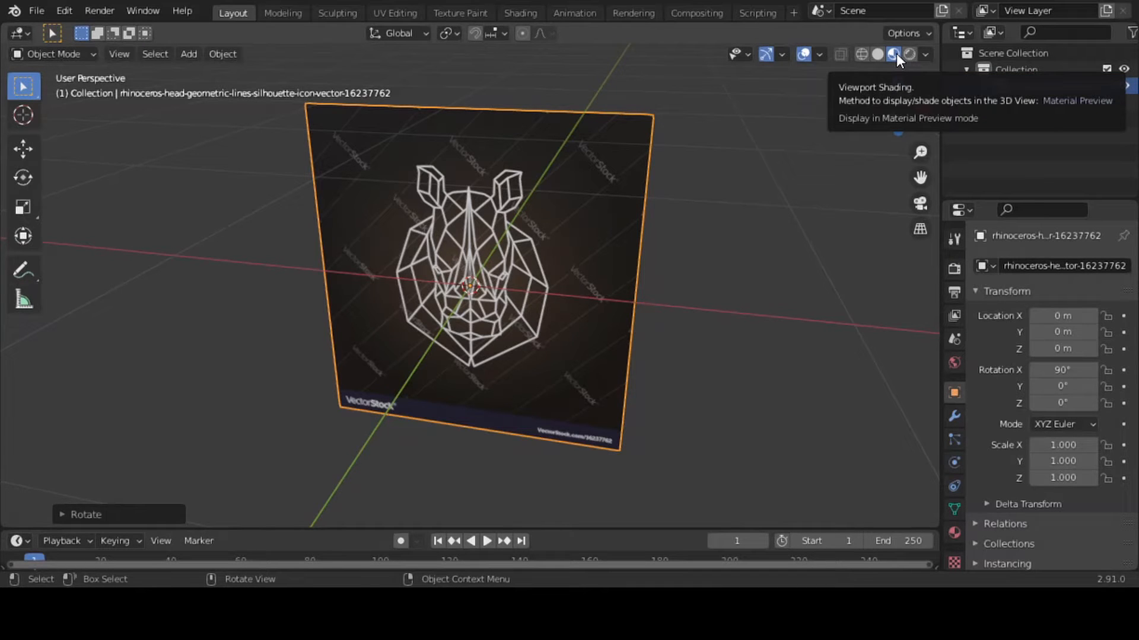
# Set the scene's render engine to Cycles
pyautogui.click(949, 271)
pyautogui.click(1062, 270)
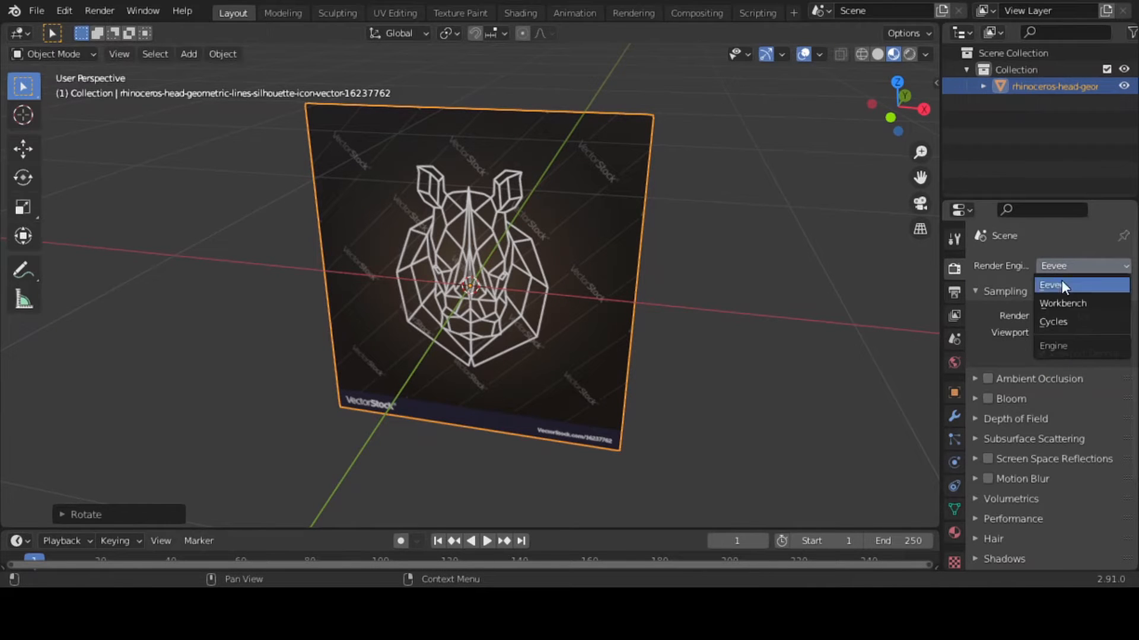
pyautogui.click(1060, 322)
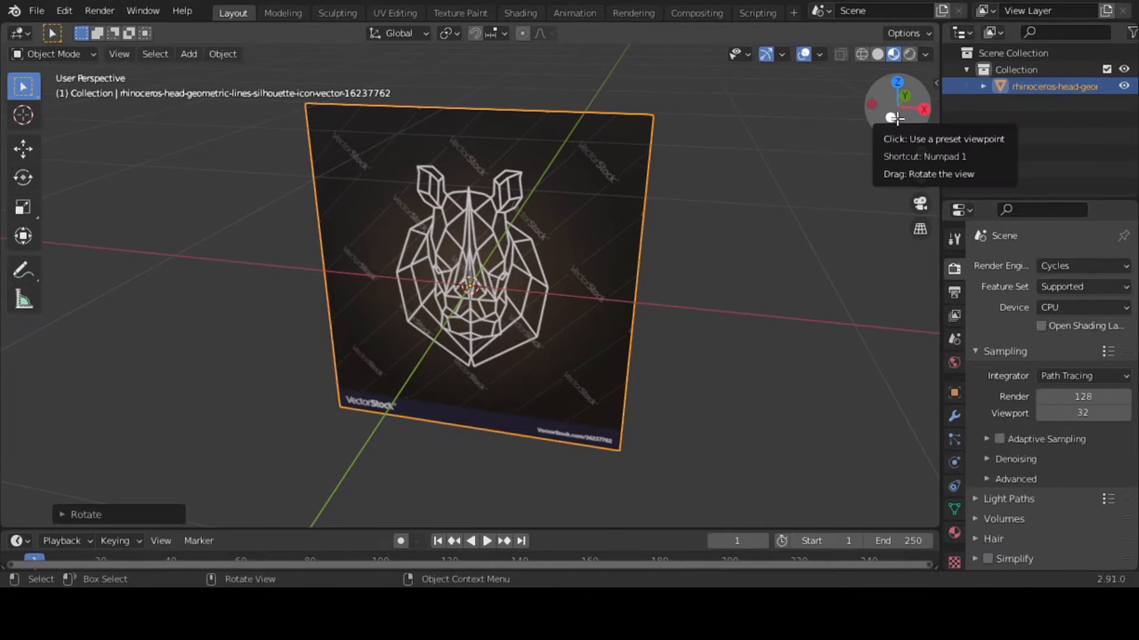
# In Edit Mode, add one vertical loop cut through the centre of the image plane, without sliding it
pyautogui.moveTo(886, 119); pyautogui.dragTo(913, 120)
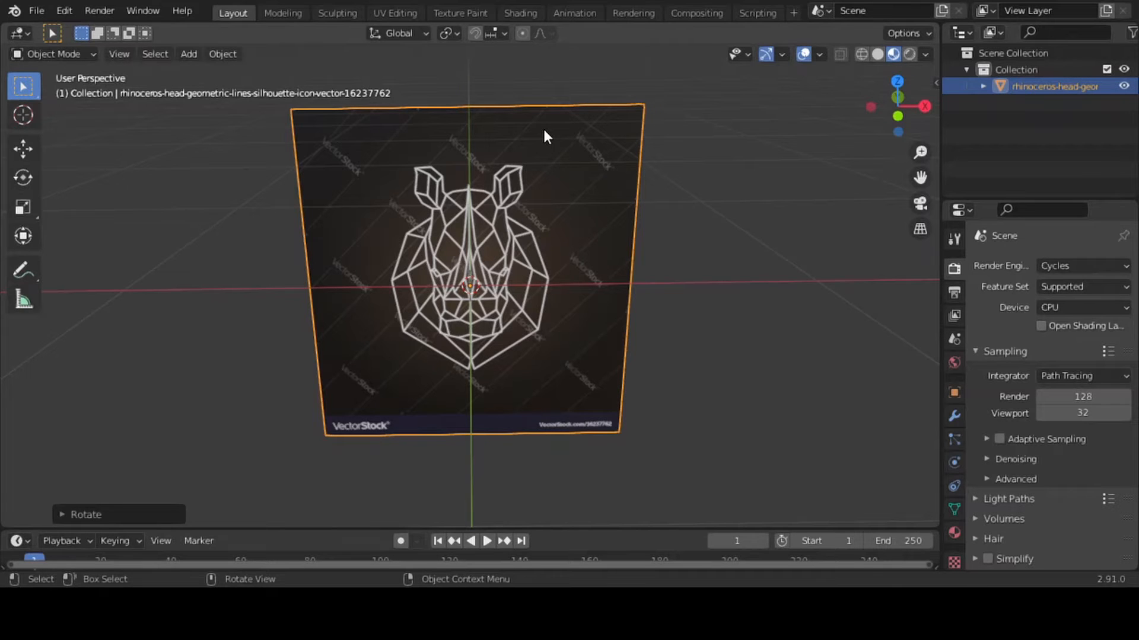
pyautogui.press('Tab')
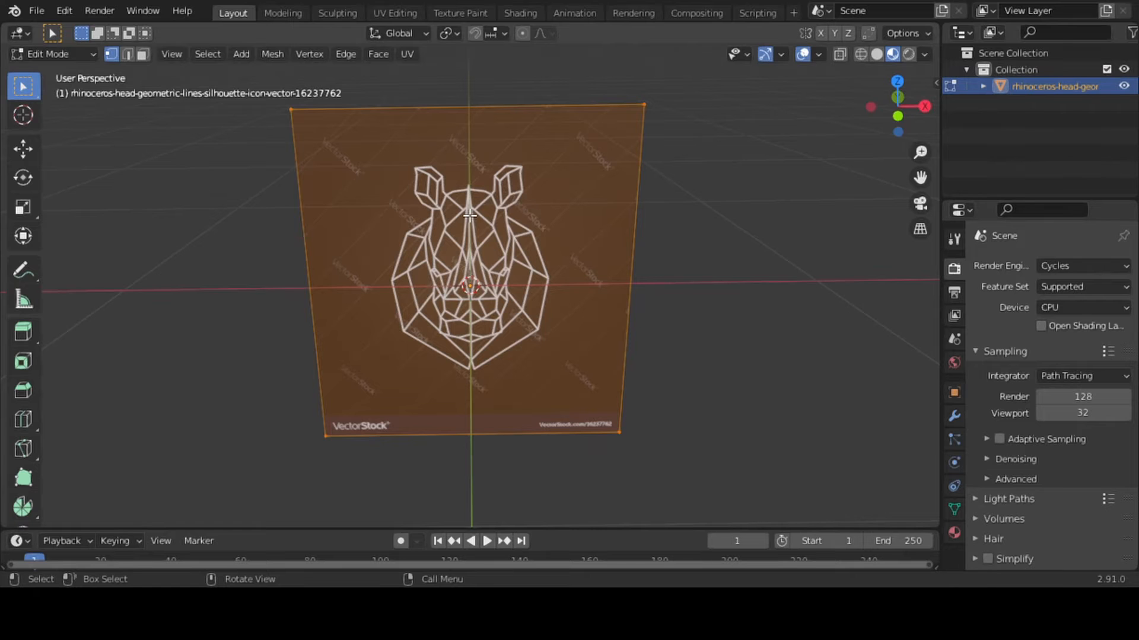
pyautogui.click(146, 56)
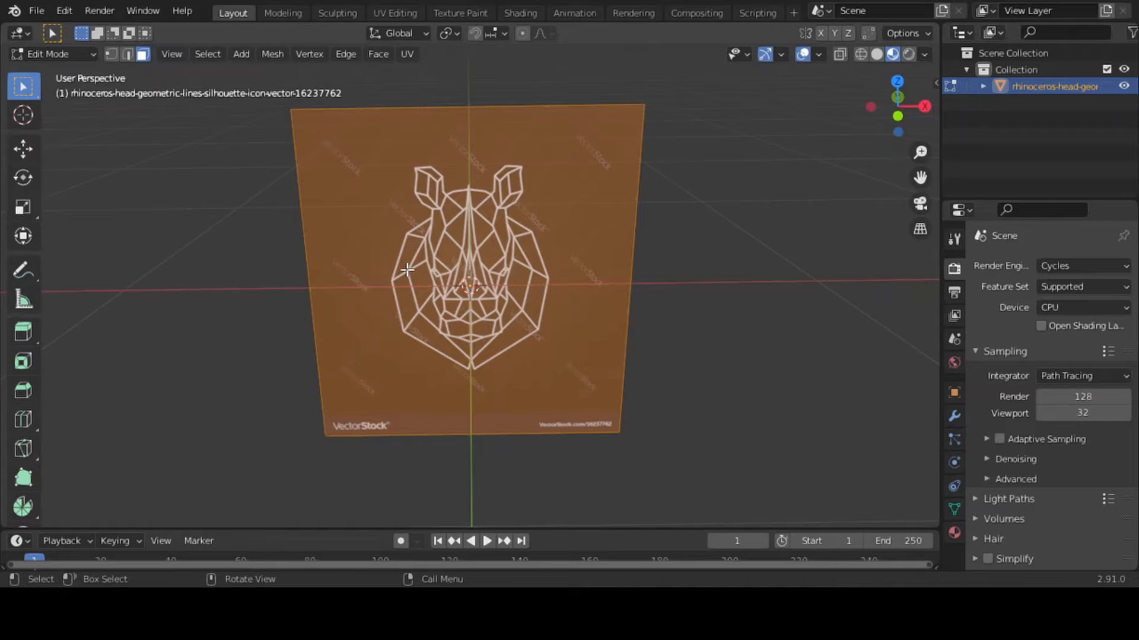
pyautogui.press('ctrl')
pyautogui.hotkey('ctrl', 'r')
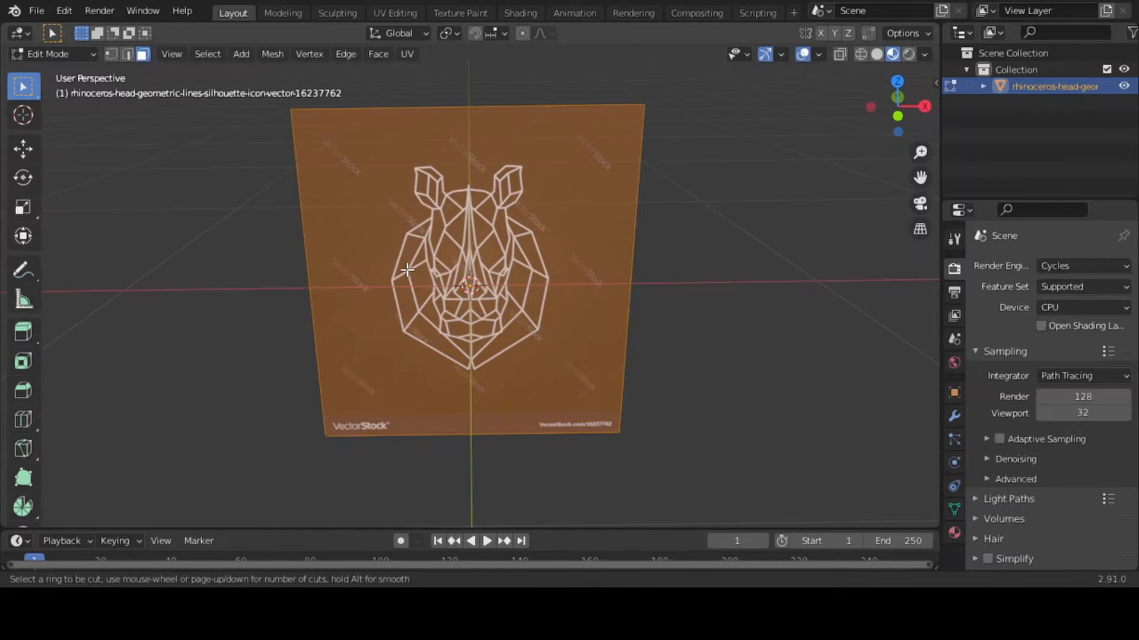
pyautogui.click(485, 112)
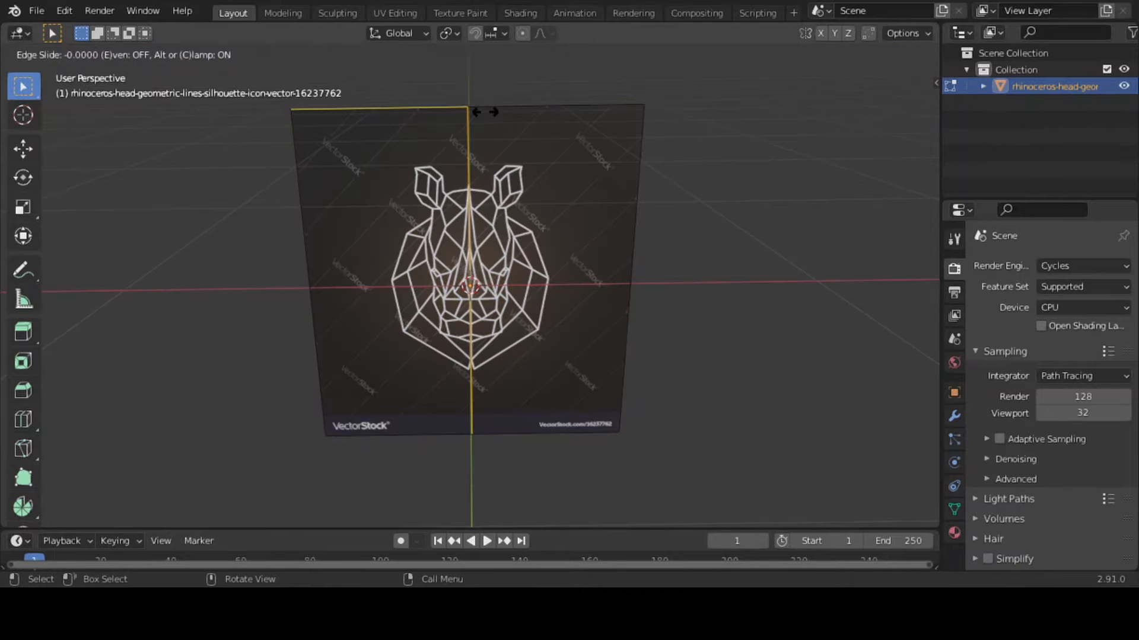
pyautogui.click(485, 112)
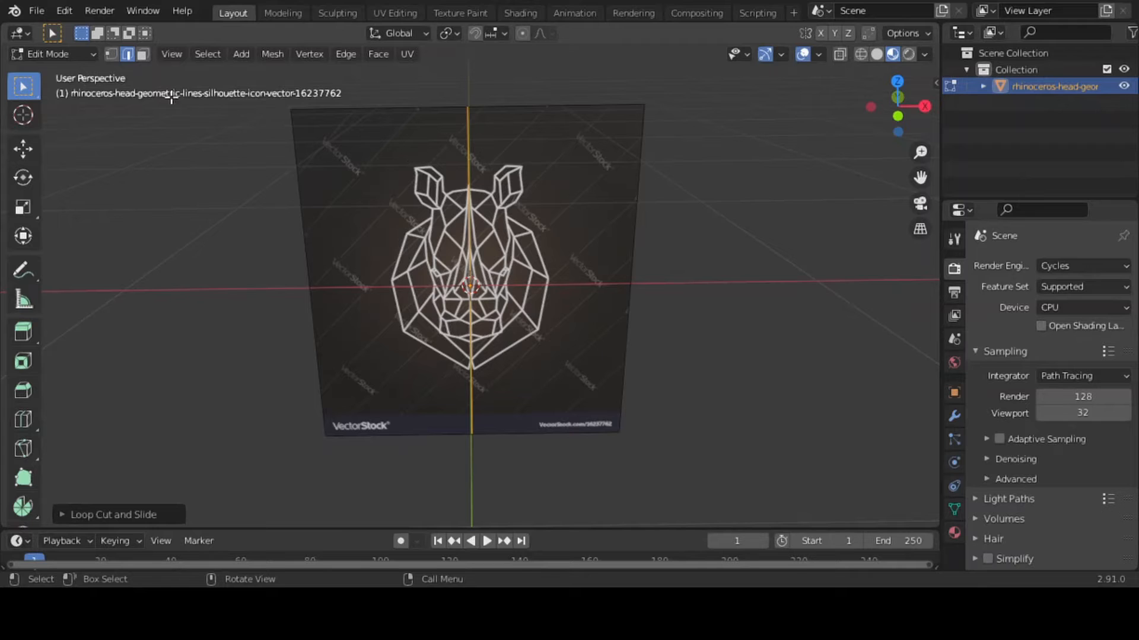
# Select the left half of the split image plane in face selection mode
pyautogui.click(143, 55)
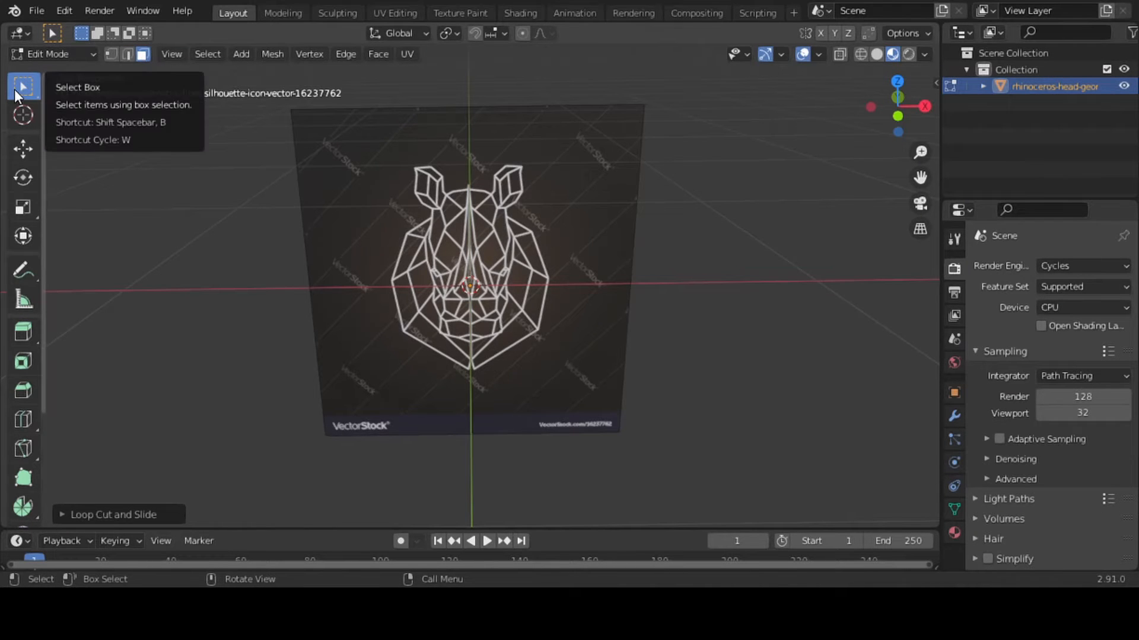
pyautogui.click(396, 260)
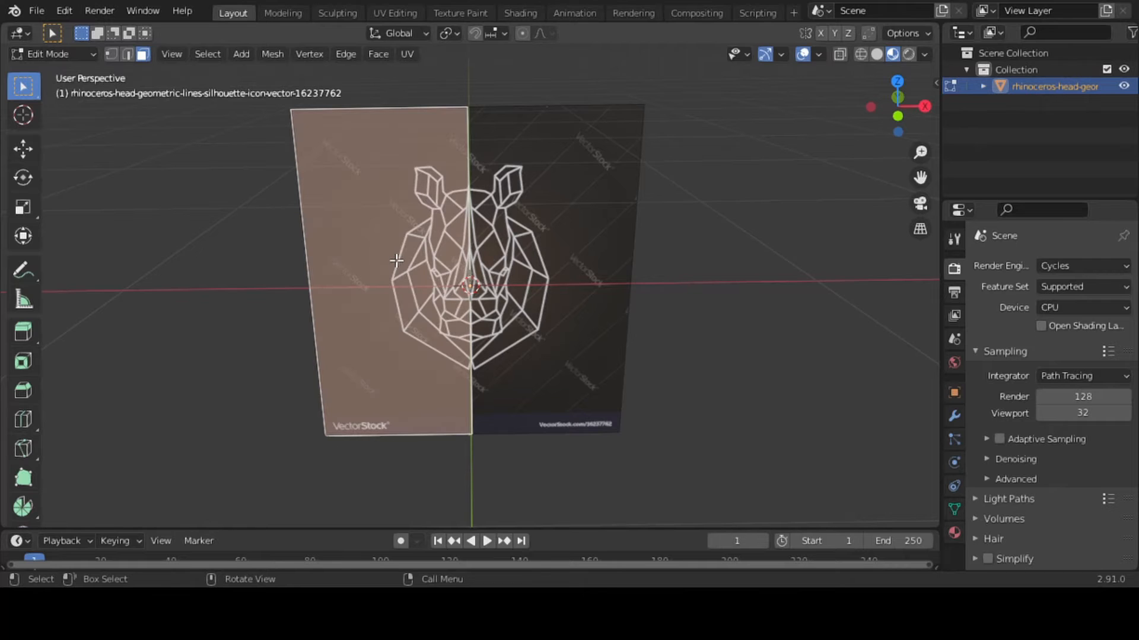
pyautogui.press('x')
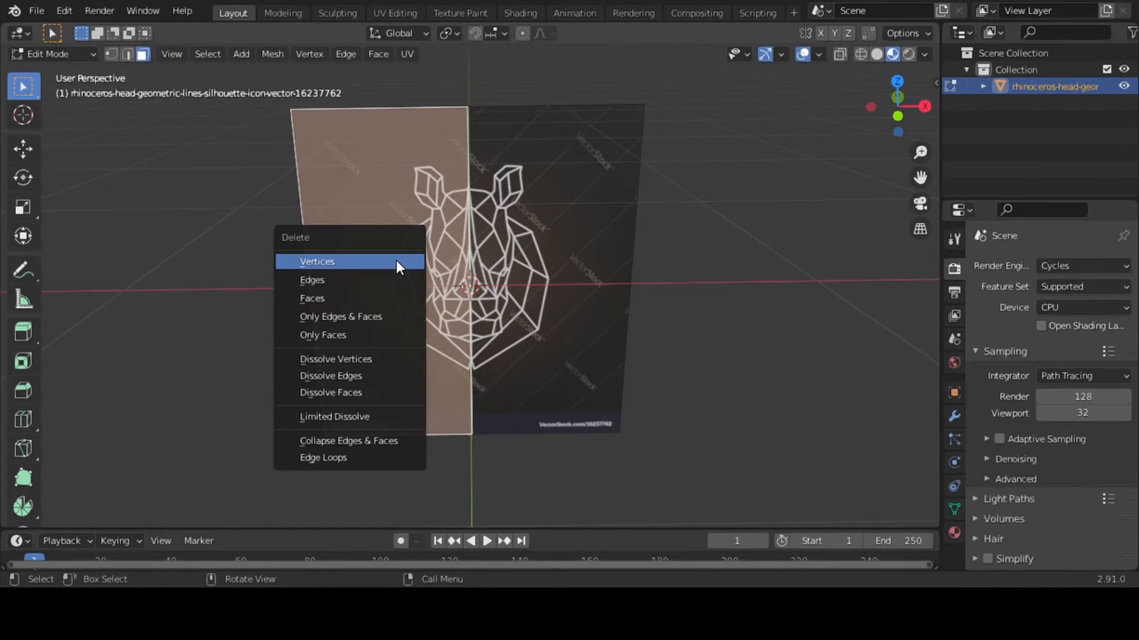
pyautogui.click(396, 261)
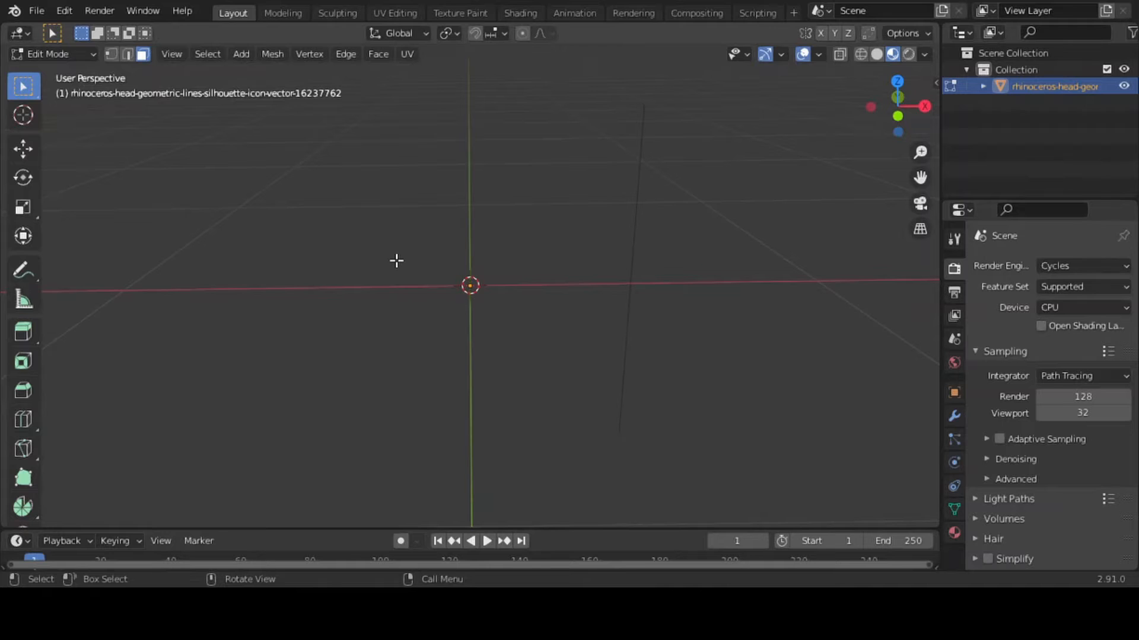
pyautogui.hotkey('ctrl', 'z')
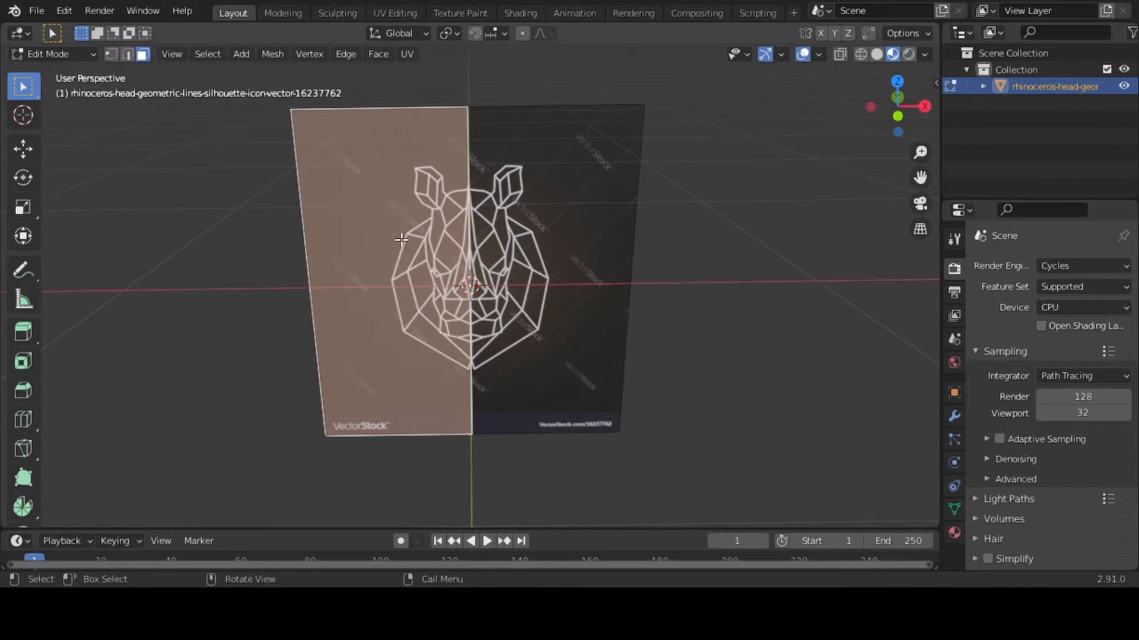
# Delete the selected left half of the image plane with the Faces option, keeping the right half
pyautogui.press('x')
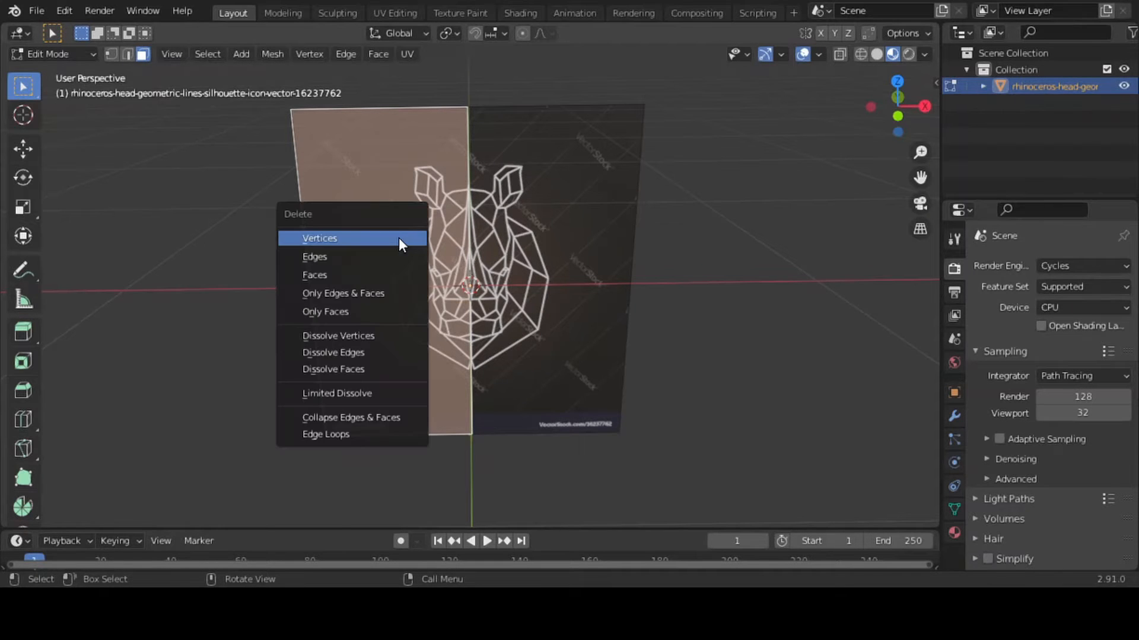
pyautogui.click(328, 276)
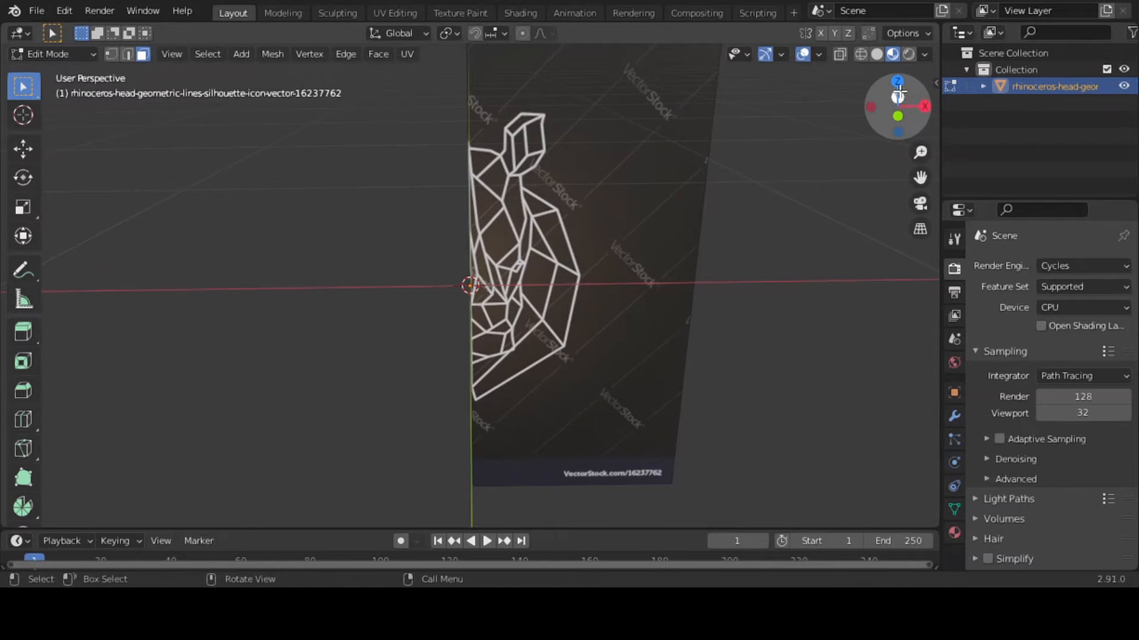
pyautogui.moveTo(897, 83); pyautogui.dragTo(813, 167)
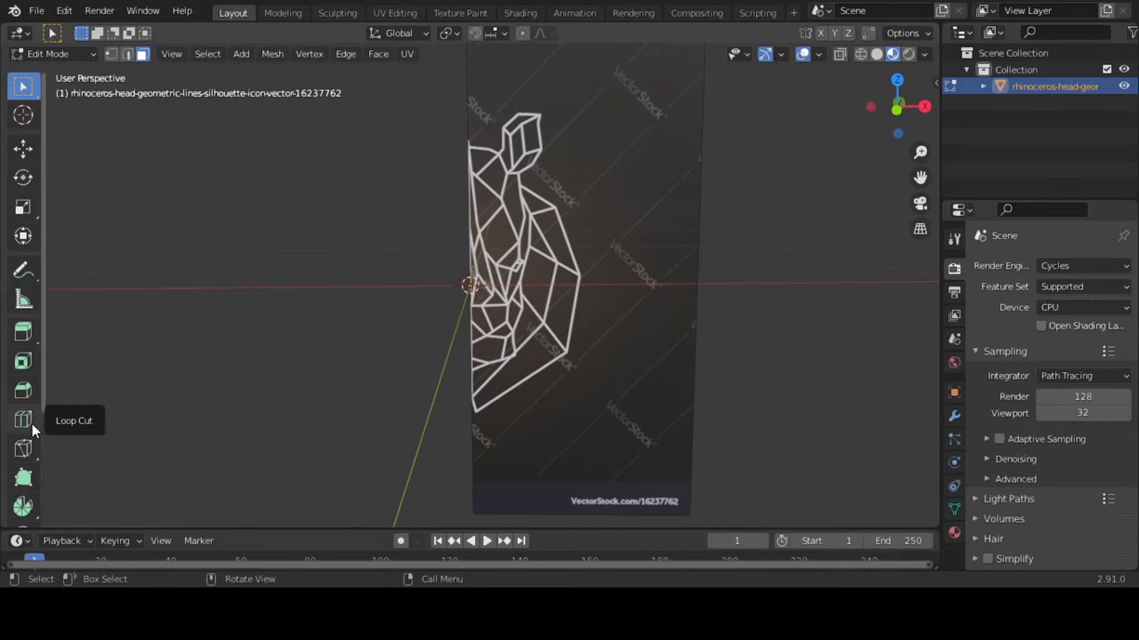
# Activate the Knife tool for cutting the remaining half of the image plane
pyautogui.click(29, 444)
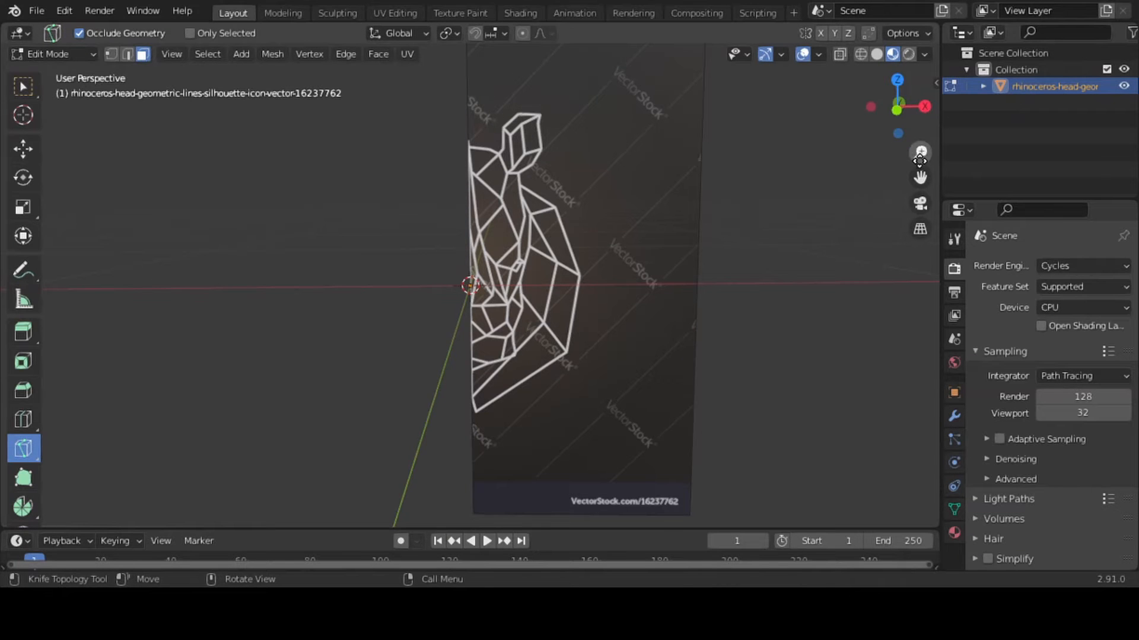
pyautogui.scroll(-2, 650, 225)
pyautogui.scroll(5, 650, 224)
pyautogui.scroll(-3, 650, 221)
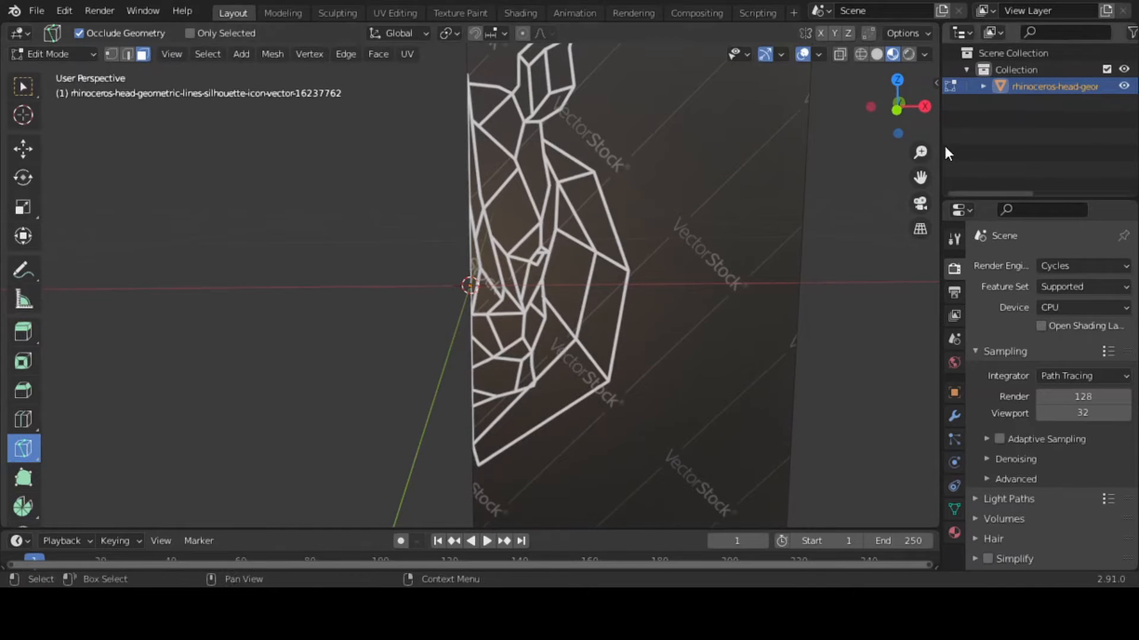
pyautogui.moveTo(919, 150); pyautogui.dragTo(636, 294)
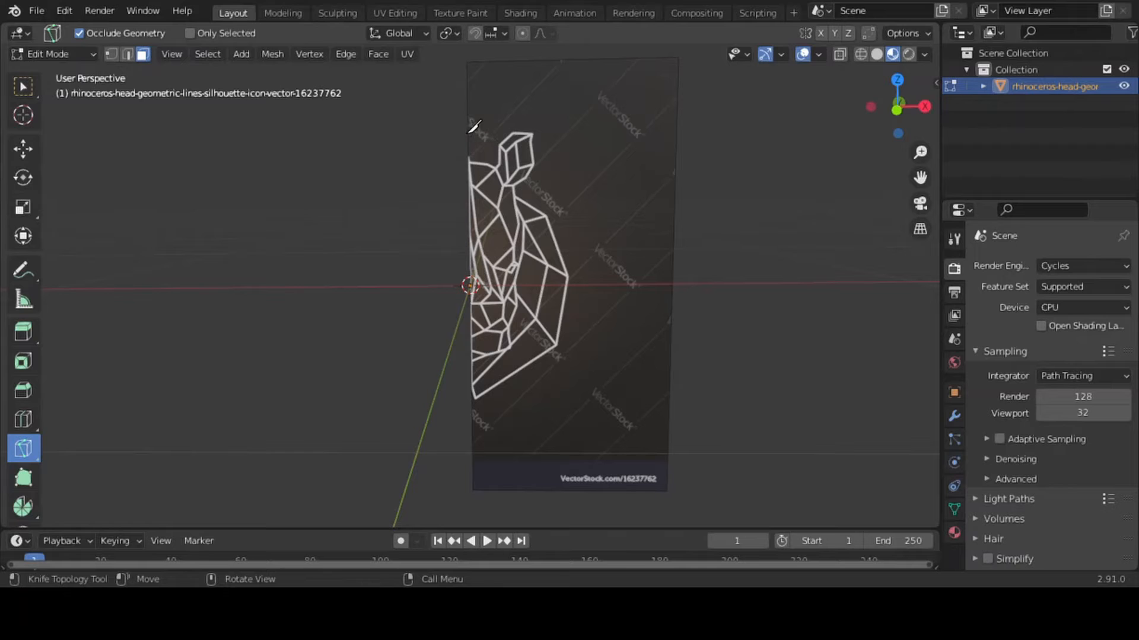
# Try knife cuts across the empty area above the rhinoceros head, and undo them
pyautogui.click(468, 104)
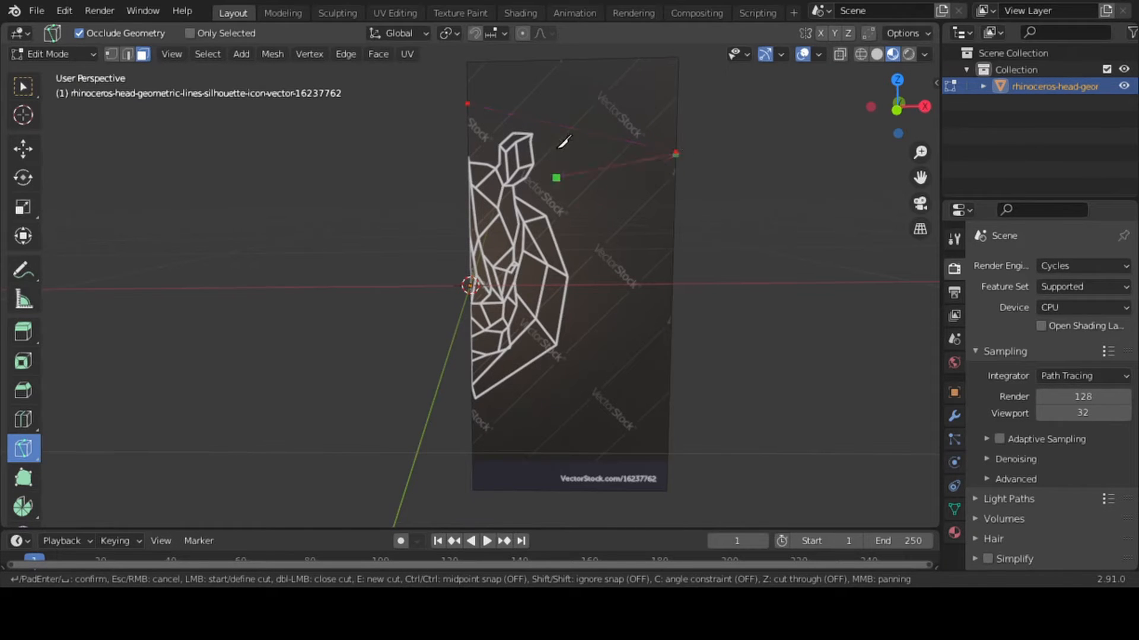
pyautogui.press('Return')
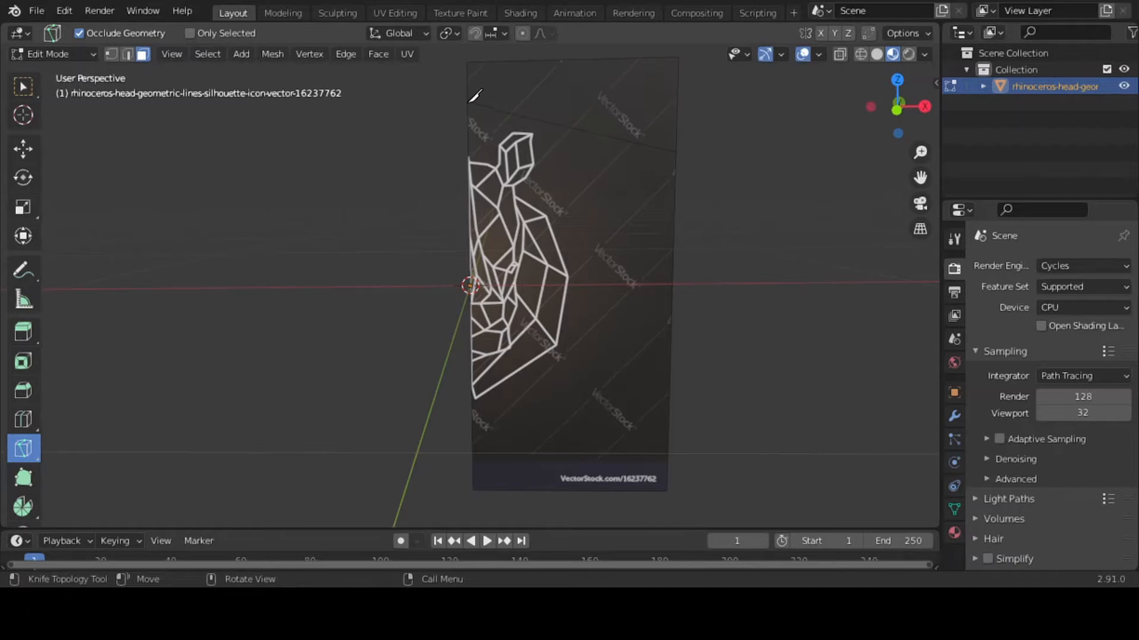
pyautogui.click(566, 126)
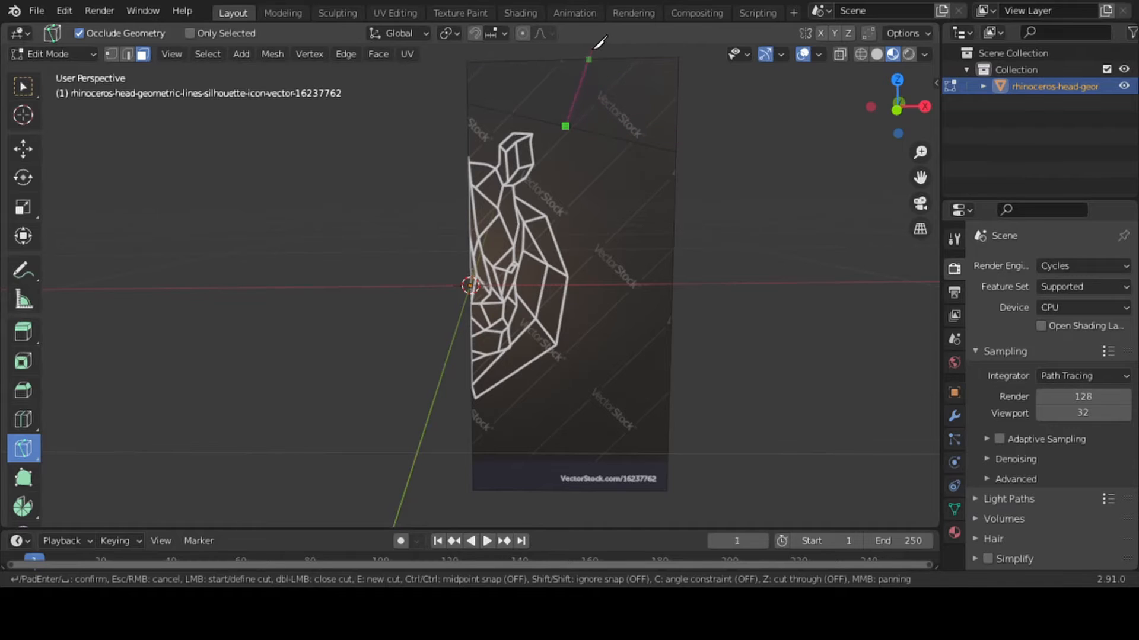
pyautogui.click(590, 59)
pyautogui.press('Return')
pyautogui.hotkey('ctrl', 'z')
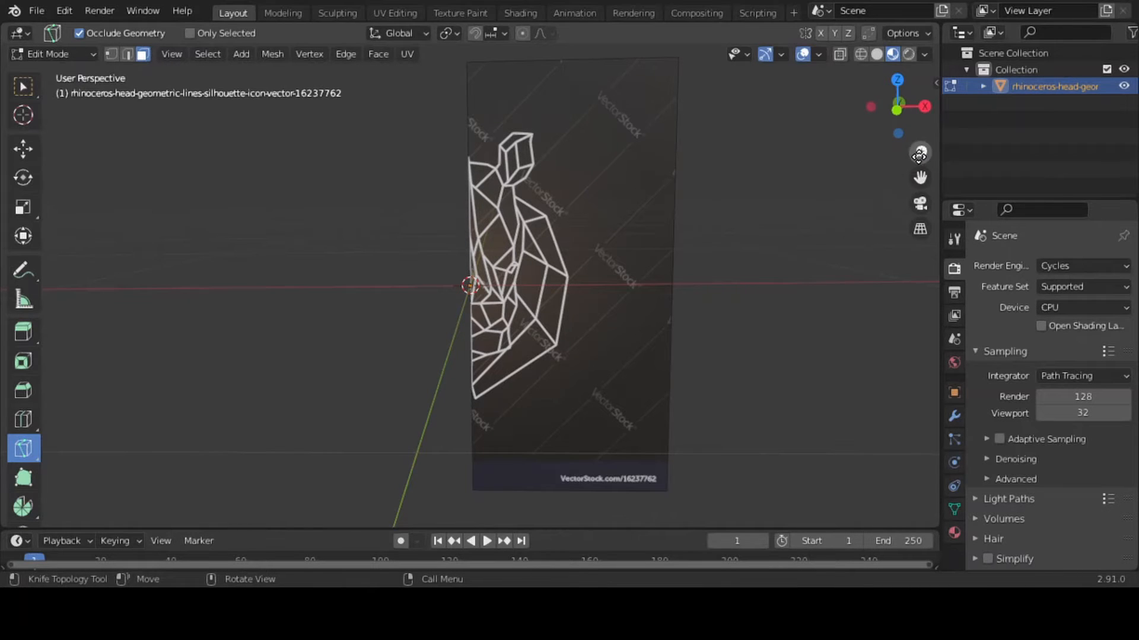
# Knife-cut along the head contour from the centre edge at the chin, up the inner cheek line and ear base, to the centre edge at the forehead
pyautogui.moveTo(918, 155); pyautogui.dragTo(919, 121)
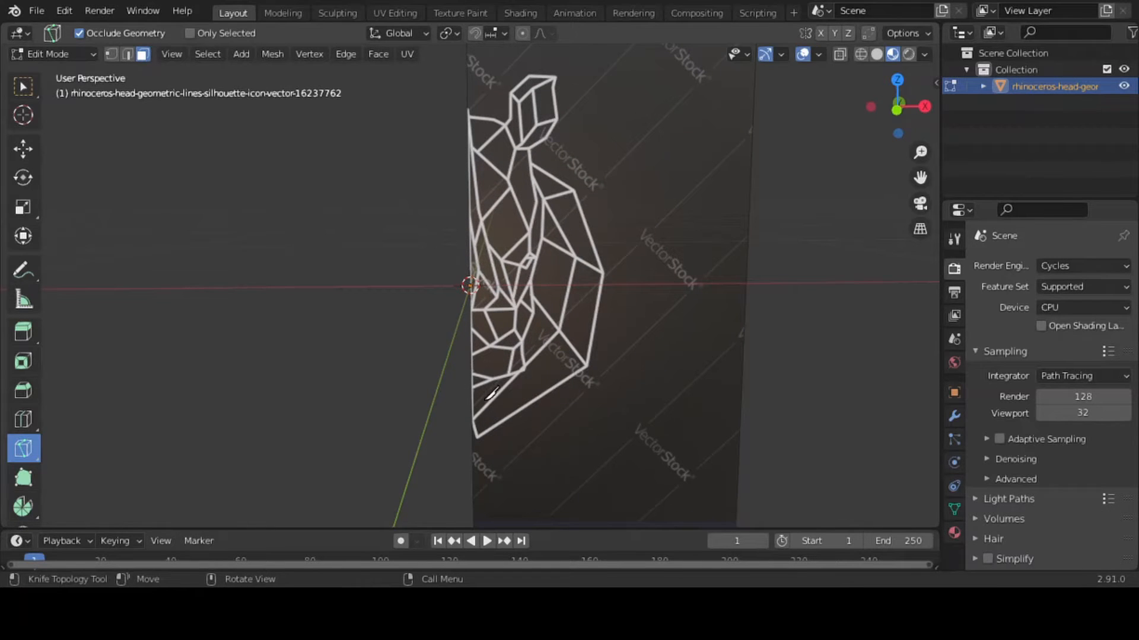
pyautogui.click(473, 419)
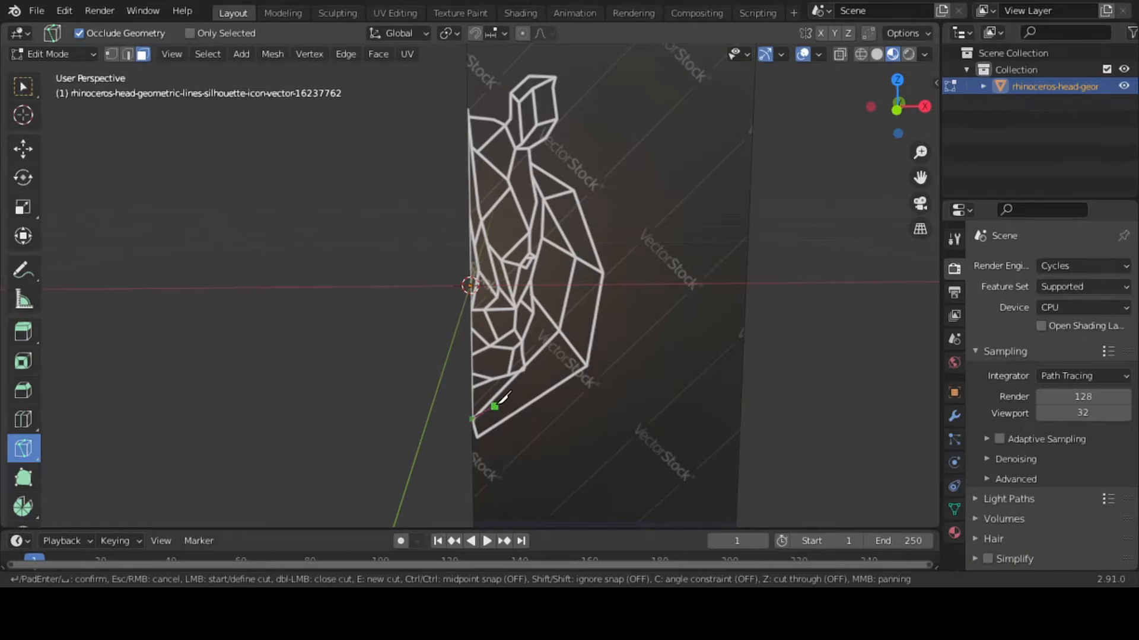
pyautogui.click(509, 394)
pyautogui.press('Return')
pyautogui.click(473, 418)
pyautogui.click(561, 329)
pyautogui.click(576, 257)
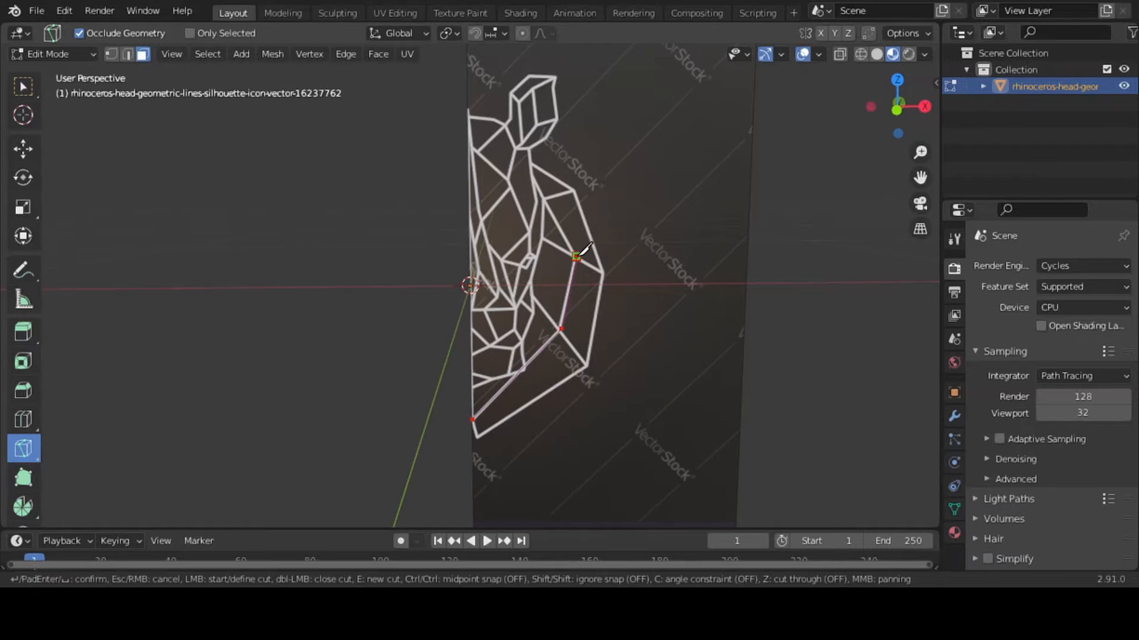
pyautogui.click(532, 174)
pyautogui.click(528, 148)
pyautogui.click(515, 150)
pyautogui.click(504, 126)
pyautogui.click(496, 121)
pyautogui.press('shift')
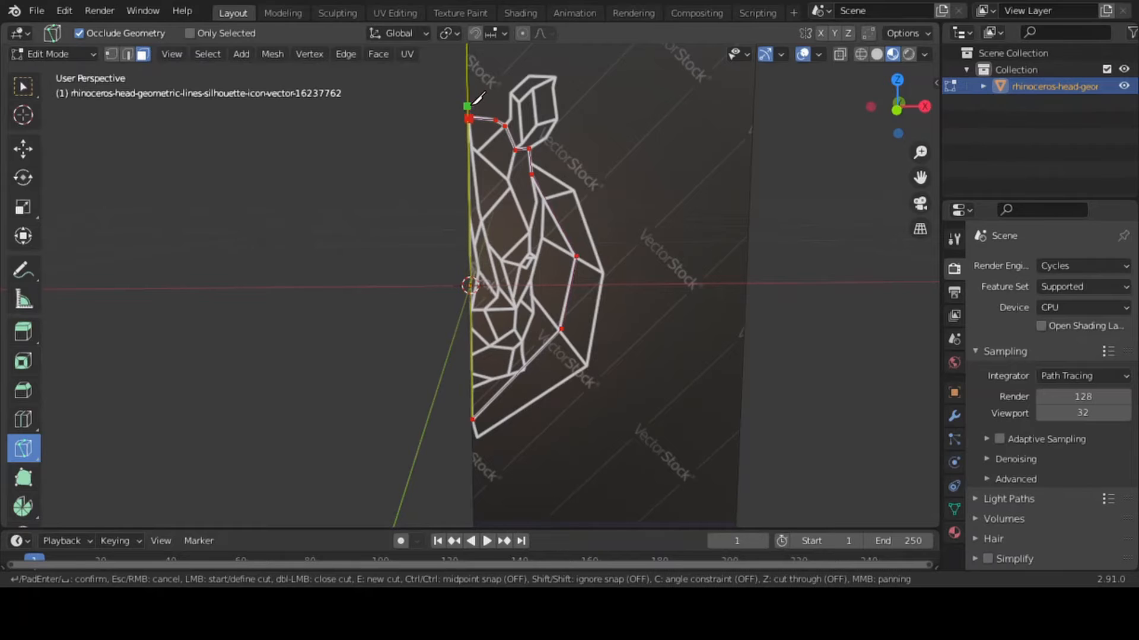
pyautogui.press('Return')
# Knife-cut around the outer outline of the ear, following the white lines from the forehead corner over the tip to the lower side
pyautogui.click(506, 125)
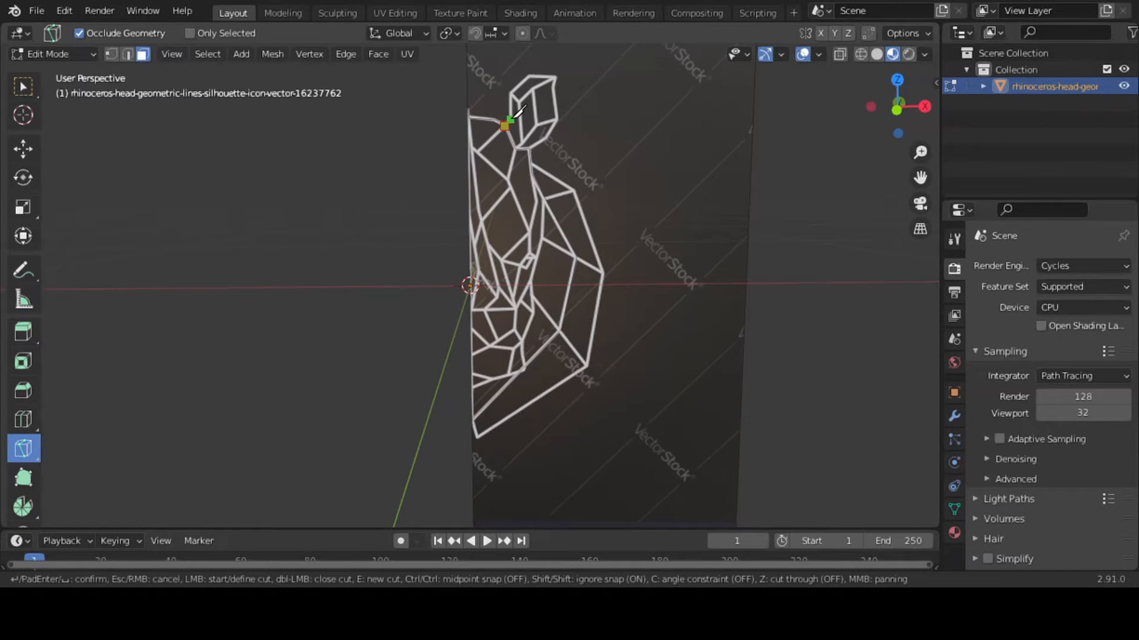
pyautogui.click(510, 116)
pyautogui.click(509, 93)
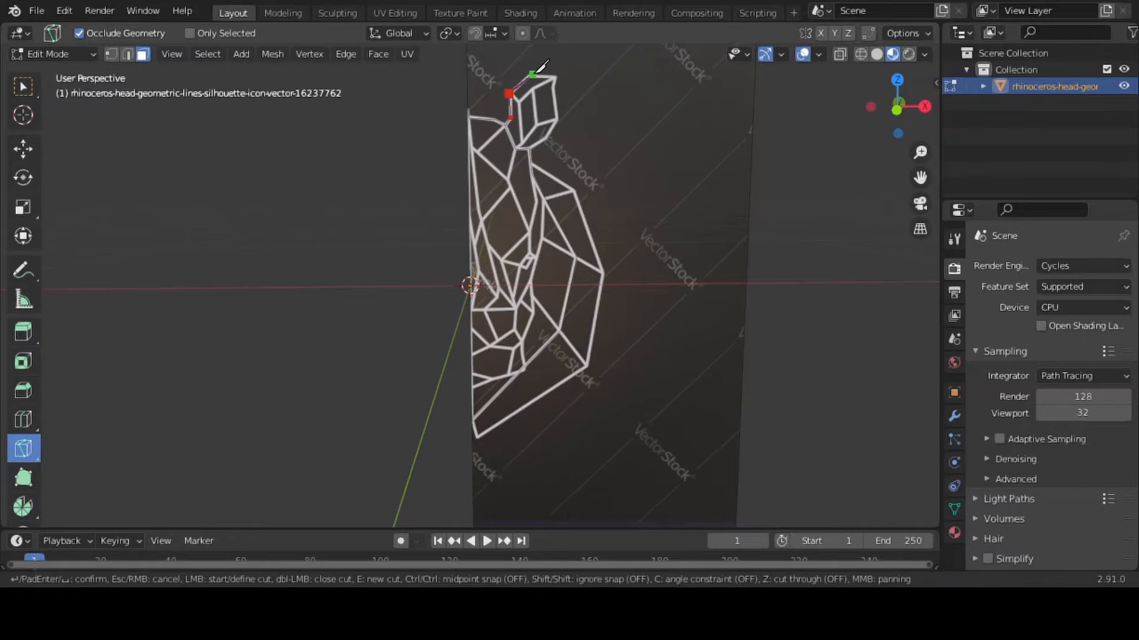
pyautogui.click(531, 74)
pyautogui.click(558, 77)
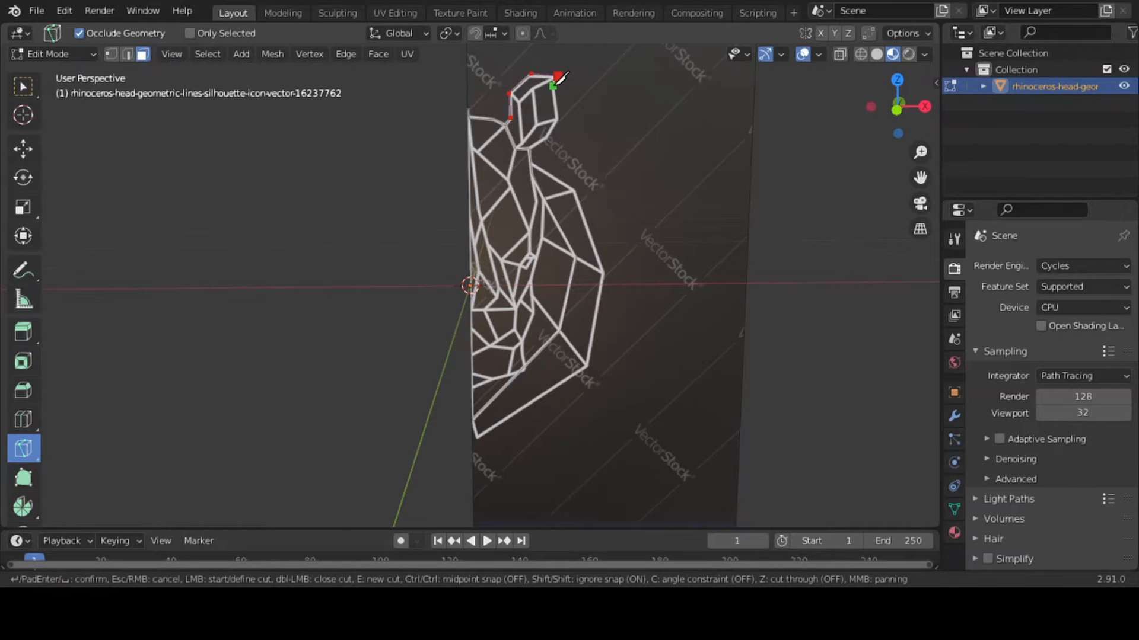
pyautogui.click(558, 119)
pyautogui.click(545, 139)
pyautogui.press('Return')
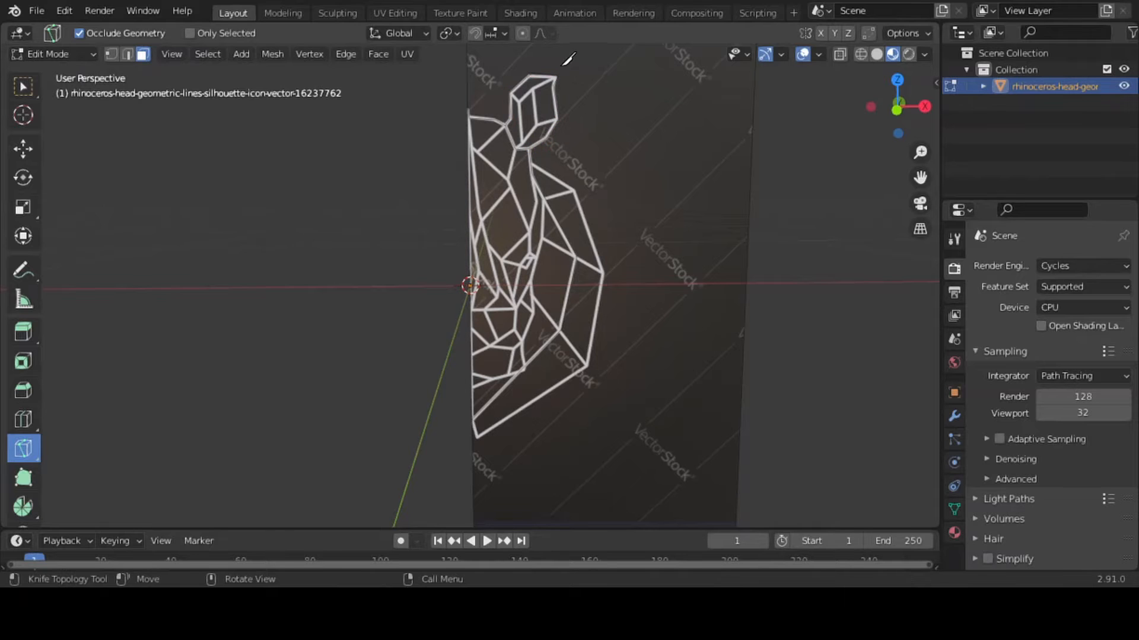
# Knife-cut the upper inner fold of the ear, ending at the ear's tip
pyautogui.scroll(2, 923, 175)
pyautogui.moveTo(923, 175); pyautogui.dragTo(893, 331)
pyautogui.moveTo(921, 153); pyautogui.dragTo(920, 138)
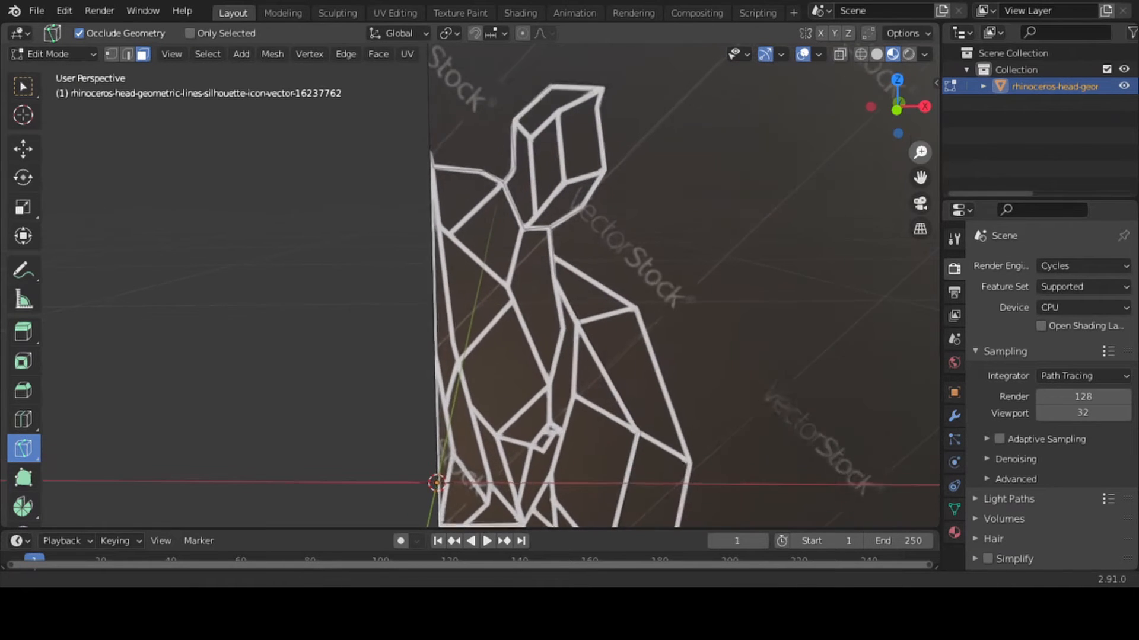
pyautogui.click(529, 138)
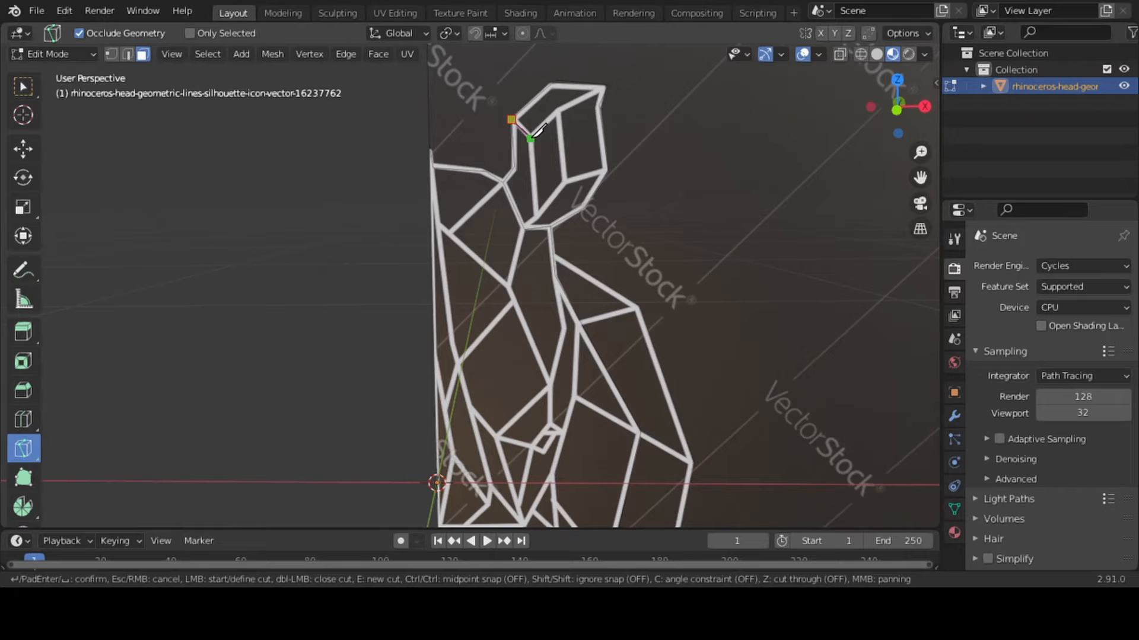
pyautogui.click(558, 110)
pyautogui.click(605, 88)
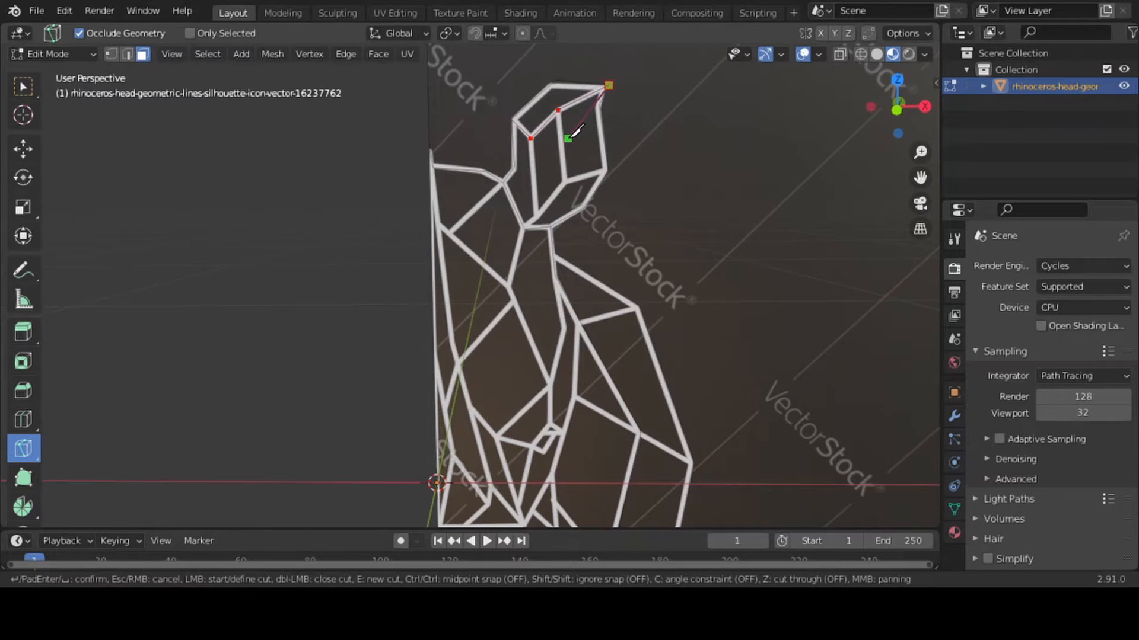
pyautogui.press('Return')
# Knife-cut the inner ear line down from the upper fold and across to the ear's outer corner
pyautogui.click(558, 110)
pyautogui.click(564, 182)
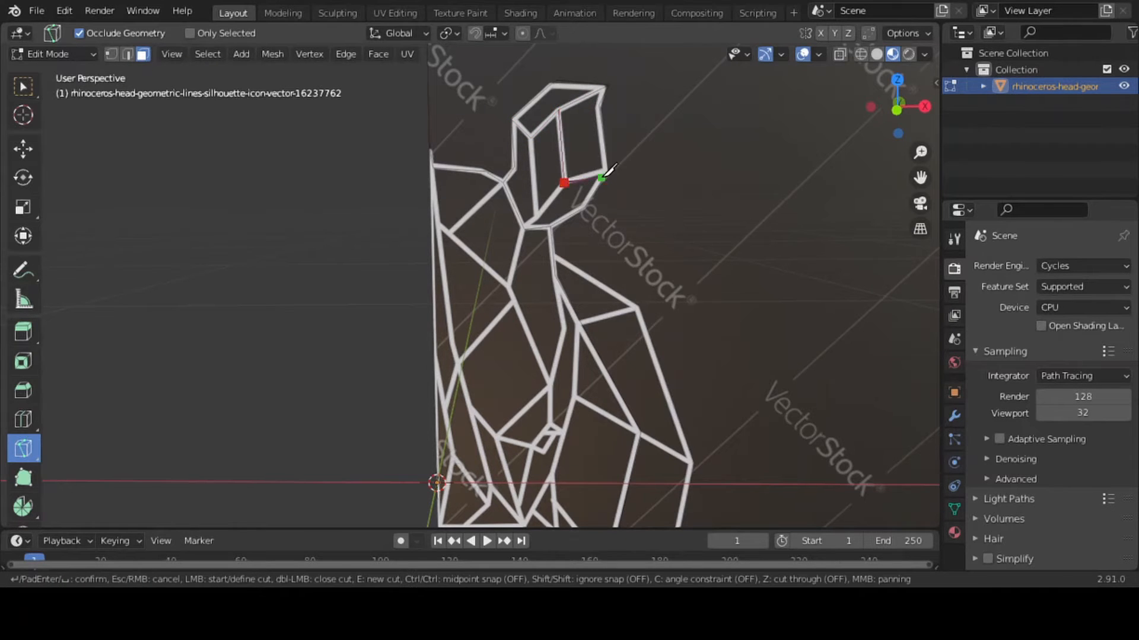
pyautogui.click(604, 176)
pyautogui.press('Return')
pyautogui.click(559, 110)
pyautogui.click(565, 180)
pyautogui.click(605, 171)
pyautogui.press('Return')
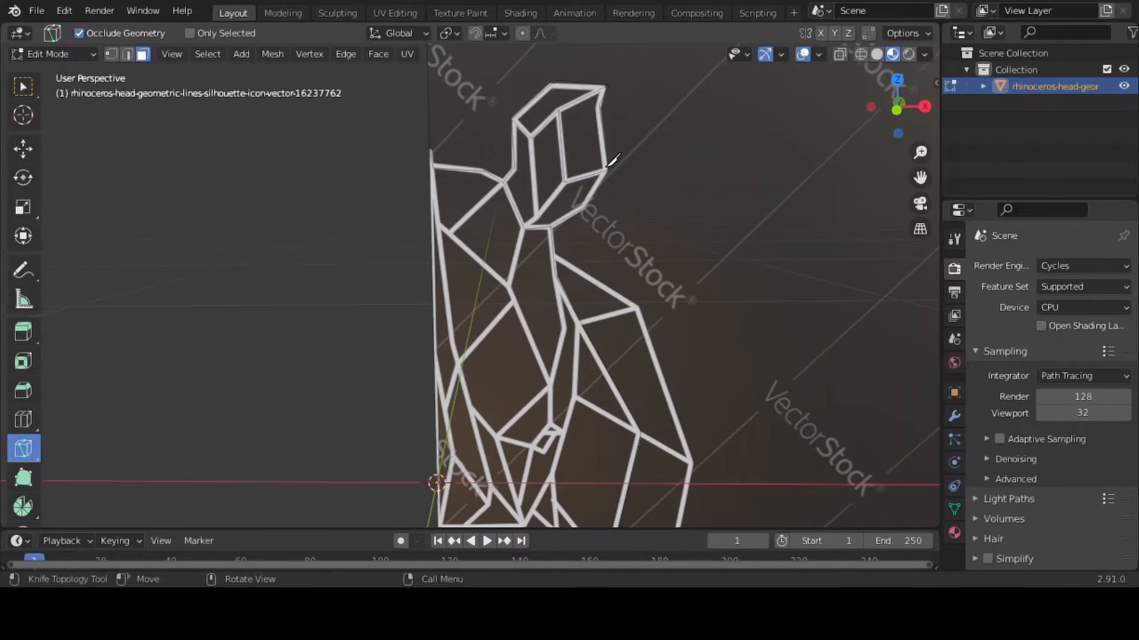
pyautogui.click(536, 215)
pyautogui.click(564, 182)
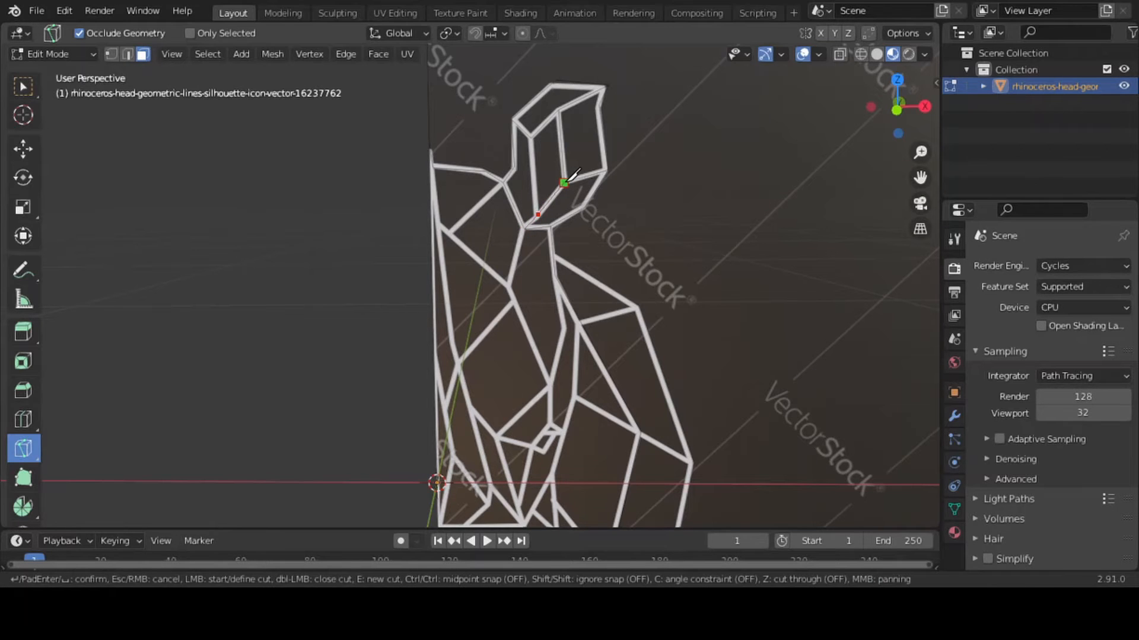
pyautogui.press('Escape')
pyautogui.click(544, 211)
pyautogui.press('Escape')
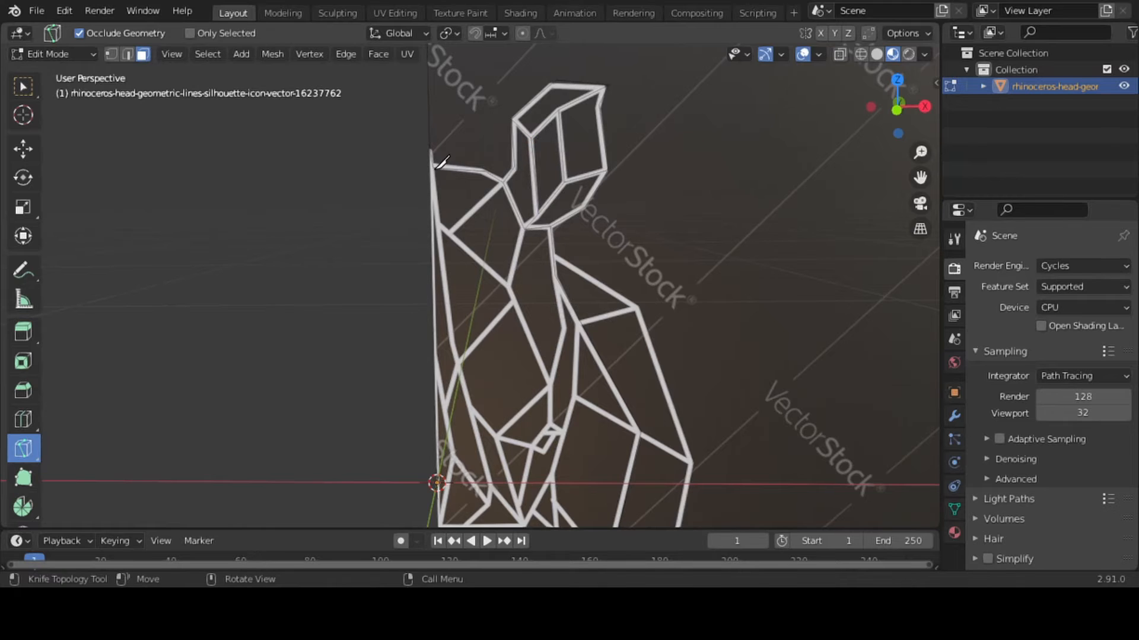
# Knife-cut the narrow facial panel below the ear, from the ear base down to the eye area and back up its outer side
pyautogui.click(525, 226)
pyautogui.click(507, 289)
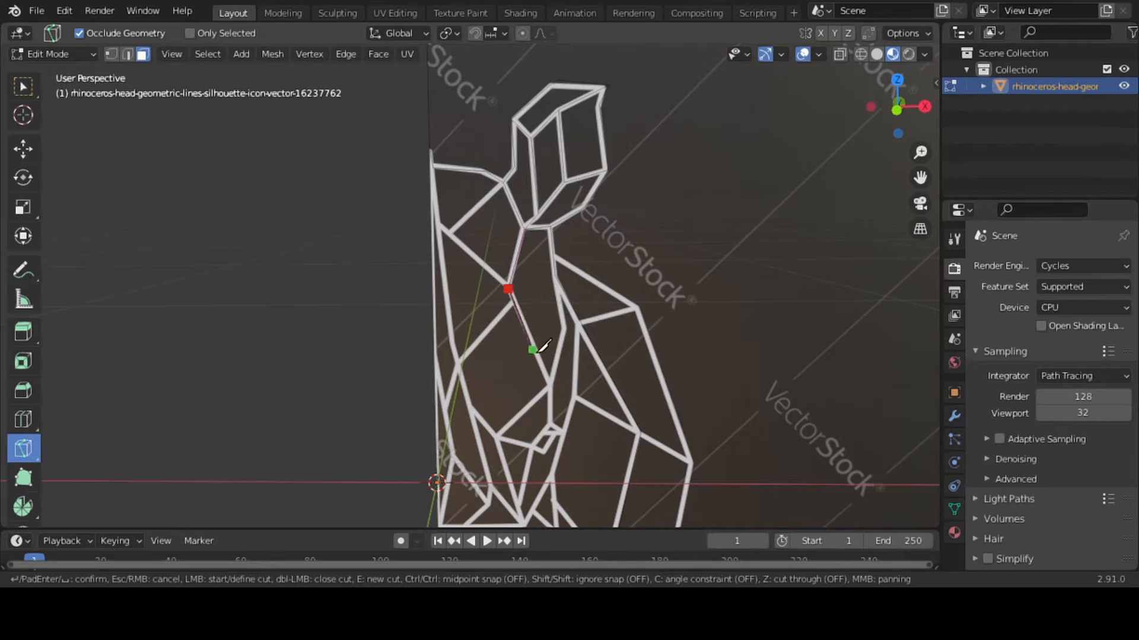
pyautogui.click(549, 383)
pyautogui.click(563, 328)
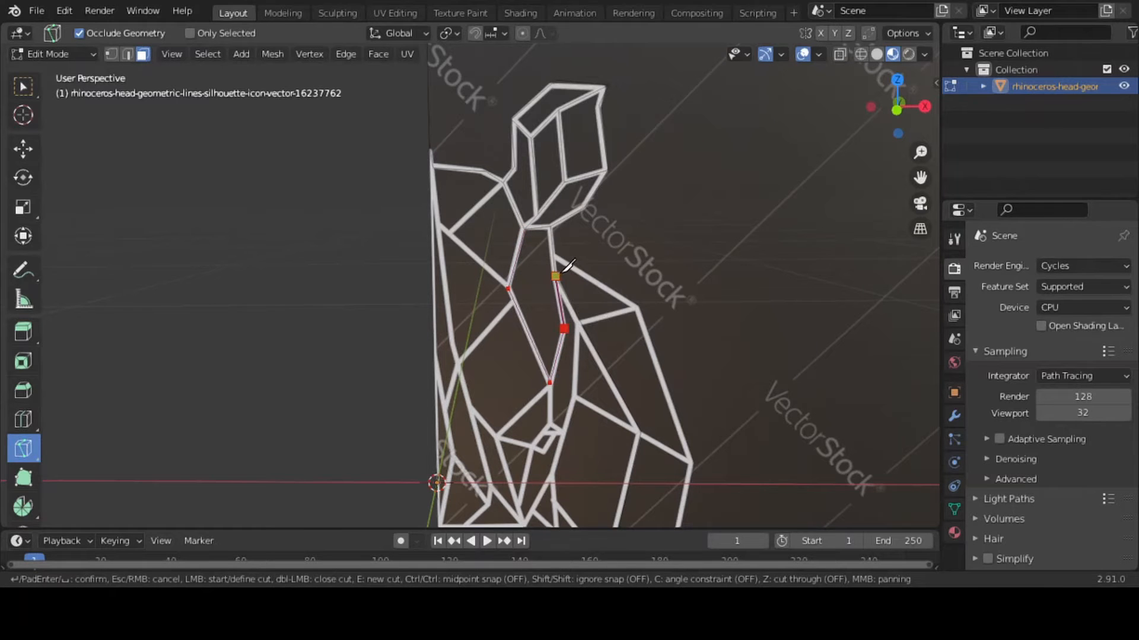
pyautogui.click(565, 266)
pyautogui.press('Return')
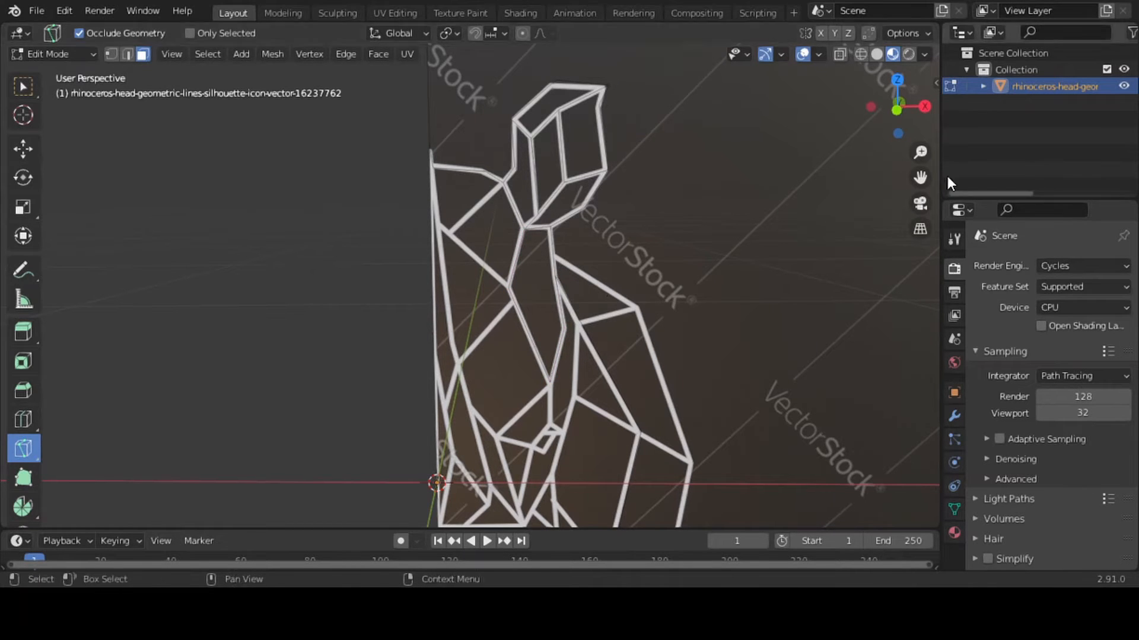
# Knife-cut the outermost head contour from the centre edge at the chin around the cheek to its upper corner
pyautogui.moveTo(920, 152); pyautogui.dragTo(881, 0)
pyautogui.click(410, 496)
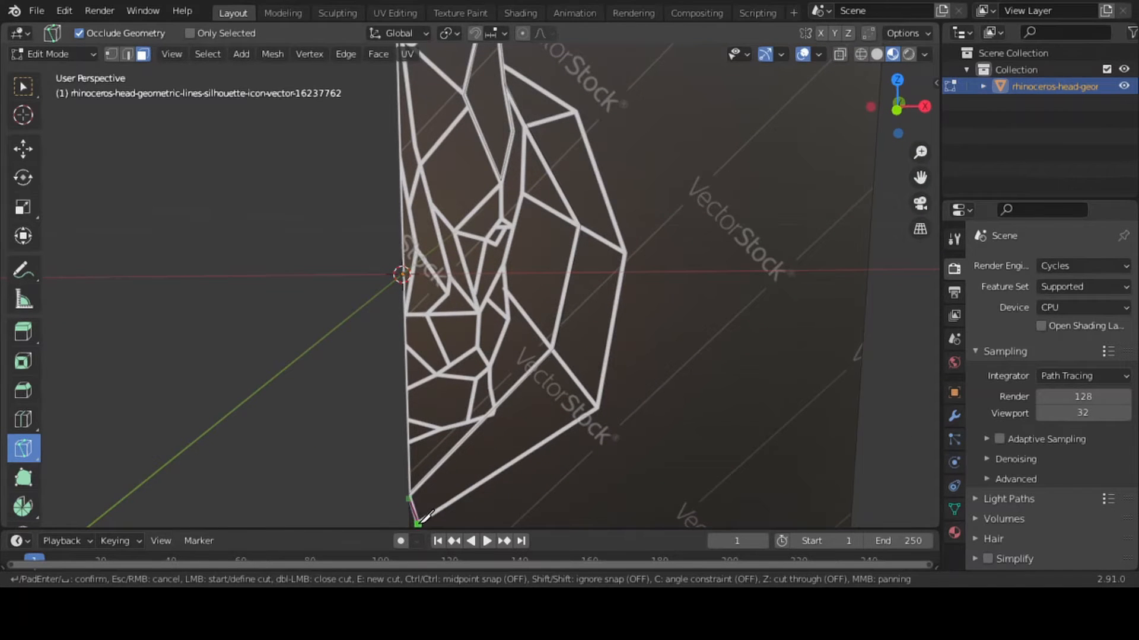
pyautogui.click(418, 524)
pyautogui.click(598, 407)
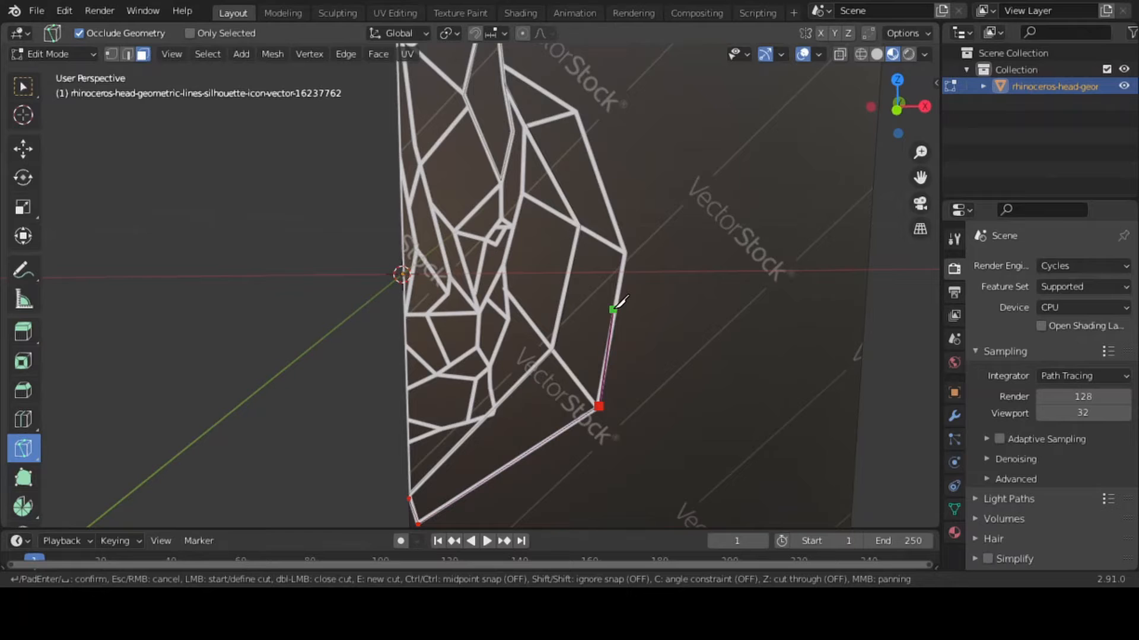
pyautogui.click(624, 251)
pyautogui.click(575, 110)
pyautogui.press('Return')
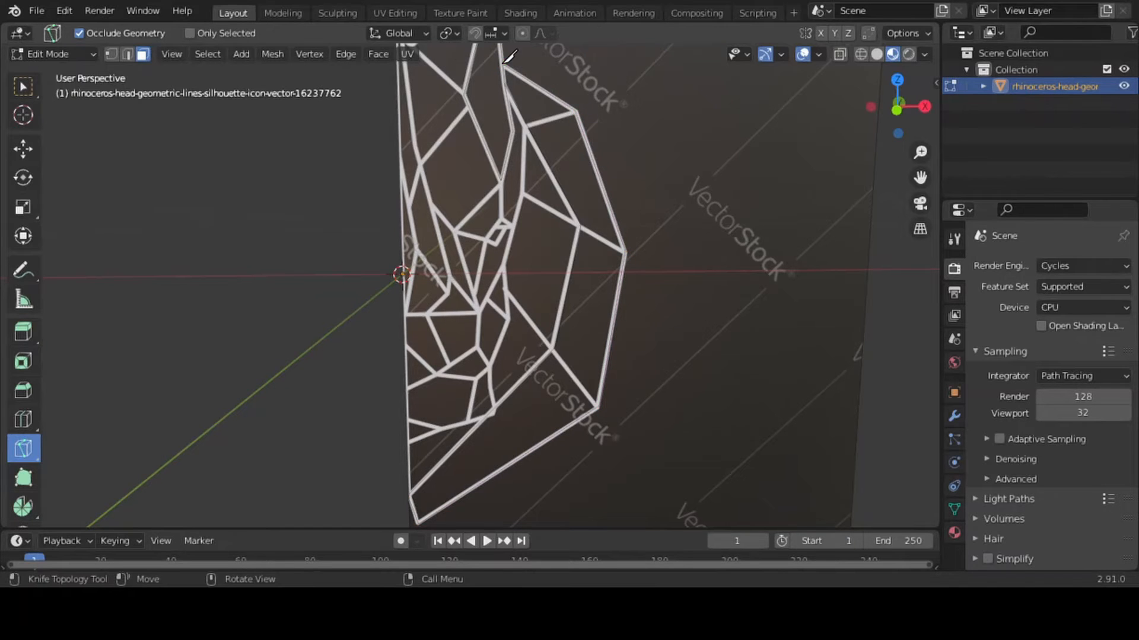
# Knife-cut three connecting lines between the inner cheek line and the corners of the outermost contour
pyautogui.click(528, 126)
pyautogui.click(576, 112)
pyautogui.press('Return')
pyautogui.click(580, 226)
pyautogui.click(624, 252)
pyautogui.press('Return')
pyautogui.click(552, 352)
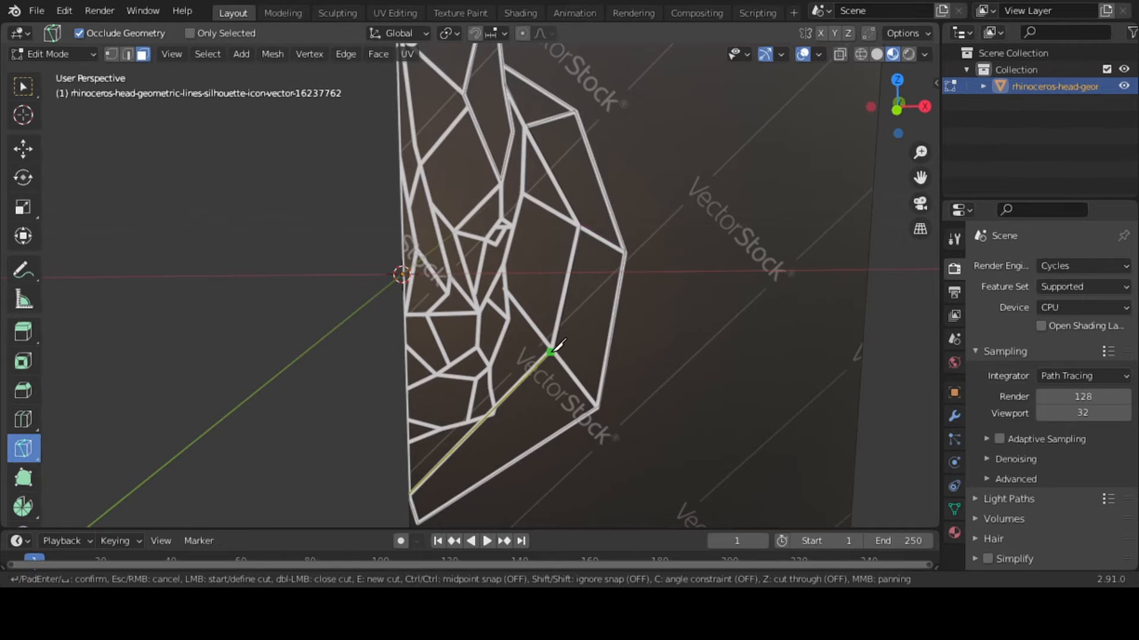
pyautogui.click(599, 406)
pyautogui.press('Return')
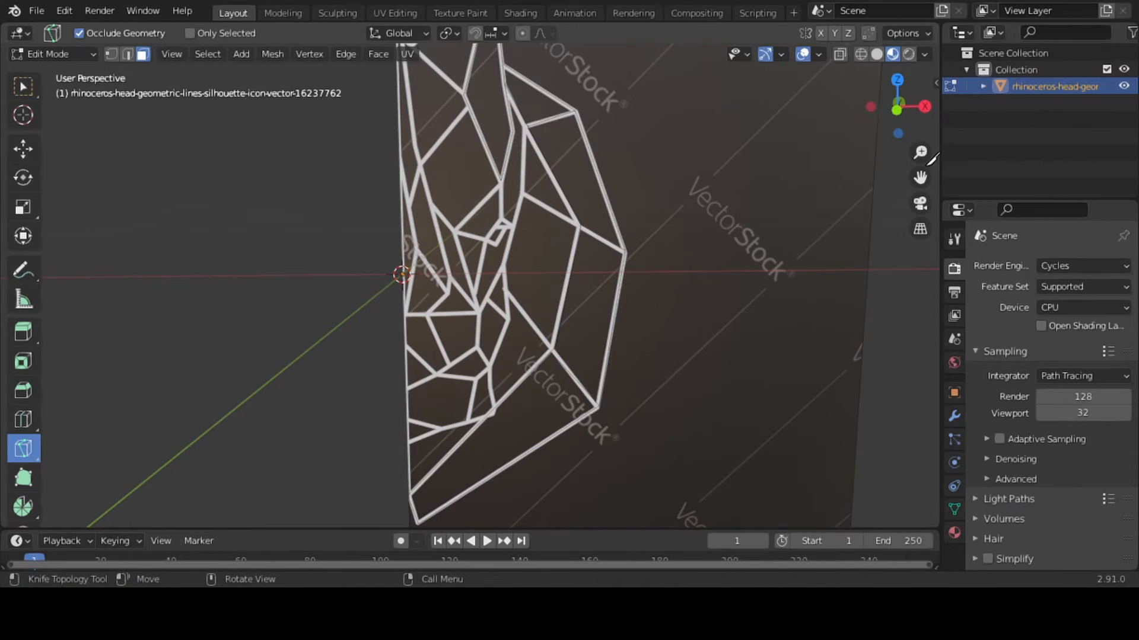
# Knife-cut the face's side line from the mouth corner up past the eye to the upper cheek junction
pyautogui.moveTo(921, 155); pyautogui.dragTo(920, 223)
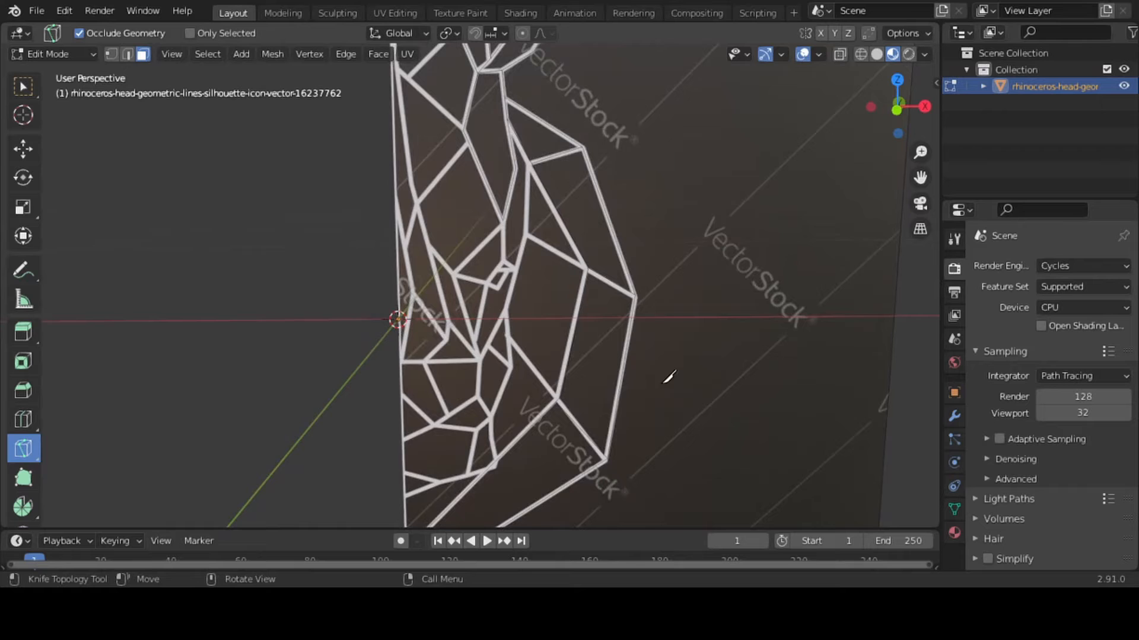
pyautogui.click(492, 464)
pyautogui.click(489, 416)
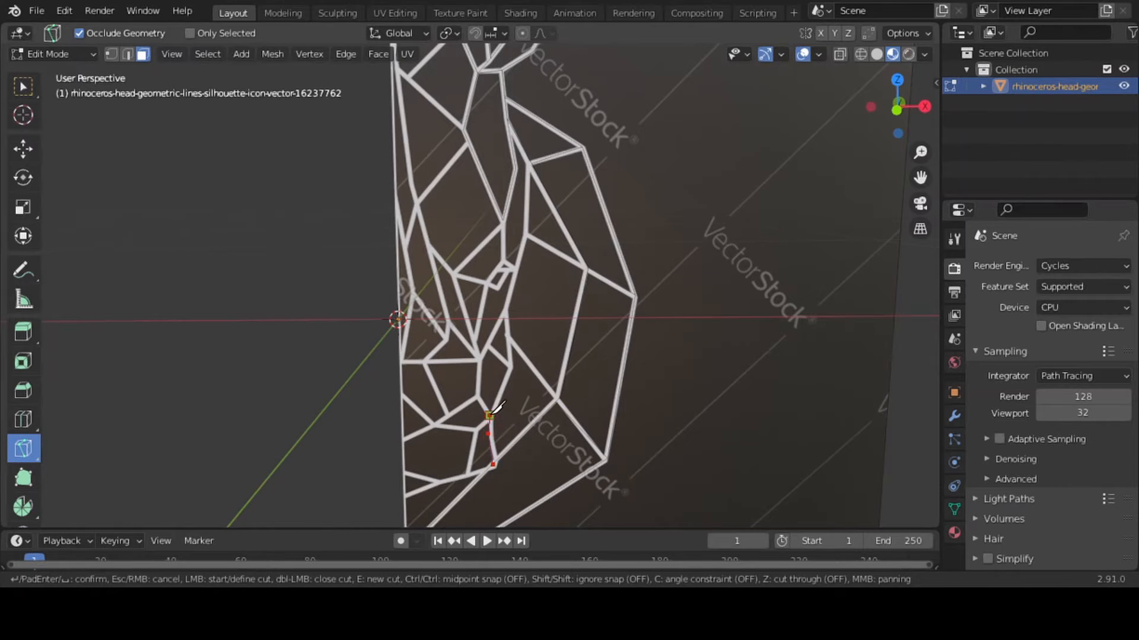
pyautogui.click(512, 367)
pyautogui.click(506, 313)
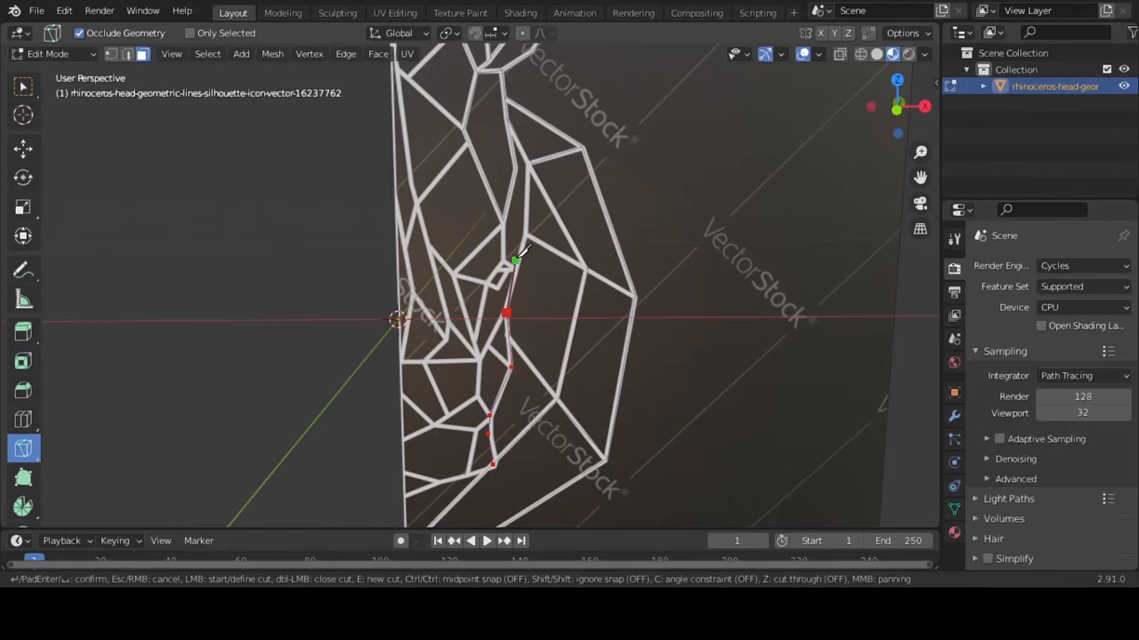
pyautogui.click(527, 236)
pyautogui.click(530, 162)
pyautogui.press('Return')
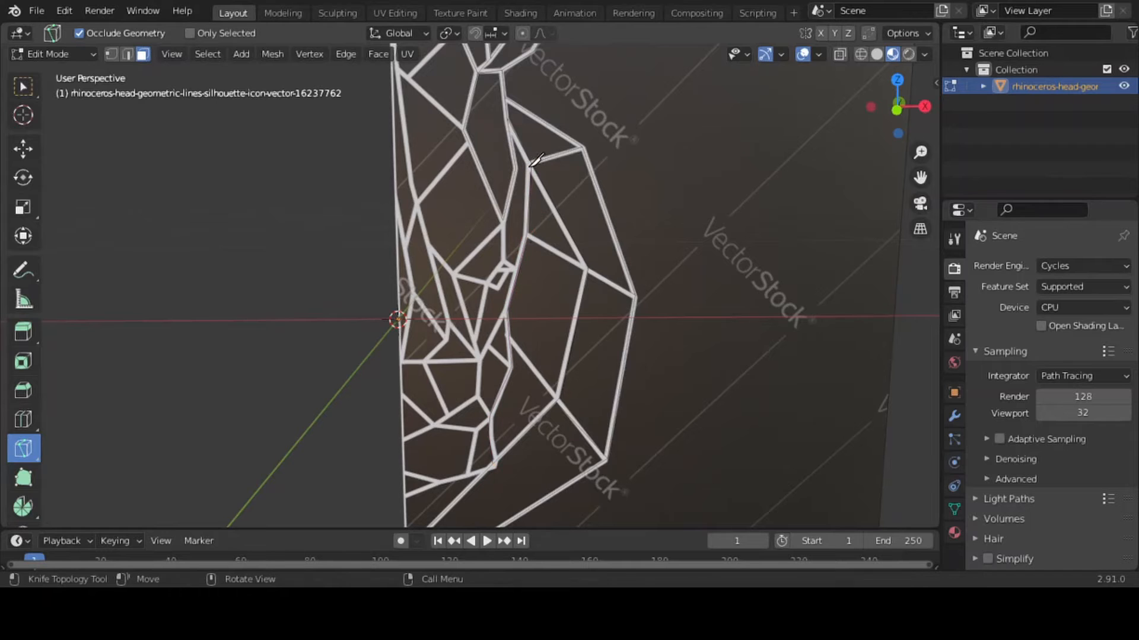
# Knife-cut two connecting lines from the face's side line to the middle and lower junctions of the inner cheek line
pyautogui.click(526, 234)
pyautogui.click(586, 268)
pyautogui.press('Return')
pyautogui.click(508, 339)
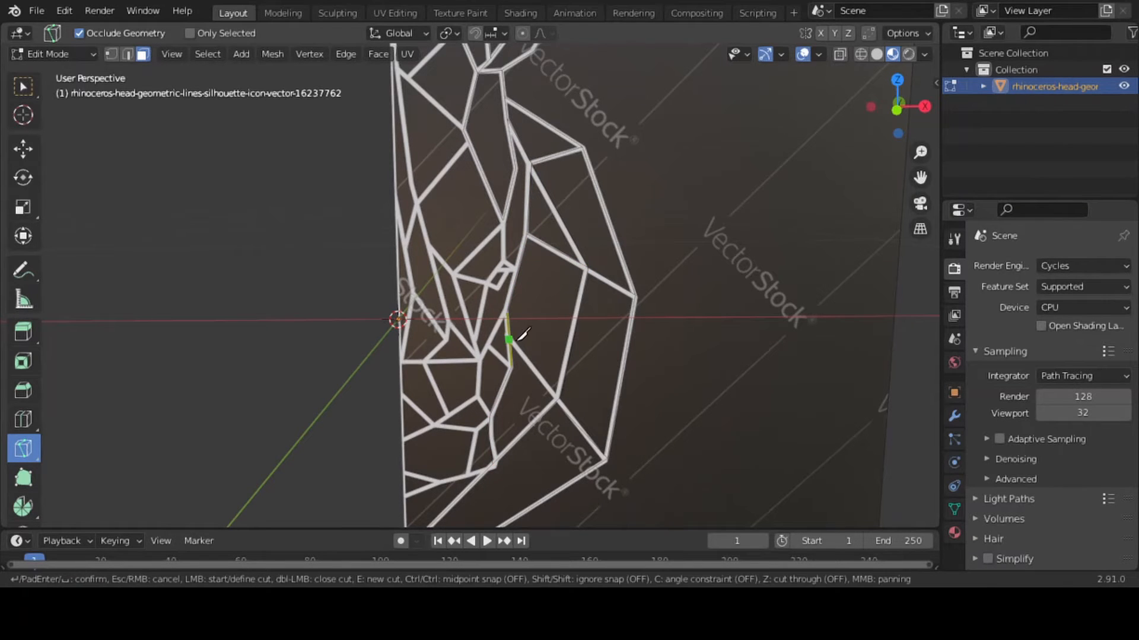
pyautogui.click(558, 397)
pyautogui.press('Return')
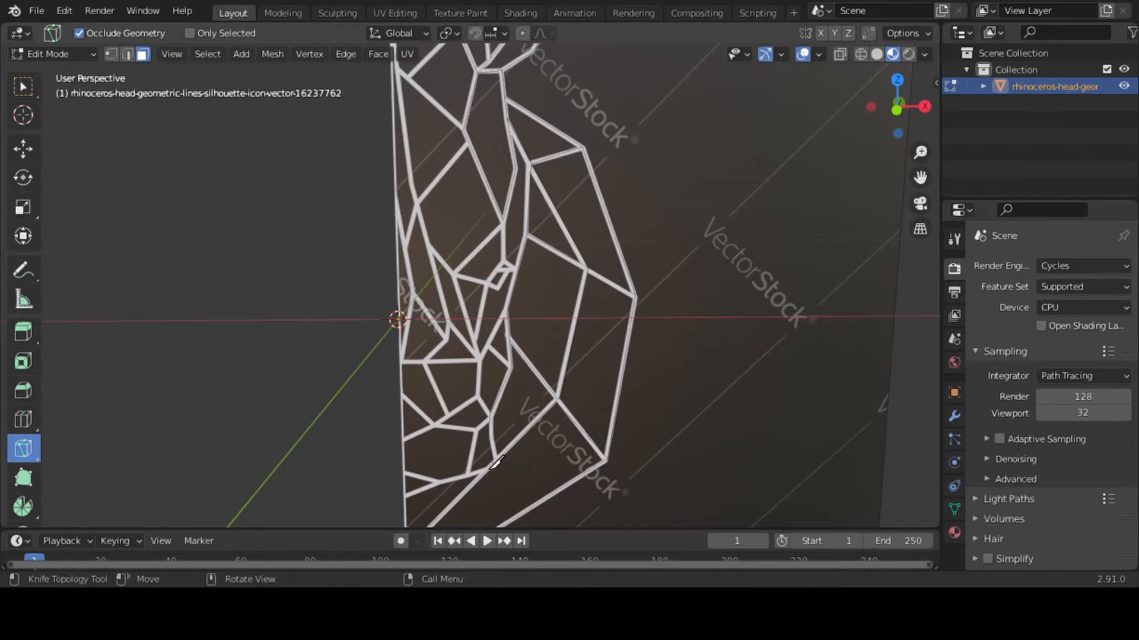
# Knife-cut the lower mouth line from the side line's bottom corner to the centre edge, plus its short upper branch to that edge
pyautogui.click(493, 464)
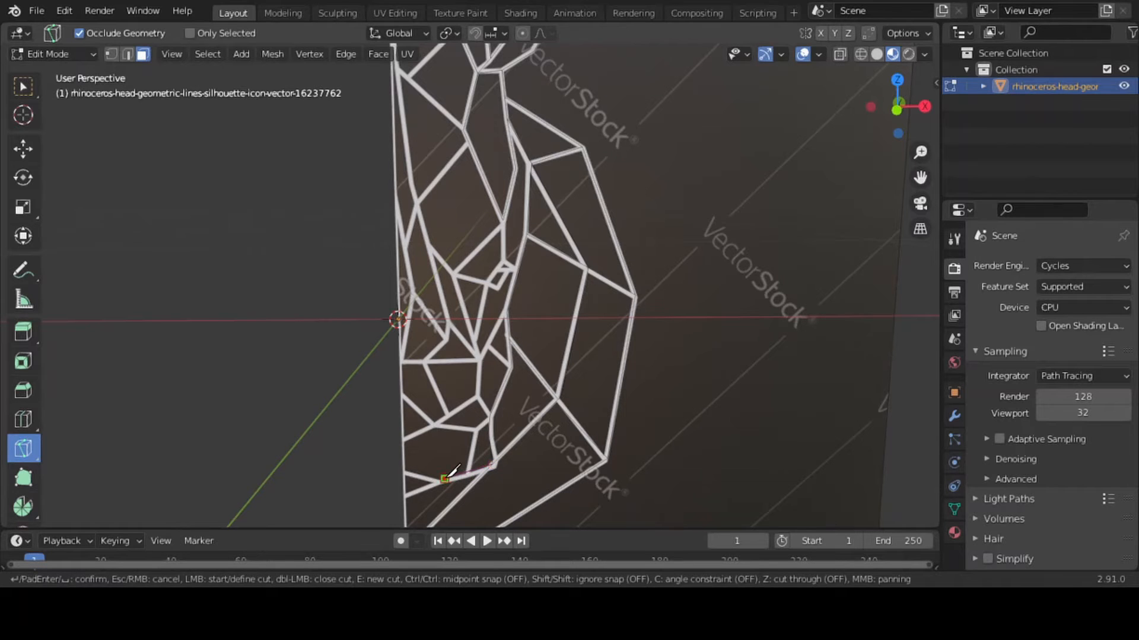
pyautogui.click(445, 478)
pyautogui.press('Return')
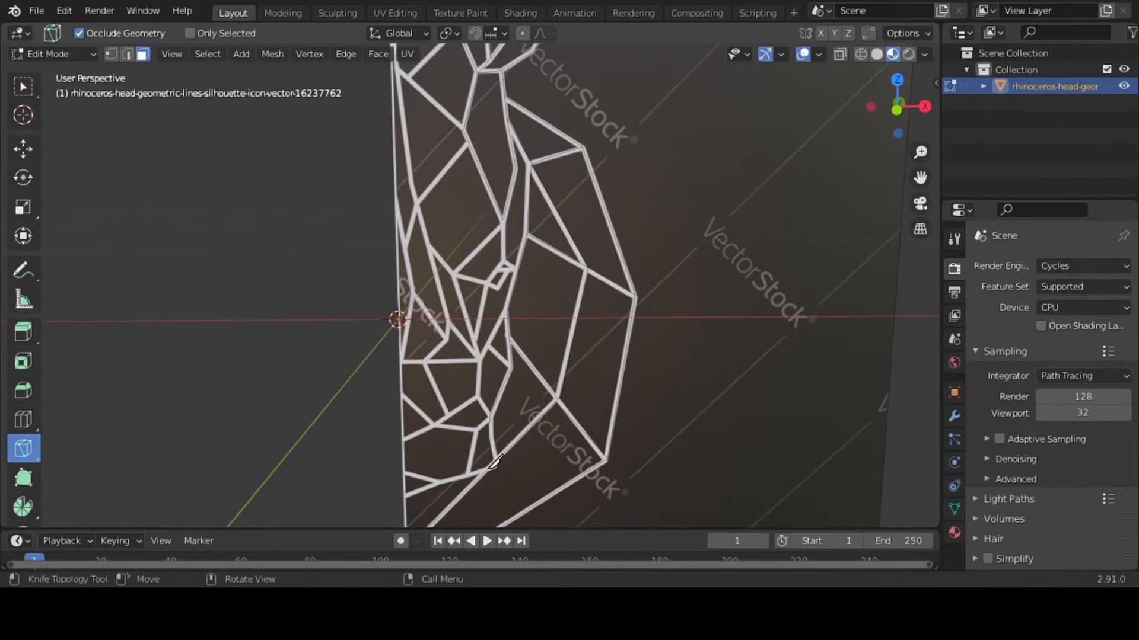
pyautogui.click(494, 463)
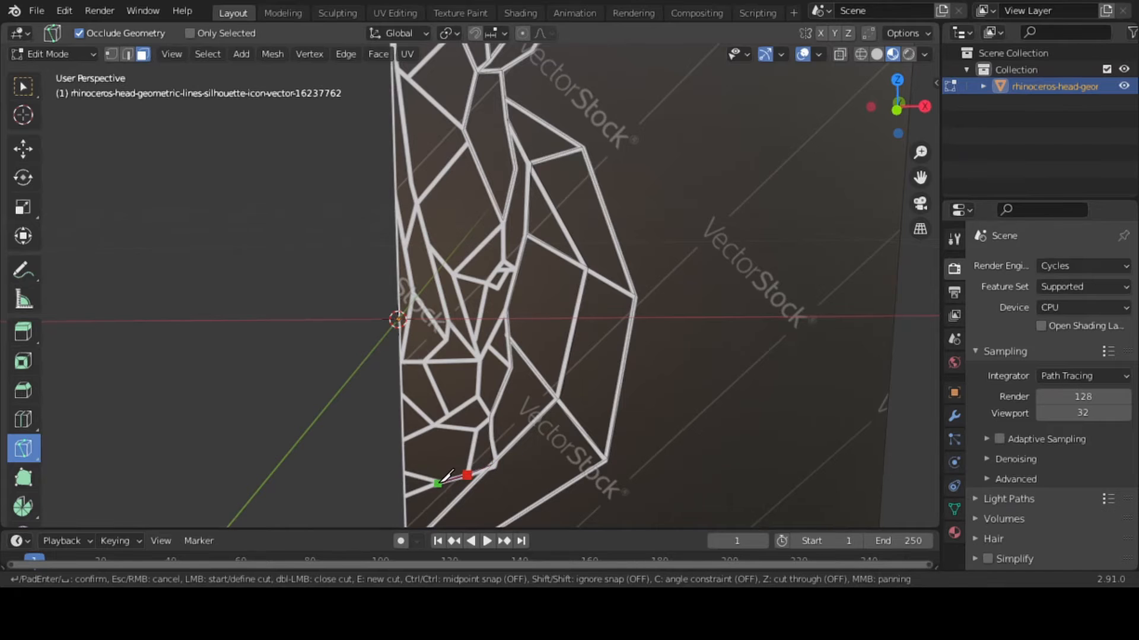
pyautogui.click(437, 484)
pyautogui.click(392, 495)
pyautogui.press('Return')
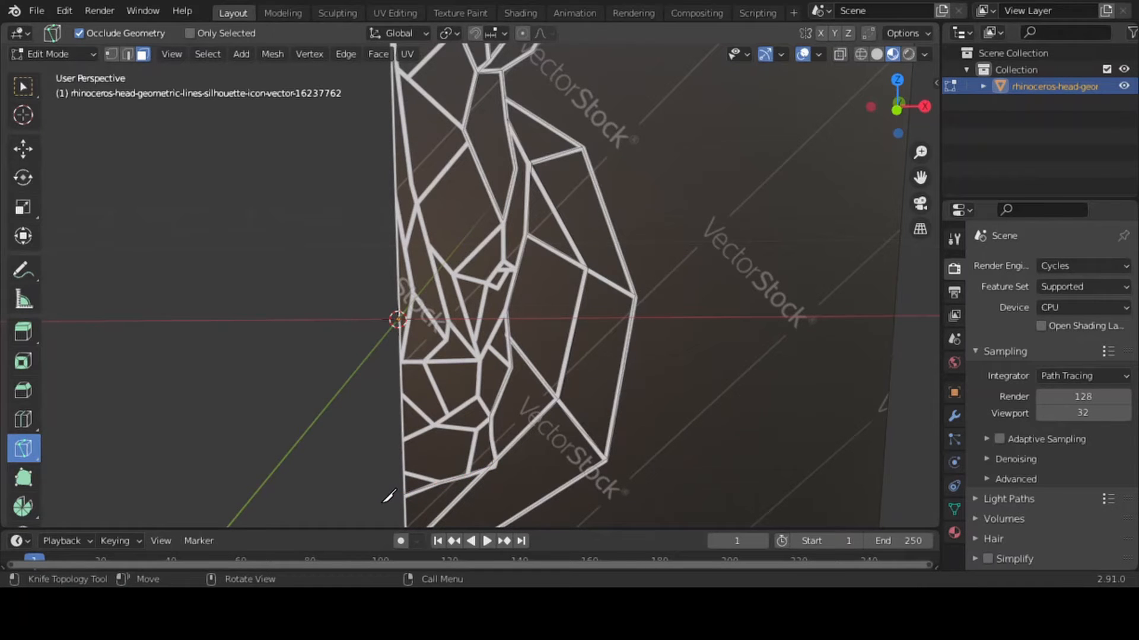
pyautogui.click(437, 484)
pyautogui.click(396, 468)
pyautogui.press('Return')
# Knife-cut a line from the side line down to the lower mouth line, and the line above the mouth across to the centre edge
pyautogui.click(489, 415)
pyautogui.click(468, 472)
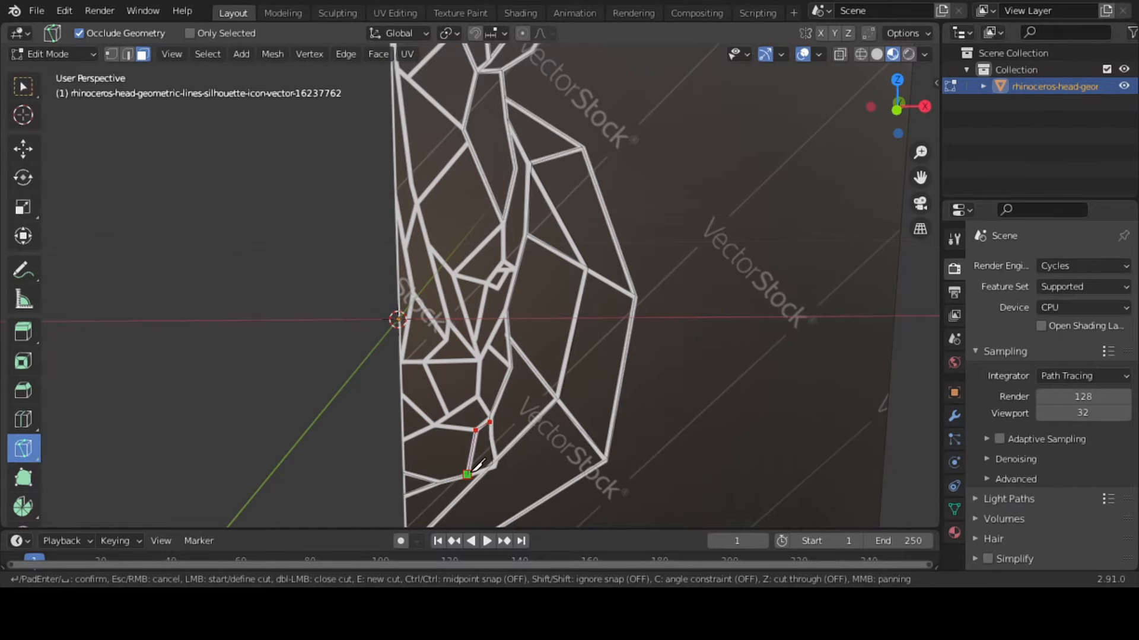
pyautogui.press('Return')
pyautogui.click(475, 429)
pyautogui.click(434, 426)
pyautogui.click(404, 440)
pyautogui.press('Return')
# Knife-cut two lines from the junction above the mouth, one up to the centre edge and one to the corner near the side line
pyautogui.click(431, 425)
pyautogui.click(401, 393)
pyautogui.press('Return')
pyautogui.click(478, 397)
pyautogui.click(433, 425)
pyautogui.press('Return')
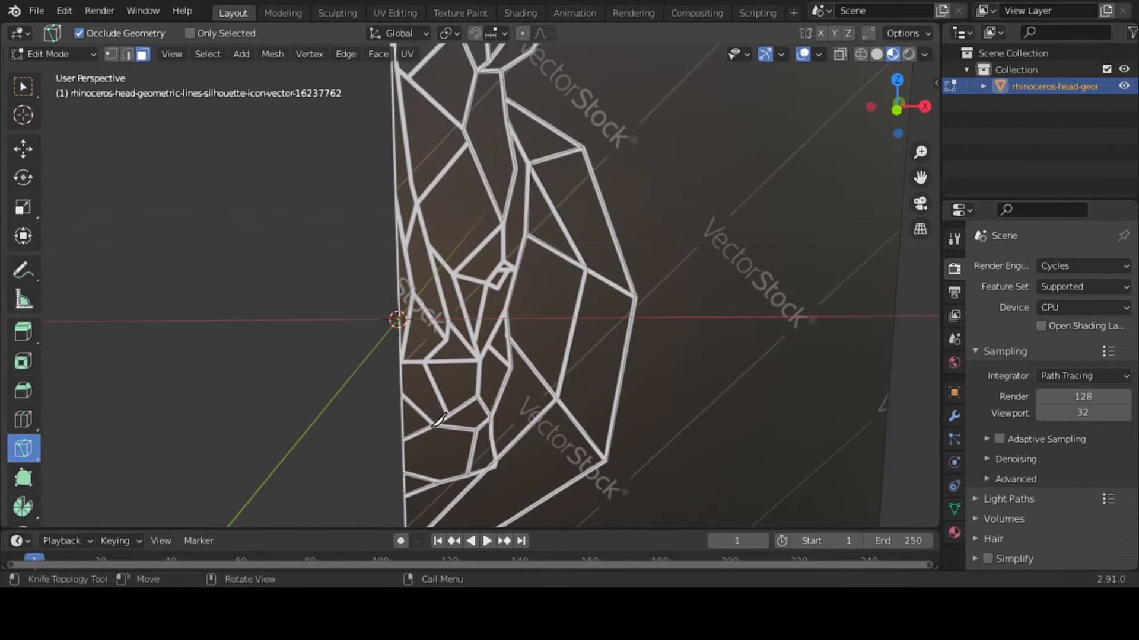
# Knife-cut the line from that corner up through the junction below the eye to the side line, plus the short diagonal beside it
pyautogui.click(478, 396)
pyautogui.click(481, 358)
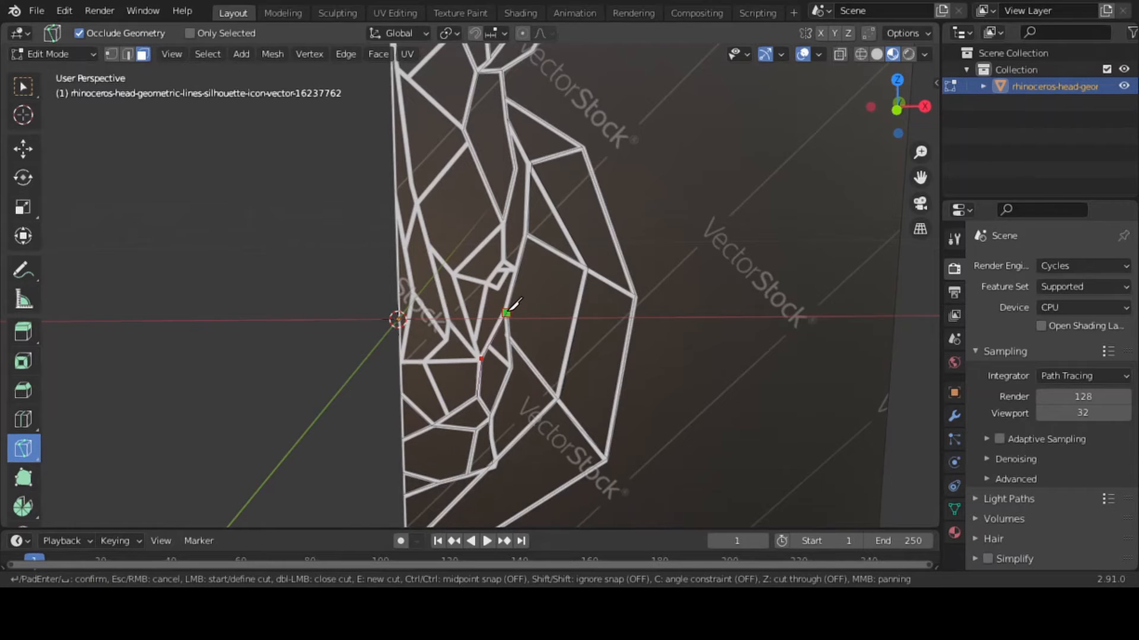
pyautogui.press('Return')
pyautogui.click(488, 348)
pyautogui.click(534, 400)
pyautogui.press('Return')
# Knife-cut the horizontal muzzle line from the junction below the eye through its middle corner to the centre edge
pyautogui.moveTo(920, 152); pyautogui.dragTo(920, 127)
pyautogui.click(489, 406)
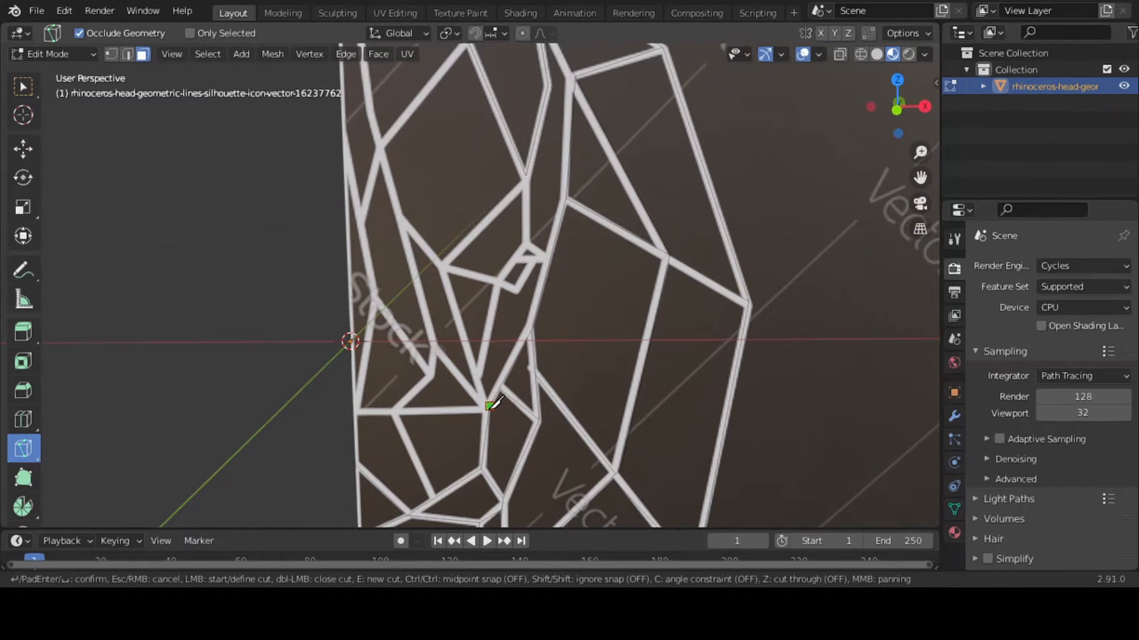
pyautogui.click(394, 409)
pyautogui.press('Return')
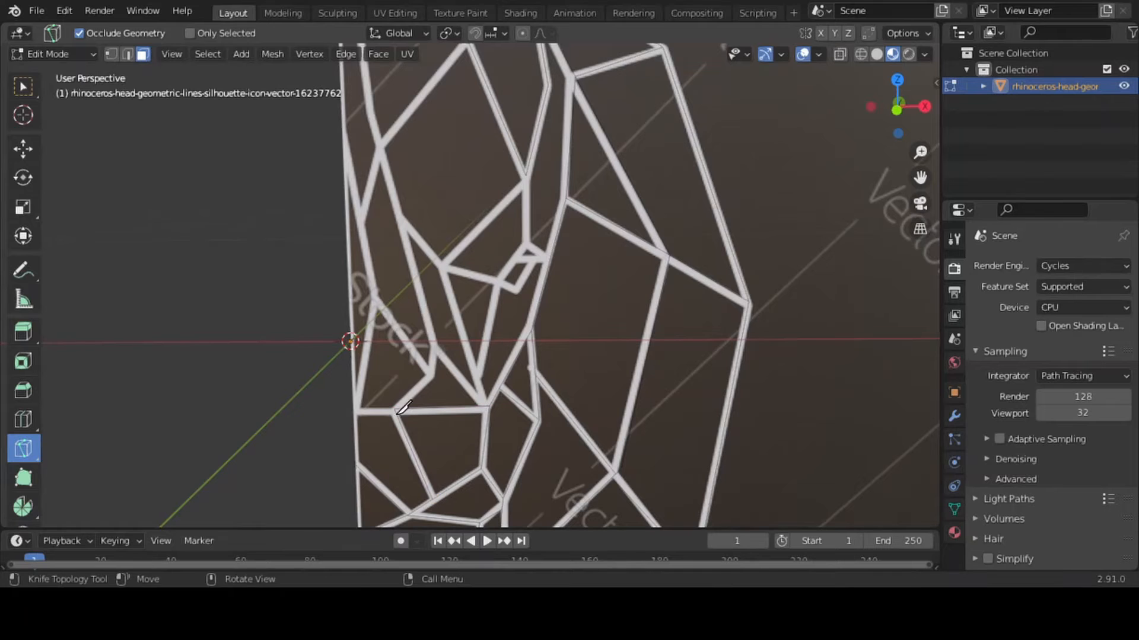
pyautogui.click(395, 410)
pyautogui.click(354, 410)
pyautogui.press('Return')
# Knife-cut the angled outline above the horizontal muzzle line, from its middle corner up and back down to the junction below the eye
pyautogui.click(394, 409)
pyautogui.click(429, 376)
pyautogui.click(435, 347)
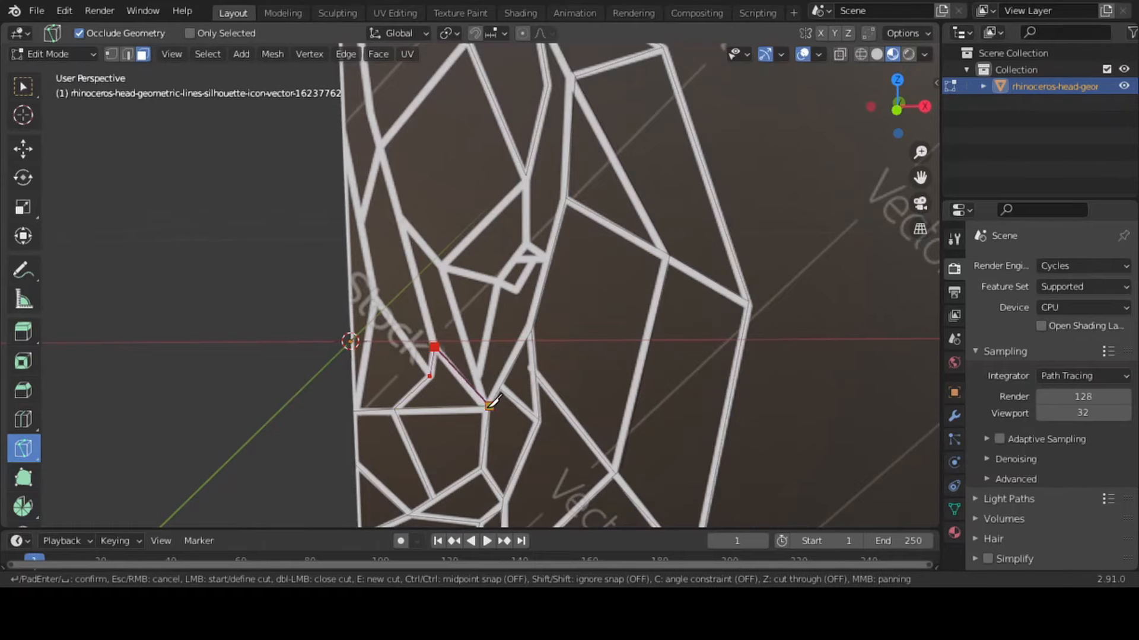
pyautogui.click(489, 407)
pyautogui.press('Return')
# Knife-cut the contour from the junction below the eye up to the brow and down around the eye's upper outline
pyautogui.click(485, 407)
pyautogui.click(440, 267)
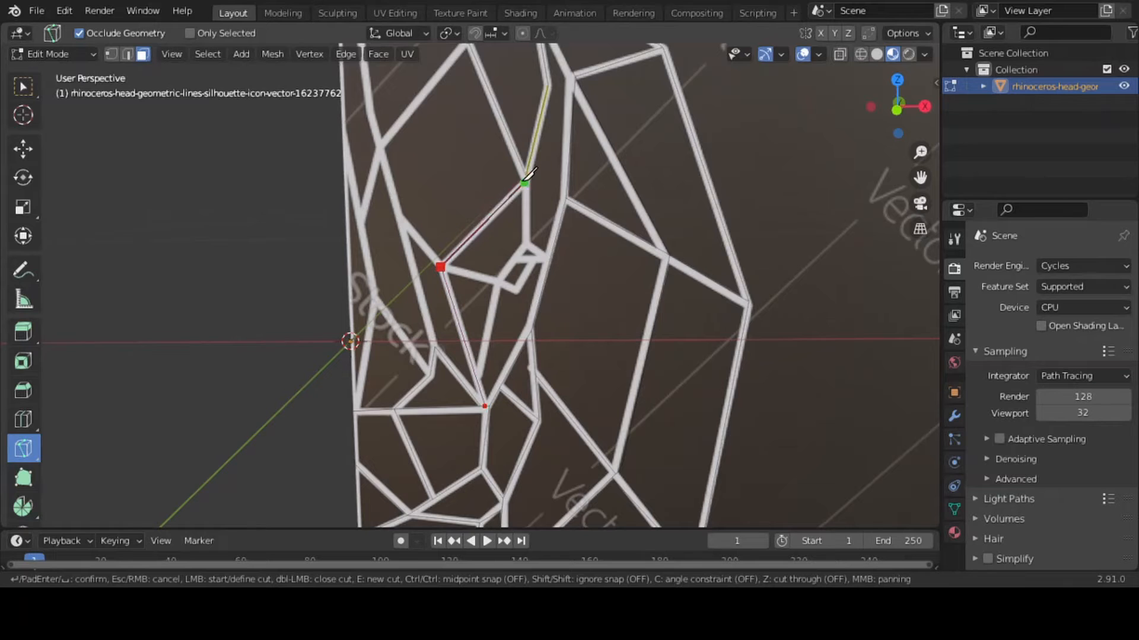
pyautogui.click(524, 176)
pyautogui.click(525, 245)
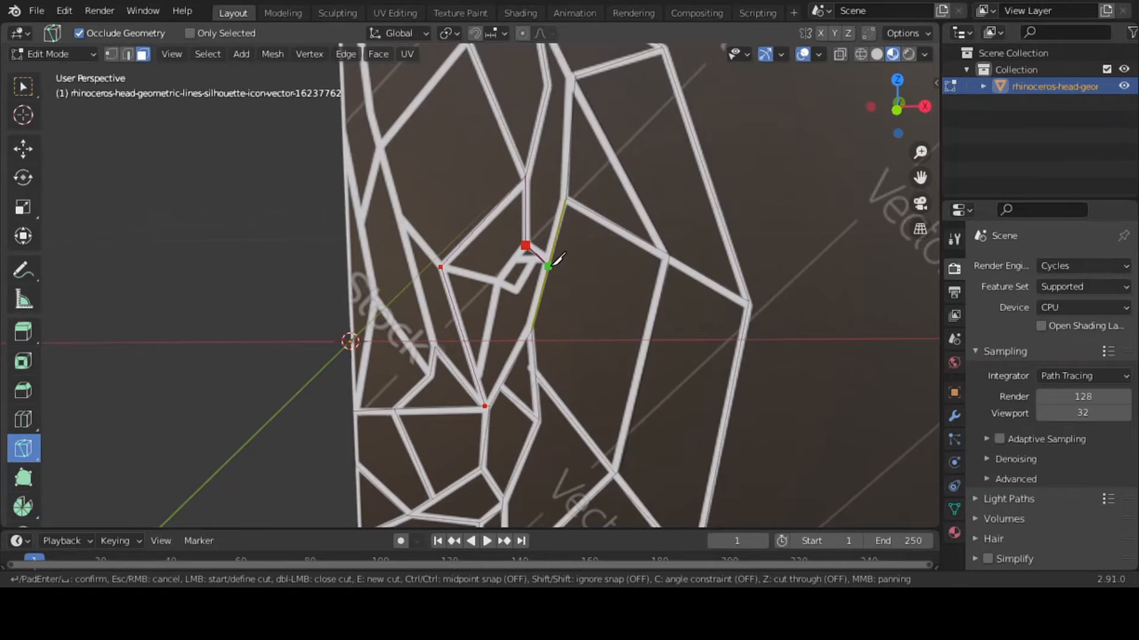
pyautogui.click(550, 259)
pyautogui.click(511, 261)
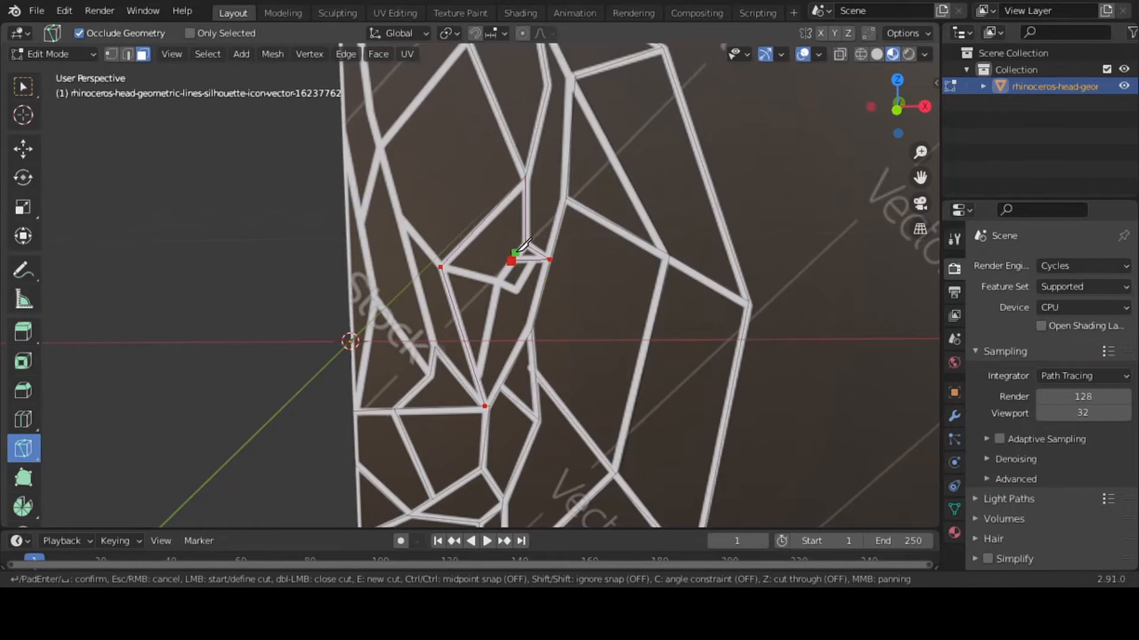
pyautogui.press('Return')
# Knife-cut a line from the eye's inner corner down towards the muzzle junction, and the eye's lower outline from the inner brow corner
pyautogui.press('k')
pyautogui.click(497, 281)
pyautogui.click(477, 377)
pyautogui.press('Return')
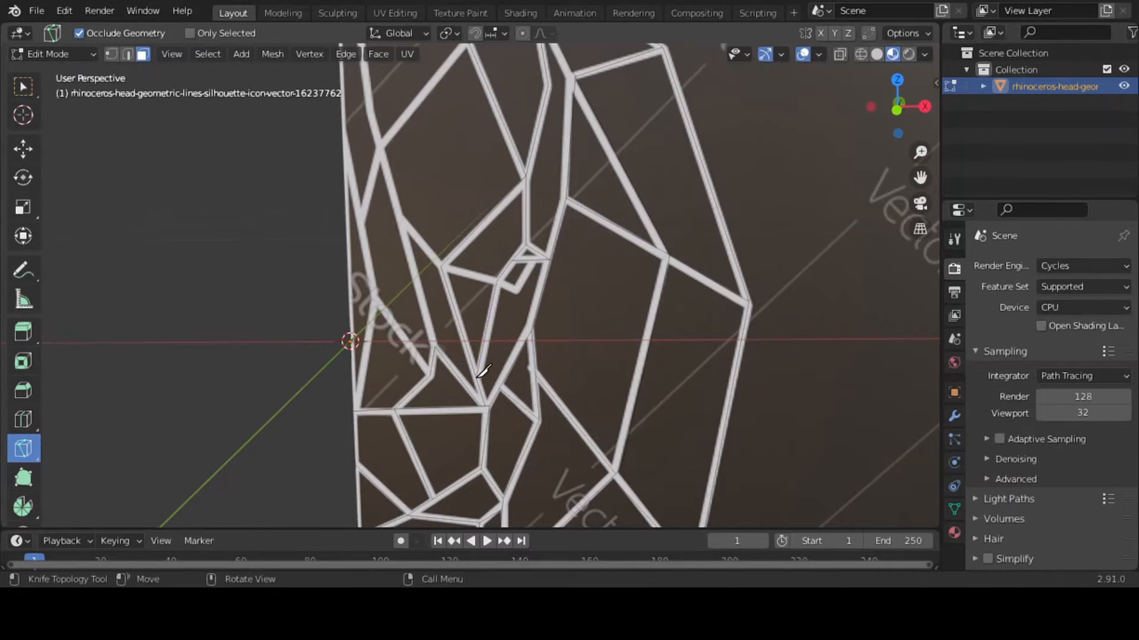
pyautogui.press('k')
pyautogui.click(440, 266)
pyautogui.click(518, 291)
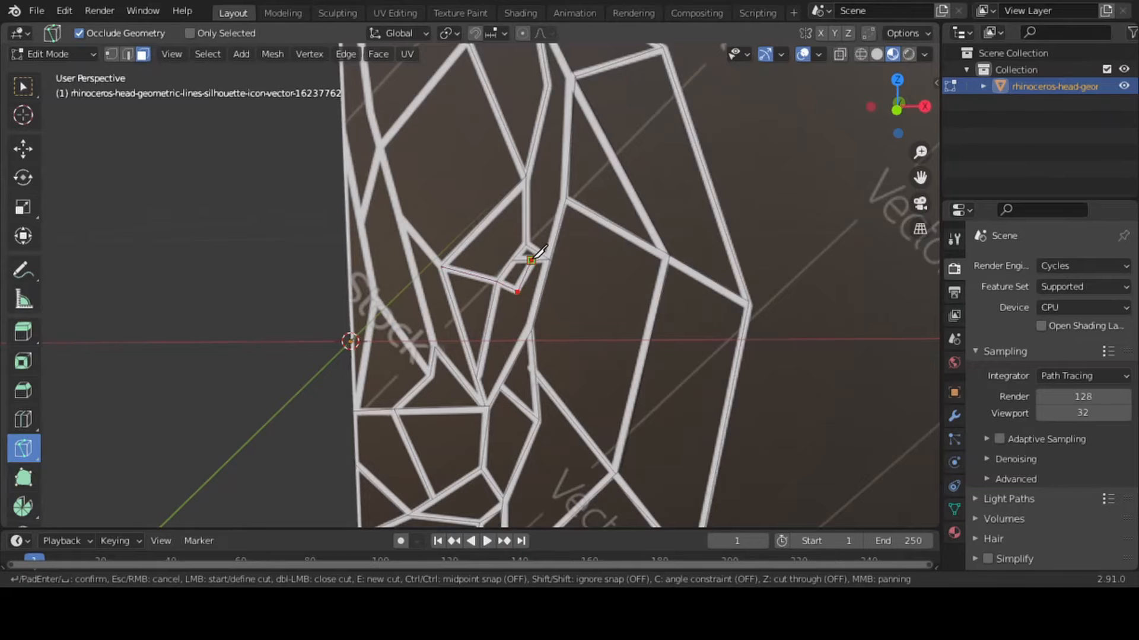
pyautogui.click(531, 259)
pyautogui.press('Return')
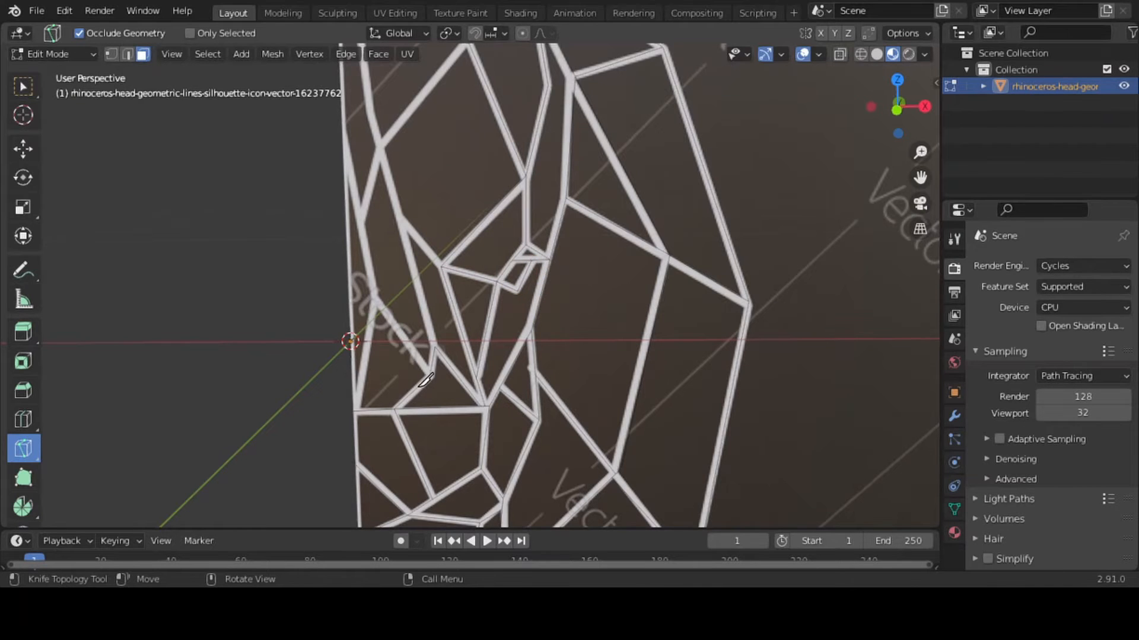
# Knife-cut two lines from the corner beside the centre edge, one down to the muzzle line's end and one up to the edge
pyautogui.press('k')
pyautogui.click(375, 301)
pyautogui.click(356, 409)
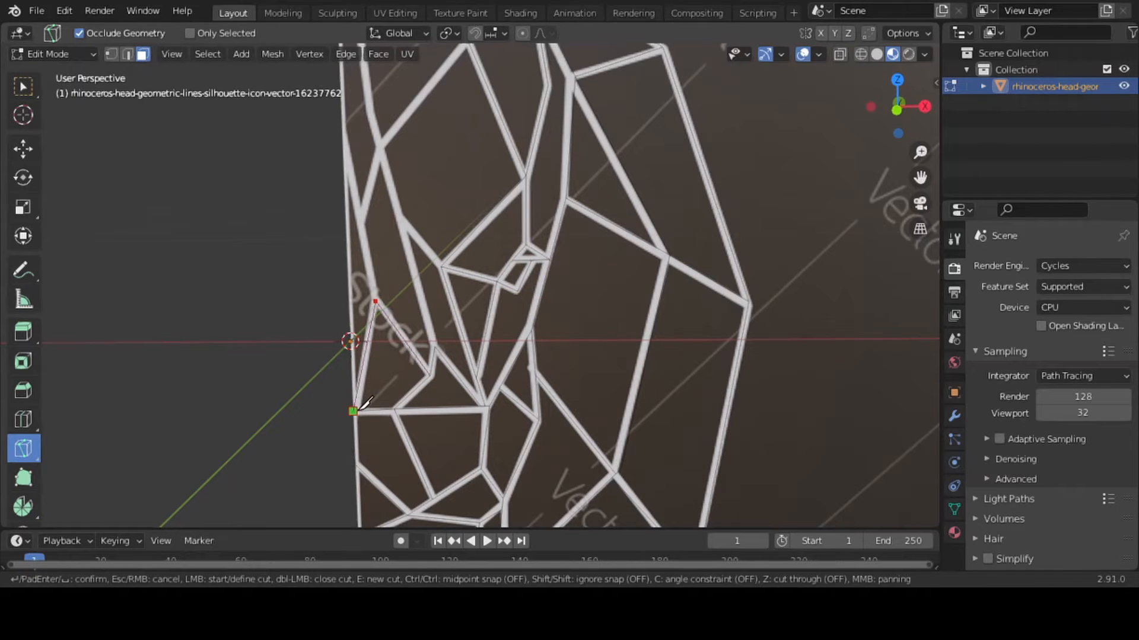
pyautogui.press('Return')
pyautogui.click(375, 302)
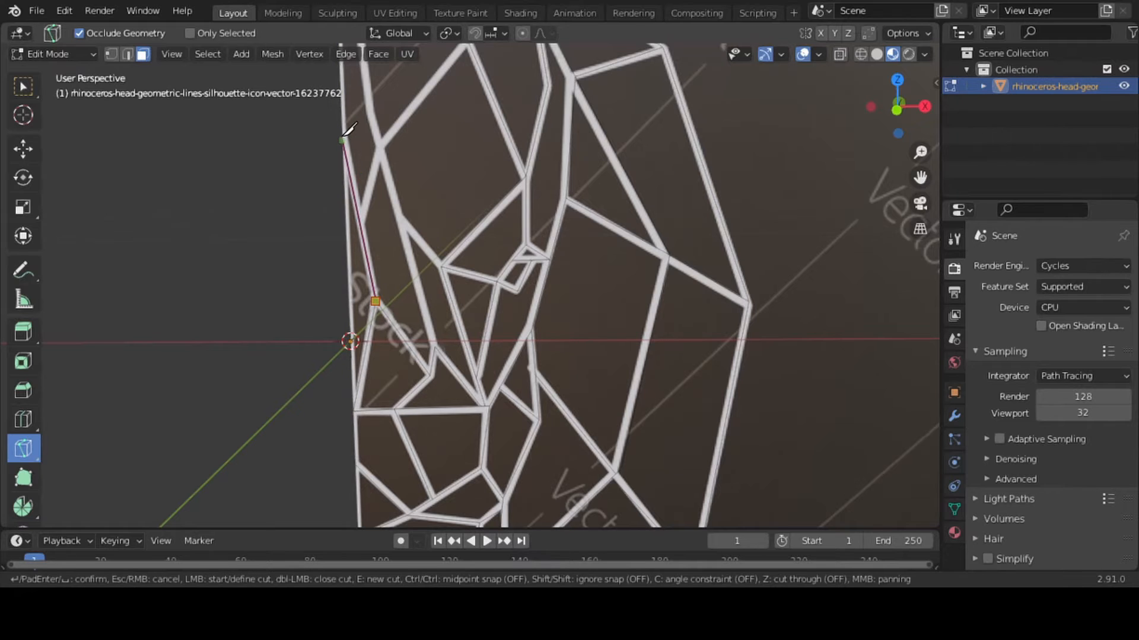
pyautogui.click(344, 139)
pyautogui.press('Return')
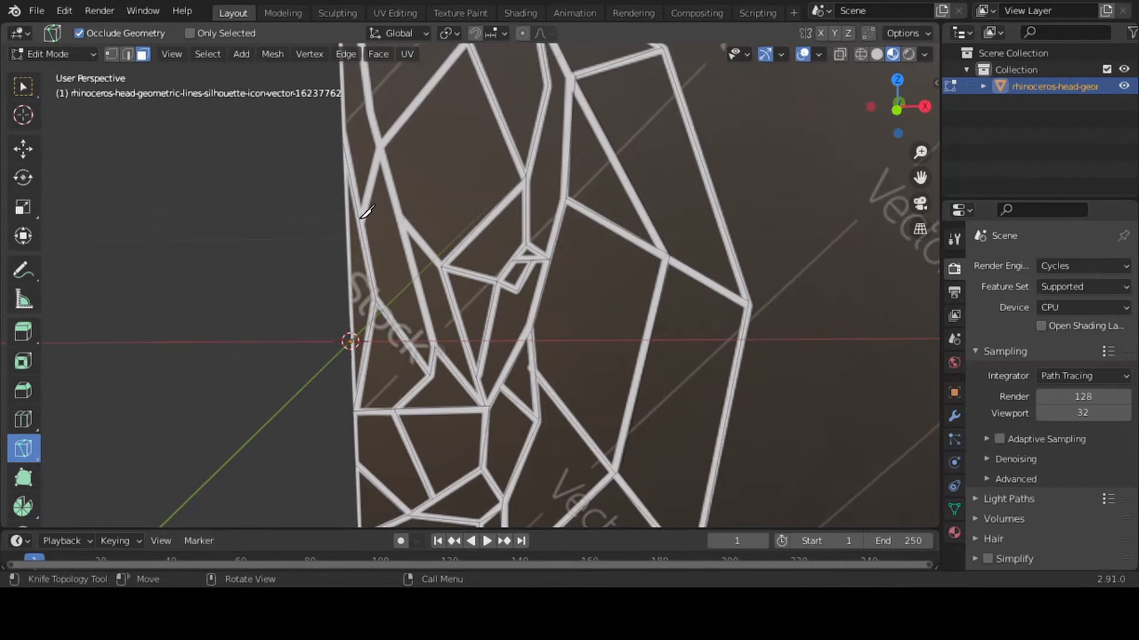
# Knife-cut the long line from the upper corner of the angled muzzle outline up along the forehead to the centre edge's top corner
pyautogui.moveTo(920, 178); pyautogui.dragTo(925, 215)
pyautogui.moveTo(920, 153); pyautogui.dragTo(921, 172)
pyautogui.click(454, 455)
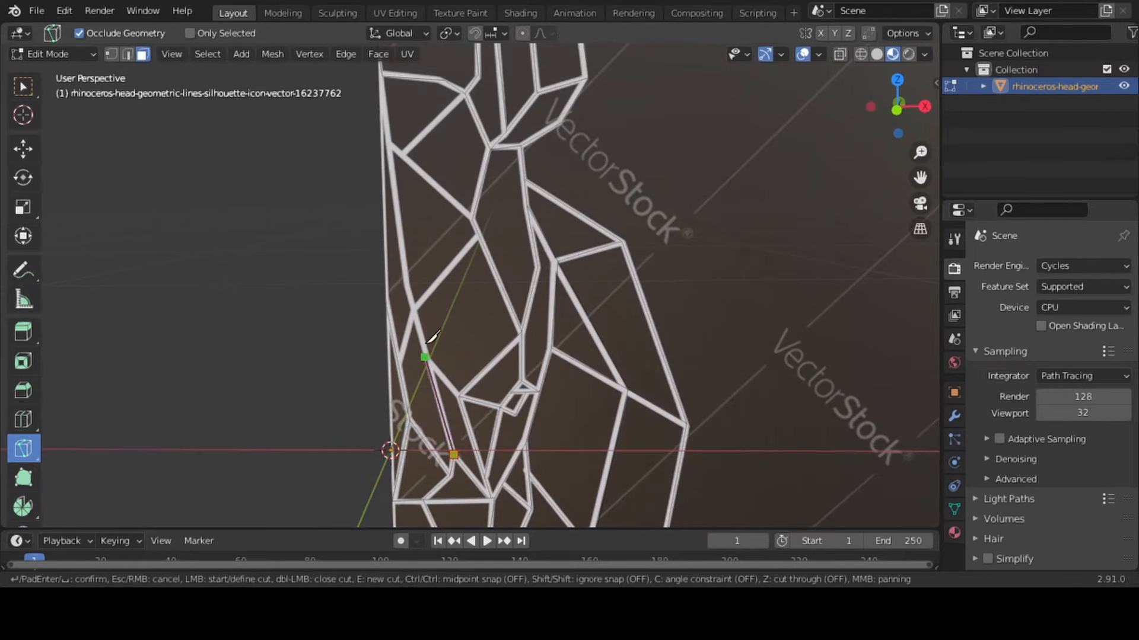
pyautogui.click(407, 289)
pyautogui.click(381, 72)
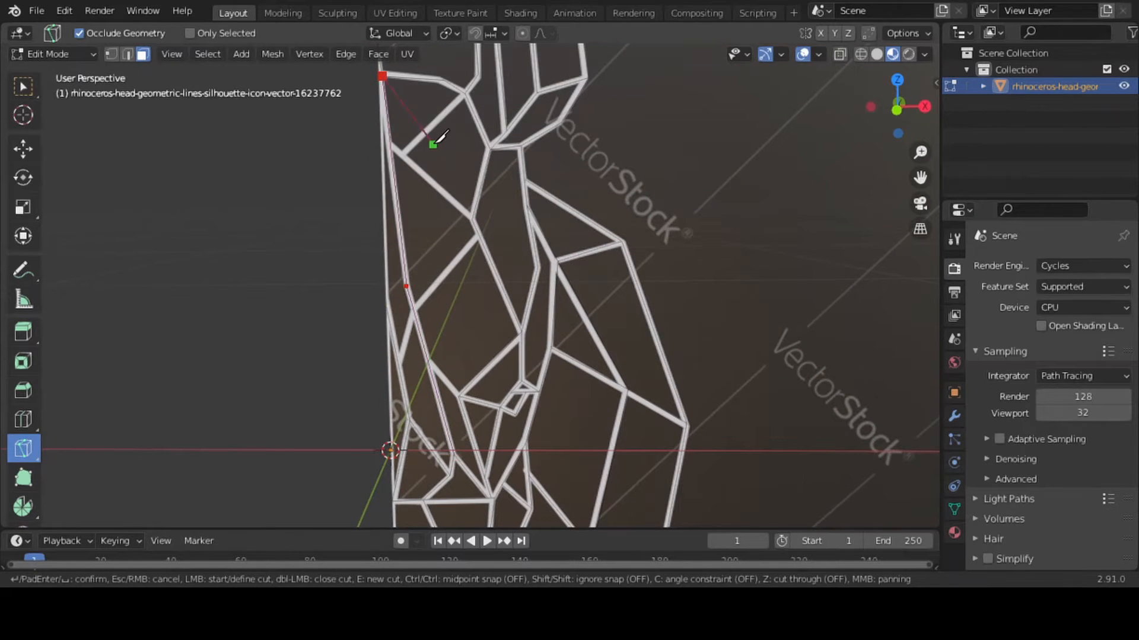
pyautogui.press('Return')
# Knife-cut the upper forehead line from the corner below the ear to the long line beside the centre edge
pyautogui.click(465, 94)
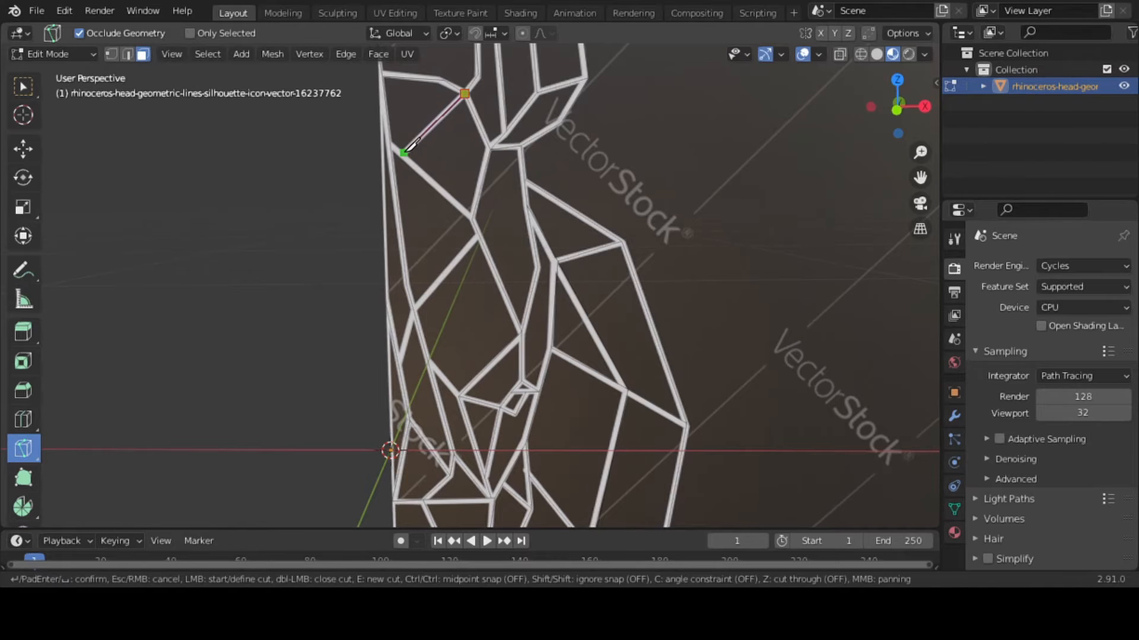
pyautogui.click(403, 153)
pyautogui.click(391, 143)
pyautogui.press('Return')
# Knife-cut the mid-forehead diagonal down to the long line, and continue it to the short line nearest the centre edge
pyautogui.press('k')
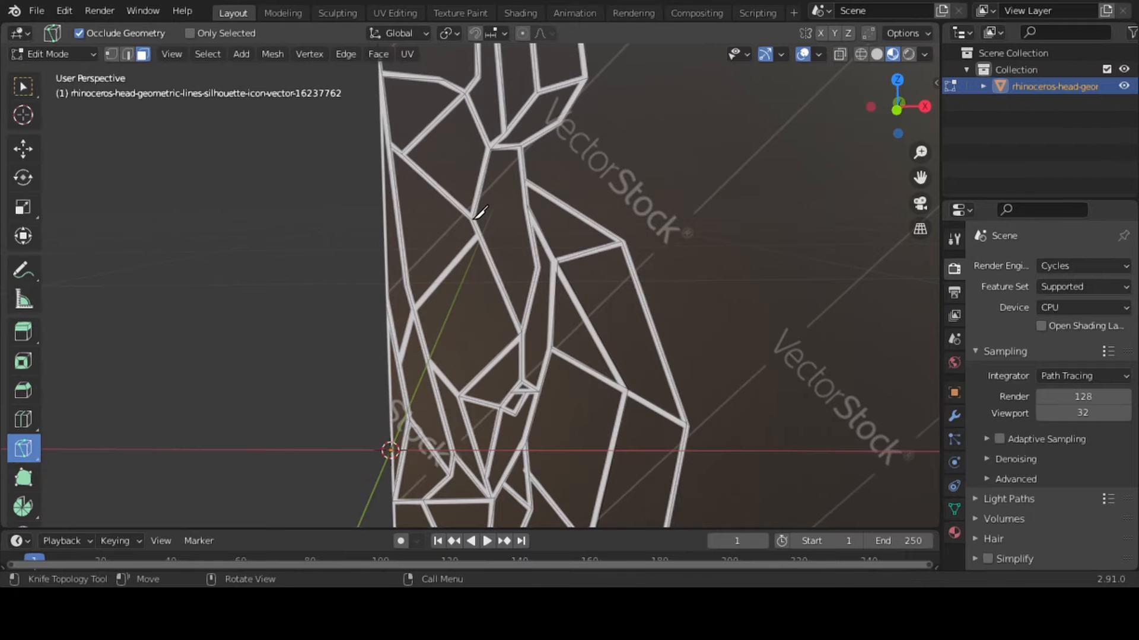
pyautogui.click(479, 235)
pyautogui.click(413, 310)
pyautogui.press('Return')
pyautogui.press('k')
pyautogui.press('Return')
pyautogui.click(413, 310)
pyautogui.click(398, 364)
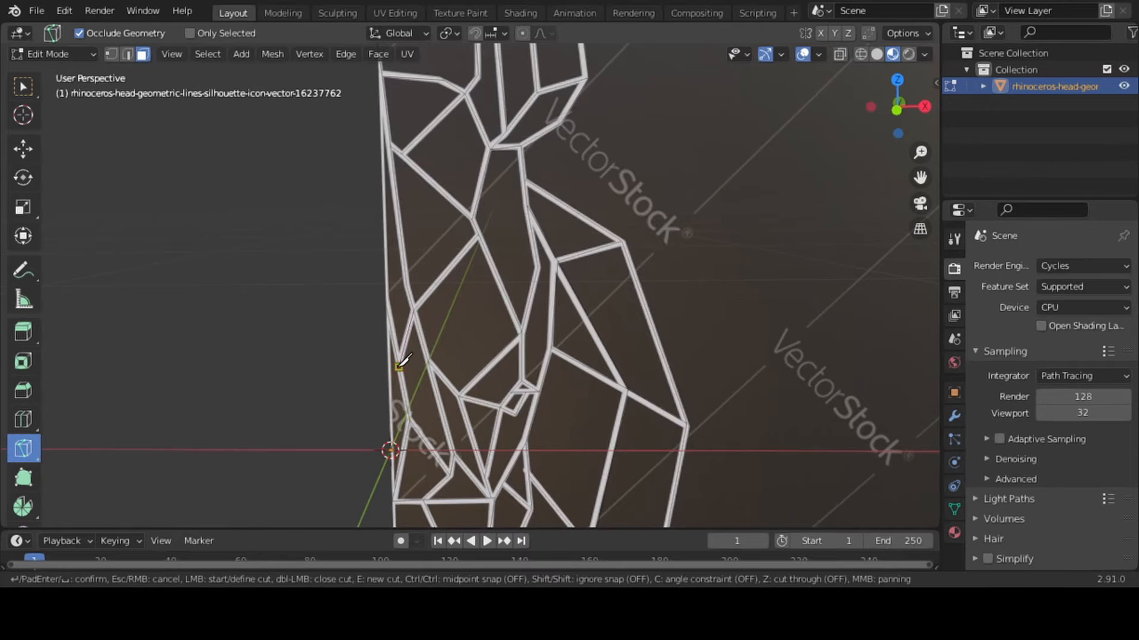
pyautogui.press('Return')
# Switch the viewport to solid shading and inspect the knife-cut mesh on the whole plane
pyautogui.moveTo(919, 178)
pyautogui.mouseDown()
pyautogui.moveTo(882, 1)
pyautogui.moveTo(928, 133)
pyautogui.moveTo(920, 190)
pyautogui.mouseUp()
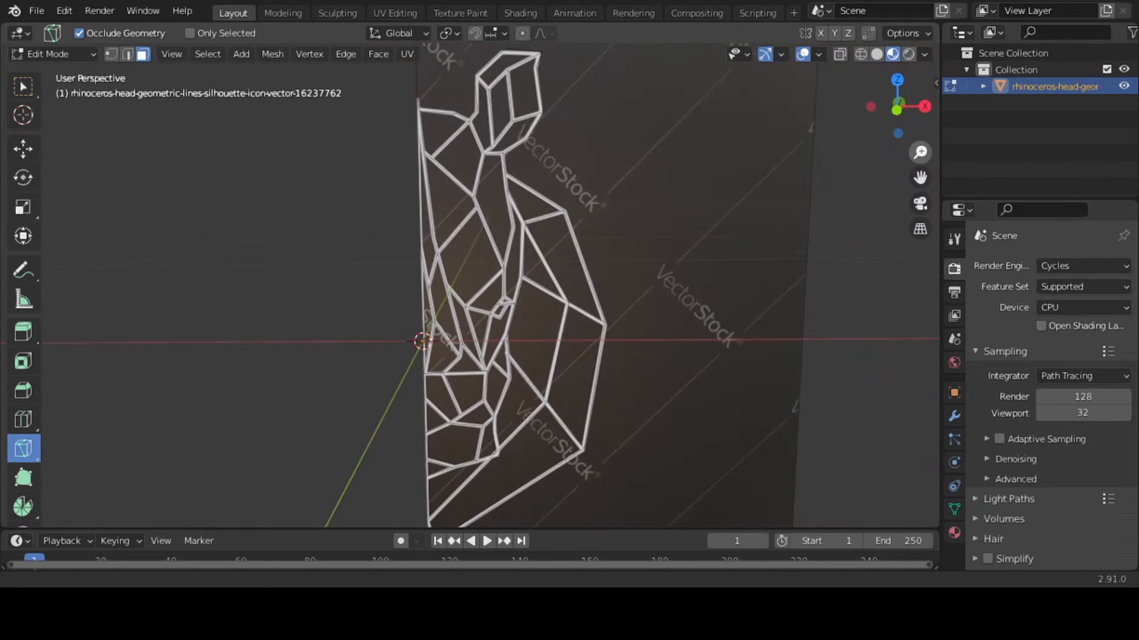
pyautogui.click(876, 54)
pyautogui.click(892, 54)
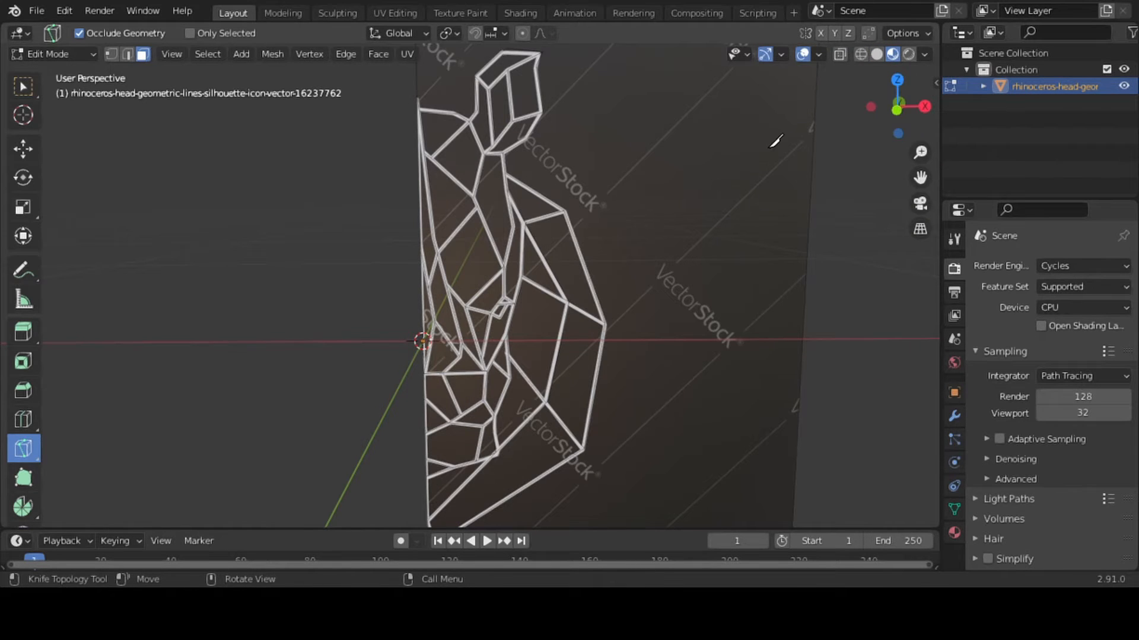
pyautogui.click(878, 55)
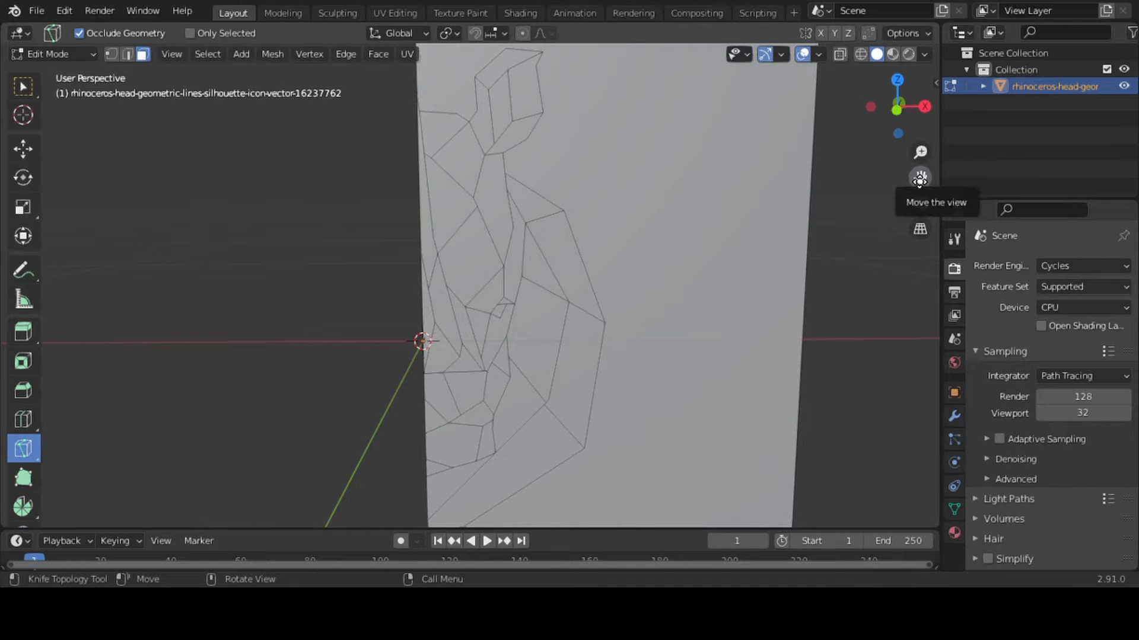
pyautogui.moveTo(920, 179); pyautogui.dragTo(848, 277)
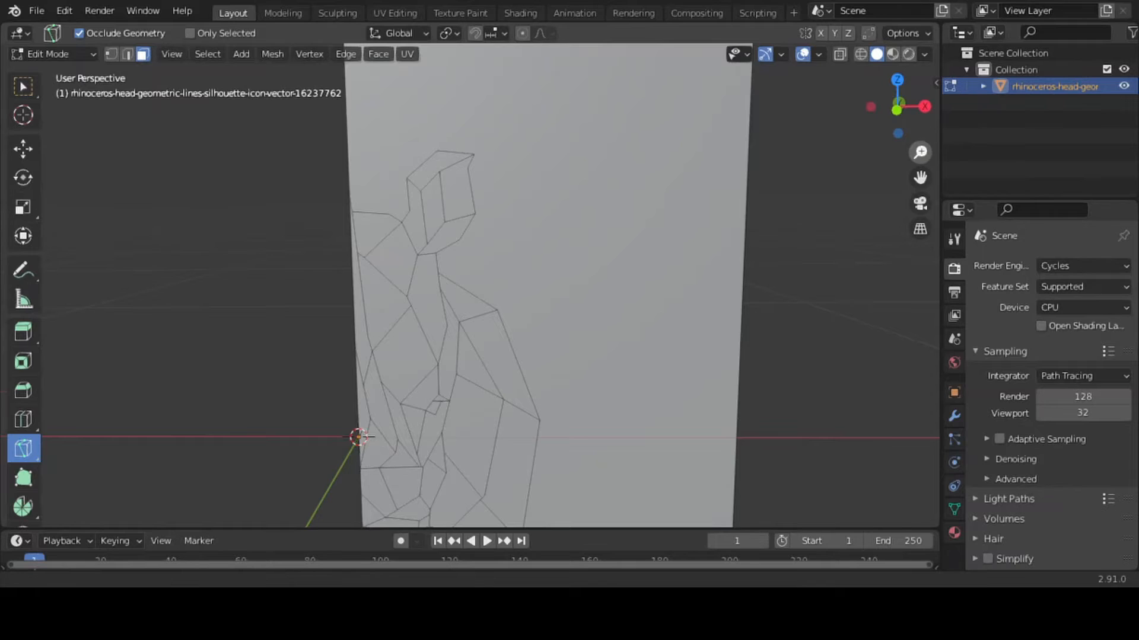
pyautogui.moveTo(919, 153); pyautogui.dragTo(920, 178)
# Delete the large background face surrounding the half rhinoceros head
pyautogui.press('k')
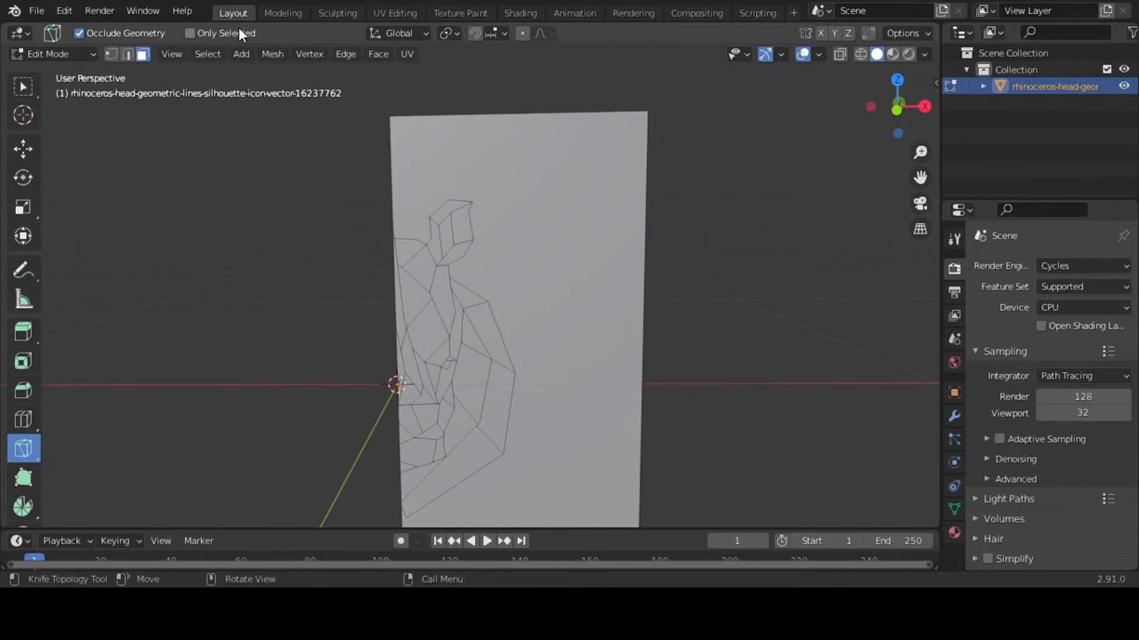
pyautogui.click(23, 87)
pyautogui.click(554, 204)
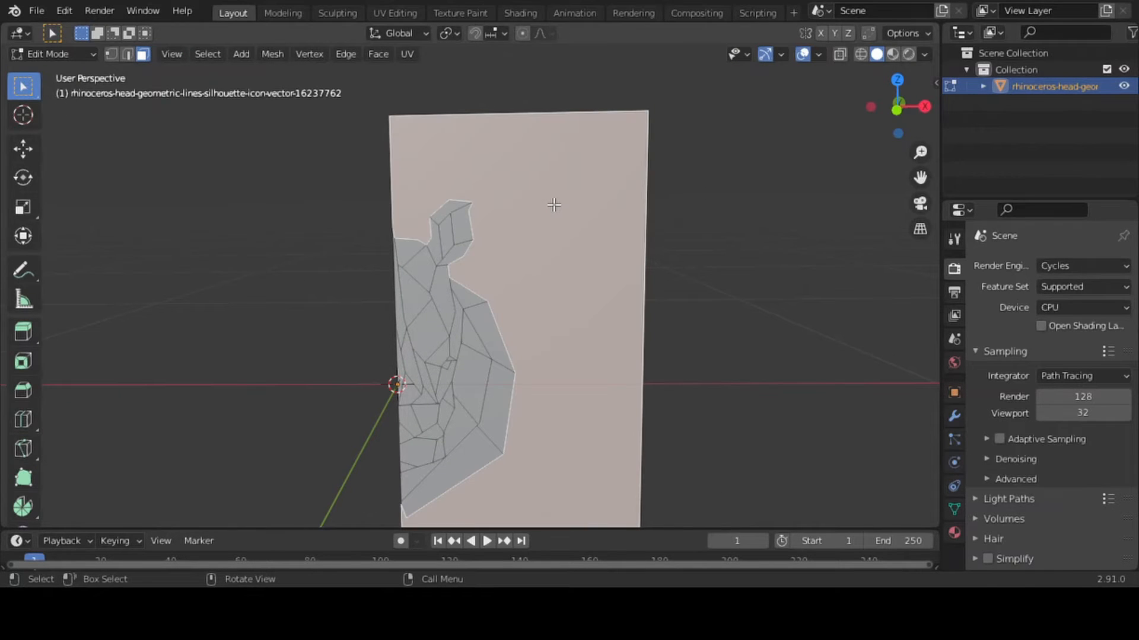
pyautogui.press('x')
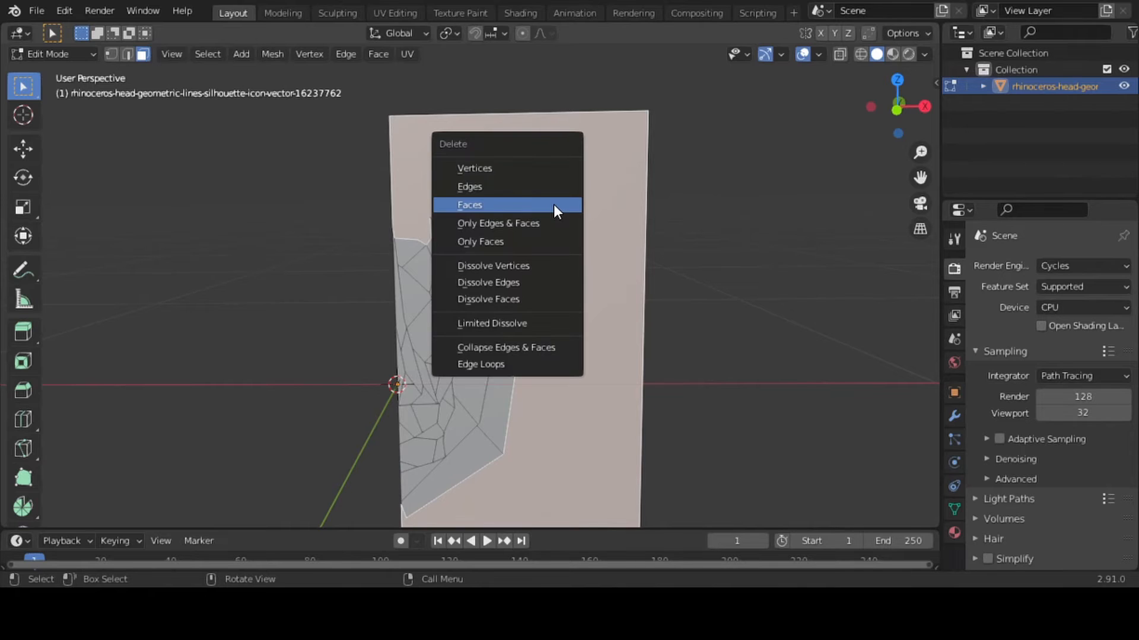
pyautogui.click(554, 204)
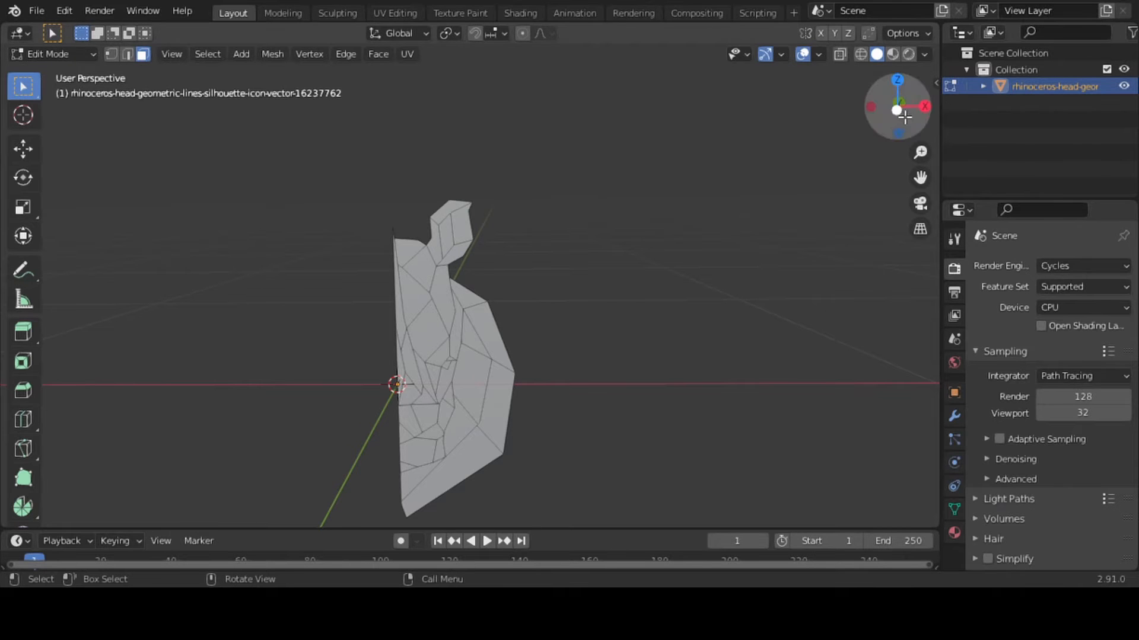
# Move the inner and outer edges of the outermost neck band back about 0.05 m along the global Y axis
pyautogui.moveTo(897, 110); pyautogui.dragTo(921, 133)
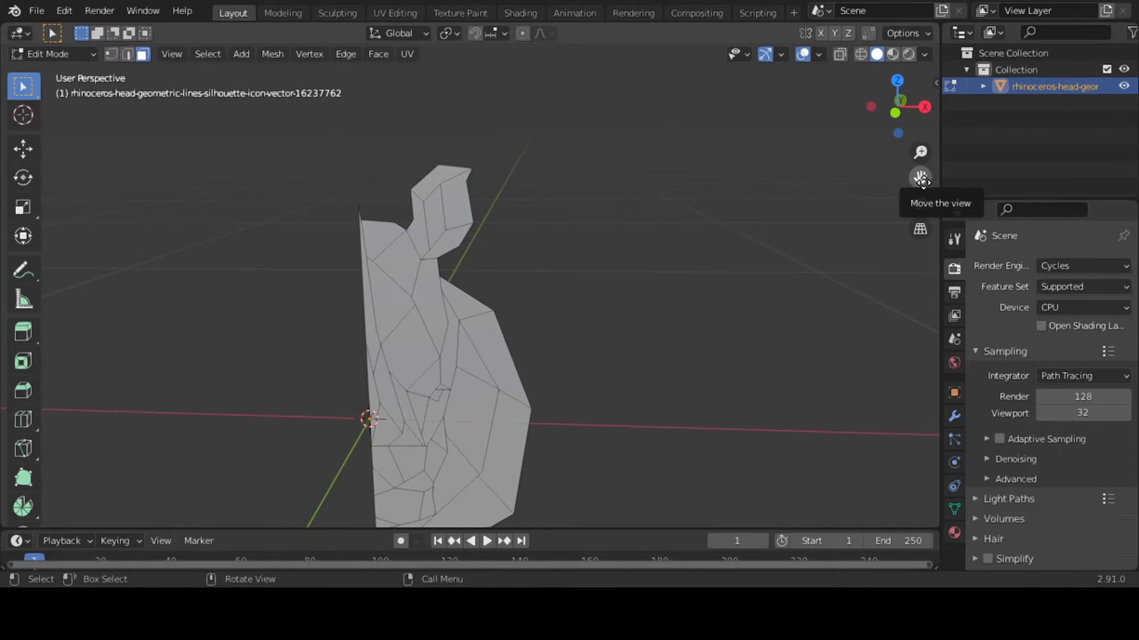
pyautogui.moveTo(919, 177); pyautogui.dragTo(906, 82)
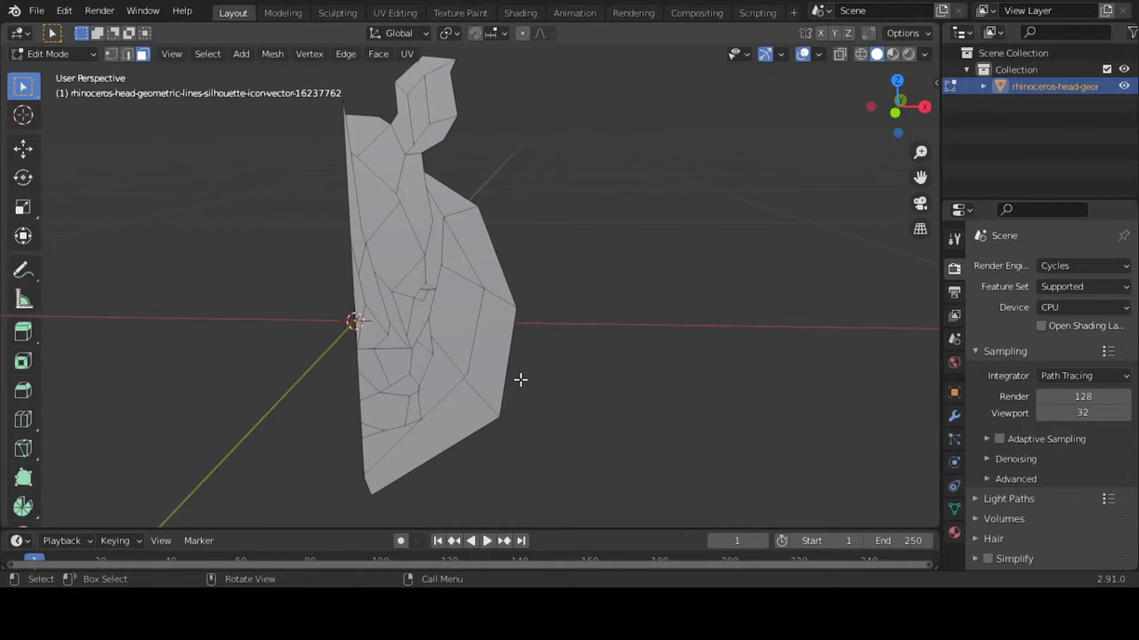
pyautogui.click(130, 52)
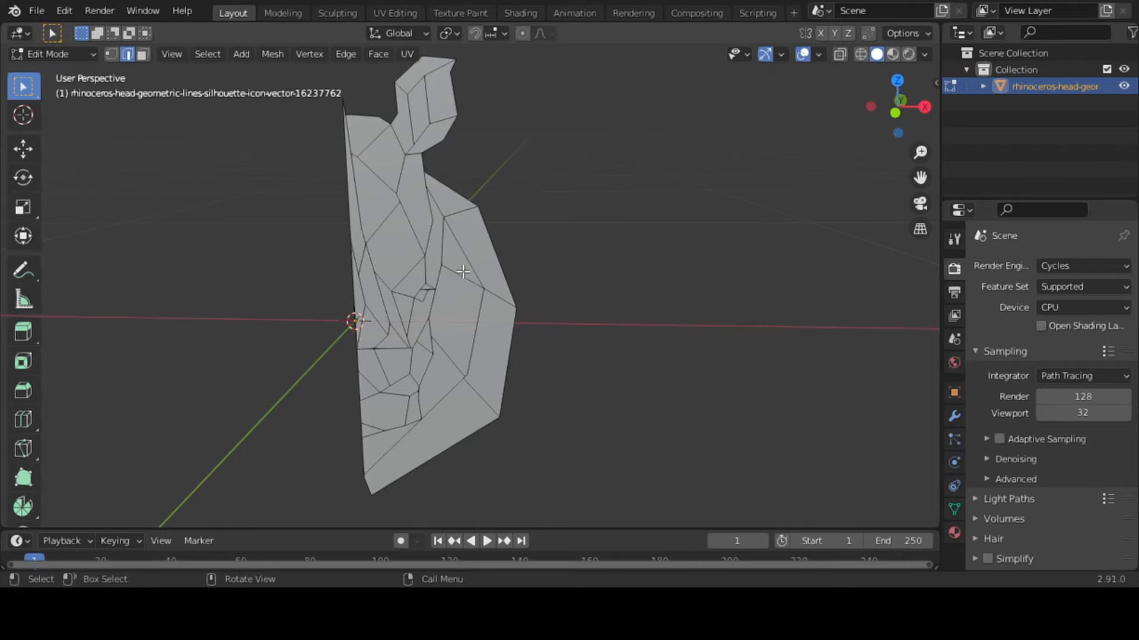
pyautogui.click(398, 437)
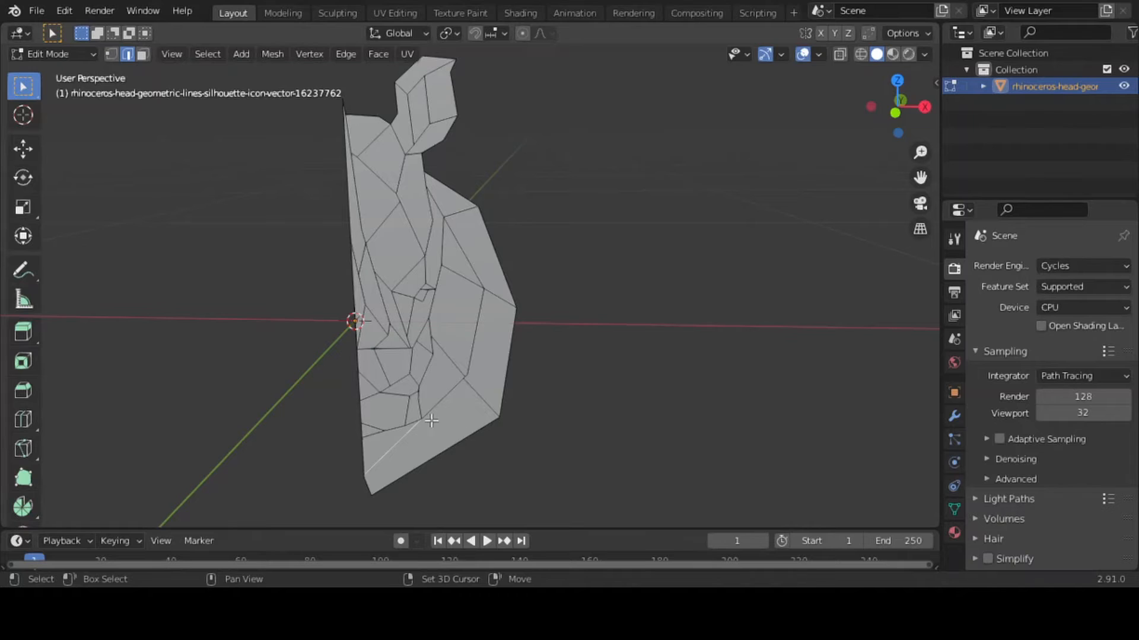
pyautogui.keyDown('shift'); pyautogui.click(458, 384); pyautogui.keyUp('shift')
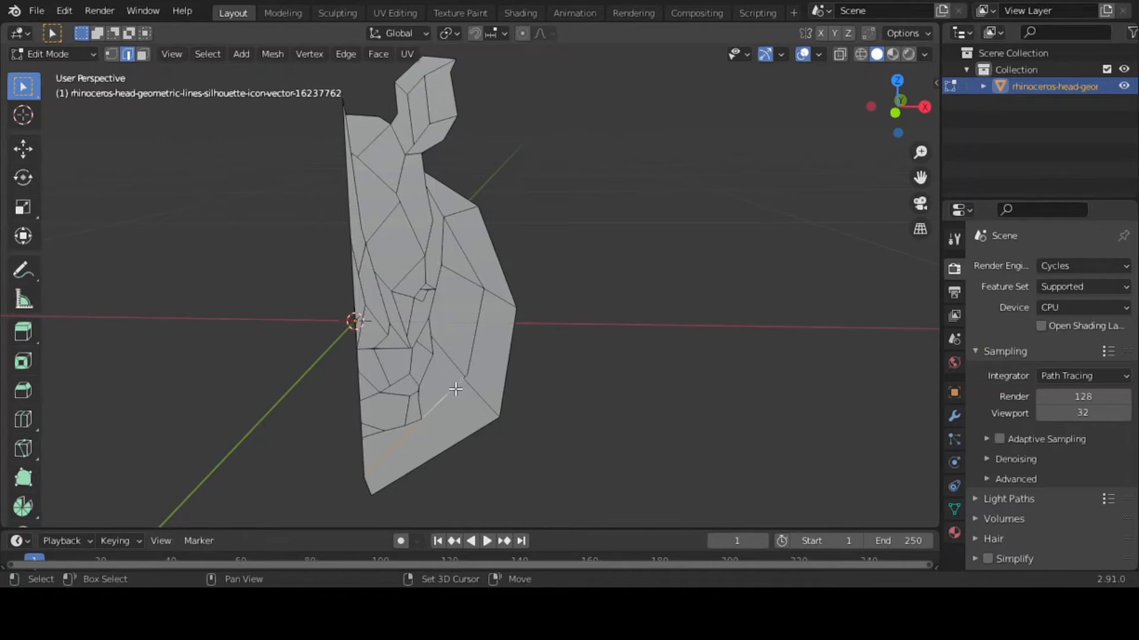
pyautogui.keyDown('shift'); pyautogui.click(474, 340); pyautogui.keyUp('shift')
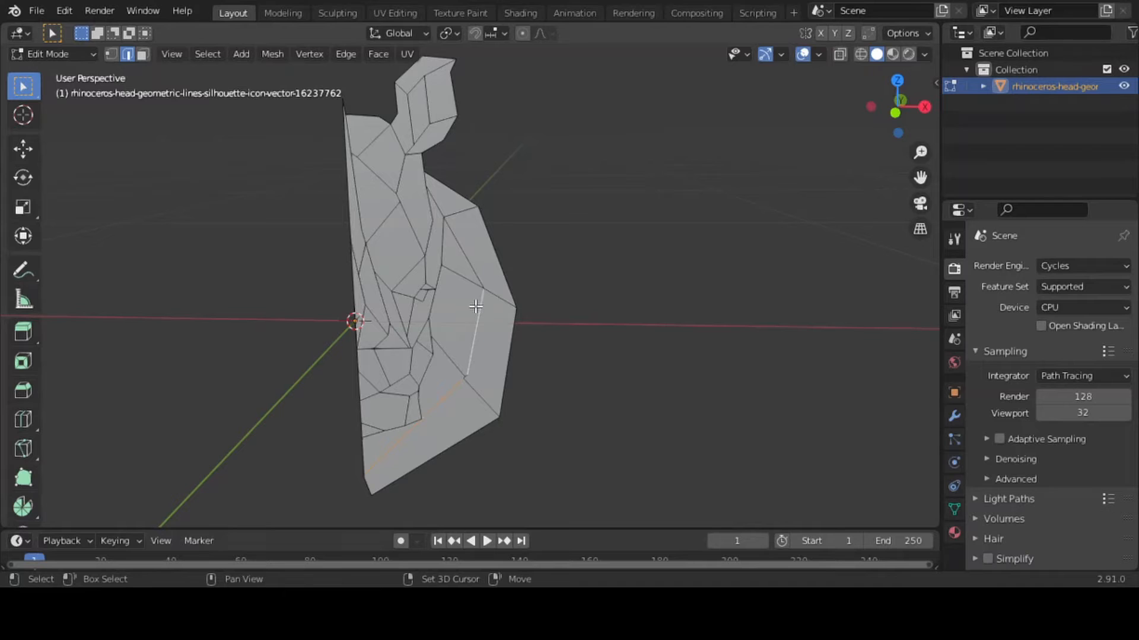
pyautogui.keyDown('shift'); pyautogui.click(469, 264); pyautogui.keyUp('shift')
pyautogui.keyDown('shift'); pyautogui.click(439, 206); pyautogui.keyUp('shift')
pyautogui.keyDown('shift'); pyautogui.click(495, 244); pyautogui.keyUp('shift')
pyautogui.keyDown('shift'); pyautogui.click(513, 404); pyautogui.keyUp('shift')
pyautogui.keyDown('shift'); pyautogui.click(486, 422); pyautogui.keyUp('shift')
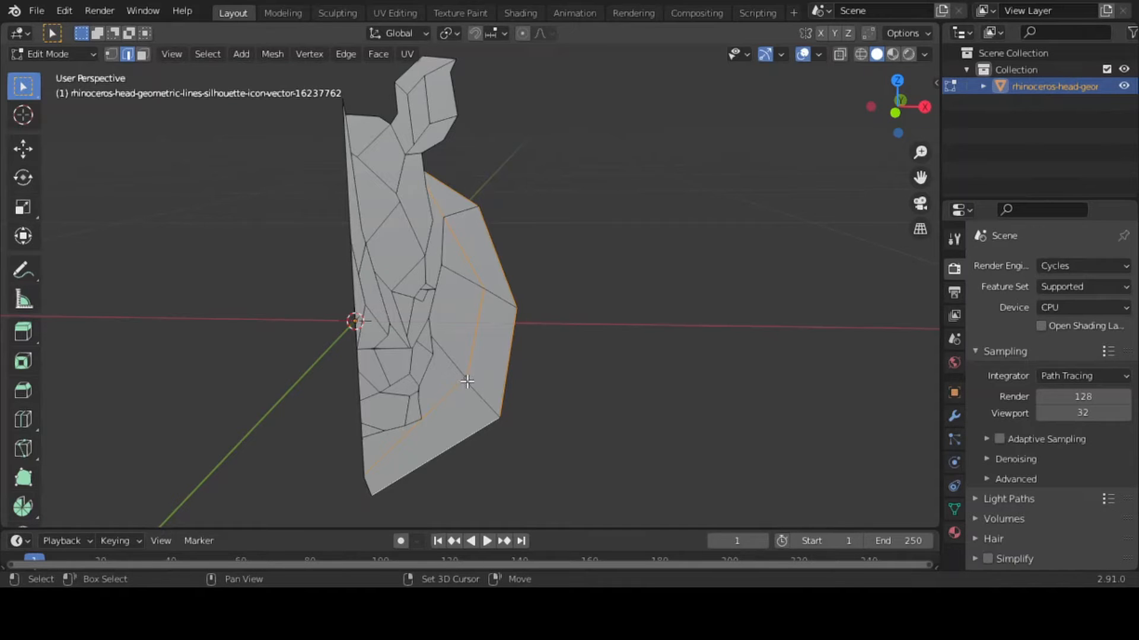
pyautogui.press('b')
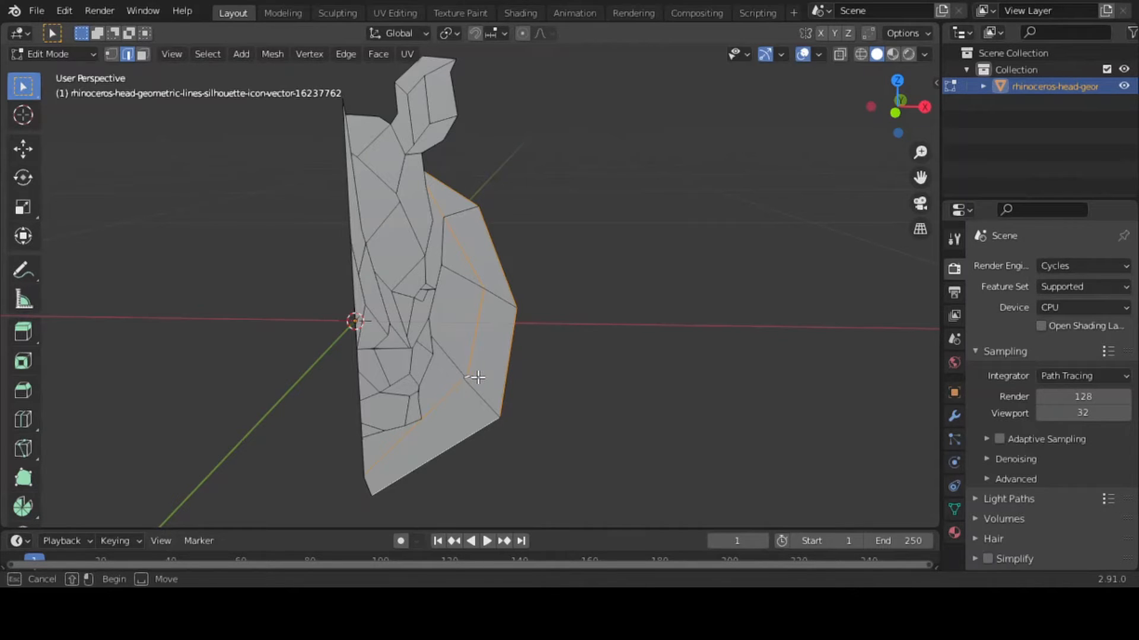
pyautogui.keyDown('shift'); pyautogui.moveTo(465, 376); pyautogui.dragTo(478, 377); pyautogui.keyUp('shift')
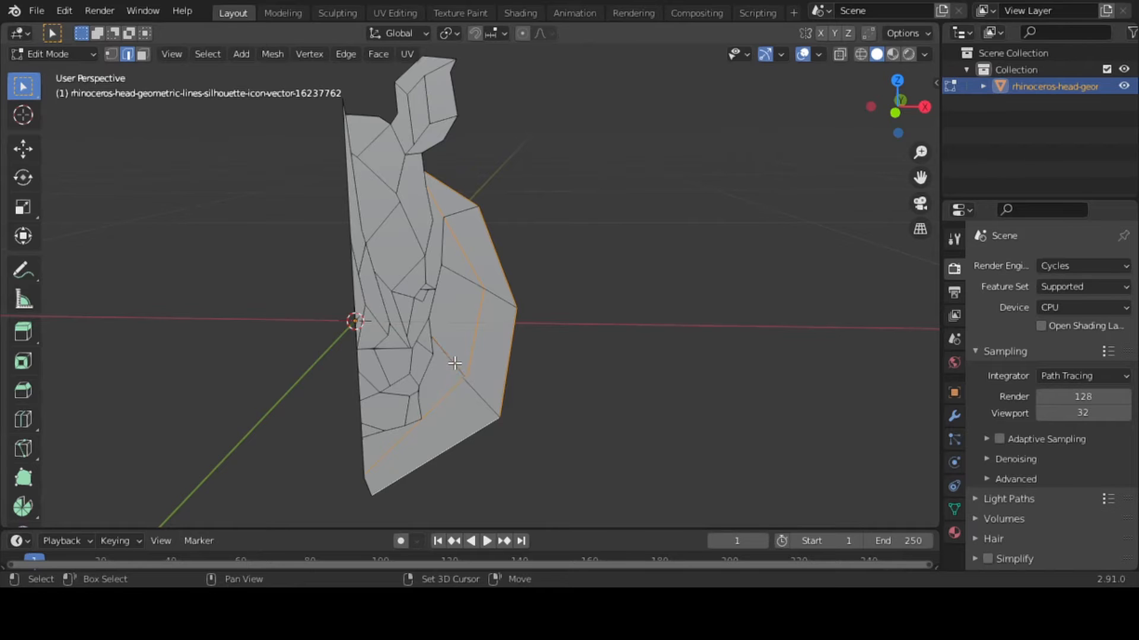
pyautogui.press('g')
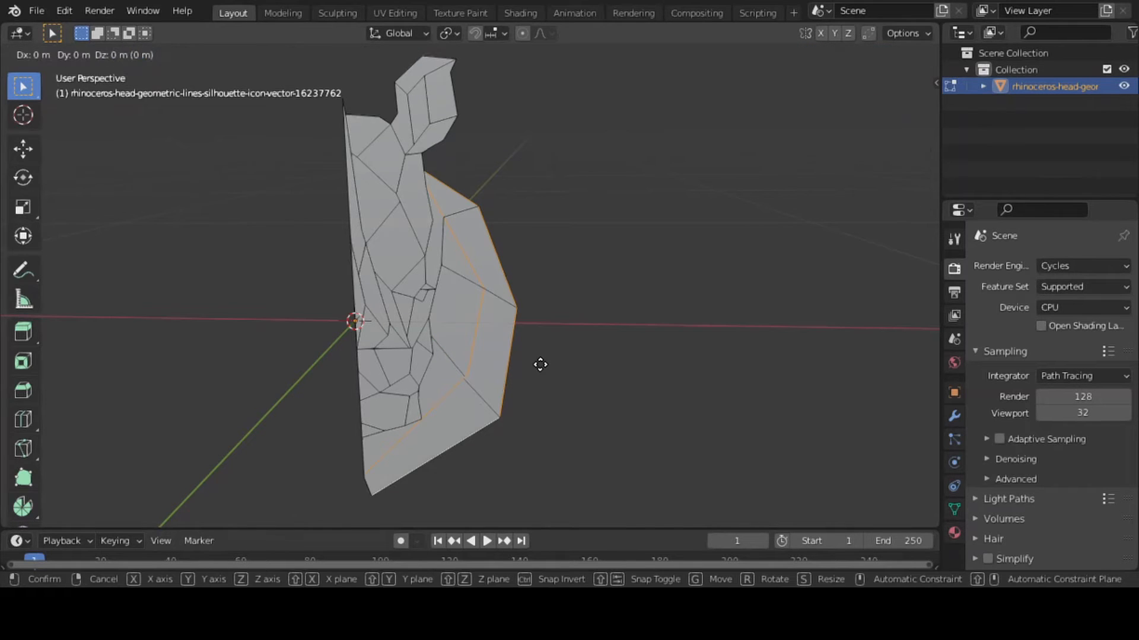
pyautogui.press('y')
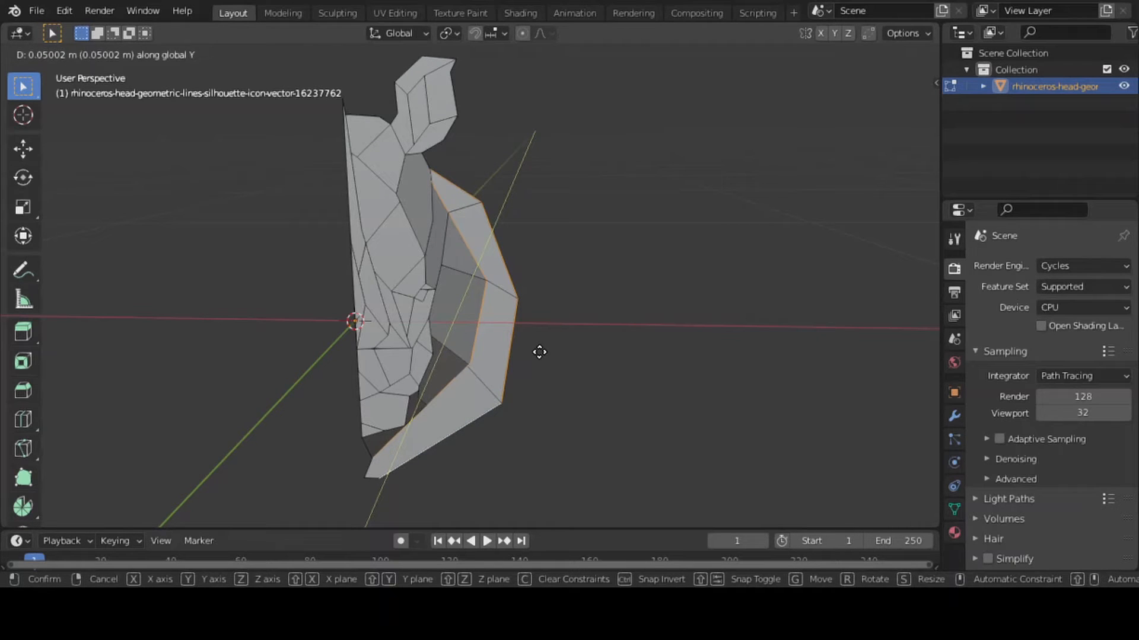
pyautogui.click(539, 353)
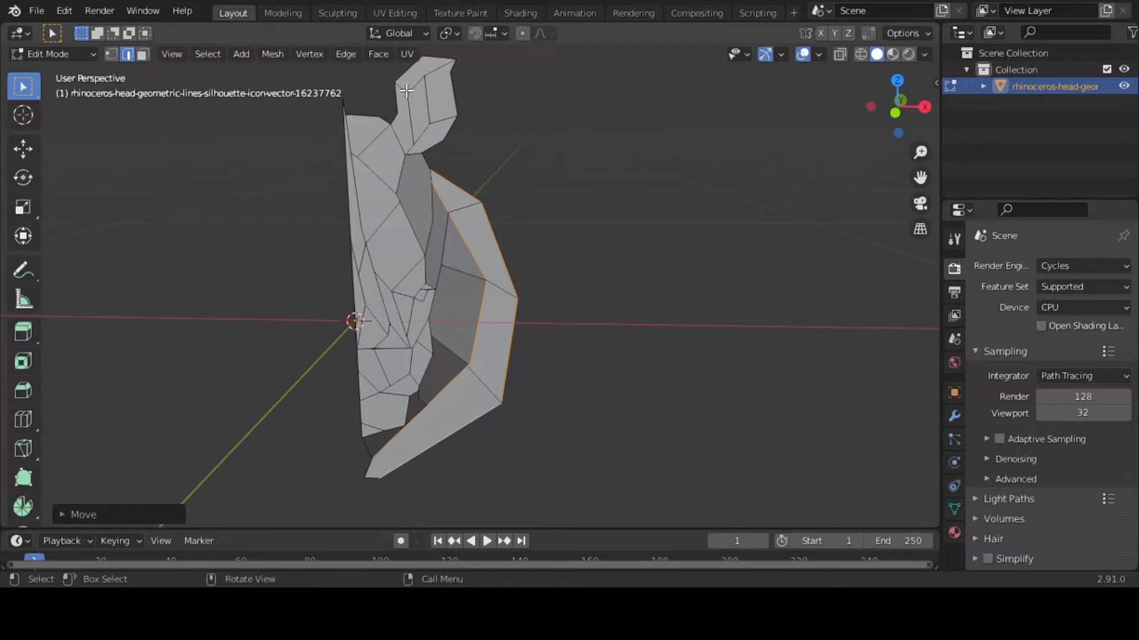
pyautogui.hotkey('alt', 'a')
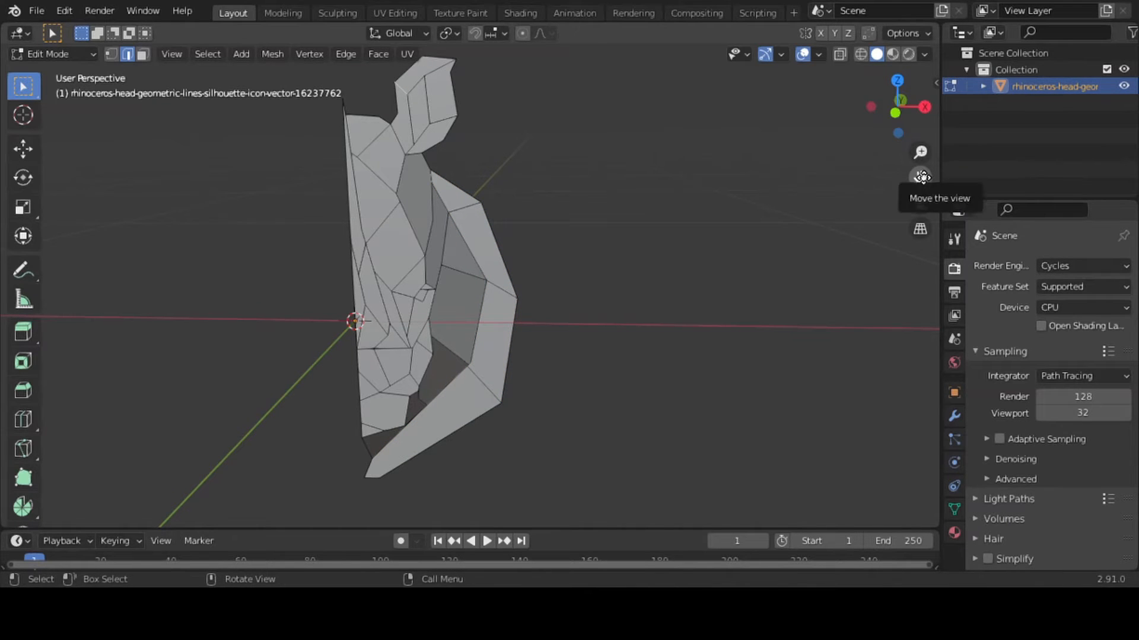
# Move the ear's inner fold, upper and outer edges back about 0.033 m along the global Y axis
pyautogui.moveTo(922, 177); pyautogui.dragTo(975, 259)
pyautogui.moveTo(453, 136); pyautogui.dragTo(540, 201)
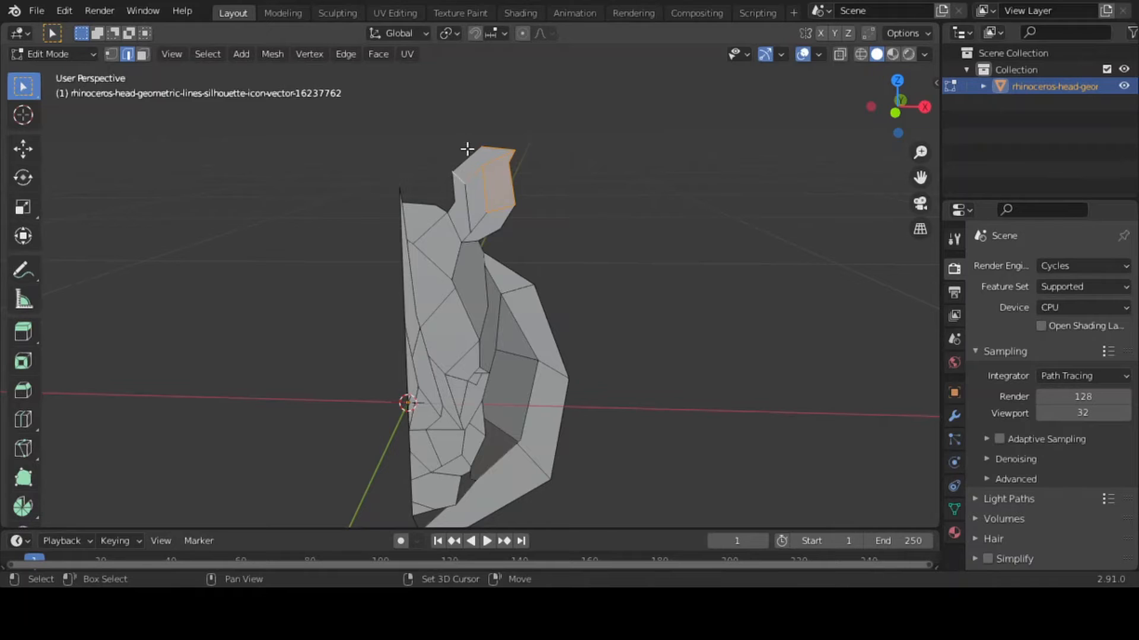
pyautogui.keyDown('shift'); pyautogui.click(483, 160); pyautogui.keyUp('shift')
pyautogui.keyDown('shift'); pyautogui.click(486, 220); pyautogui.keyUp('shift')
pyautogui.keyDown('shift'); pyautogui.click(514, 223); pyautogui.keyUp('shift')
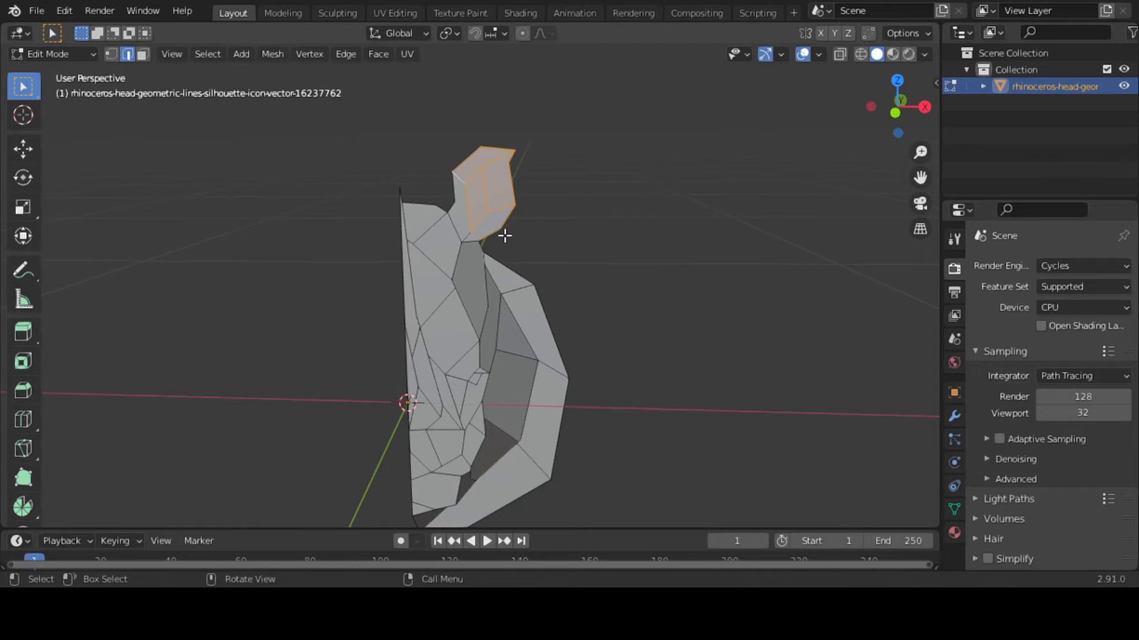
pyautogui.press('g')
pyautogui.press('y')
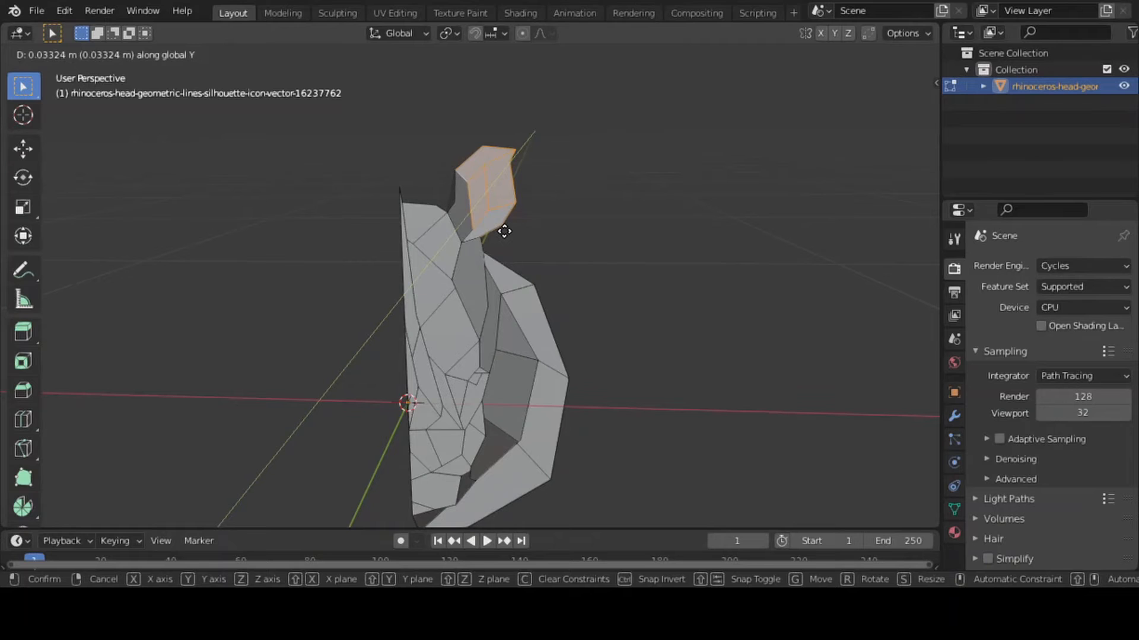
pyautogui.click(504, 232)
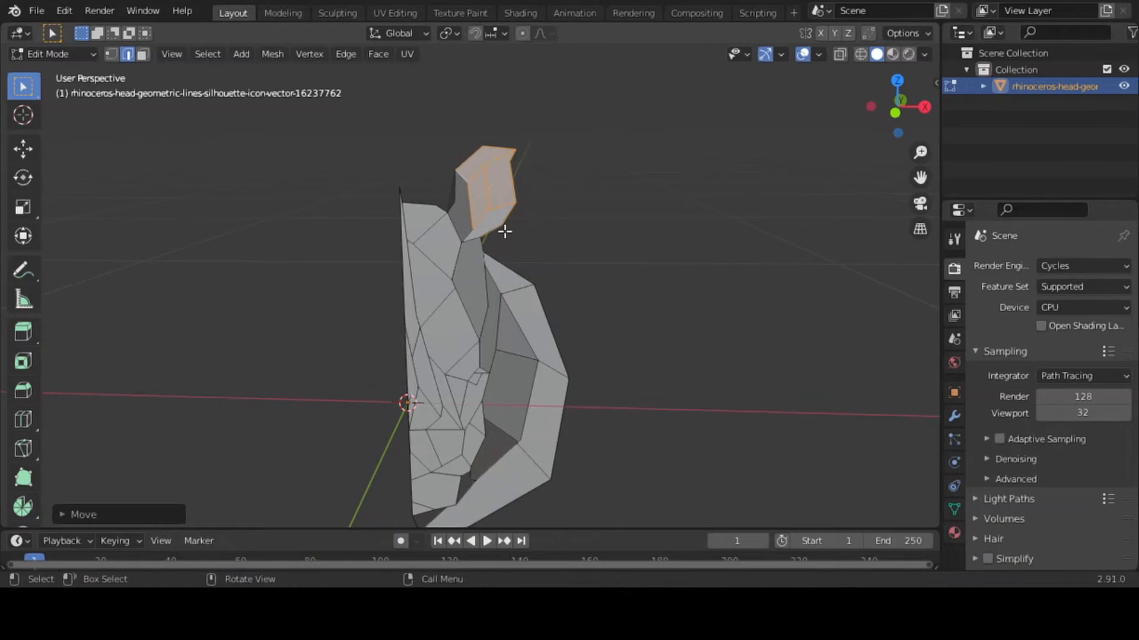
# Reduce the selection to the ear's outer facet edges and move them back about another 0.011 m along the global Y axis
pyautogui.keyDown('shift'); pyautogui.click(470, 154); pyautogui.keyUp('shift')
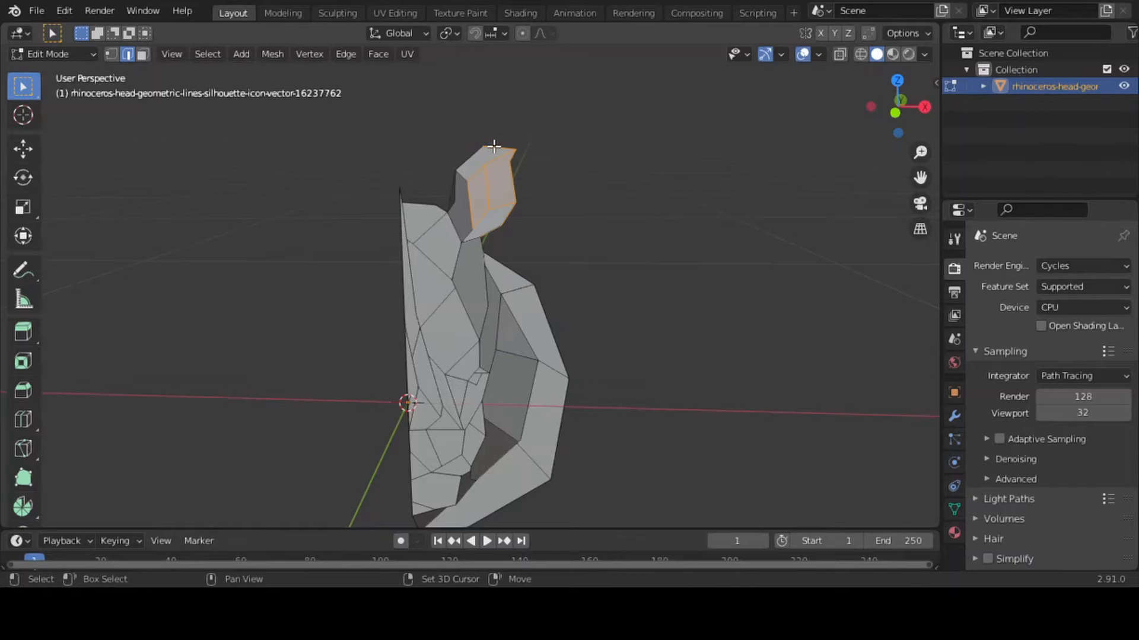
pyautogui.keyDown('shift'); pyautogui.click(494, 146); pyautogui.keyUp('shift')
pyautogui.keyDown('shift'); pyautogui.click(501, 156); pyautogui.keyUp('shift')
pyautogui.keyDown('shift'); pyautogui.click(474, 174); pyautogui.keyUp('shift')
pyautogui.keyDown('shift'); pyautogui.click(505, 220); pyautogui.keyUp('shift')
pyautogui.press('g')
pyautogui.press('y')
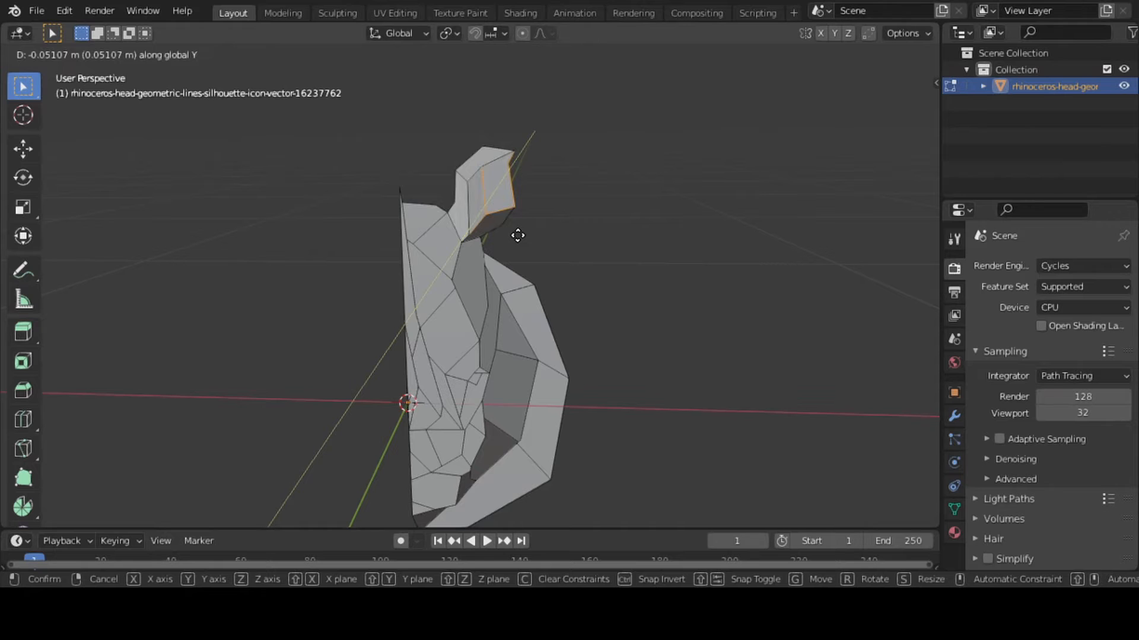
pyautogui.click(518, 235)
pyautogui.press('g')
pyautogui.press('y')
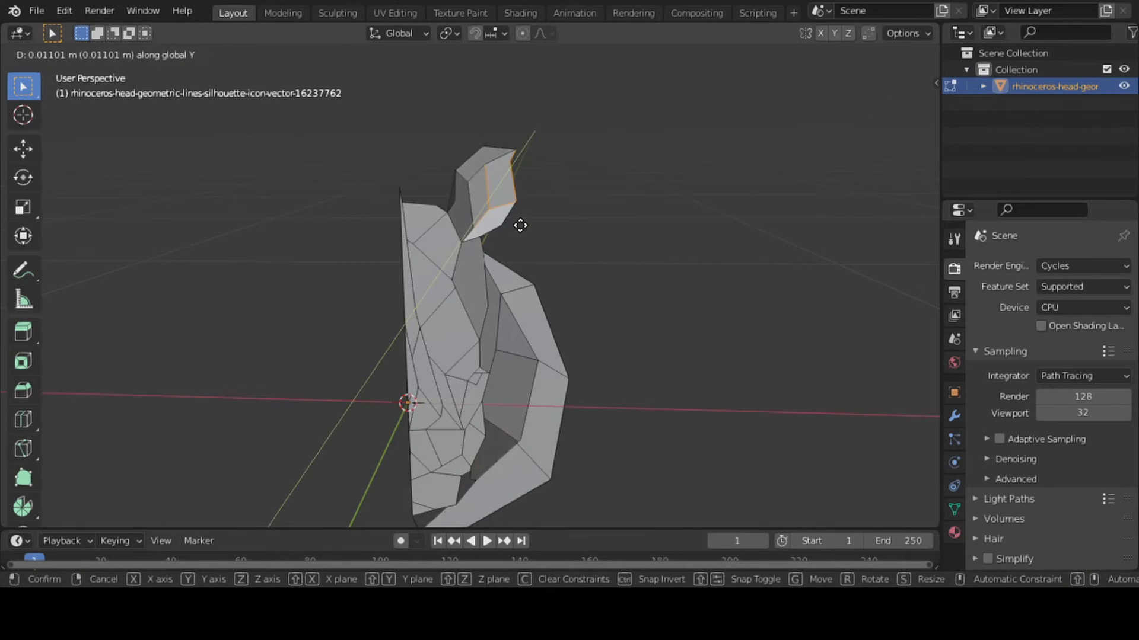
pyautogui.click(521, 225)
pyautogui.click(586, 186)
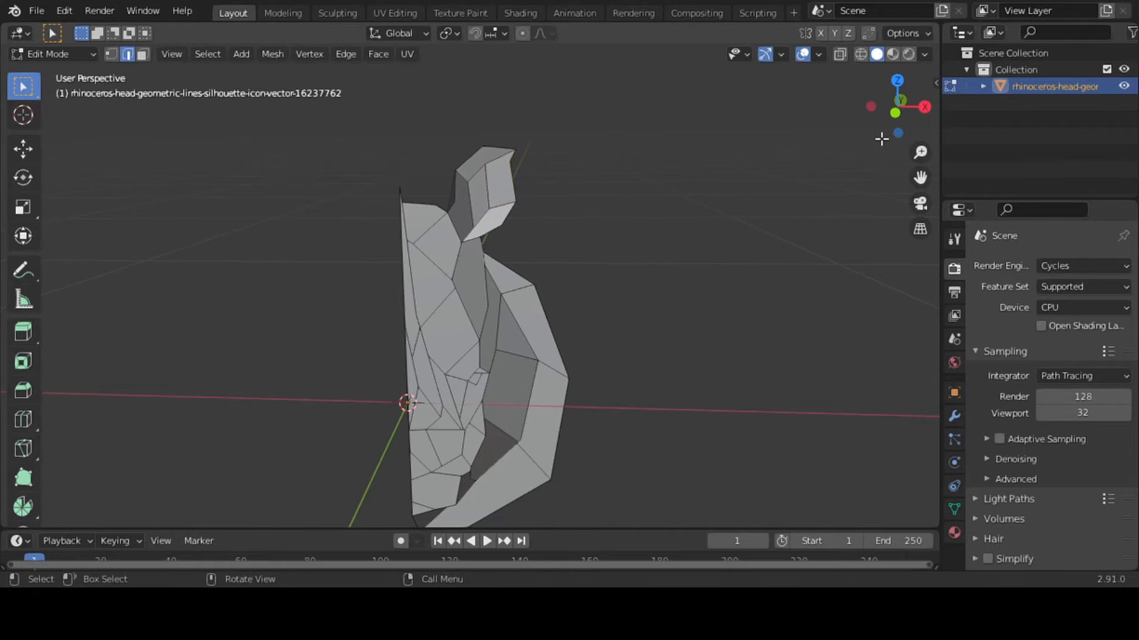
# Select the upper central face edges: the centre edge, the forehead lines, and the edges around the brow and eye
pyautogui.moveTo(894, 118); pyautogui.dragTo(920, 163)
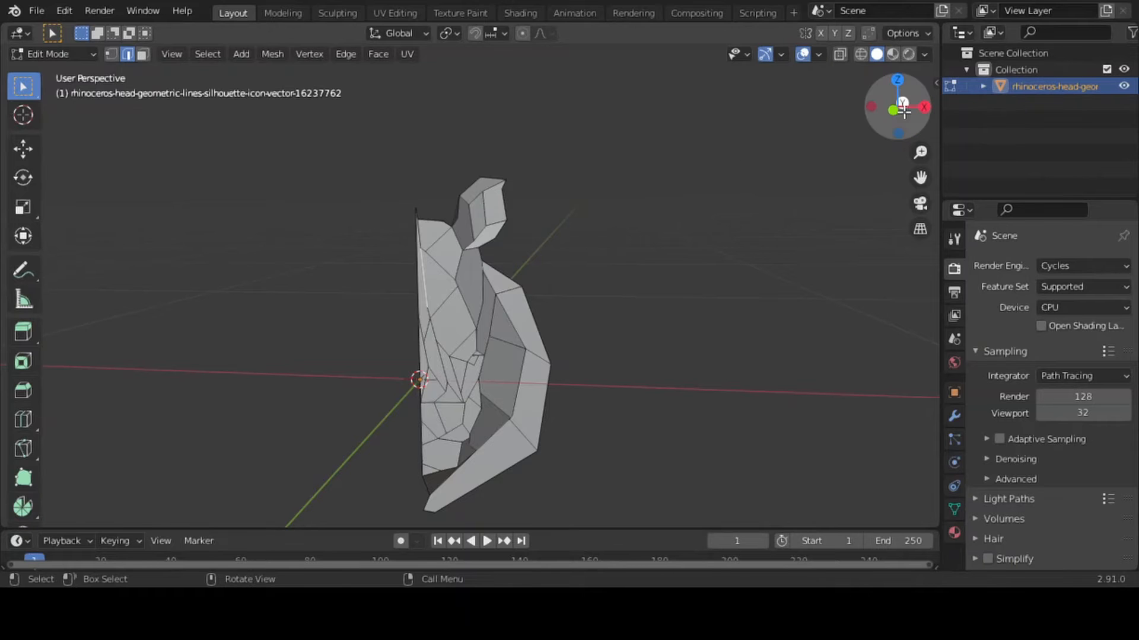
pyautogui.moveTo(896, 108); pyautogui.dragTo(934, 111)
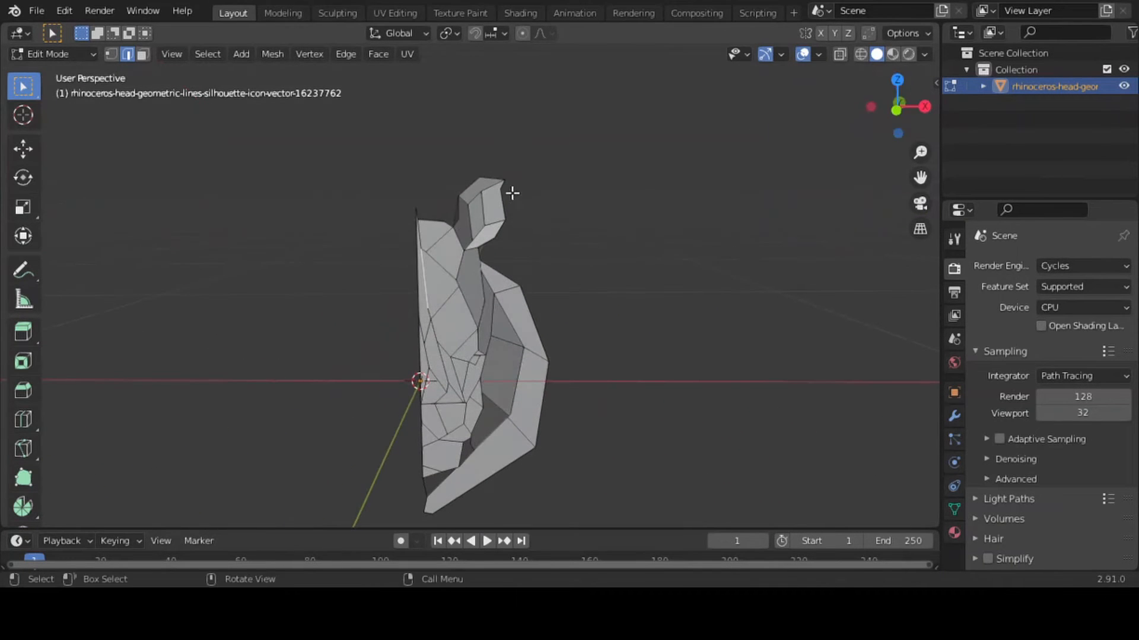
pyautogui.keyDown('shift'); pyautogui.click(420, 232); pyautogui.keyUp('shift')
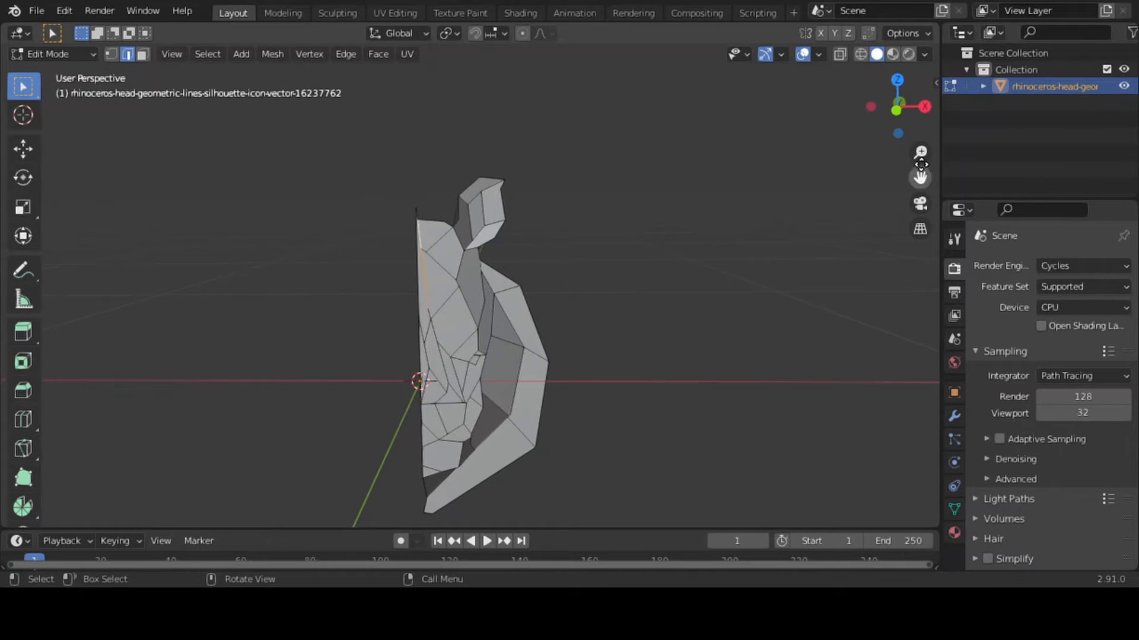
pyautogui.moveTo(921, 153); pyautogui.dragTo(920, 178)
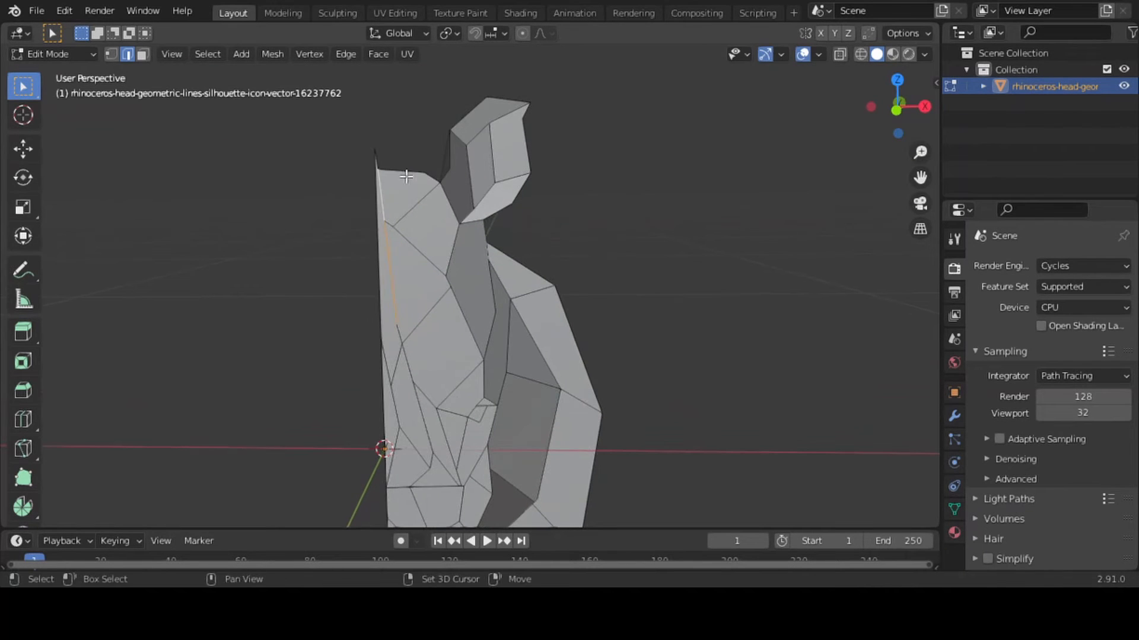
pyautogui.keyDown('shift'); pyautogui.click(375, 156); pyautogui.keyUp('shift')
pyautogui.keyDown('shift'); pyautogui.moveTo(373, 344); pyautogui.dragTo(423, 404); pyautogui.keyUp('shift')
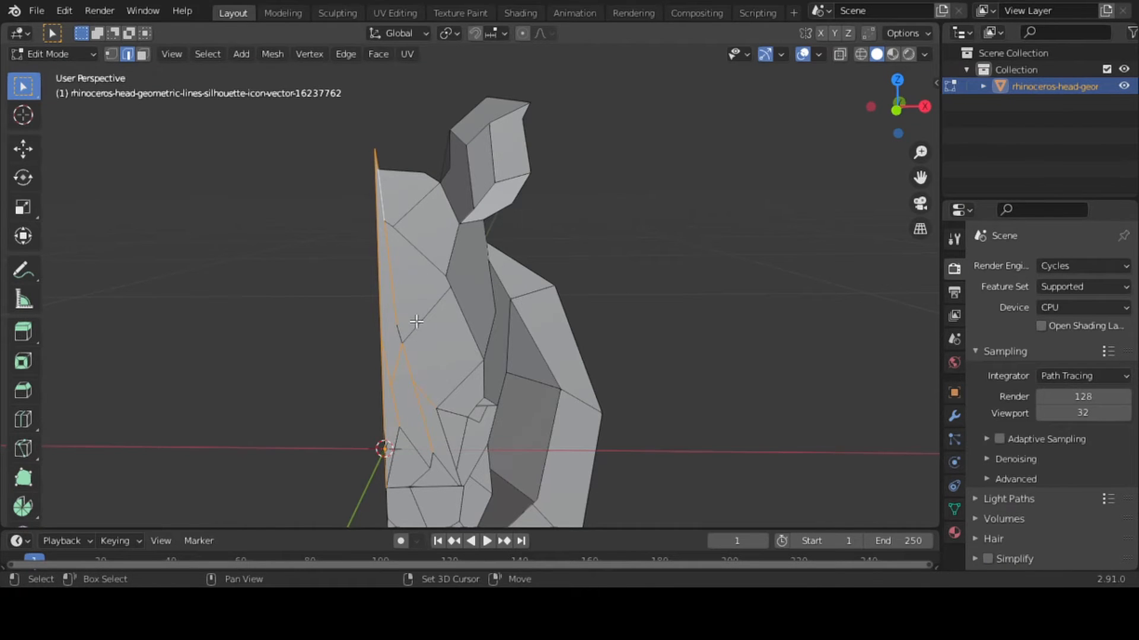
pyautogui.keyDown('shift'); pyautogui.moveTo(418, 322); pyautogui.dragTo(451, 375); pyautogui.keyUp('shift')
pyautogui.keyDown('shift'); pyautogui.click(405, 242); pyautogui.keyUp('shift')
pyautogui.keyDown('shift'); pyautogui.click(468, 332); pyautogui.keyUp('shift')
pyautogui.moveTo(459, 386); pyautogui.dragTo(494, 413)
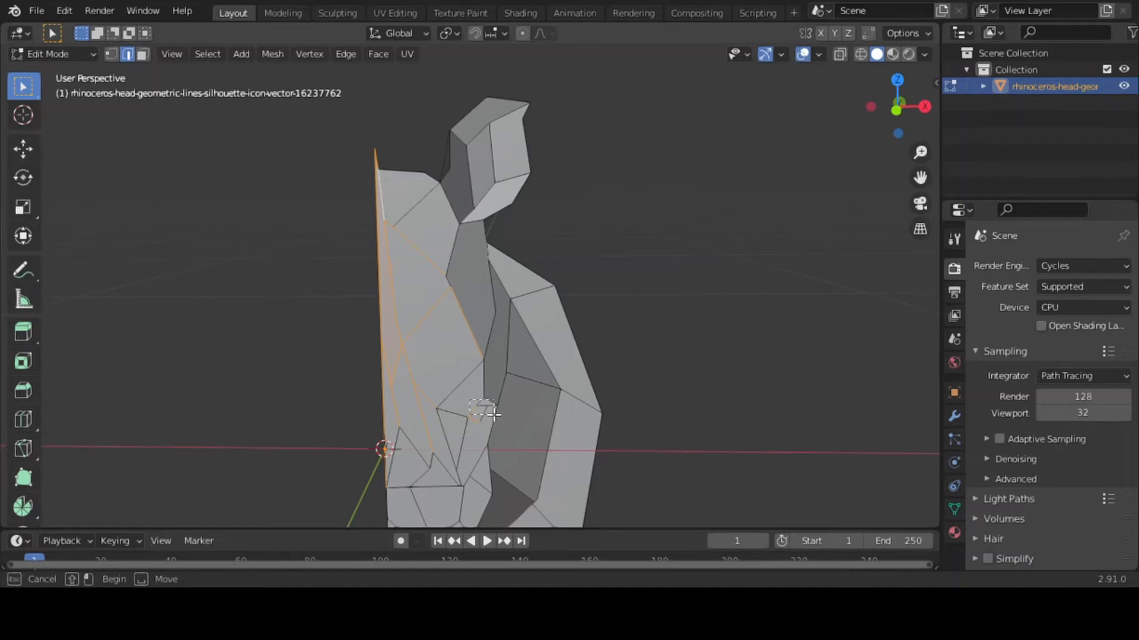
pyautogui.keyDown('shift'); pyautogui.moveTo(494, 415); pyautogui.dragTo(495, 416); pyautogui.keyUp('shift')
pyautogui.keyDown('shift'); pyautogui.click(439, 466); pyautogui.keyUp('shift')
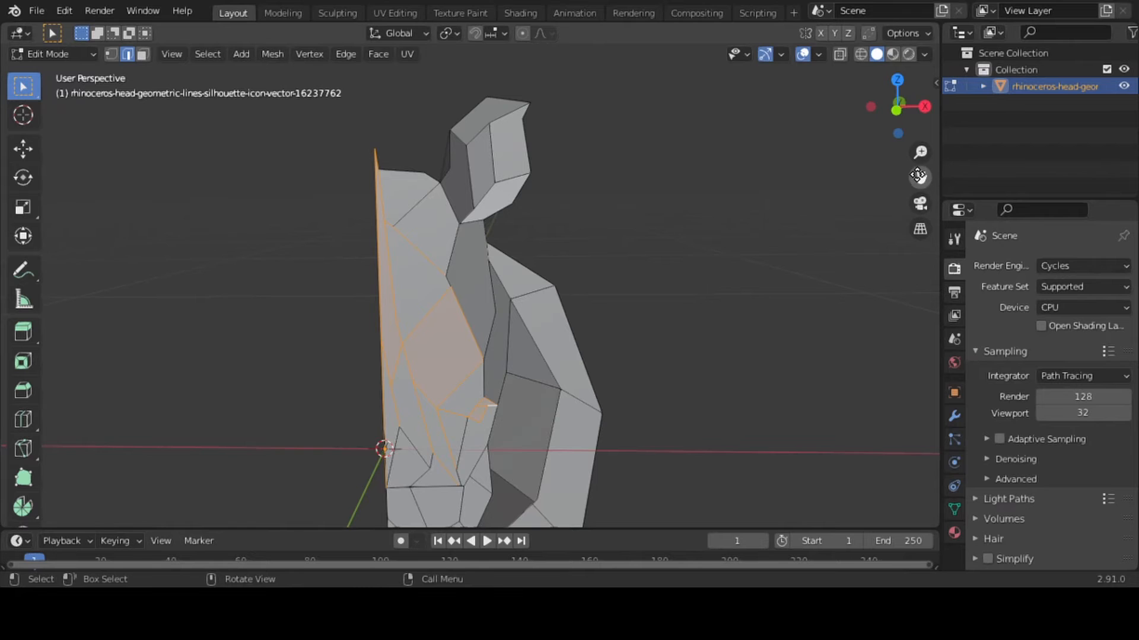
# Add the muzzle edges below the eye to the selection and pull the whole central face slightly forward along global Y in two small moves
pyautogui.moveTo(919, 178); pyautogui.dragTo(919, 45)
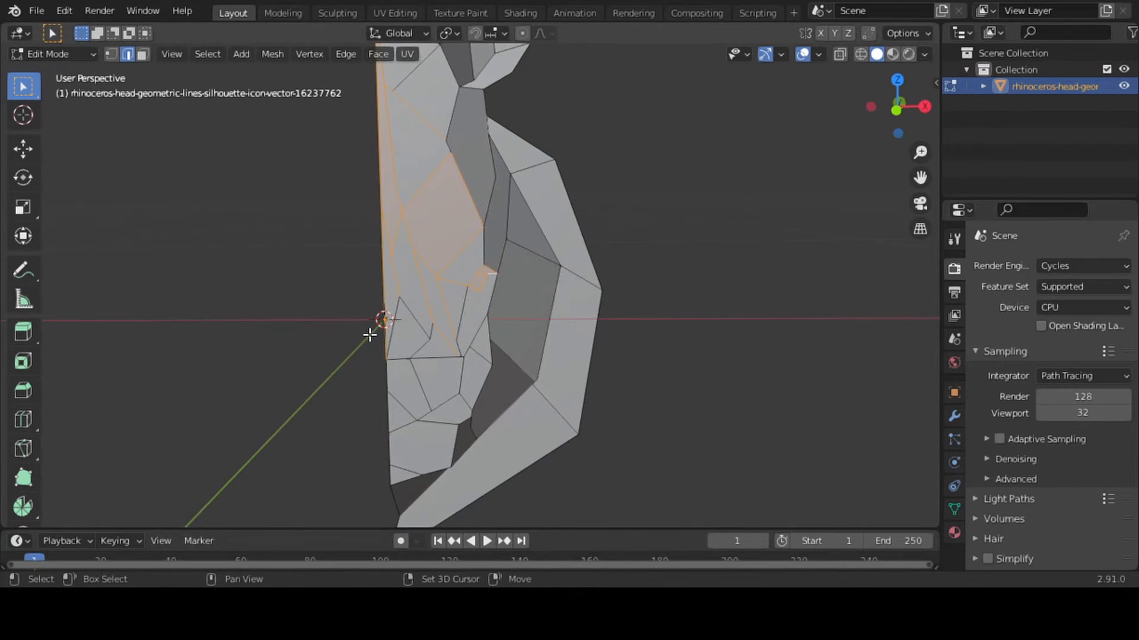
pyautogui.keyDown('shift'); pyautogui.moveTo(369, 333); pyautogui.dragTo(411, 433); pyautogui.keyUp('shift')
pyautogui.keyDown('shift'); pyautogui.moveTo(371, 297); pyautogui.dragTo(468, 399); pyautogui.keyUp('shift')
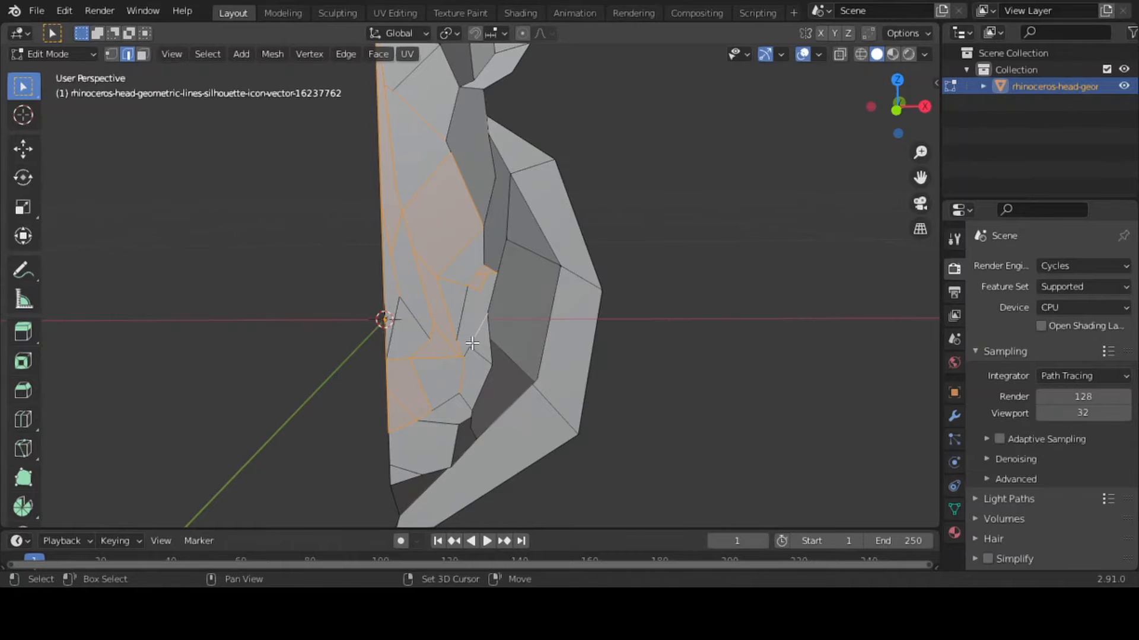
pyautogui.keyDown('shift'); pyautogui.click(459, 324); pyautogui.keyUp('shift')
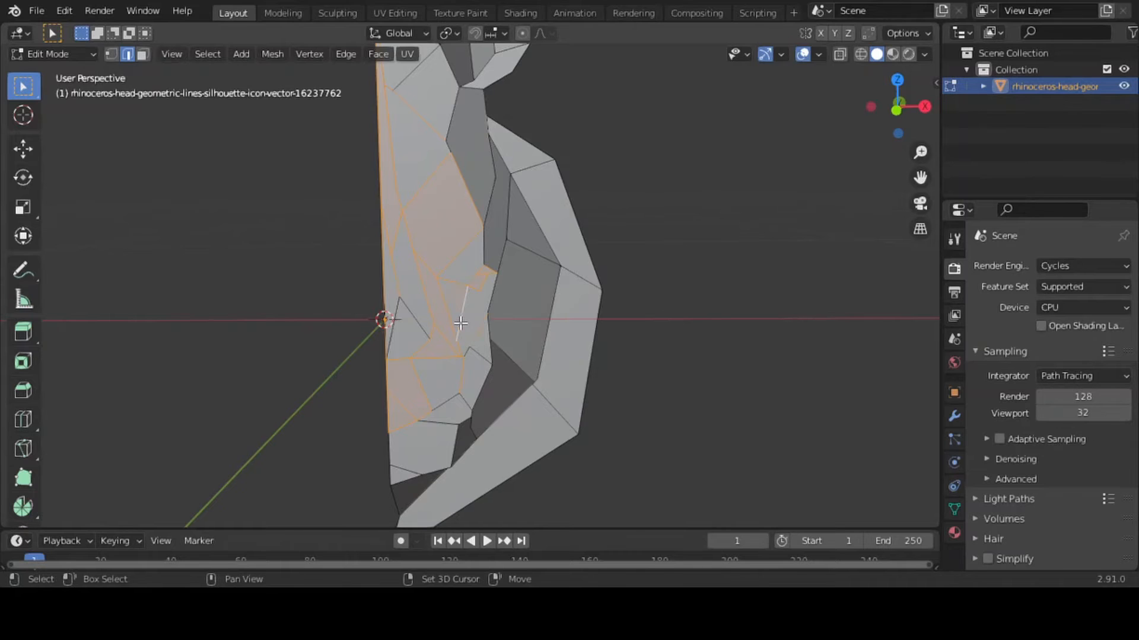
pyautogui.keyDown('shift'); pyautogui.click(465, 354); pyautogui.keyUp('shift')
pyautogui.keyDown('shift'); pyautogui.click(443, 422); pyautogui.keyUp('shift')
pyautogui.keyDown('shift'); pyautogui.click(398, 314); pyautogui.keyUp('shift')
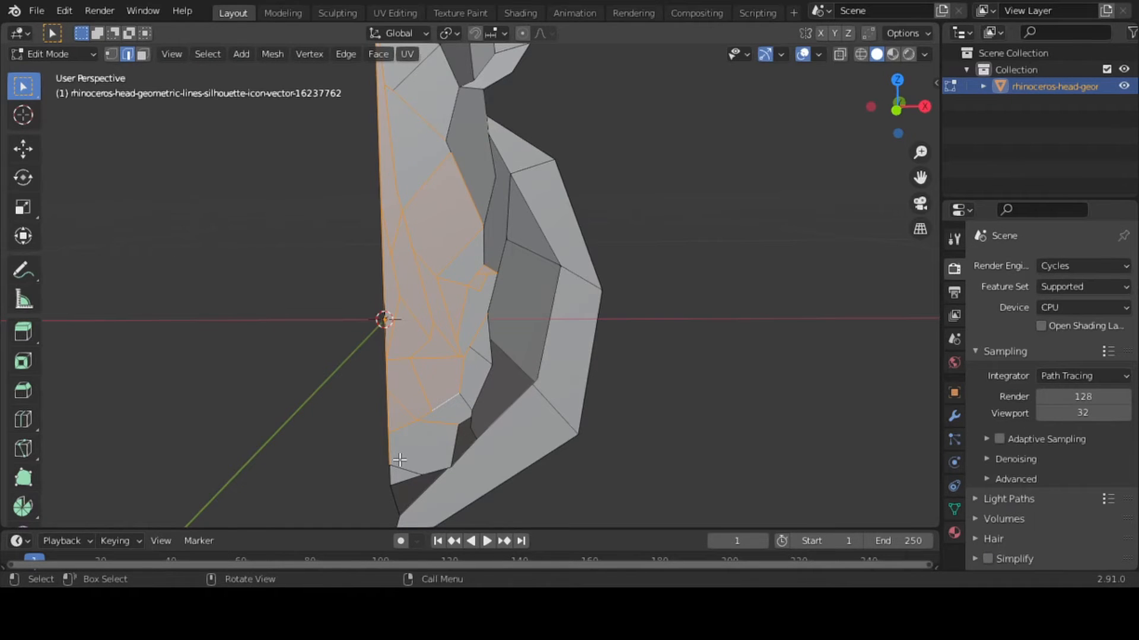
pyautogui.press('g')
pyautogui.press('y')
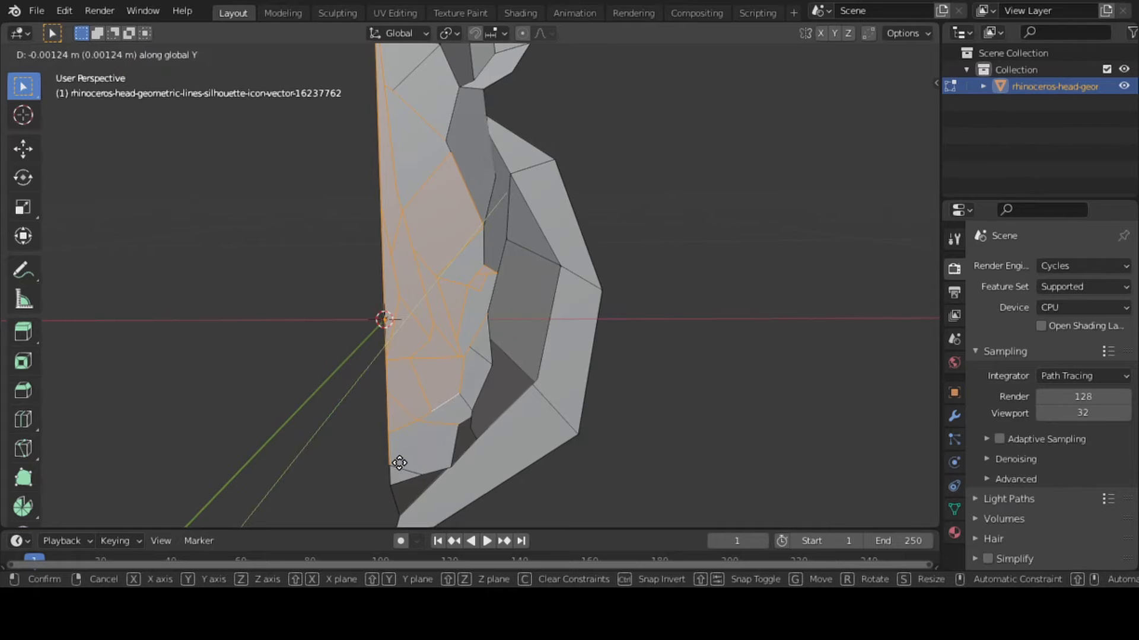
pyautogui.click(399, 477)
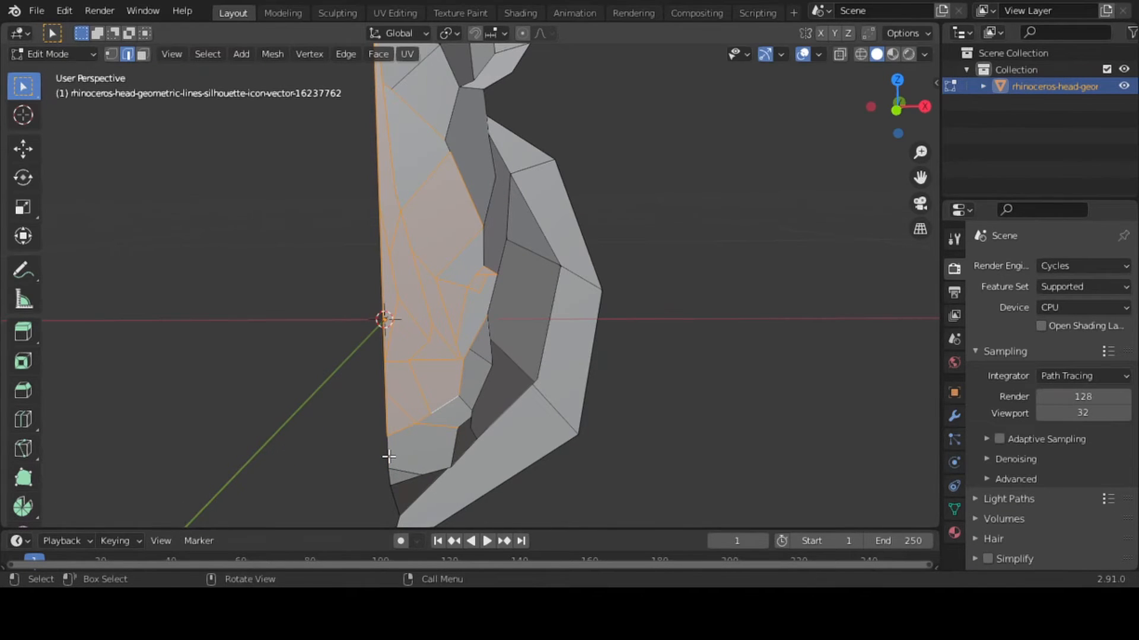
pyautogui.press('g')
pyautogui.press('y')
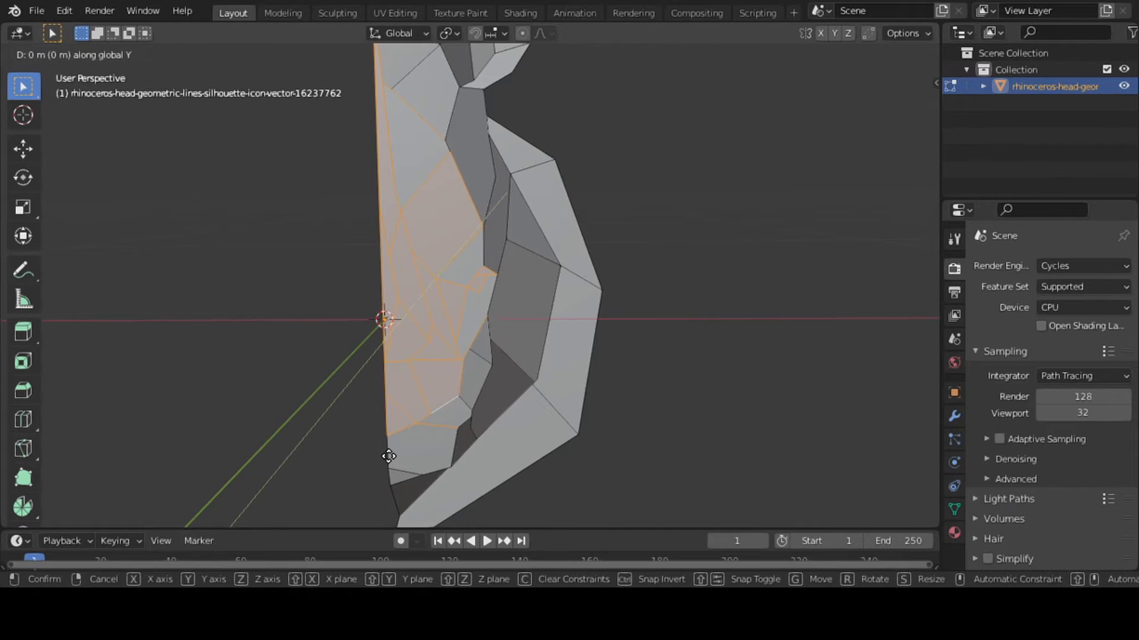
pyautogui.click(389, 463)
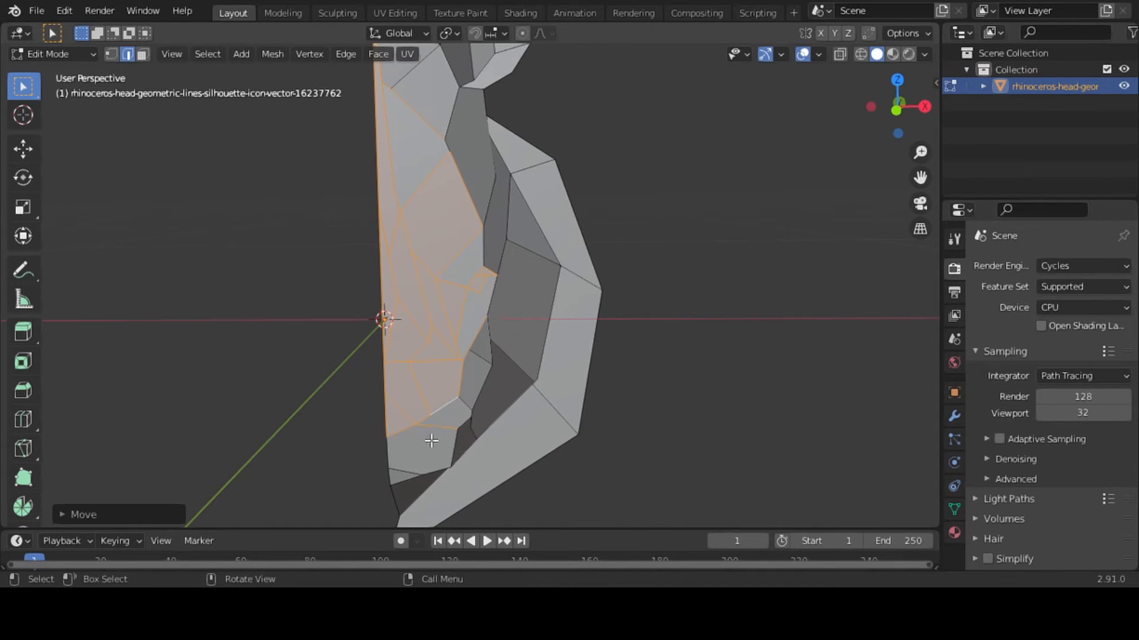
pyautogui.hotkey('alt', 'a')
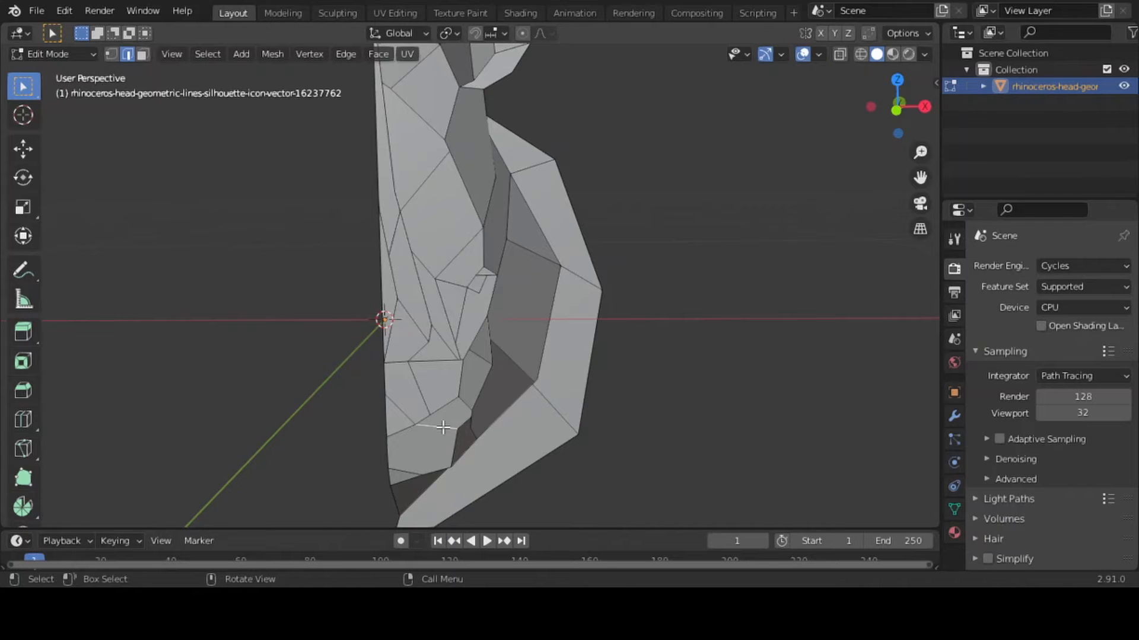
# Pull the selected central face edges forward about 0.0045 m along the global Y axis
pyautogui.press('l')
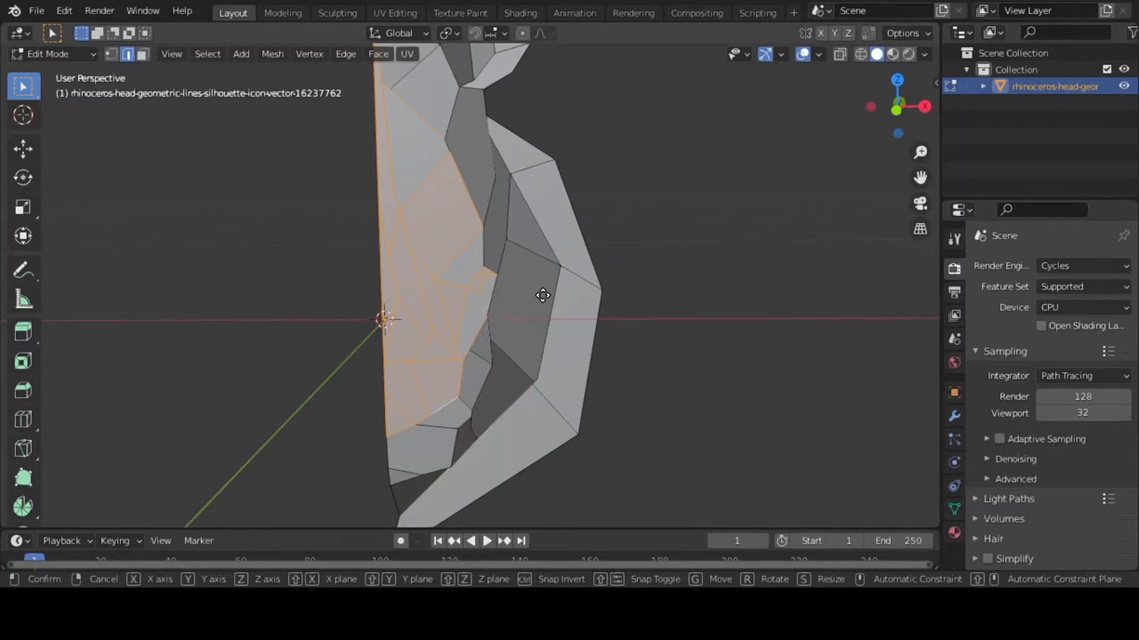
pyautogui.press('g')
pyautogui.press('y')
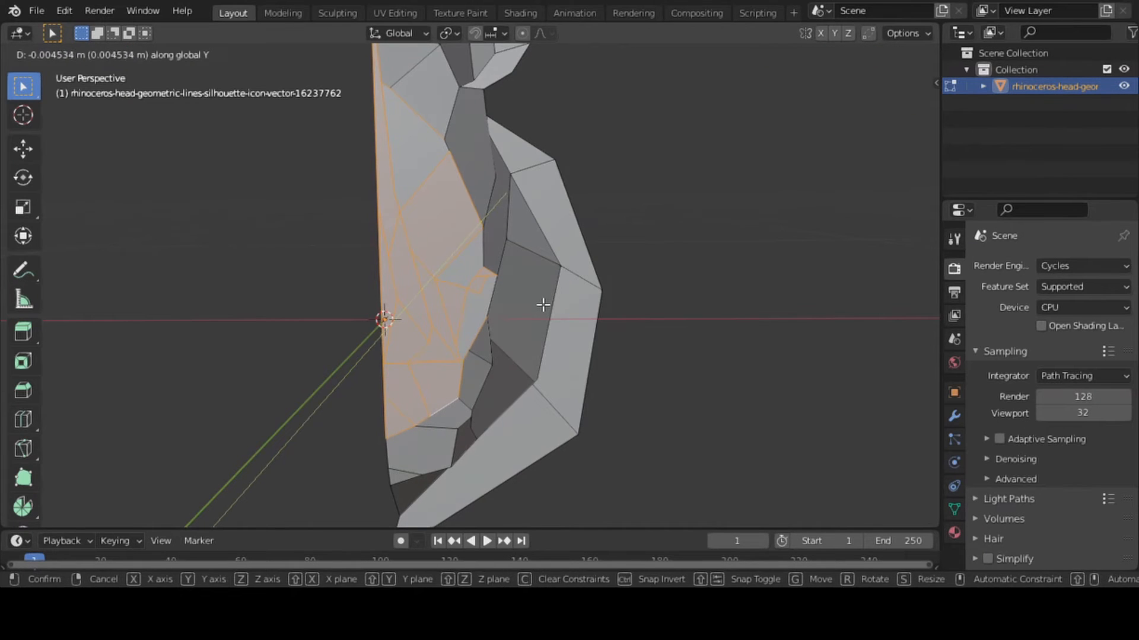
pyautogui.click(542, 305)
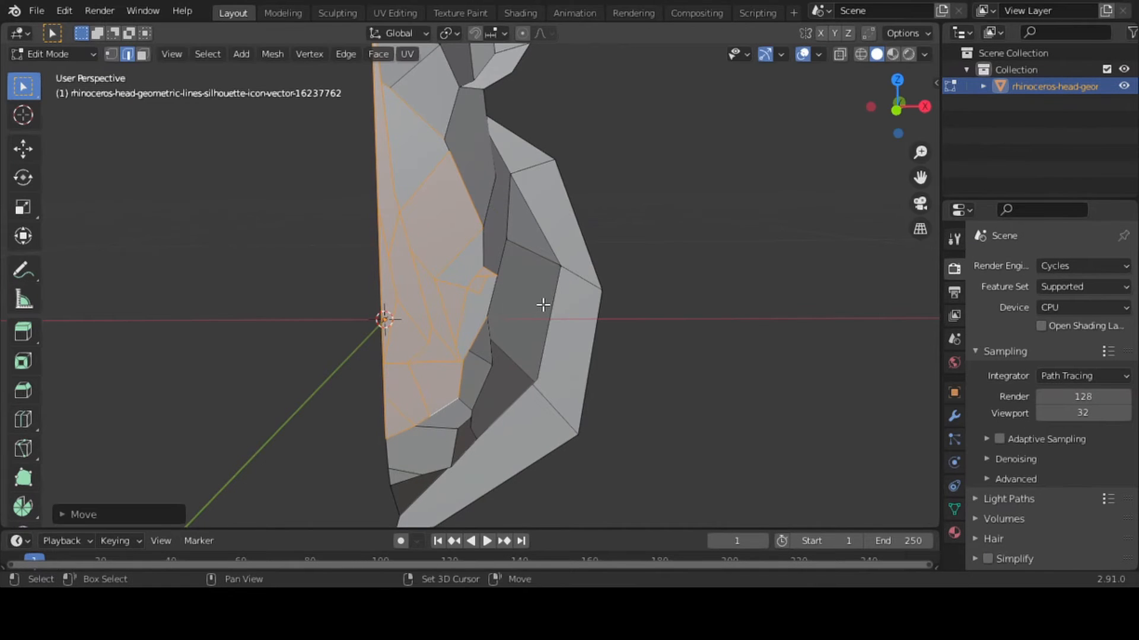
# Remove the outer forehead and cheek edges from the selection and pull the remaining face edges forward about 0.0056 m along global Y
pyautogui.keyDown('shift'); pyautogui.click(484, 326); pyautogui.keyUp('shift')
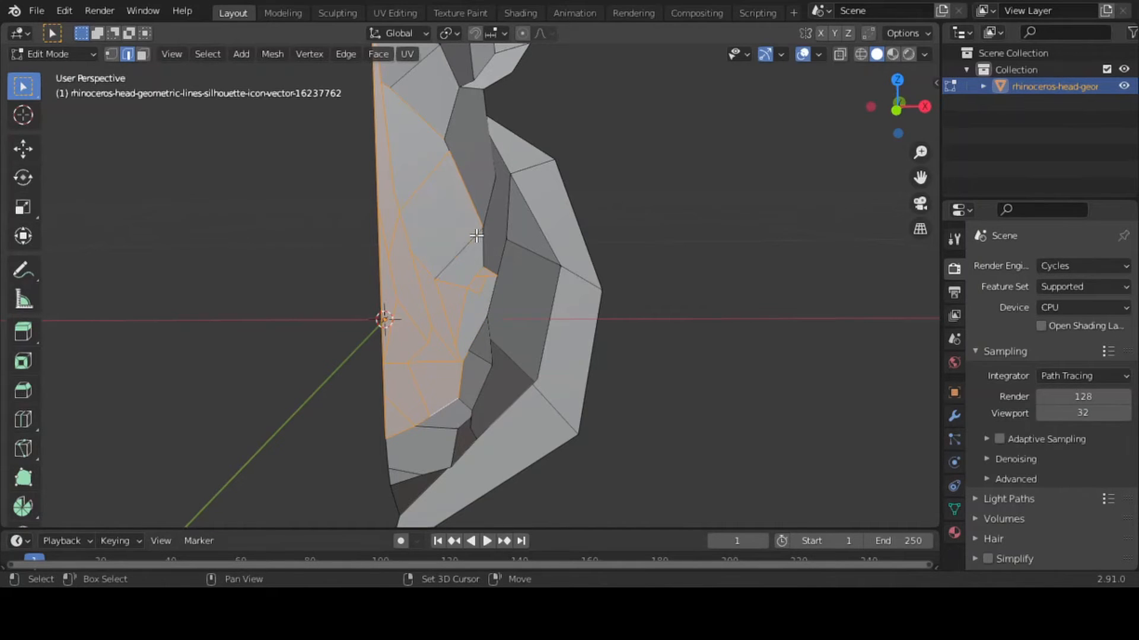
pyautogui.keyDown('shift'); pyautogui.click(430, 177); pyautogui.keyUp('shift')
pyautogui.keyDown('shift'); pyautogui.click(466, 186); pyautogui.keyUp('shift')
pyautogui.keyDown('shift'); pyautogui.click(407, 105); pyautogui.keyUp('shift')
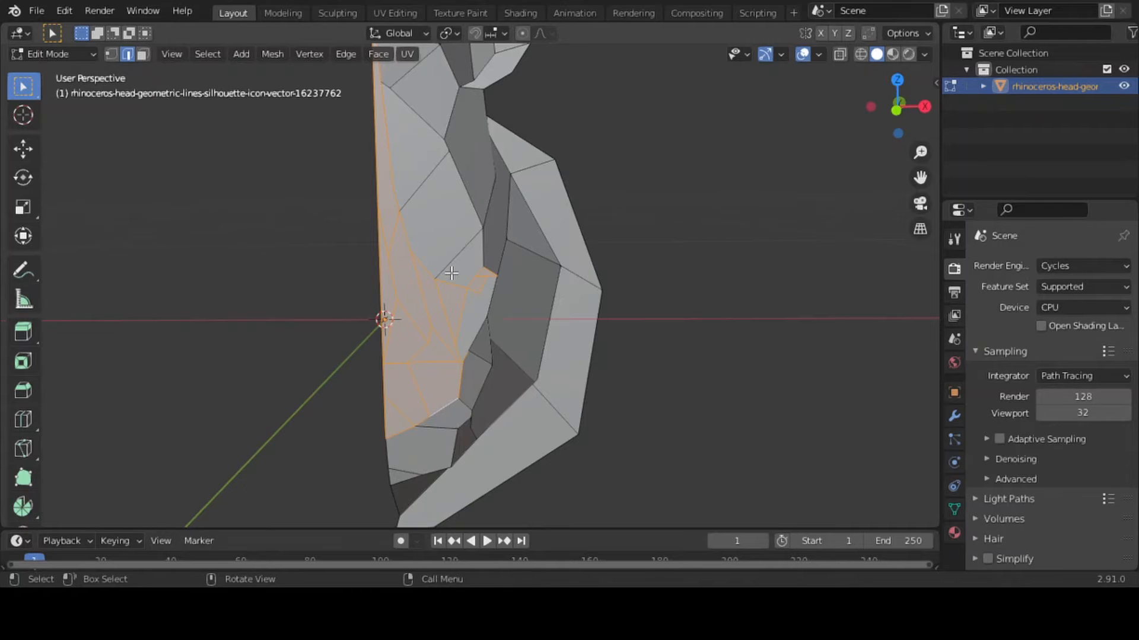
pyautogui.press('g')
pyautogui.press('y')
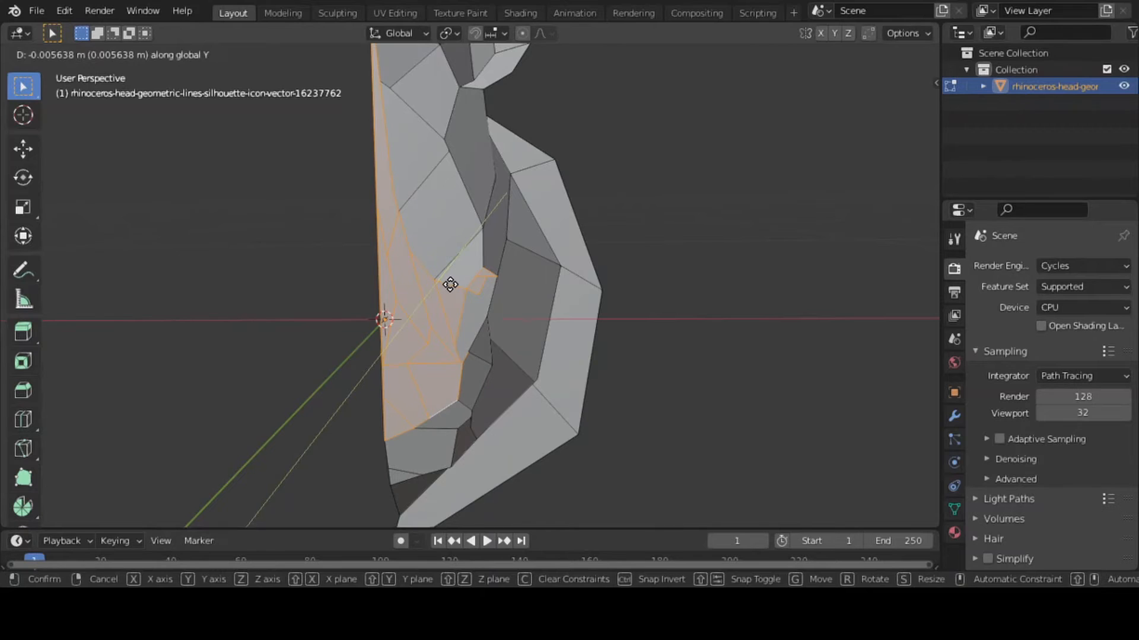
pyautogui.click(450, 285)
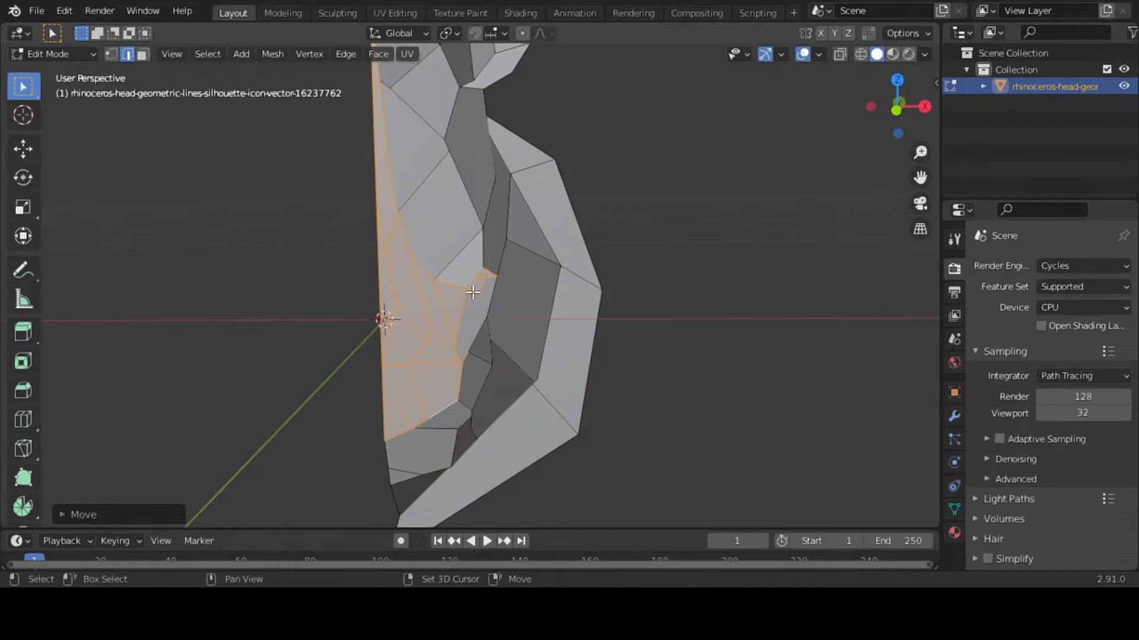
# Drop the eye edges from the selection and pull the remaining central face slightly forward along global Y in two small moves
pyautogui.hotkey('ctrl', 'z')
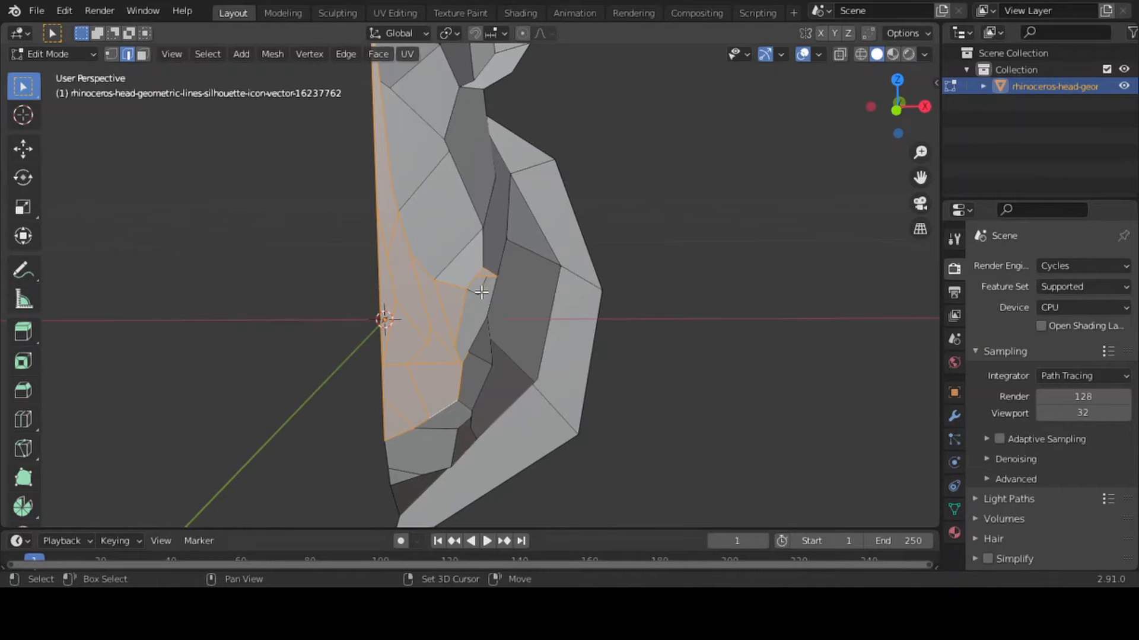
pyautogui.press('g')
pyautogui.press('y')
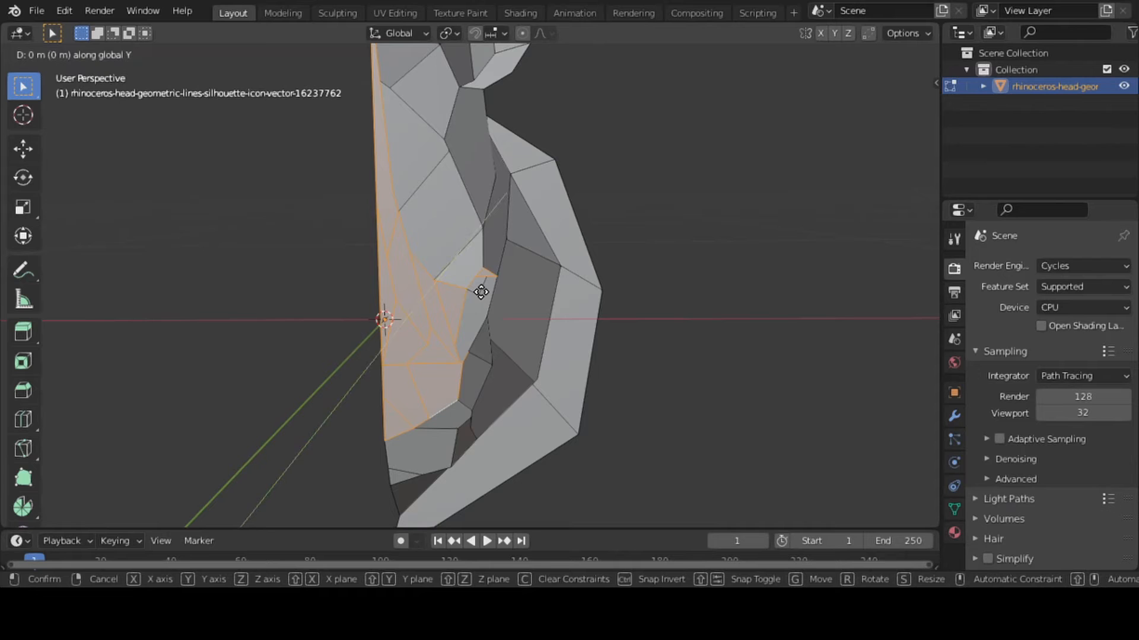
pyautogui.click(481, 297)
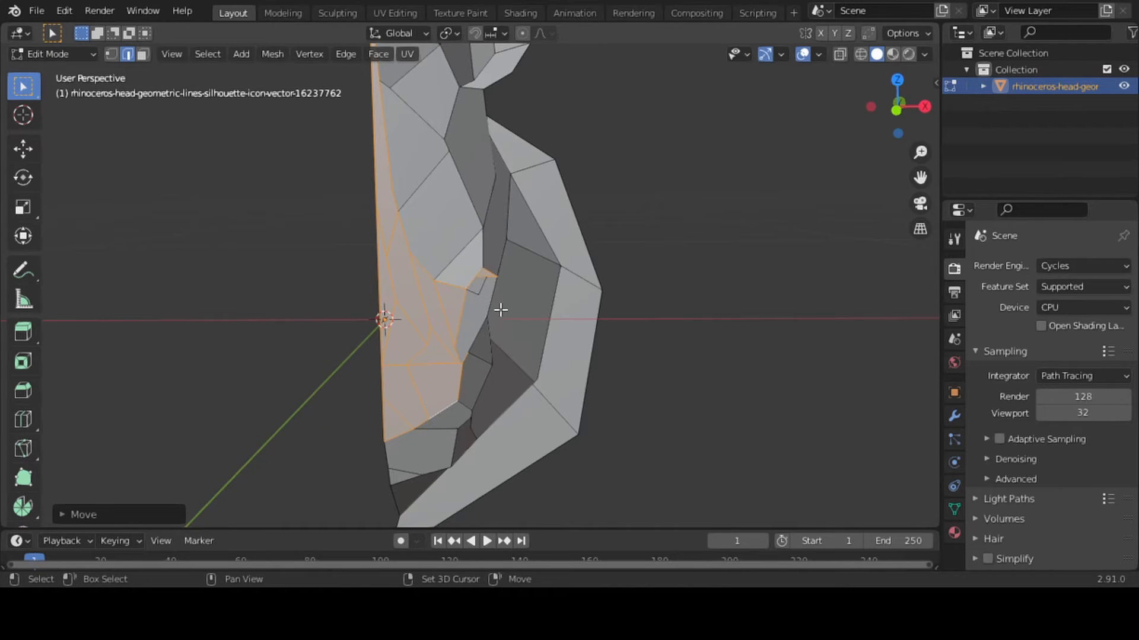
pyautogui.click(492, 276)
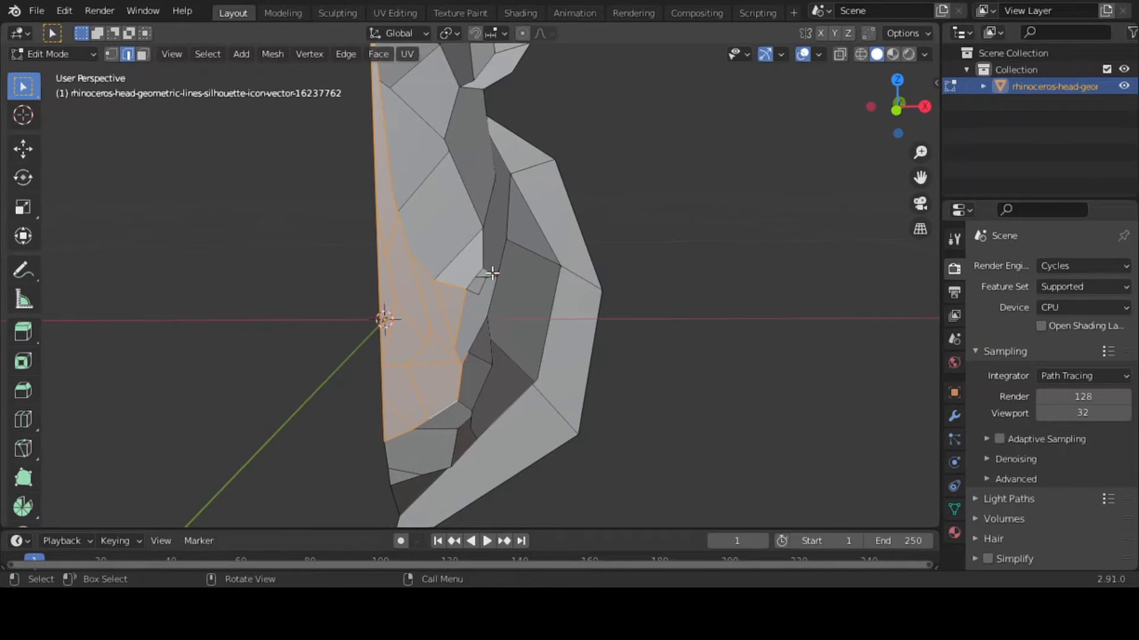
pyautogui.press('g')
pyautogui.press('y')
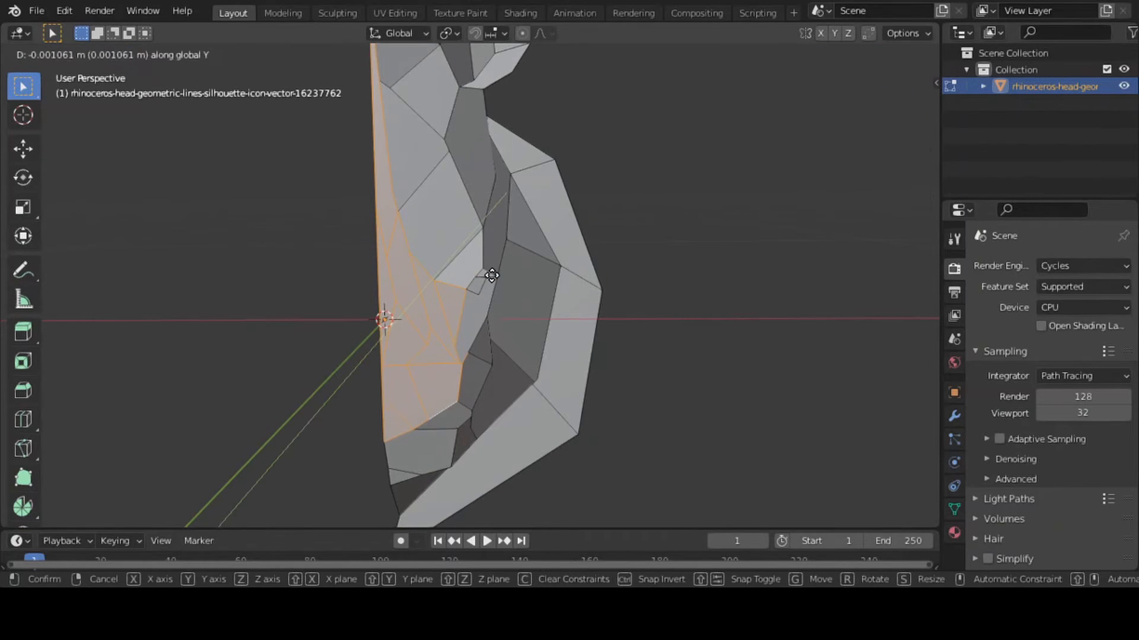
pyautogui.click(489, 281)
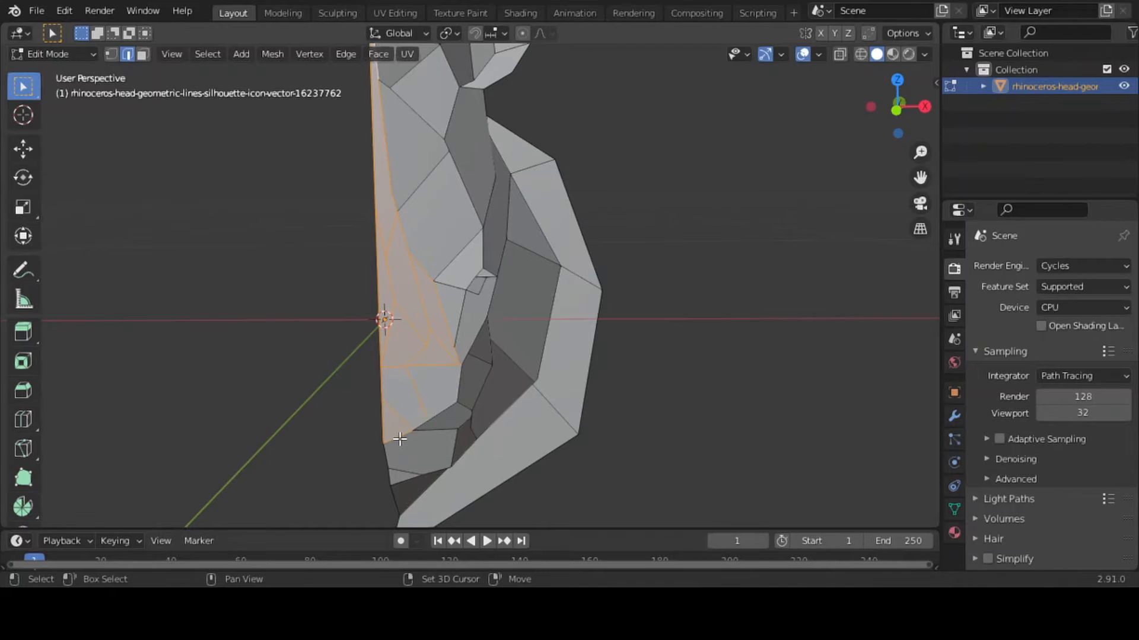
# Pull the snout edges slightly forward along global Y, drop the lower muzzle edges from the selection, and repeat the move
pyautogui.press('g')
pyautogui.press('y')
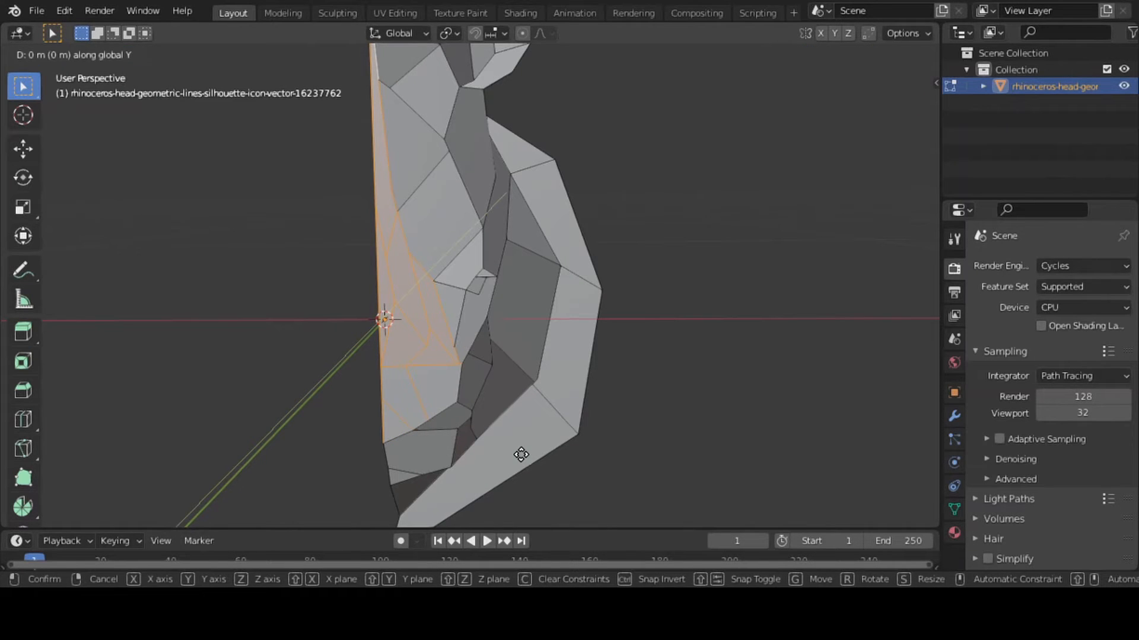
pyautogui.click(519, 464)
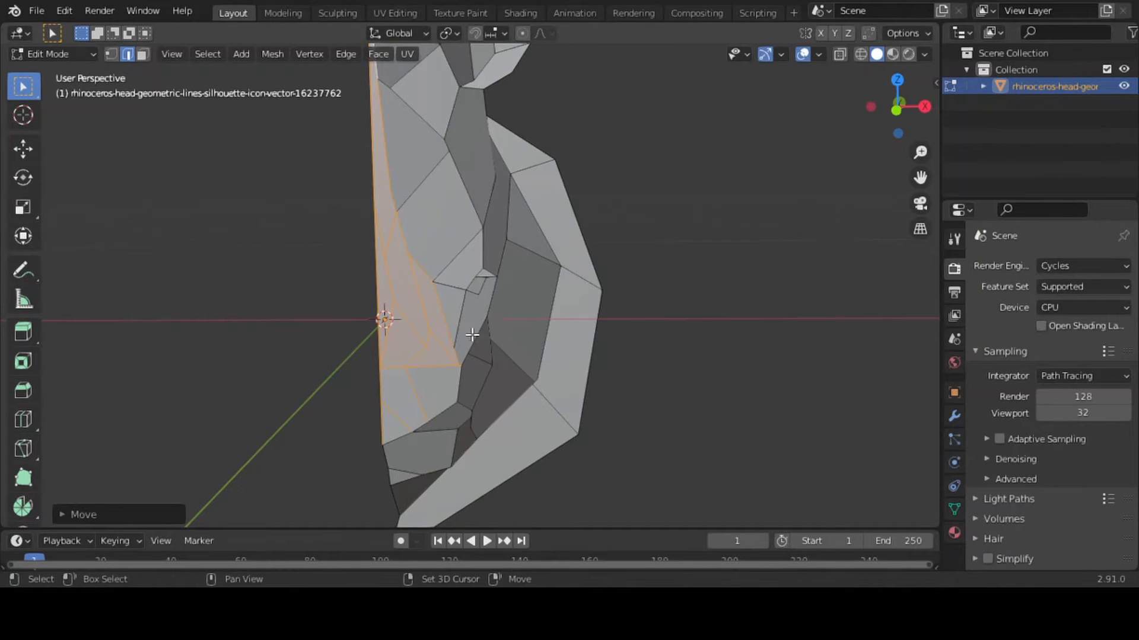
pyautogui.keyDown('shift'); pyautogui.click(412, 391); pyautogui.keyUp('shift')
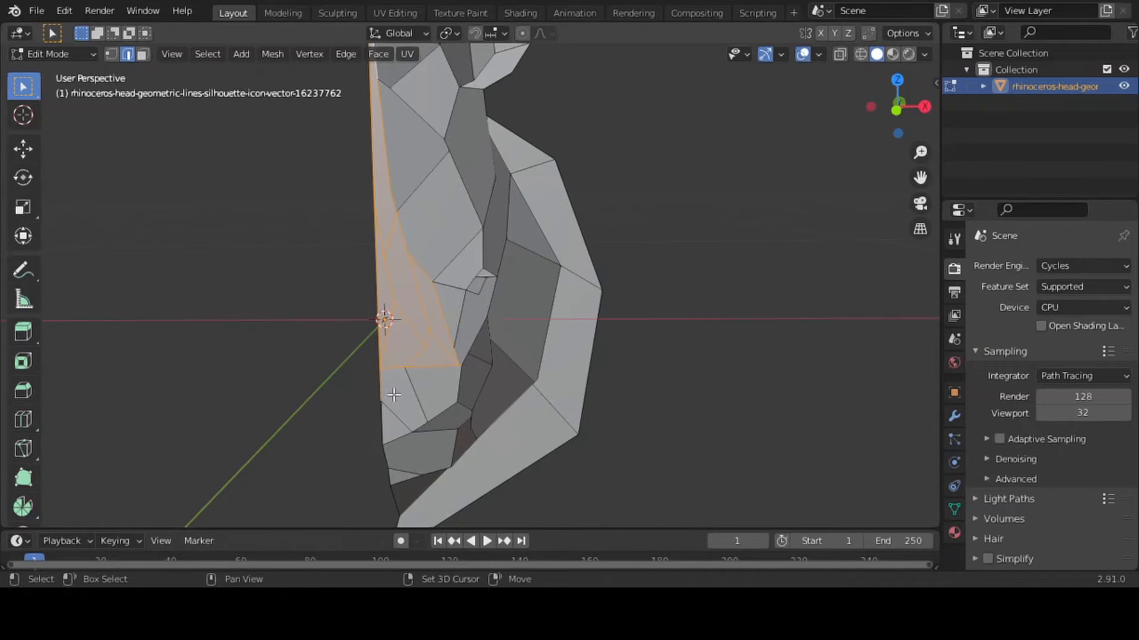
pyautogui.press('g')
pyautogui.press('y')
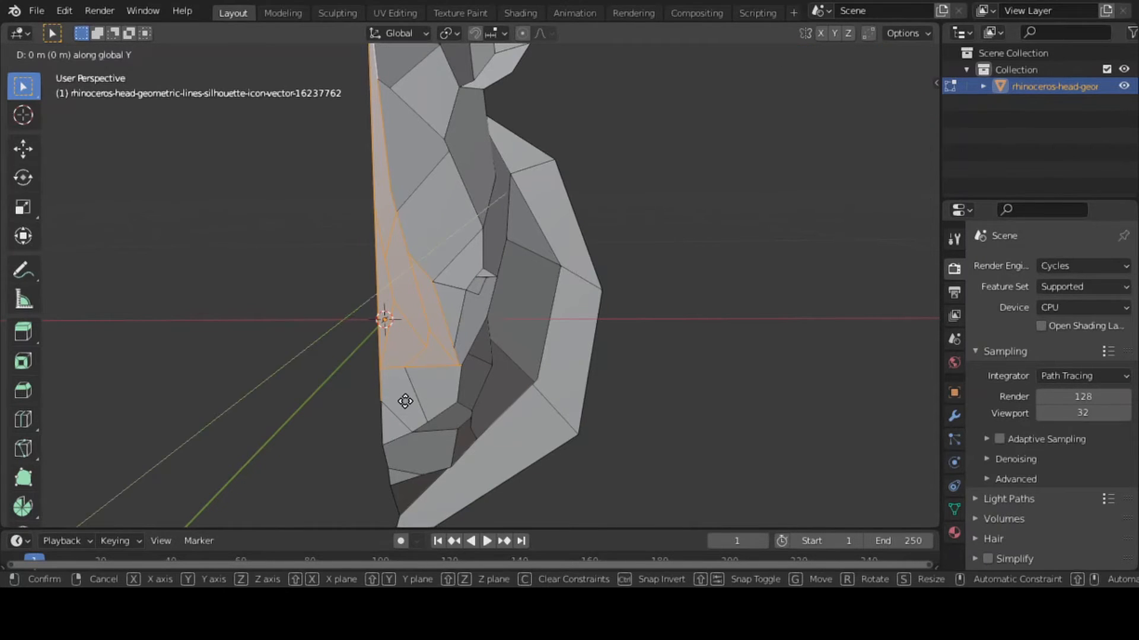
pyautogui.click(399, 412)
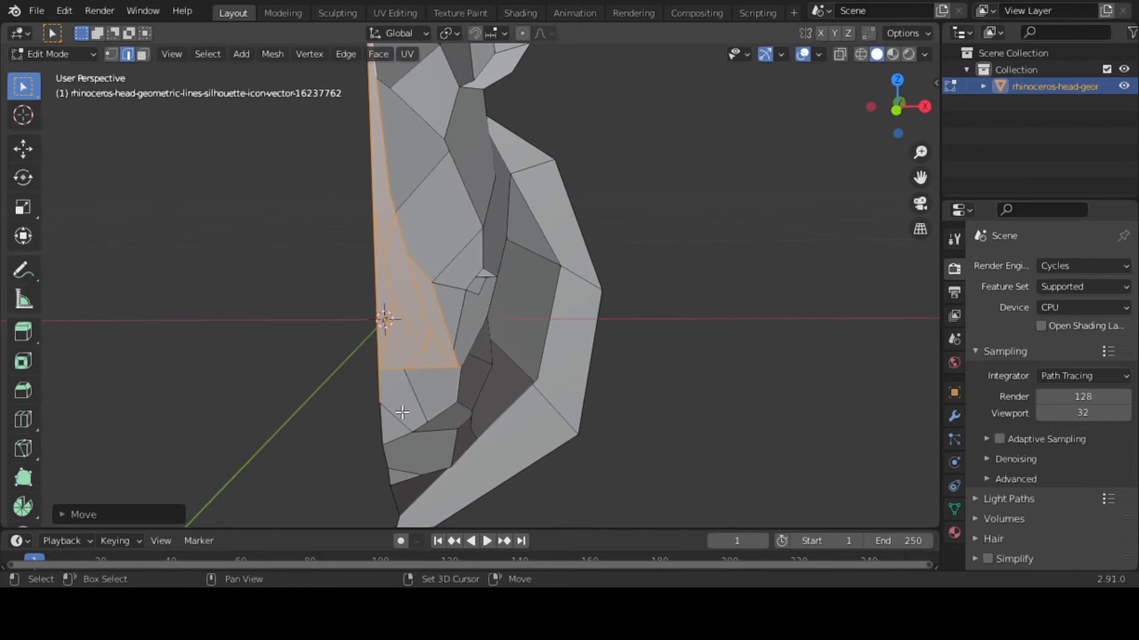
# Reduce the selection to the edges nearest the centre line, excluding the snout's outer and lower edges, and move them slightly forward along global Y
pyautogui.keyDown('shift'); pyautogui.click(379, 392); pyautogui.keyUp('shift')
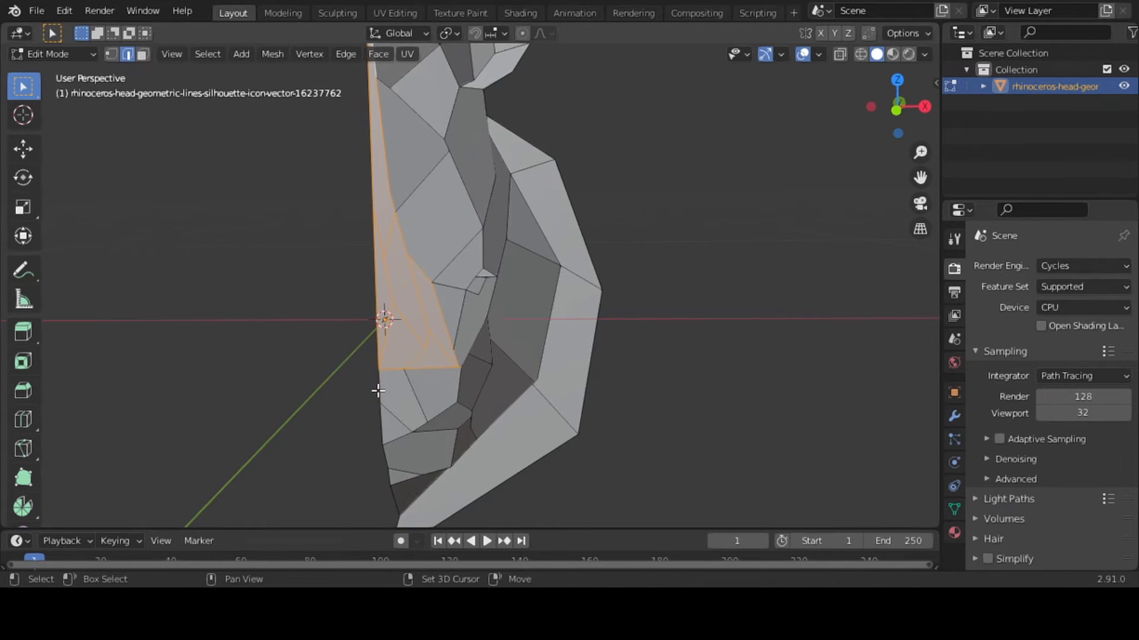
pyautogui.keyDown('shift'); pyautogui.click(448, 370); pyautogui.keyUp('shift')
pyautogui.keyDown('shift'); pyautogui.click(452, 347); pyautogui.keyUp('shift')
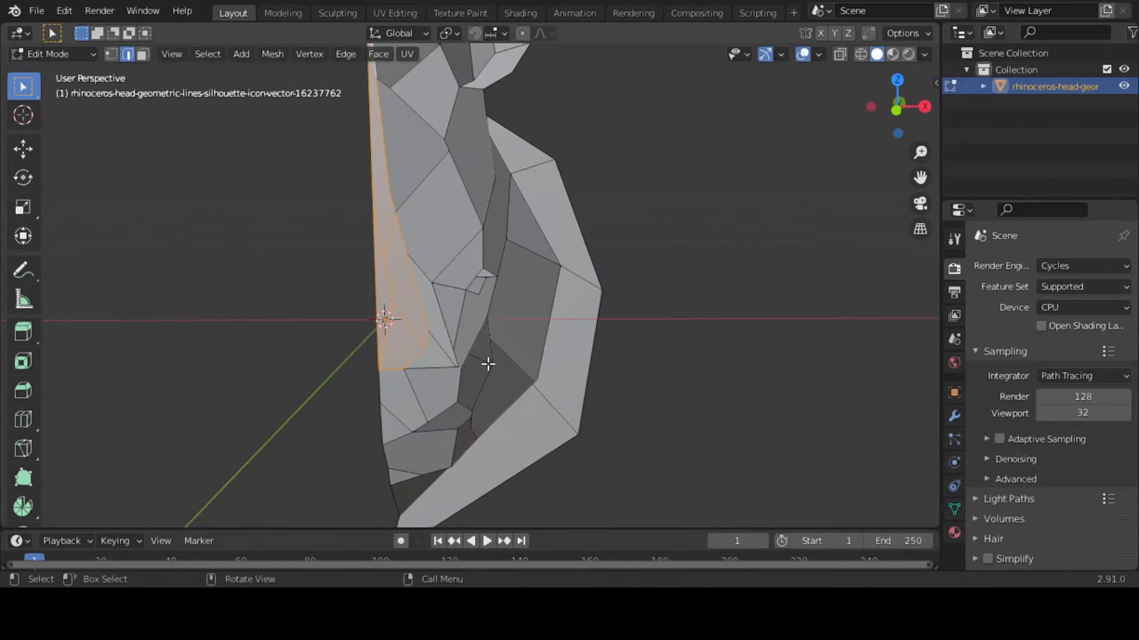
pyautogui.press('g')
pyautogui.press('y')
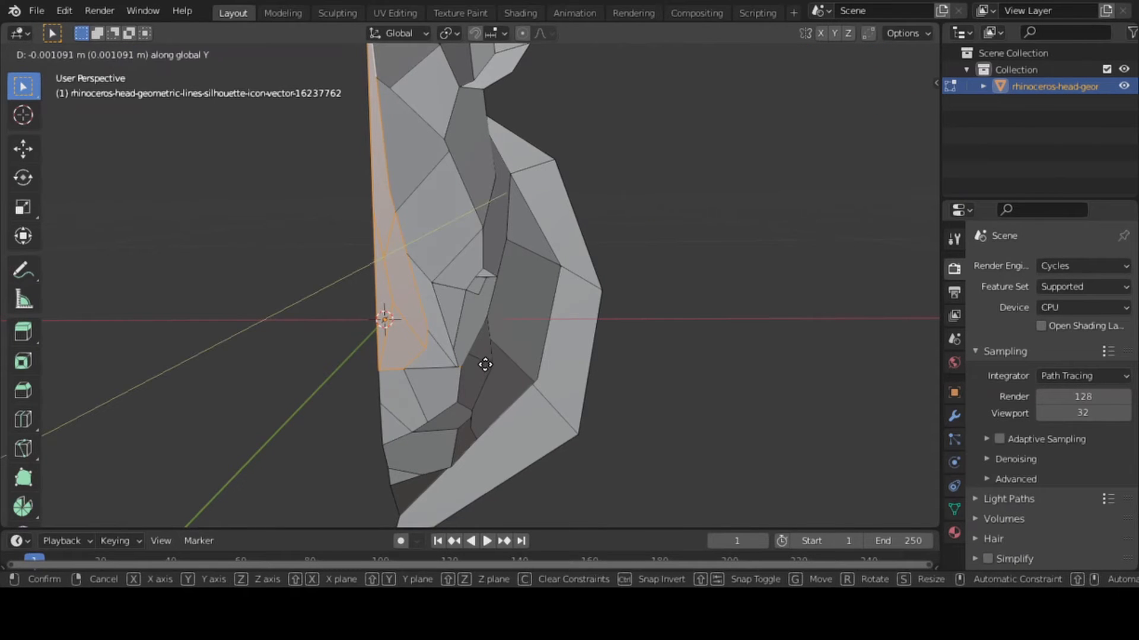
pyautogui.click(481, 375)
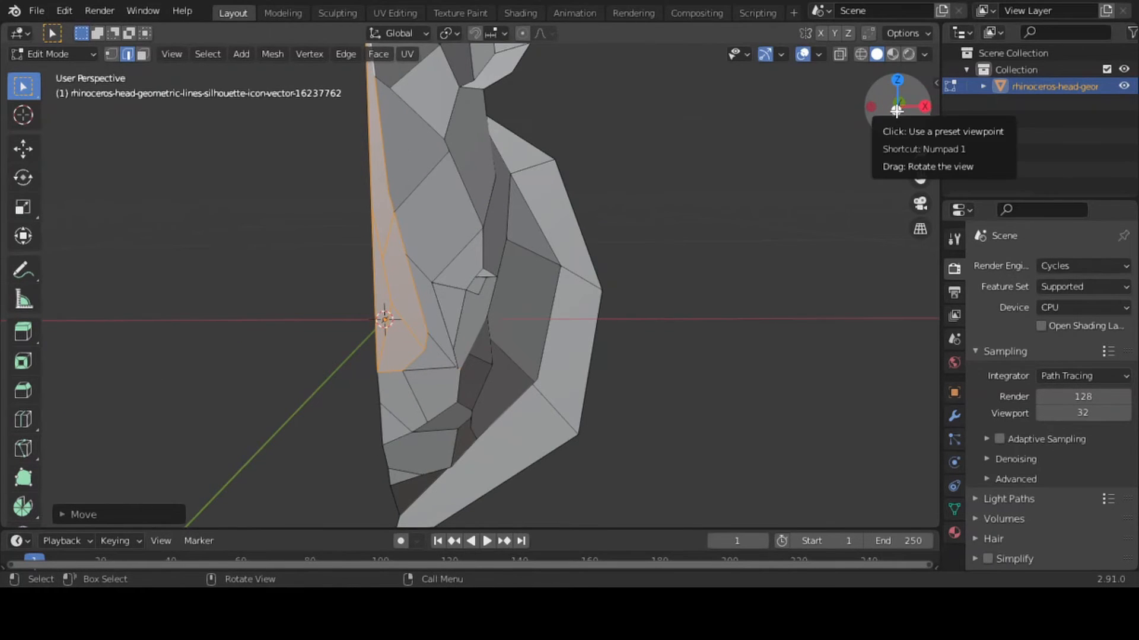
# Select only the edges of the narrow facet along the snout's centre line and pull them forward about 0.006 m along global Y
pyautogui.moveTo(901, 111); pyautogui.dragTo(933, 159)
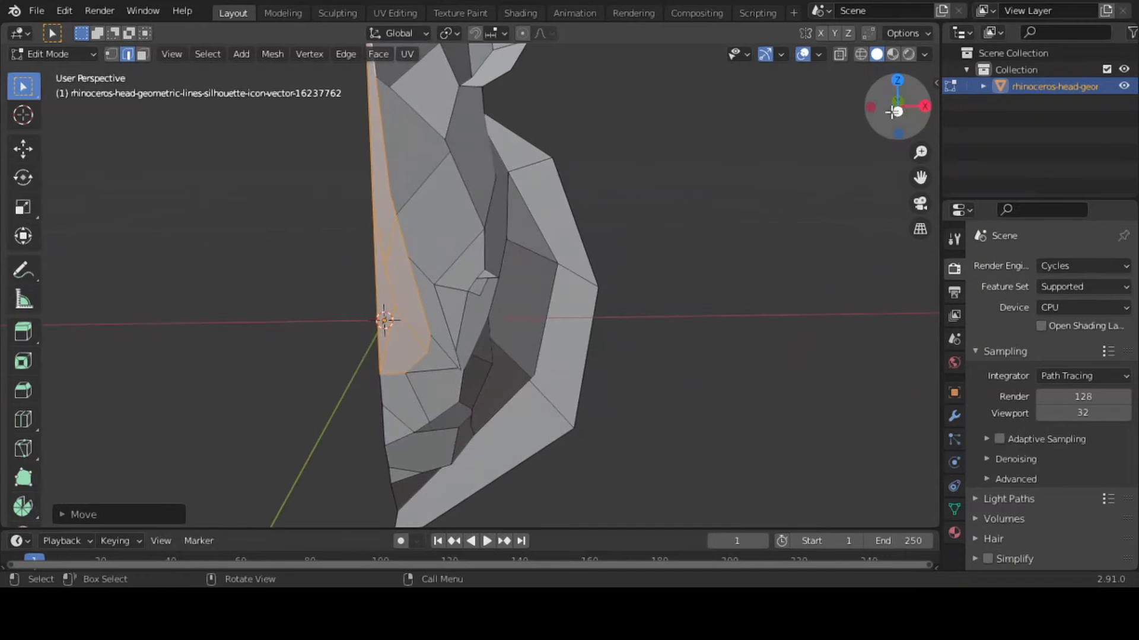
pyautogui.keyDown('shift'); pyautogui.click(380, 278); pyautogui.keyUp('shift')
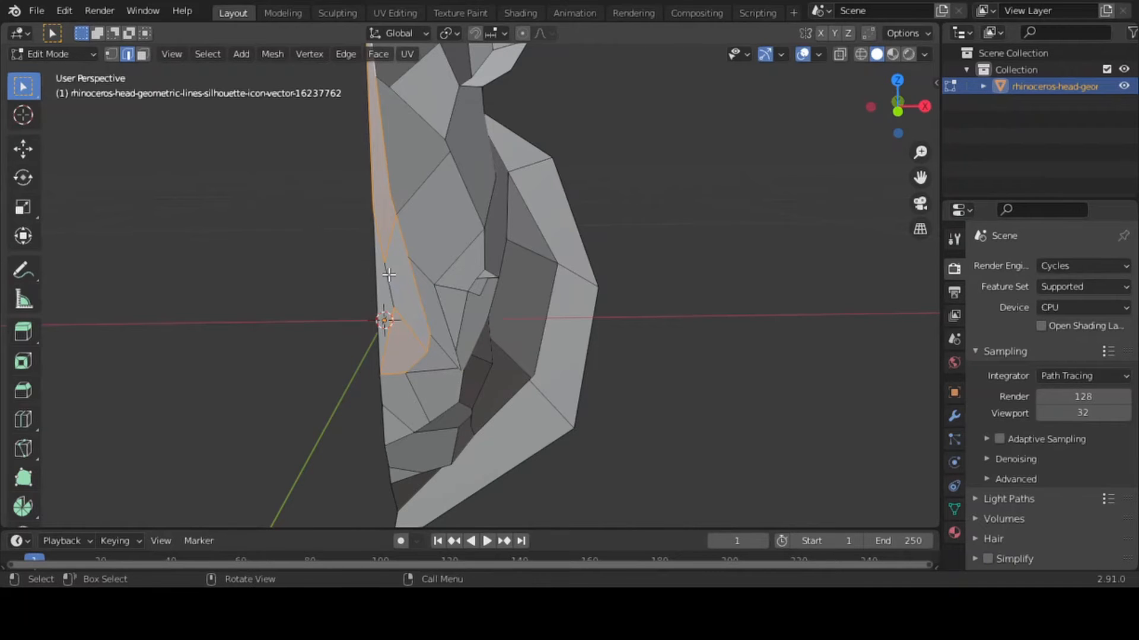
pyautogui.click(388, 274)
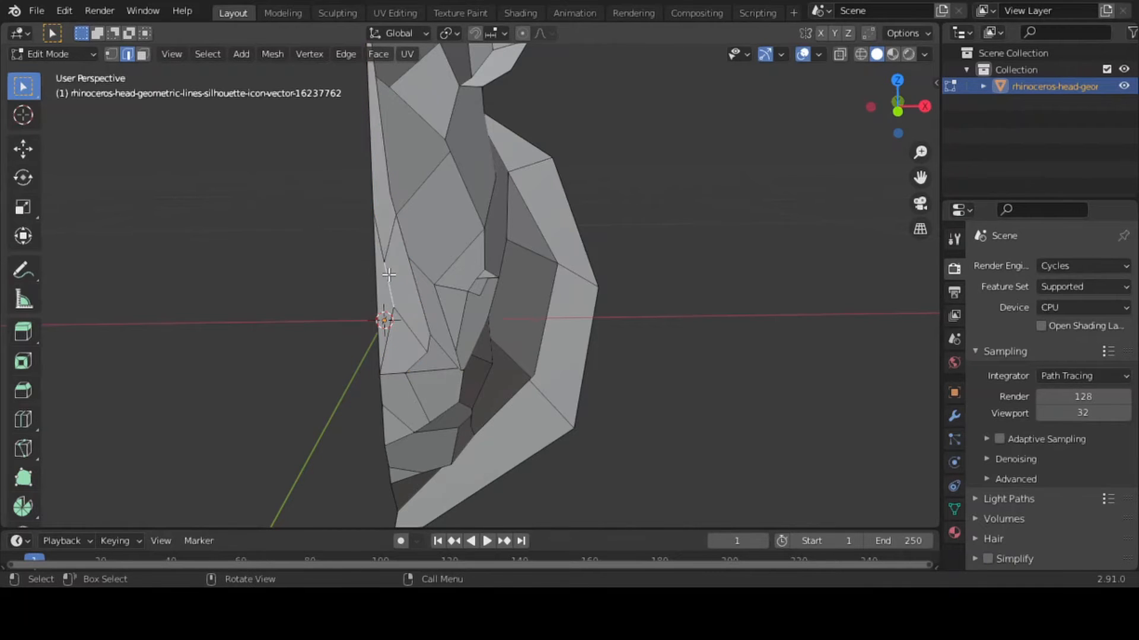
pyautogui.keyDown('shift'); pyautogui.click(372, 242); pyautogui.keyUp('shift')
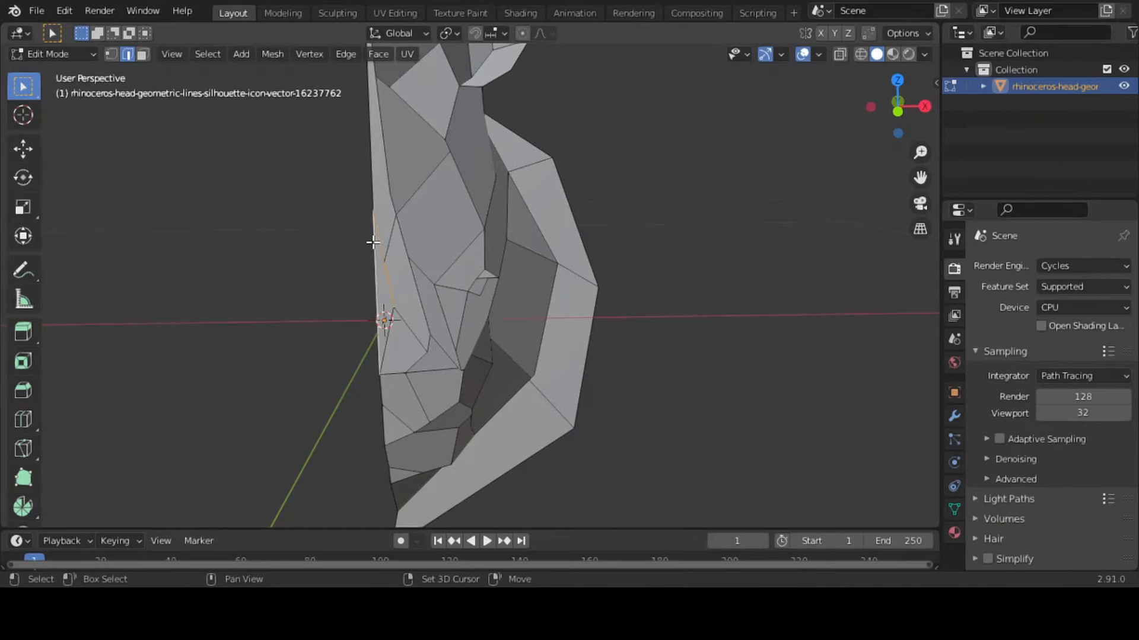
pyautogui.keyDown('shift'); pyautogui.click(386, 336); pyautogui.keyUp('shift')
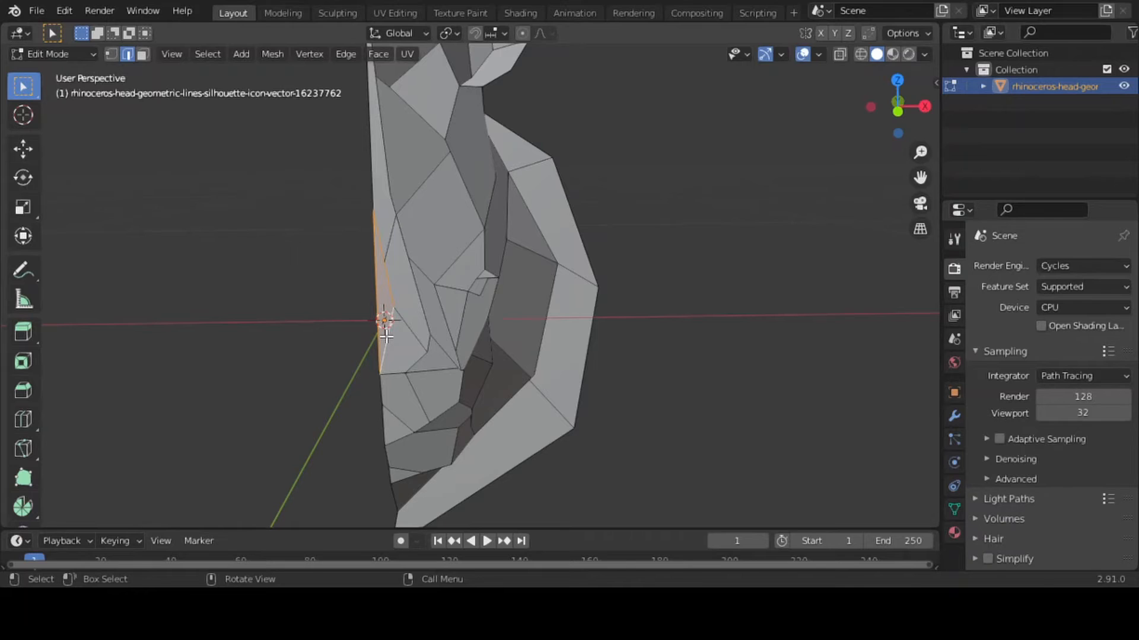
pyautogui.press('g')
pyautogui.press('y')
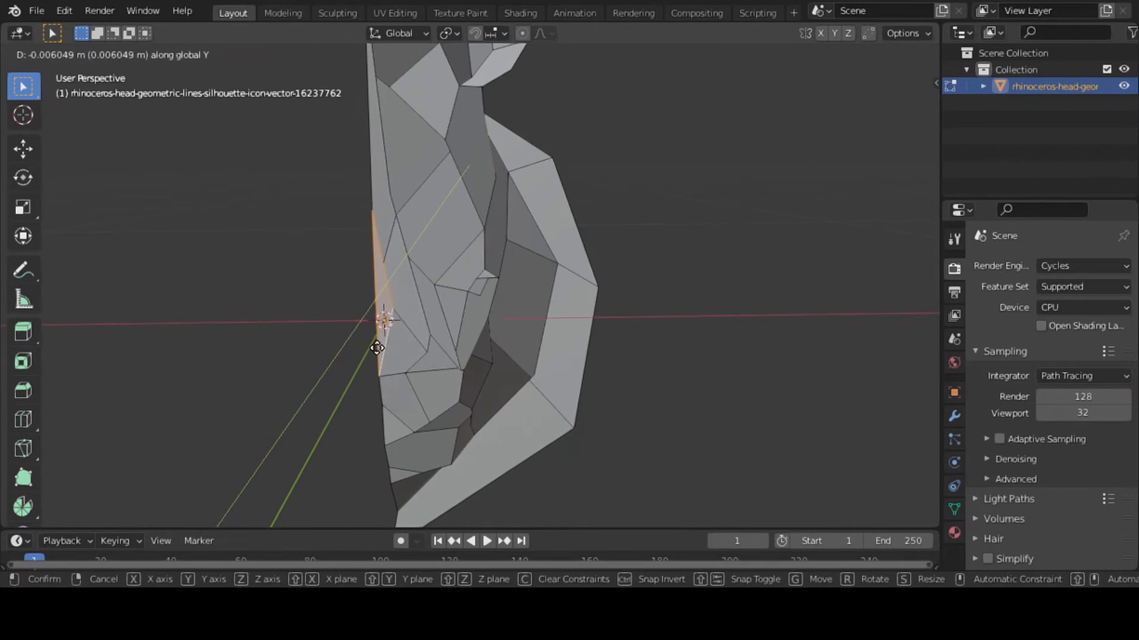
pyautogui.click(376, 351)
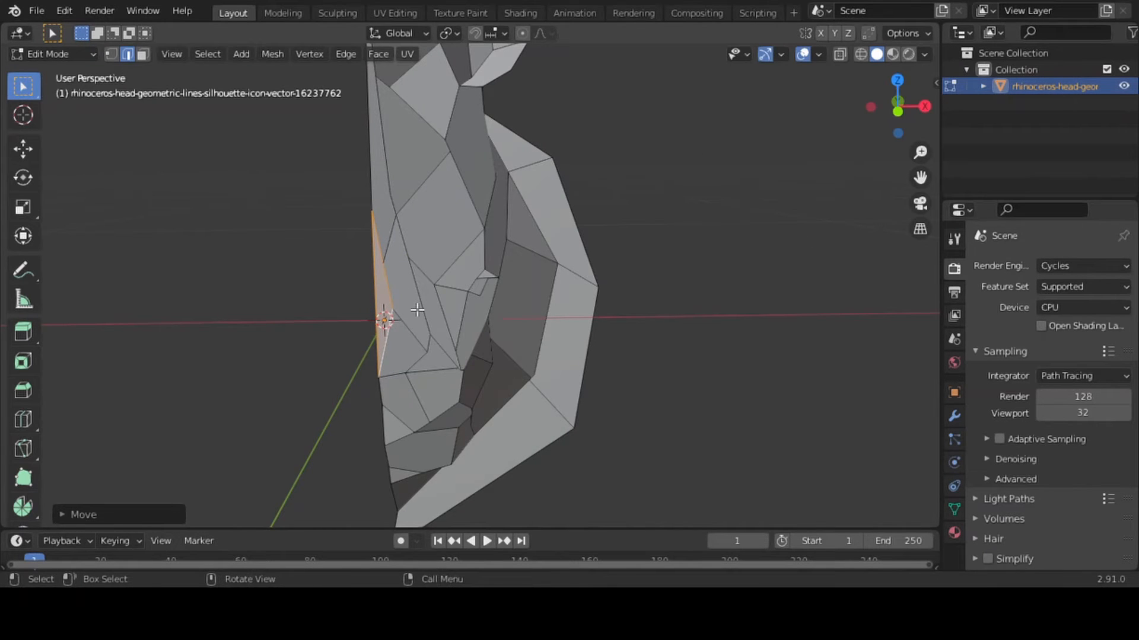
# Select the outer rim edges from below the ear down to the neck tip, move them slightly back along global Y, and leave Edit Mode
pyautogui.press('Tab')
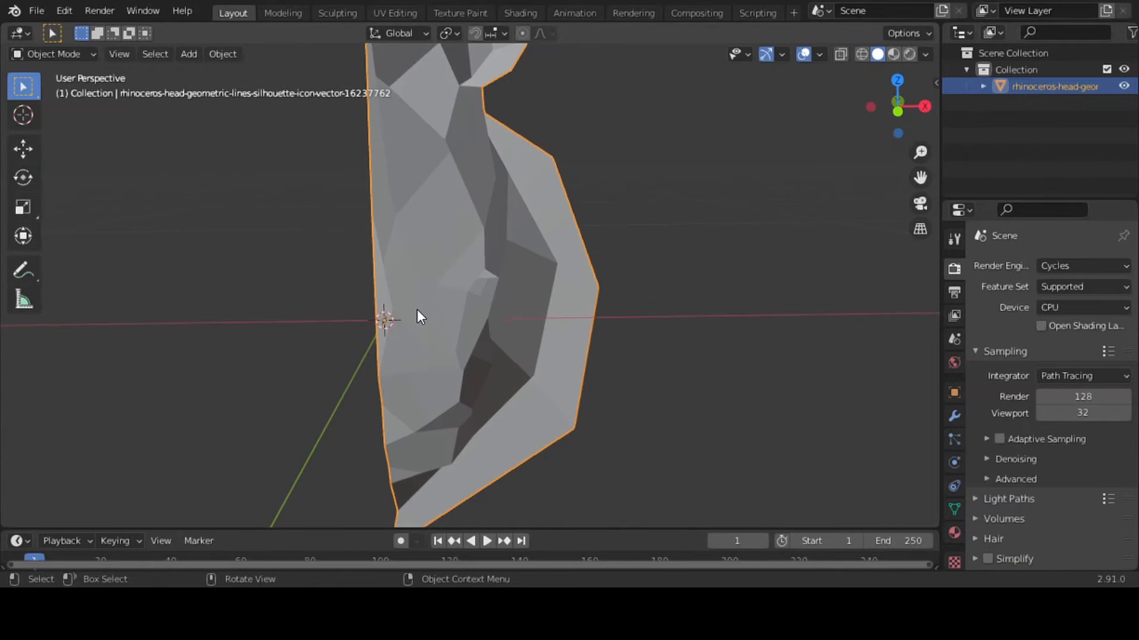
pyautogui.moveTo(920, 152); pyautogui.dragTo(920, 204)
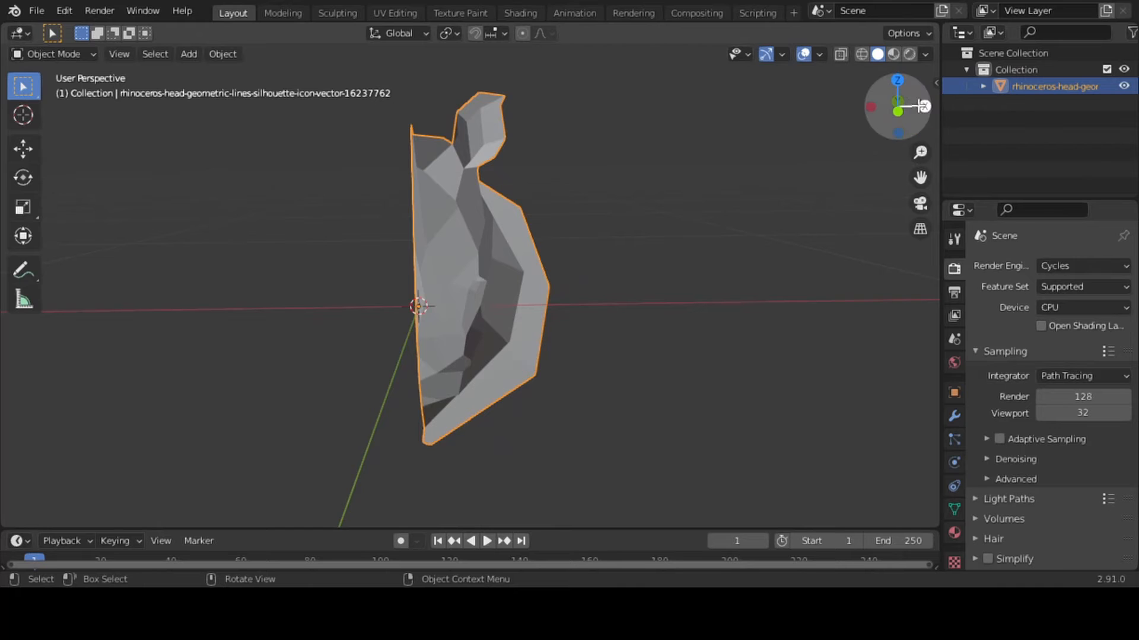
pyautogui.moveTo(905, 95)
pyautogui.mouseDown()
pyautogui.moveTo(892, 96)
pyautogui.moveTo(906, 95)
pyautogui.mouseUp()
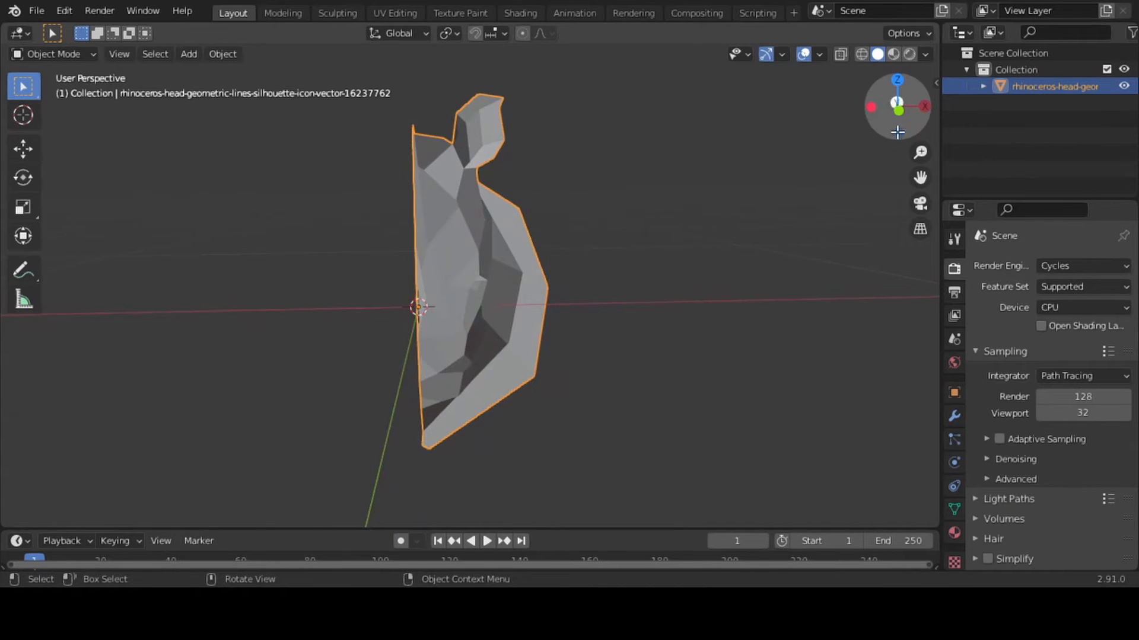
pyautogui.moveTo(892, 116); pyautogui.dragTo(728, 226)
pyautogui.press('Tab')
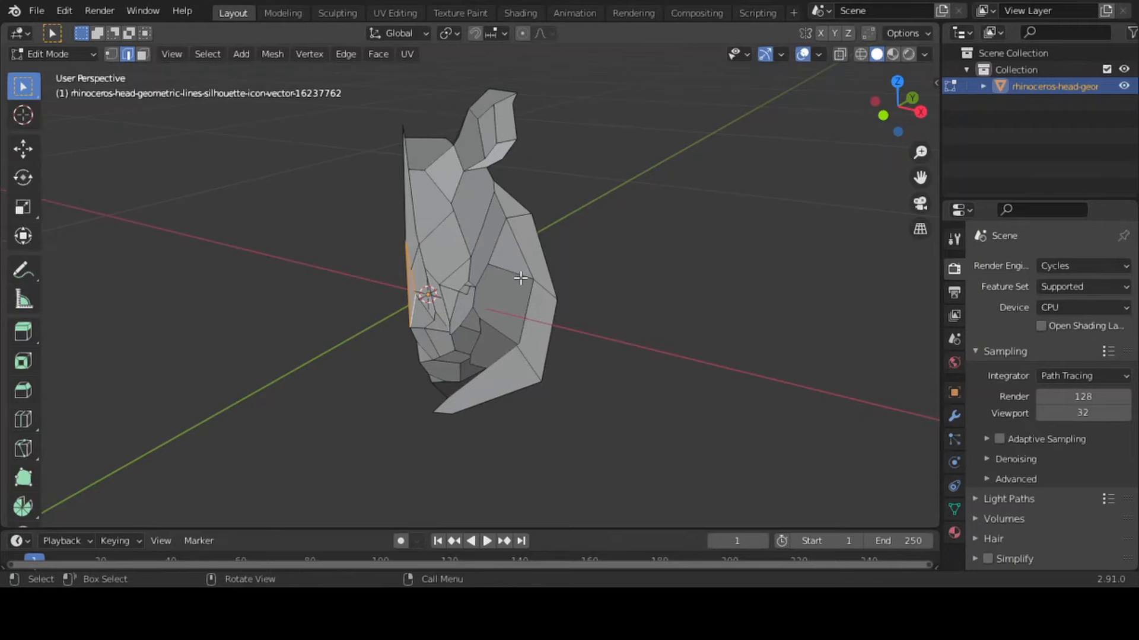
pyautogui.click(542, 236)
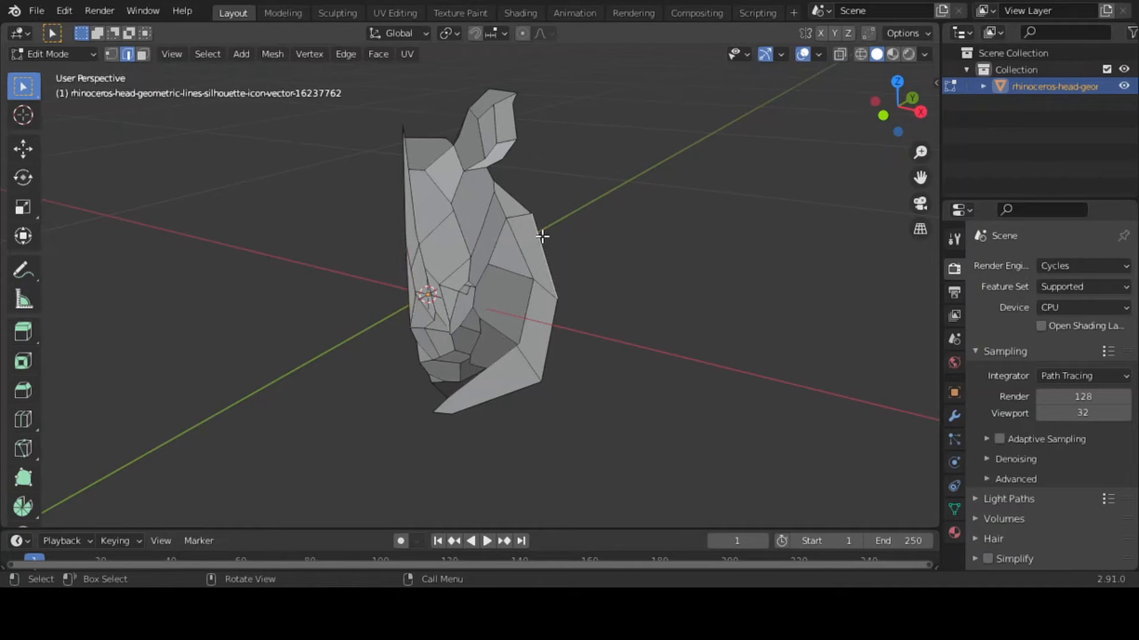
pyautogui.keyDown('shift'); pyautogui.click(517, 202); pyautogui.keyUp('shift')
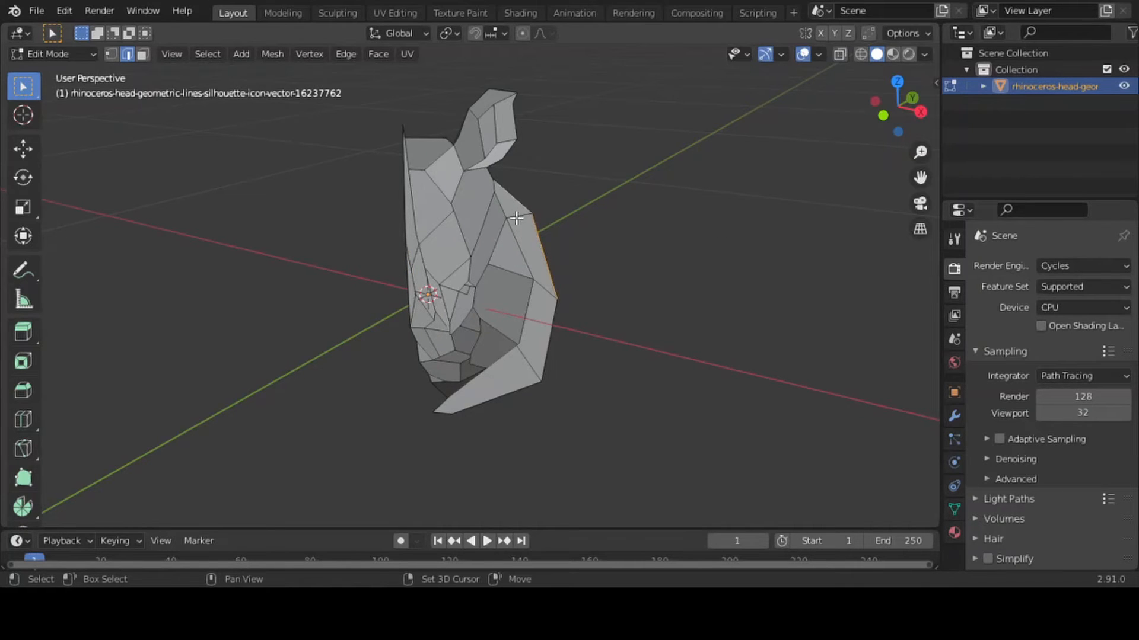
pyautogui.keyDown('shift'); pyautogui.click(497, 396); pyautogui.keyUp('shift')
pyautogui.press('g')
pyautogui.press('y')
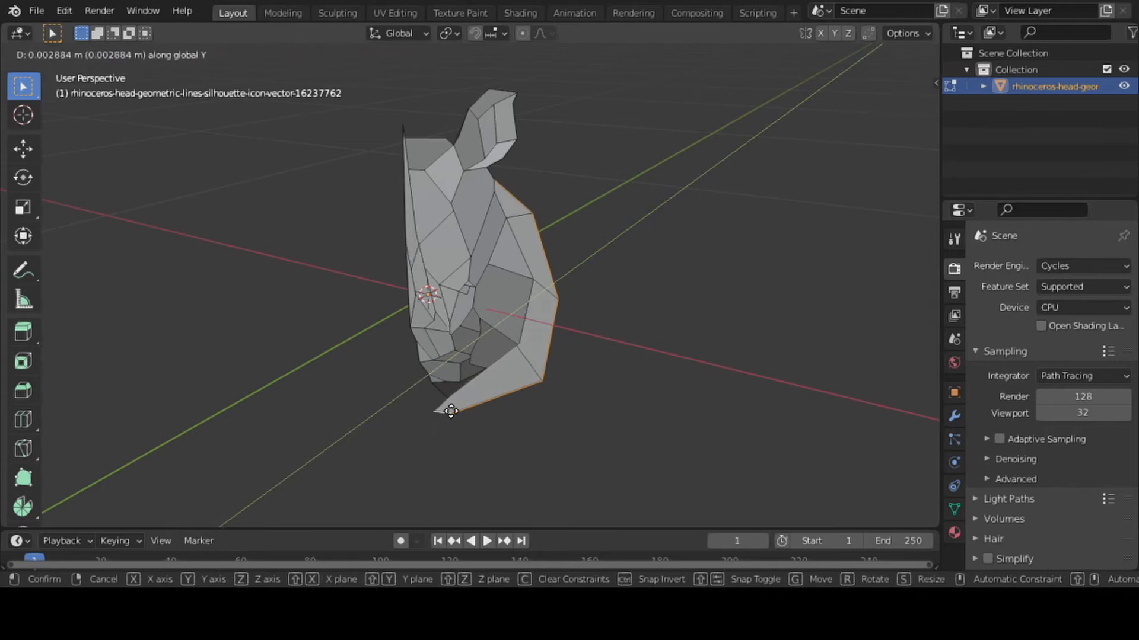
pyautogui.click(480, 409)
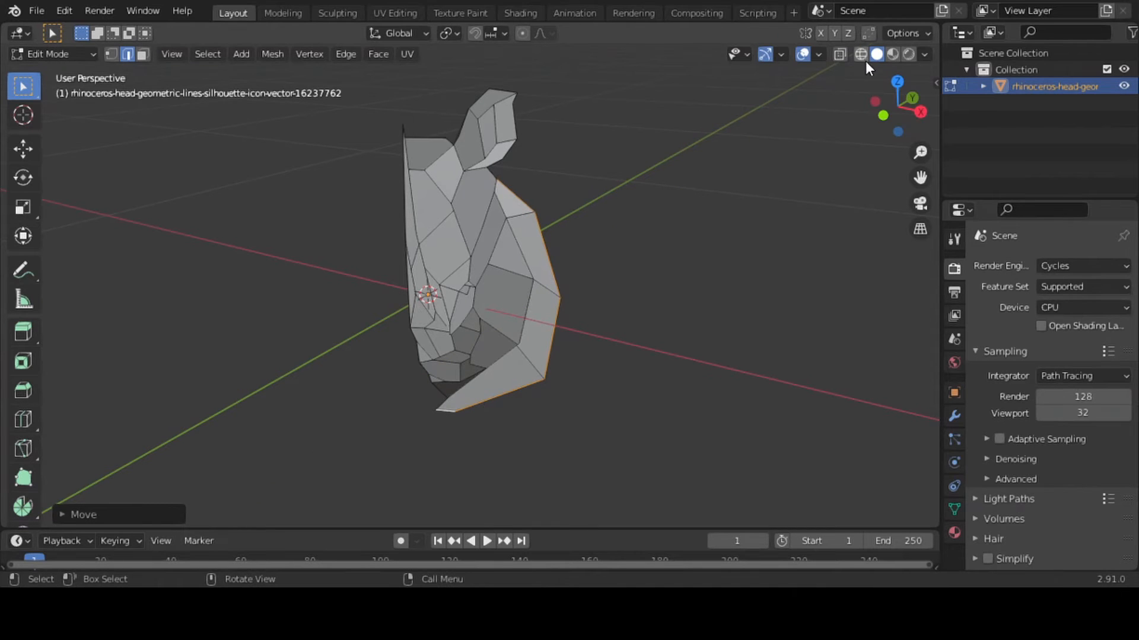
pyautogui.press('Tab')
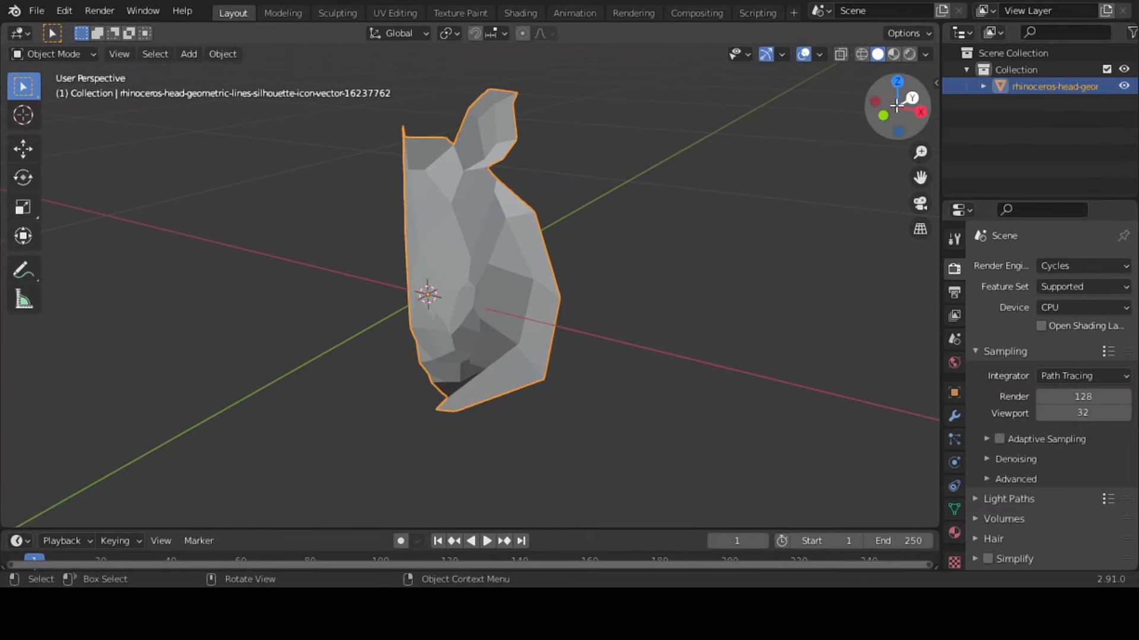
pyautogui.moveTo(895, 83); pyautogui.dragTo(816, 148)
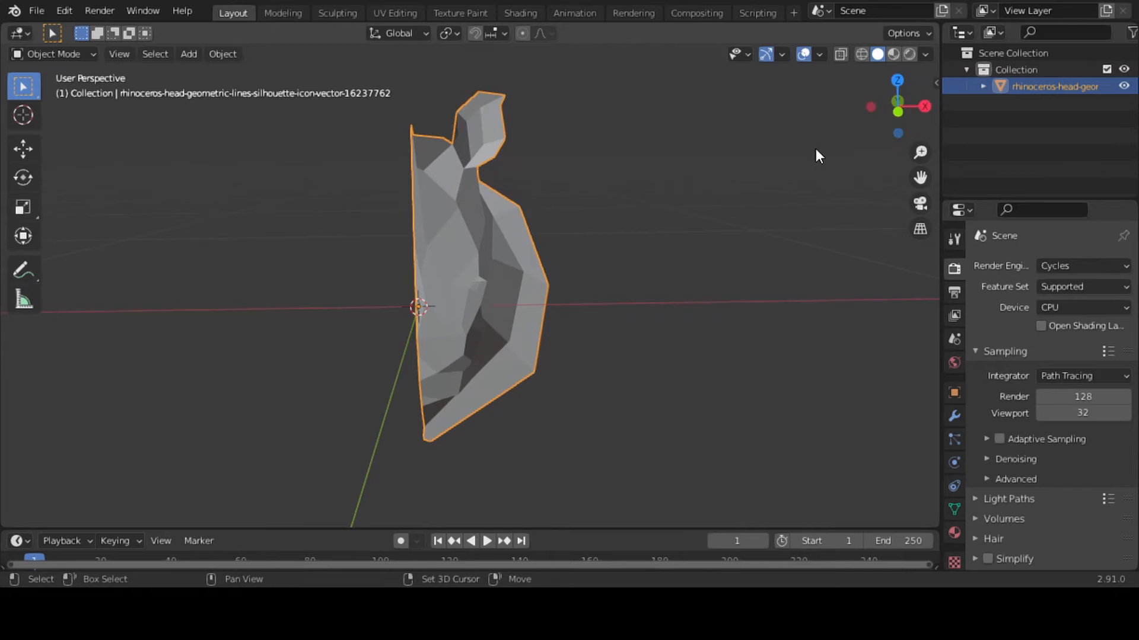
pyautogui.hotkey('shift', 'd')
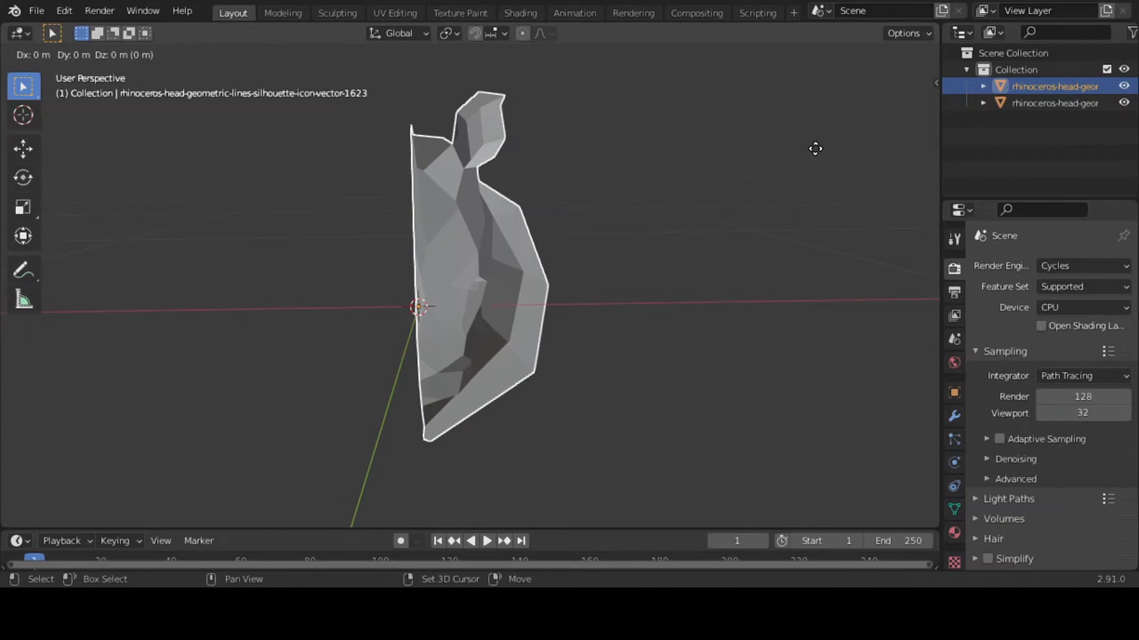
pyautogui.hotkey('shift', 'x')
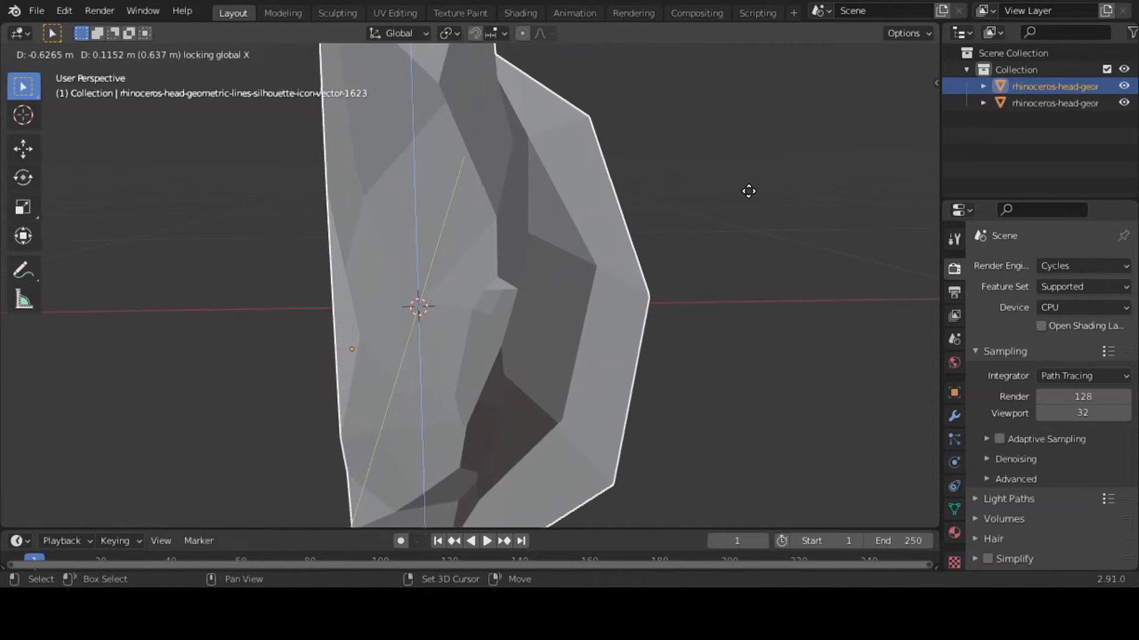
pyautogui.click(749, 191)
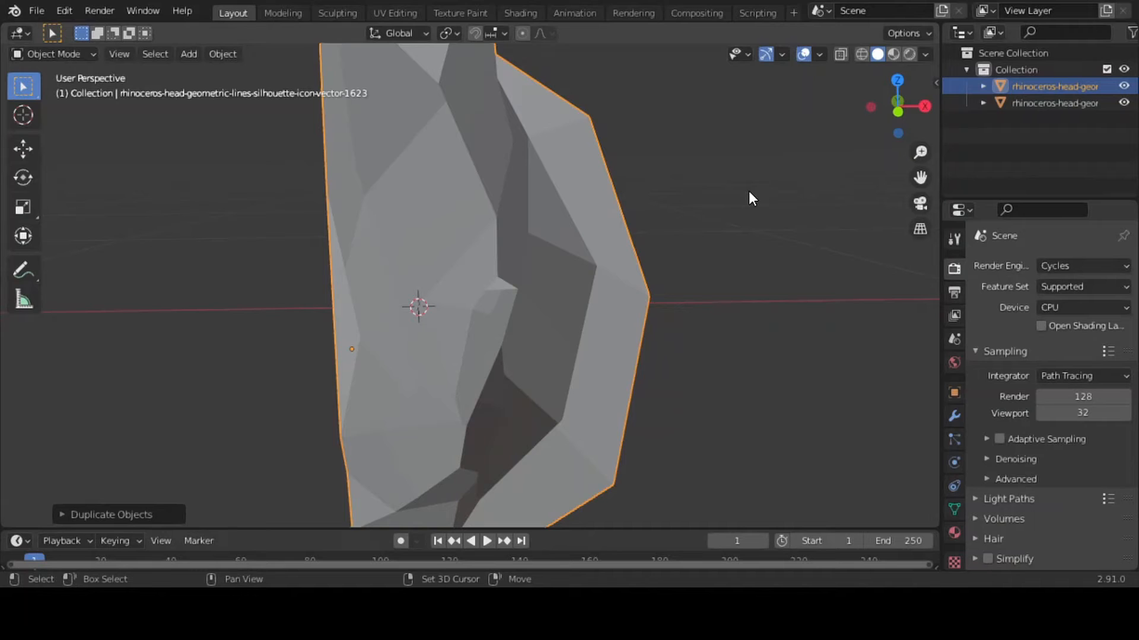
pyautogui.press('ctrl')
pyautogui.hotkey('ctrl', 'z')
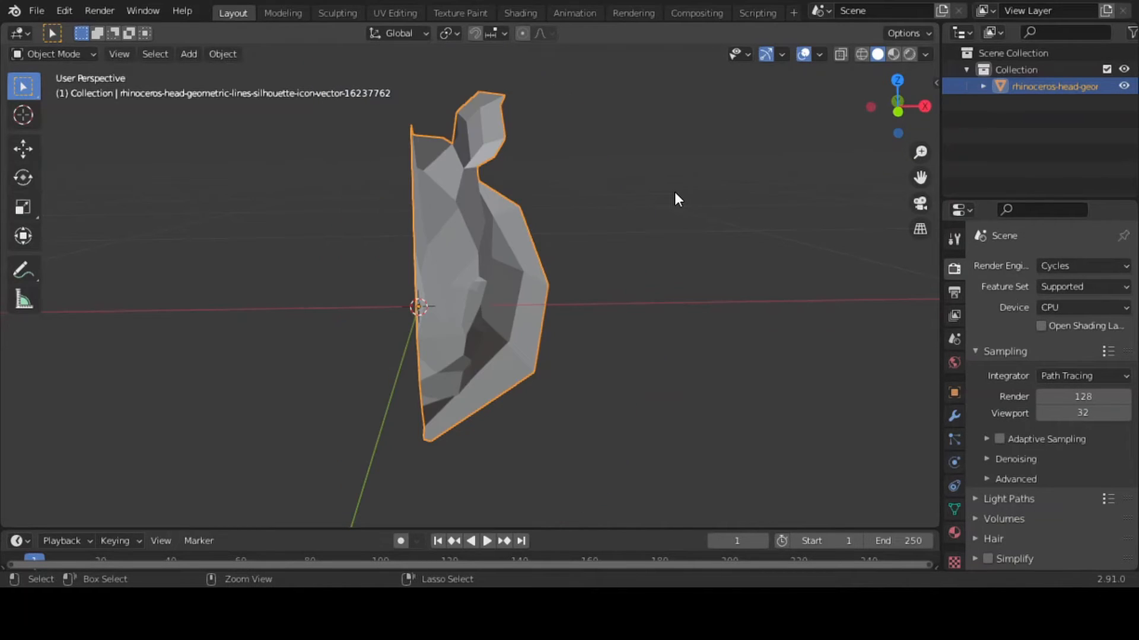
# Duplicate the half head in place and move the copy about -0.22 m along global X
pyautogui.hotkey('shift', 'd')
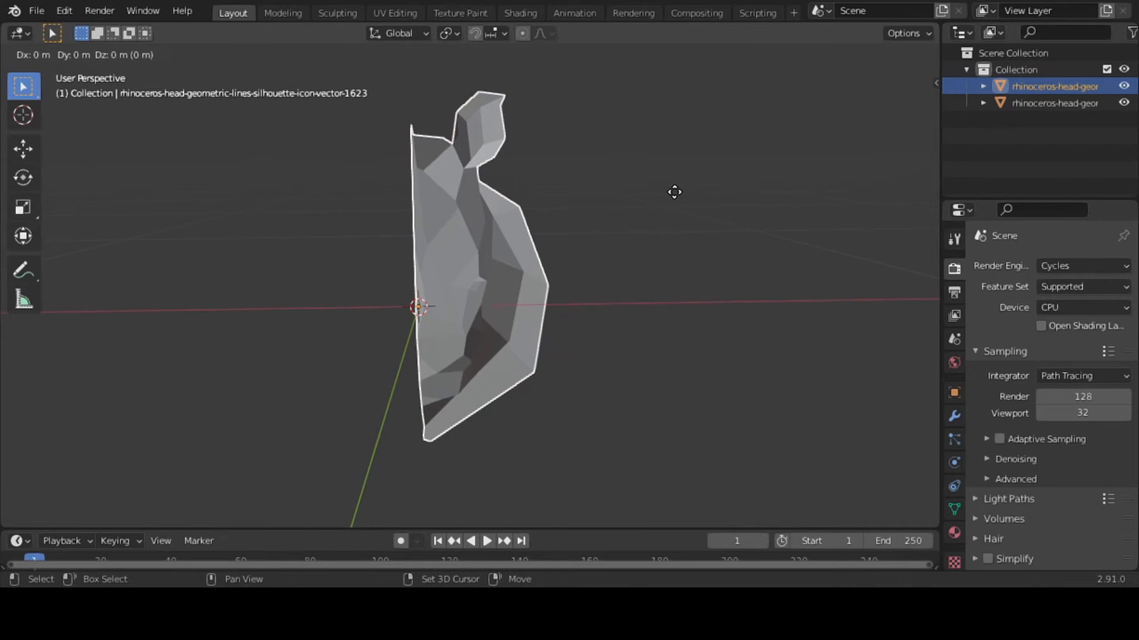
pyautogui.hotkey('shift', 'x')
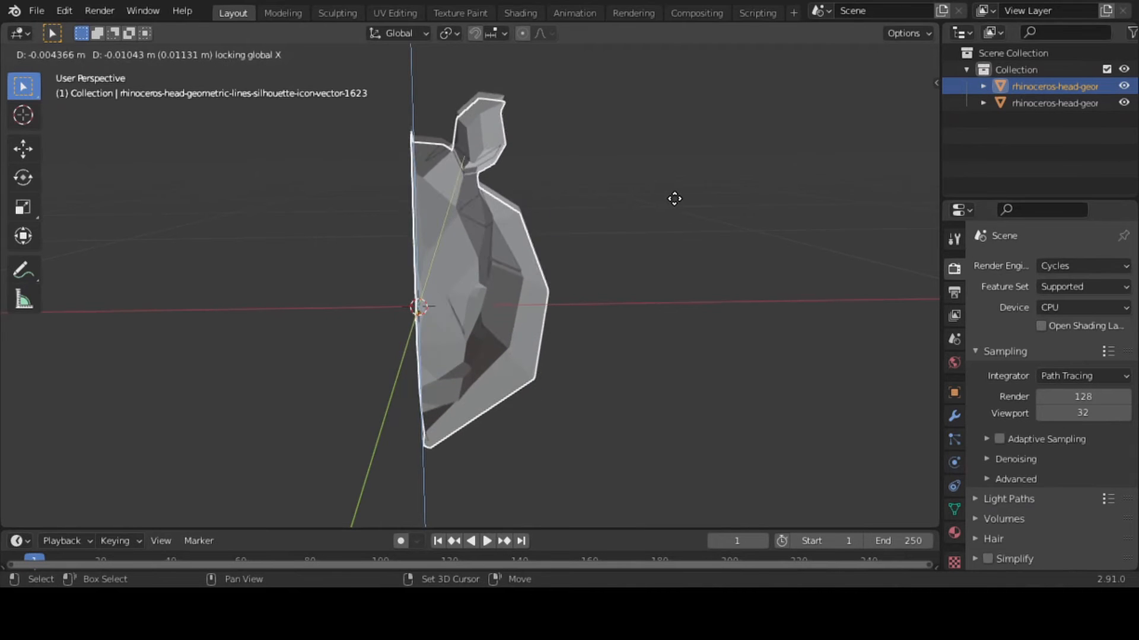
pyautogui.click(642, 199)
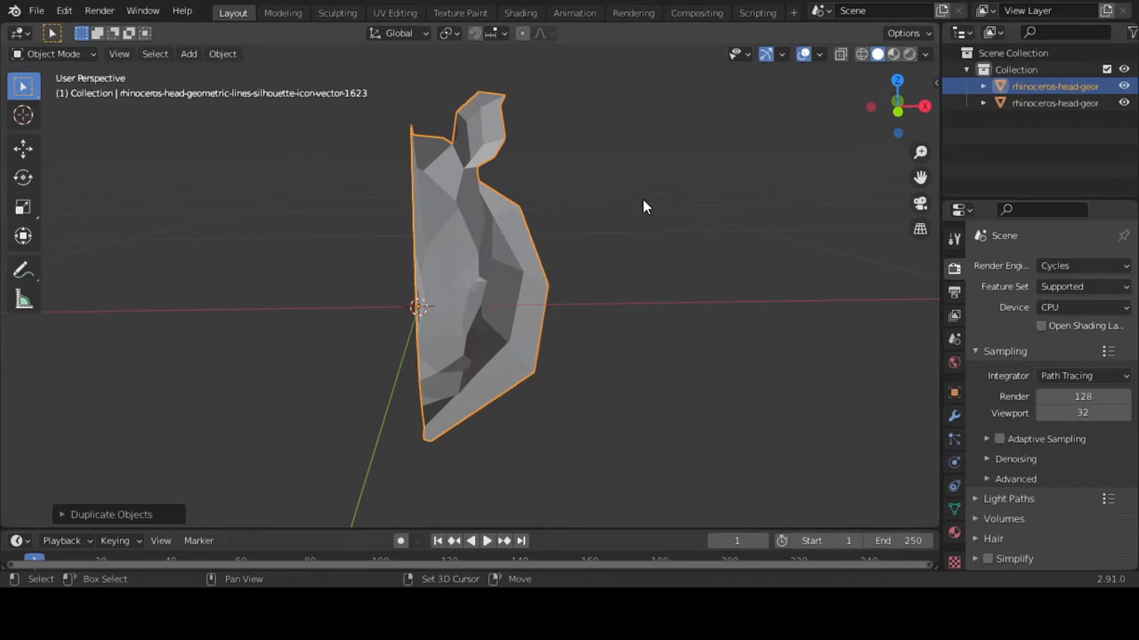
pyautogui.press('g')
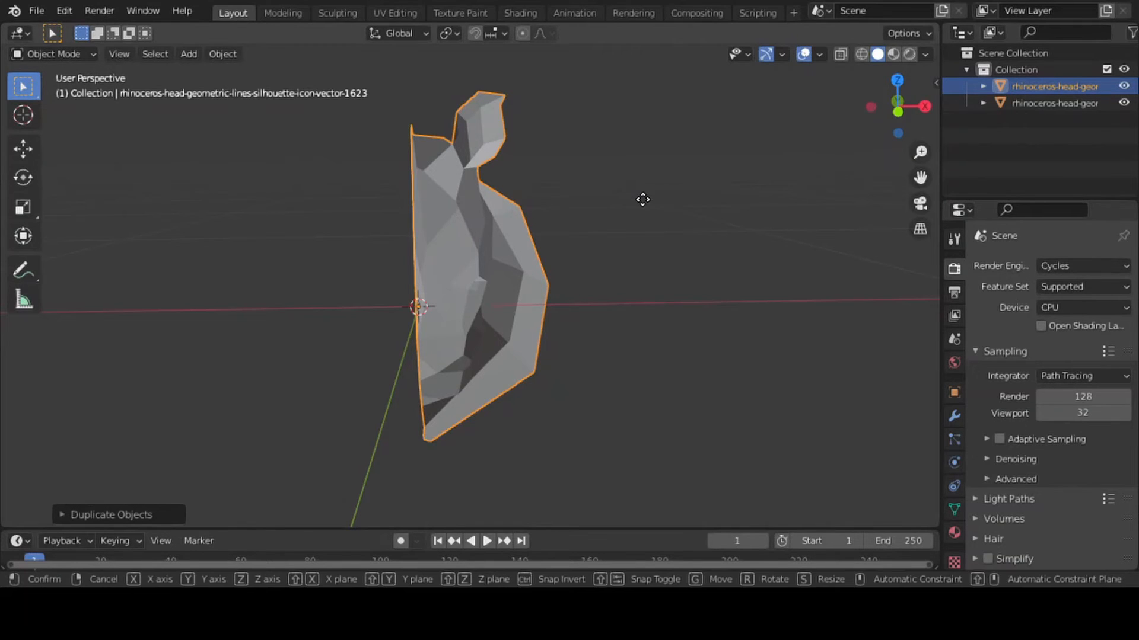
pyautogui.press('x')
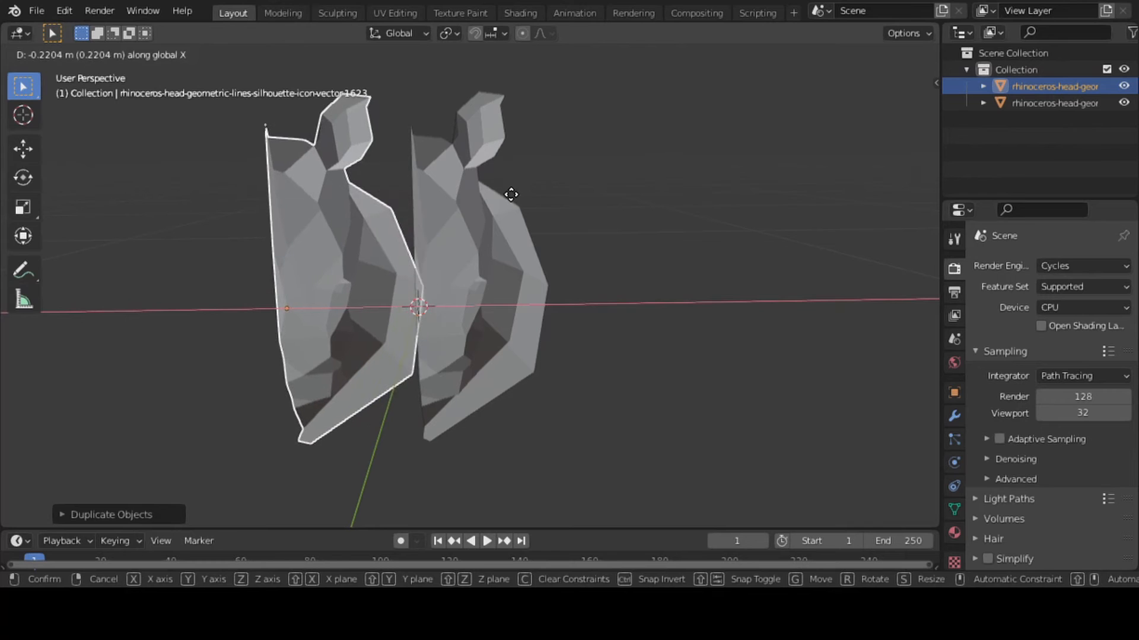
pyautogui.click(512, 194)
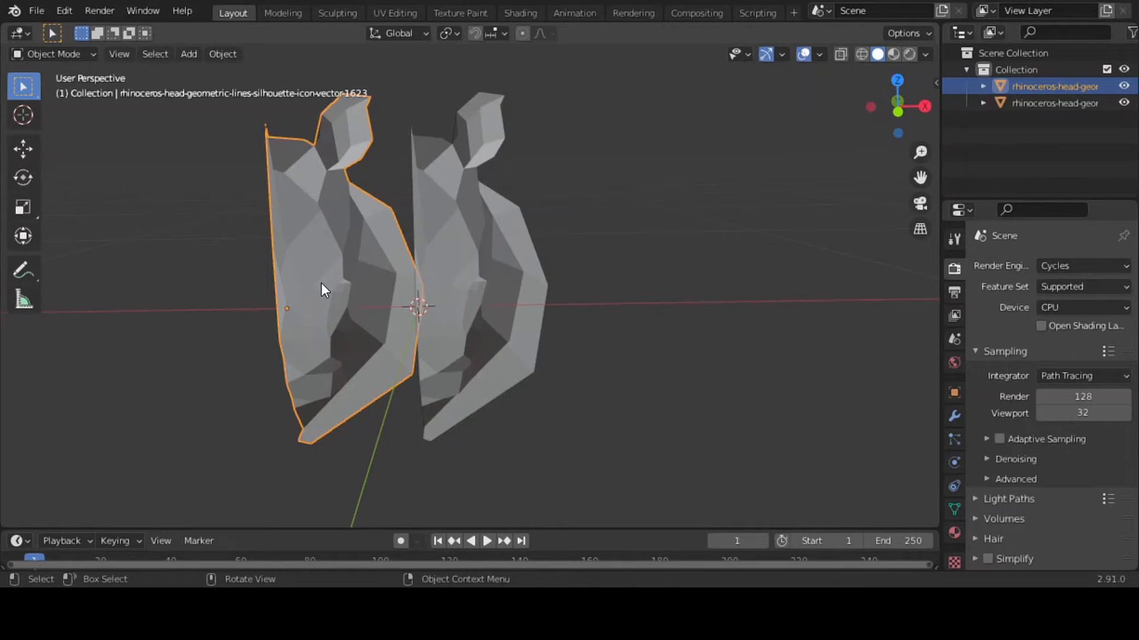
# Mirror the duplicated half across global X and move it about 0.212 m along global X towards the original half
pyautogui.rightClick(337, 268)
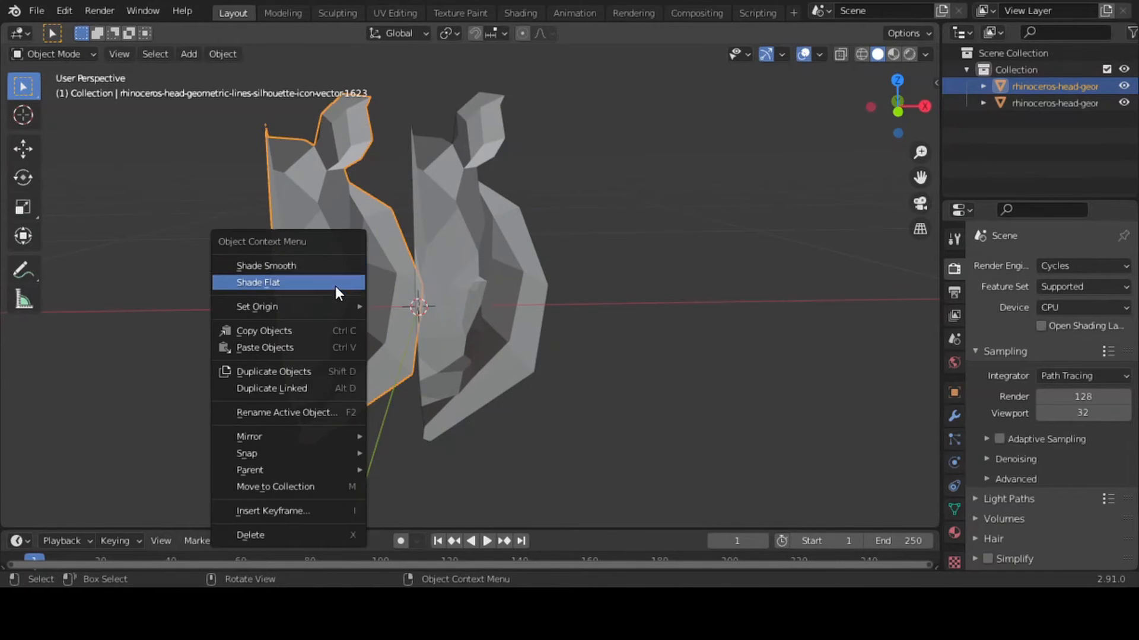
pyautogui.moveTo(302, 443)
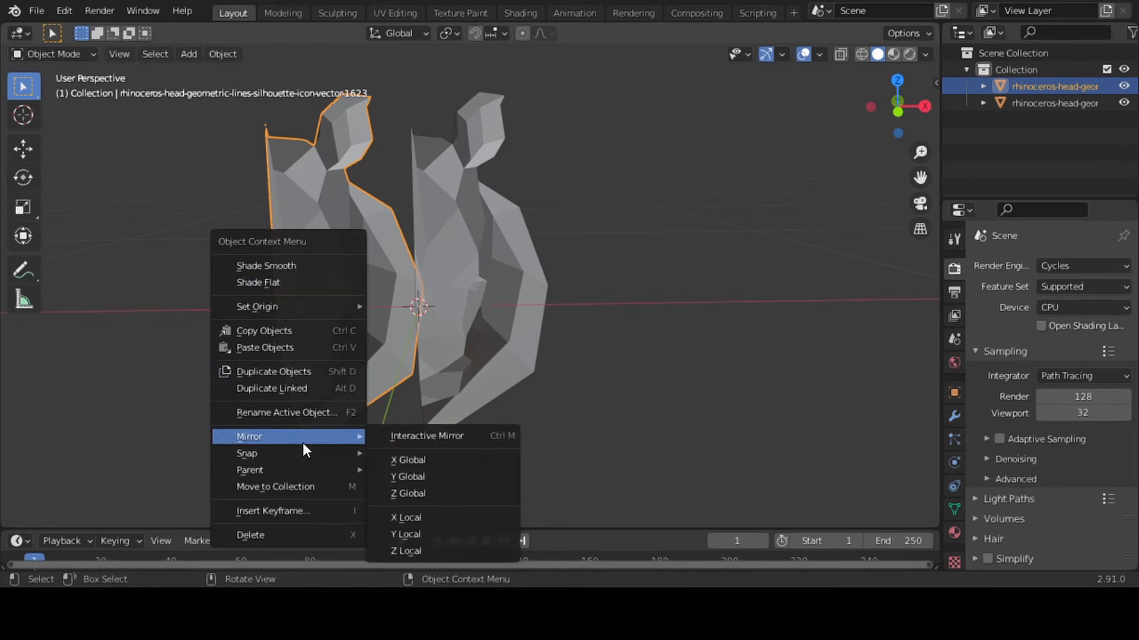
pyautogui.click(413, 461)
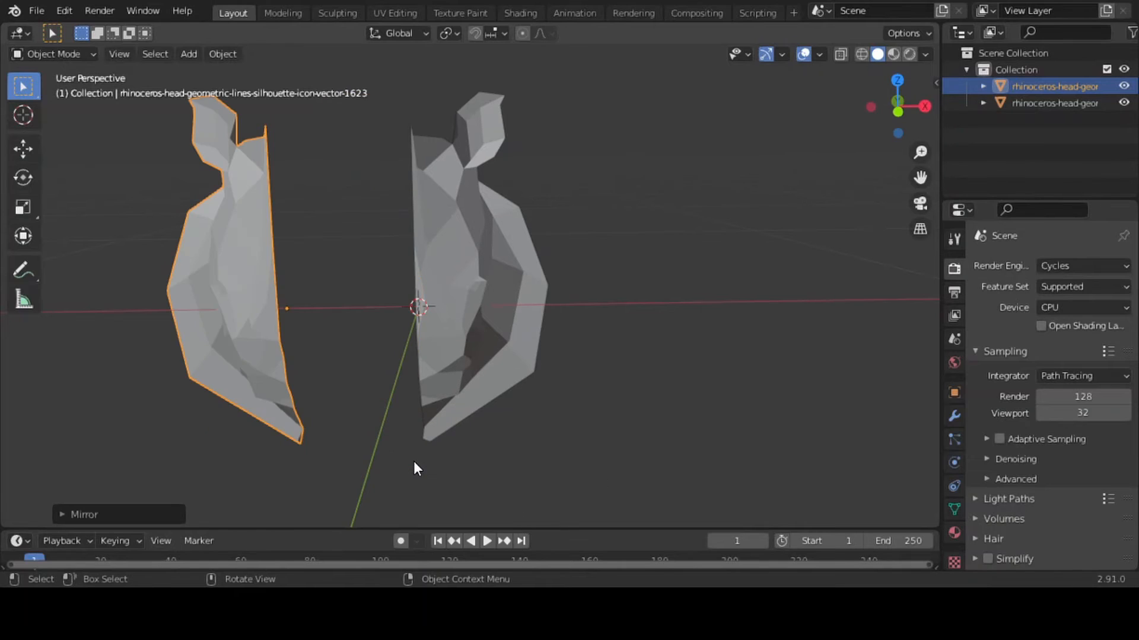
pyautogui.press('g')
pyautogui.press('x')
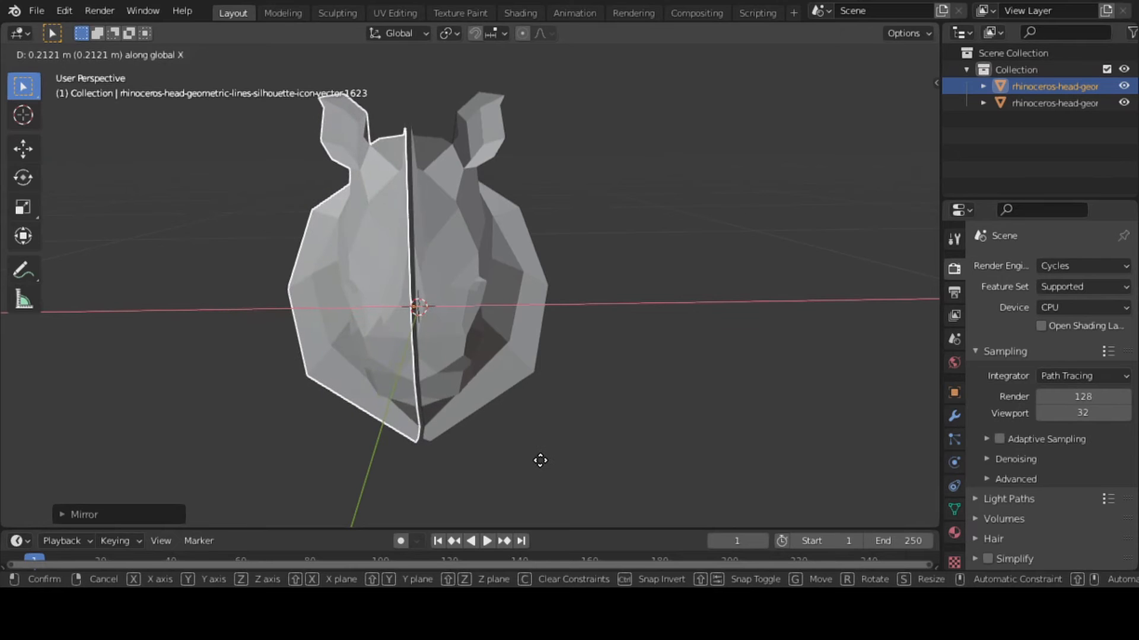
pyautogui.click(539, 460)
# Close the centre gap by moving the mirrored half about 0.008 m further along global X, and deselect it
pyautogui.press('KP_Decimal')
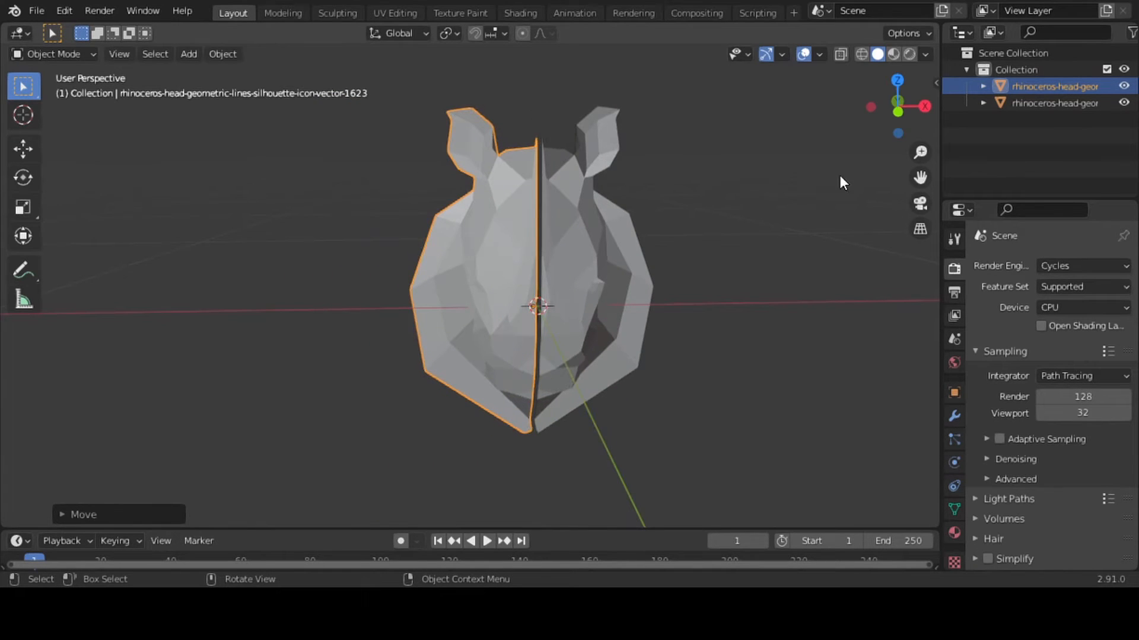
pyautogui.moveTo(924, 153)
pyautogui.mouseDown()
pyautogui.moveTo(924, 142)
pyautogui.moveTo(923, 153)
pyautogui.mouseUp()
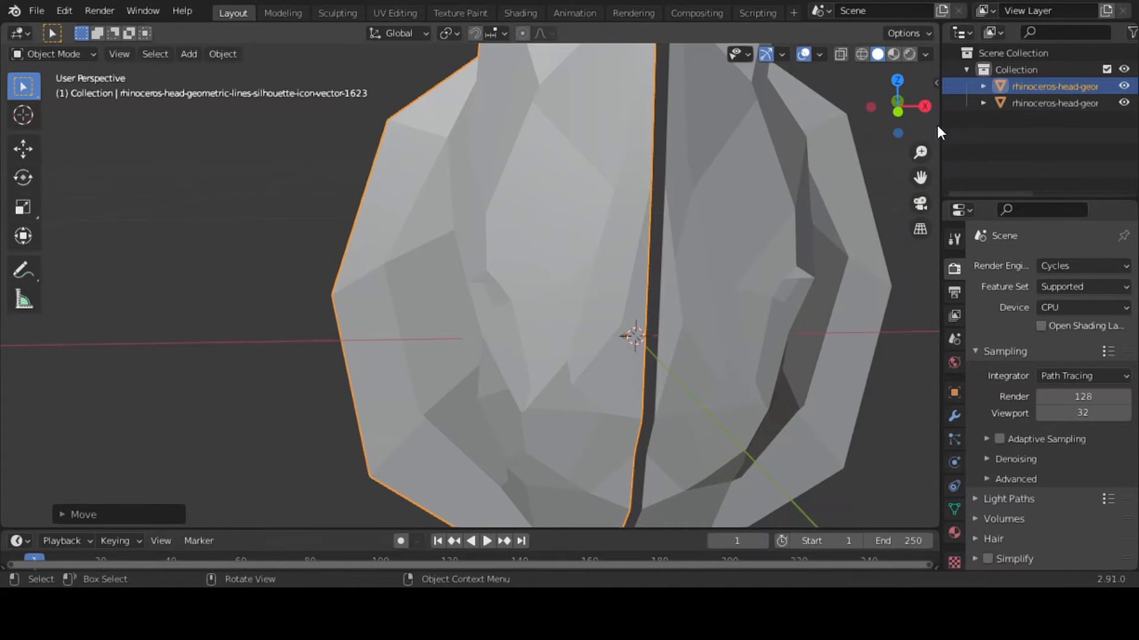
pyautogui.moveTo(902, 104)
pyautogui.mouseDown()
pyautogui.moveTo(882, 93)
pyautogui.moveTo(904, 104)
pyautogui.mouseUp()
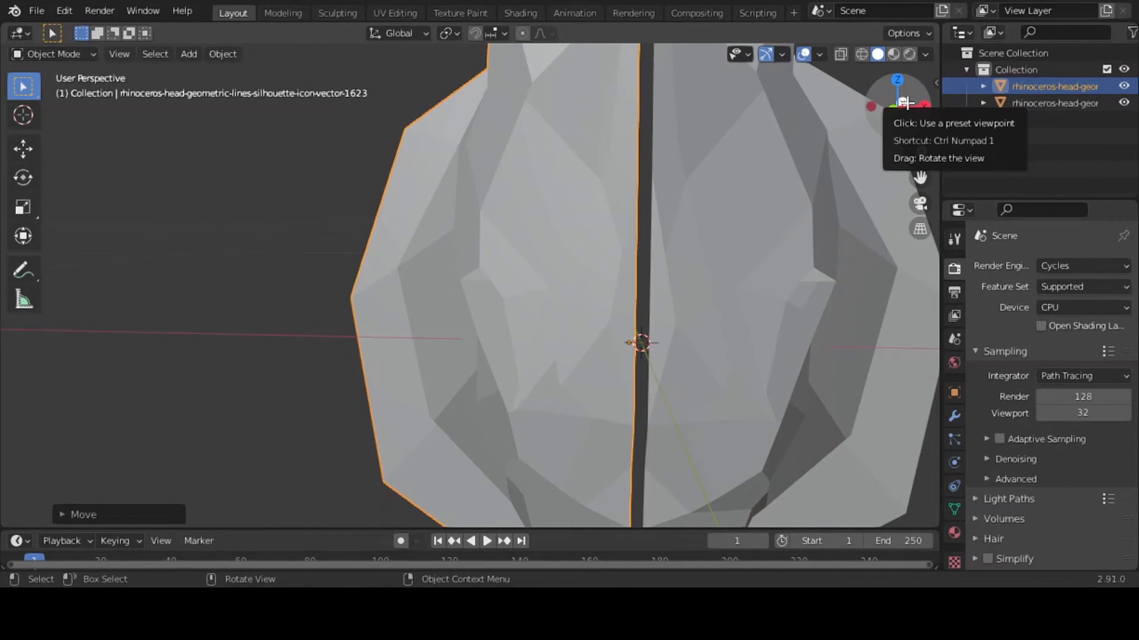
pyautogui.press('g')
pyautogui.press('x')
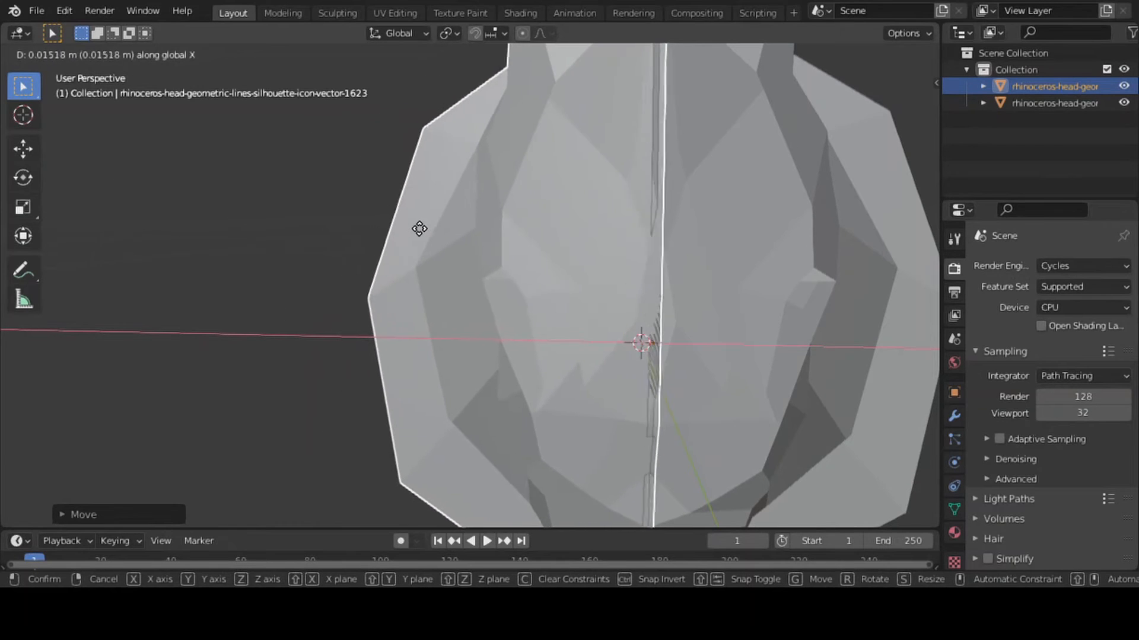
pyautogui.click(451, 230)
pyautogui.click(291, 243)
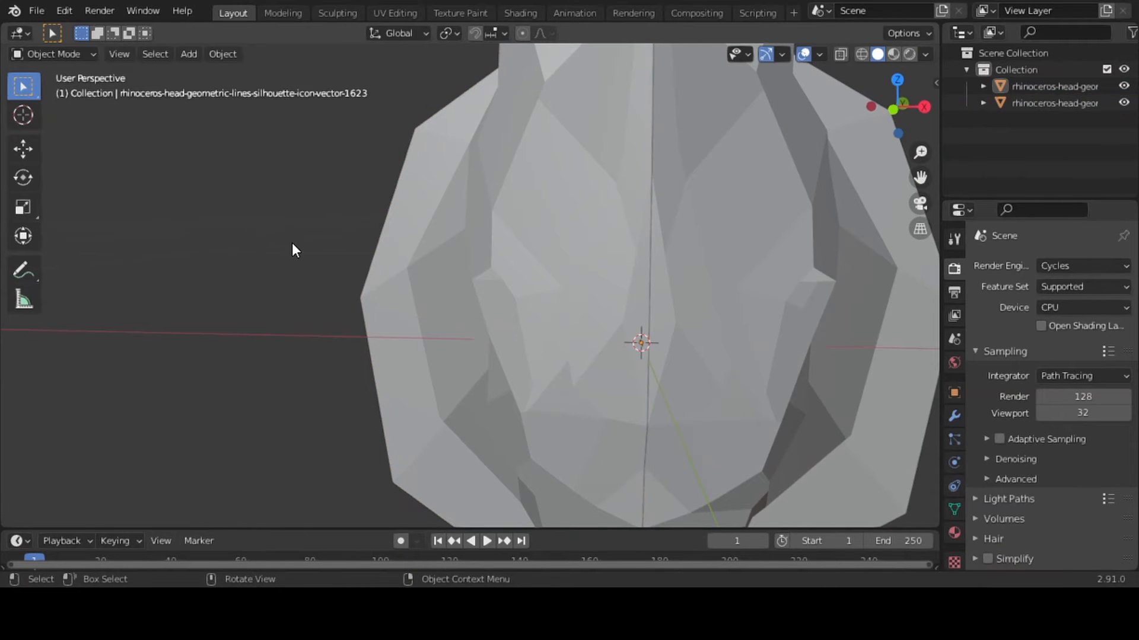
# Select the mirrored half again, nudge it very slightly along global X against the original half, and deselect it
pyautogui.click(617, 252)
pyautogui.press('g')
pyautogui.press('x')
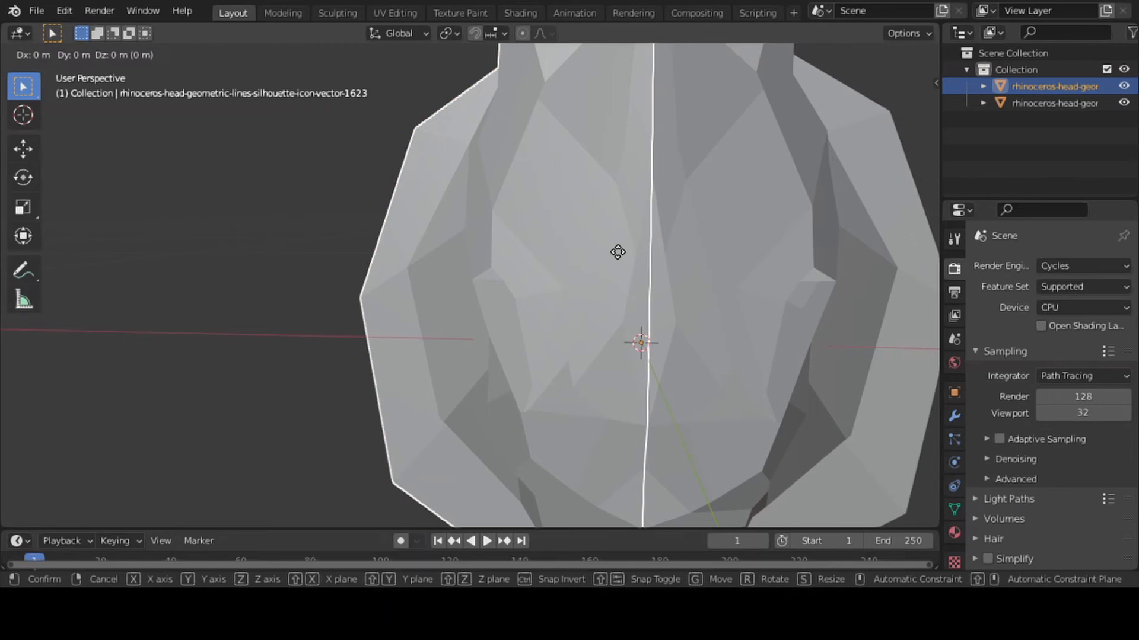
pyautogui.click(628, 252)
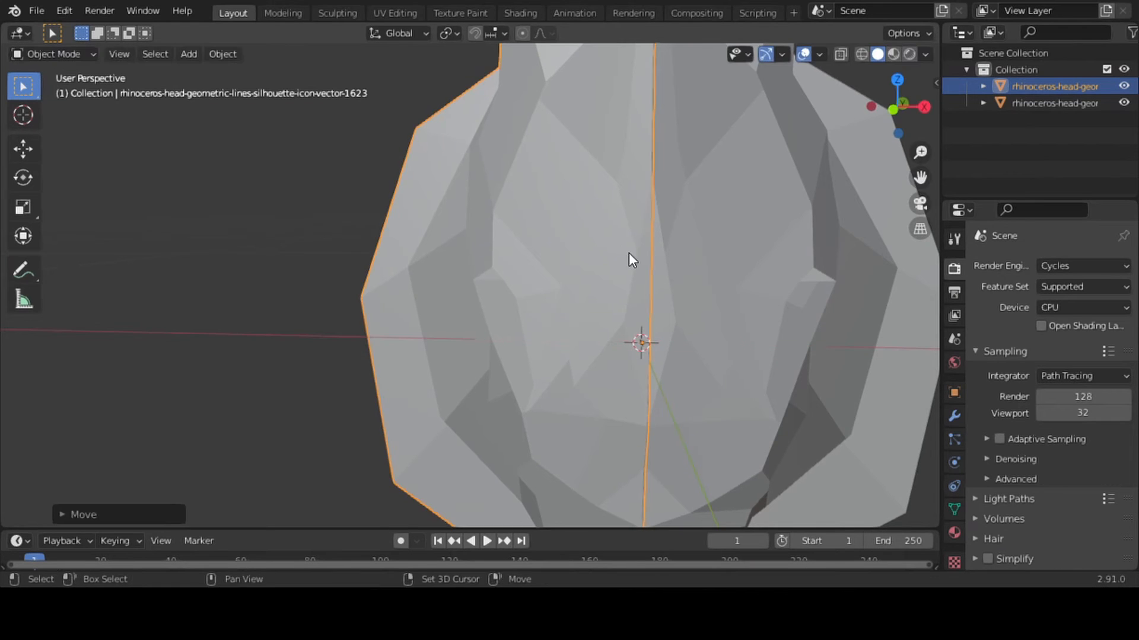
pyautogui.click(285, 267)
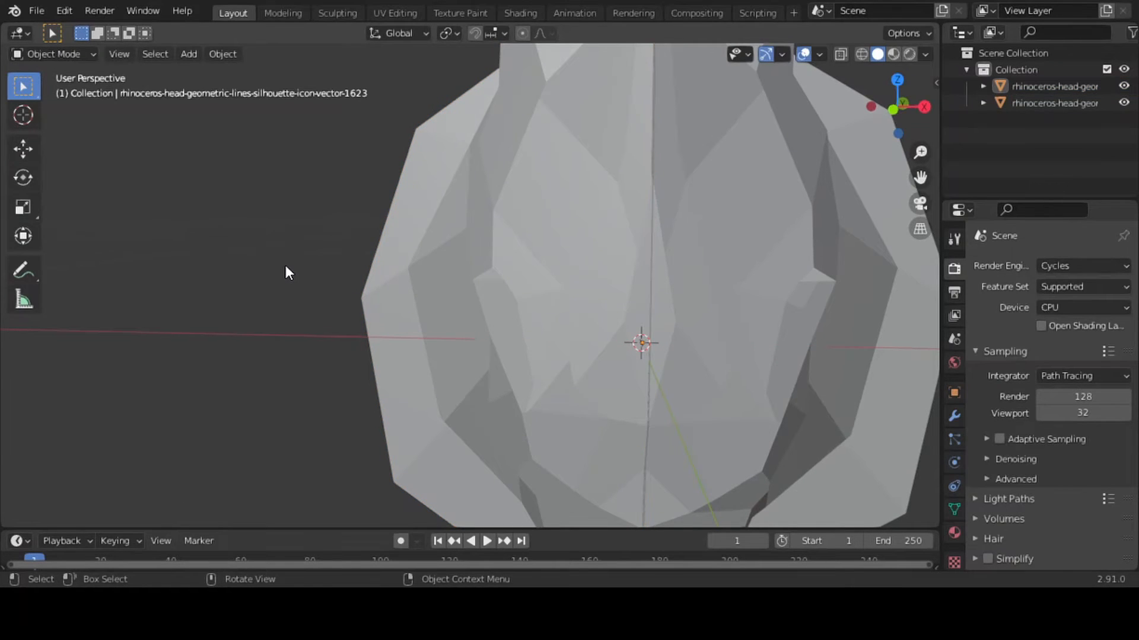
# Select the mirrored half and turn off the viewport overlays to inspect the centre seam
pyautogui.moveTo(893, 117); pyautogui.dragTo(924, 107)
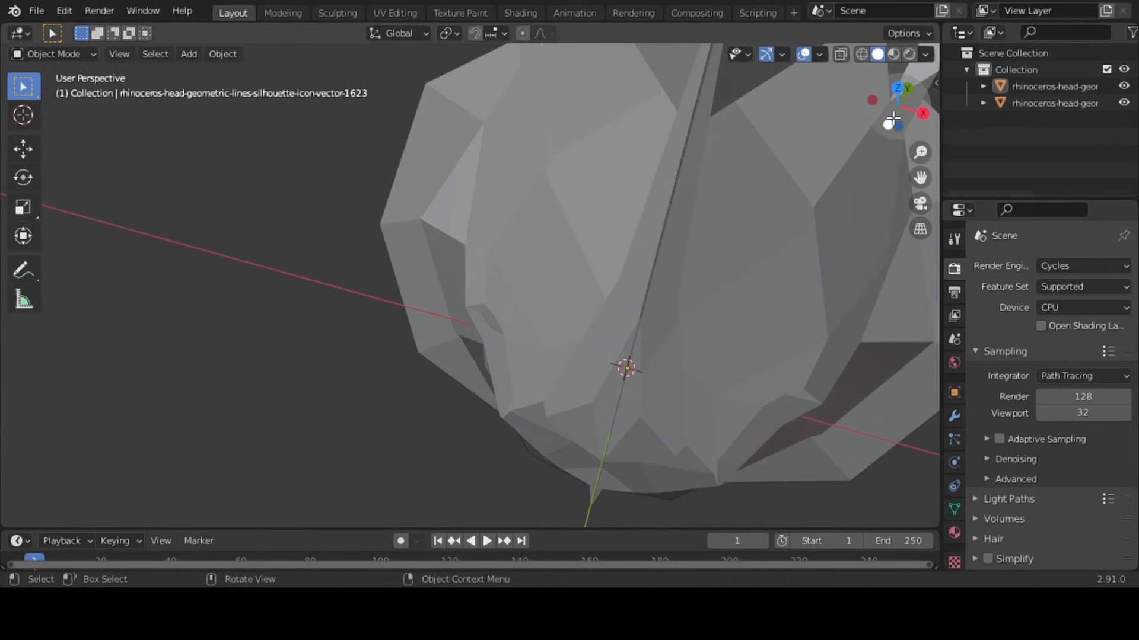
pyautogui.click(621, 176)
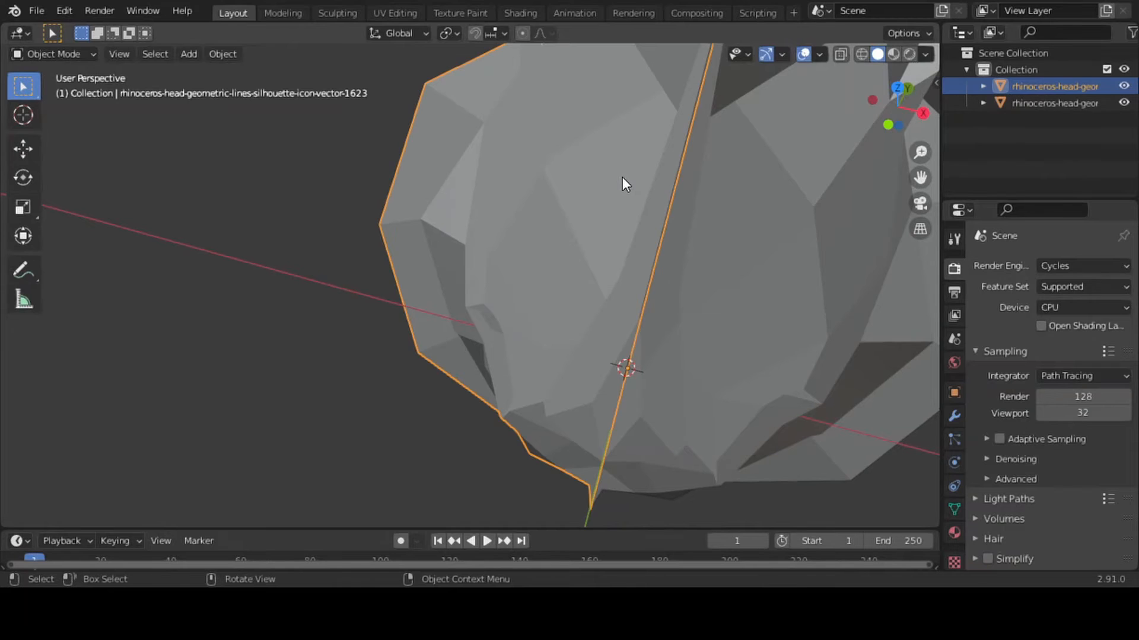
pyautogui.click(807, 53)
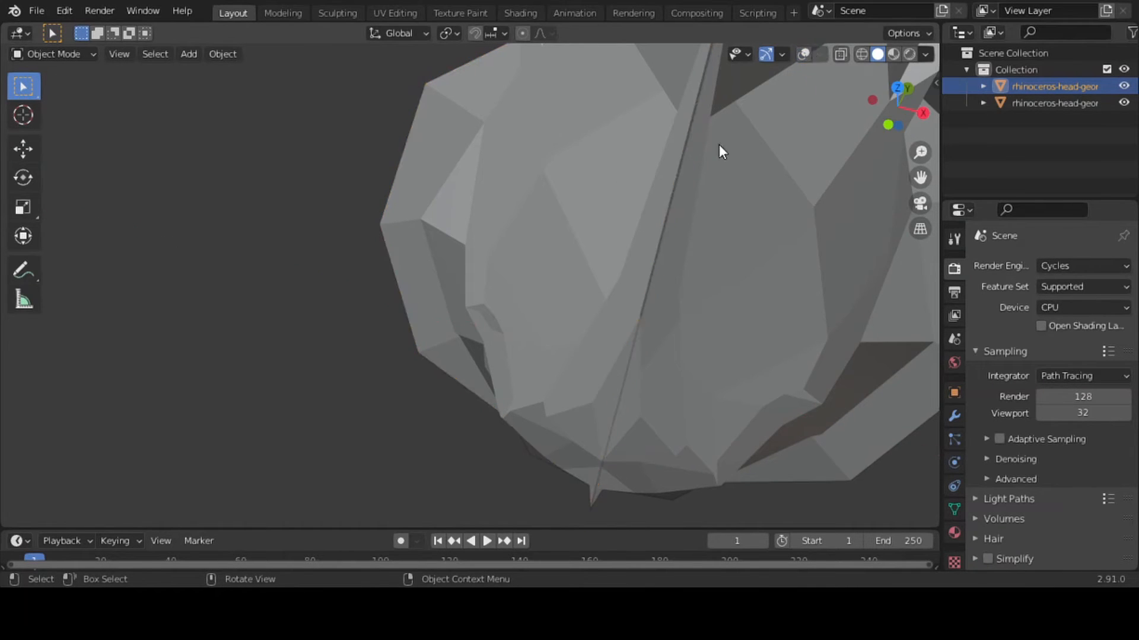
# Nudge the mirrored half very slightly in the negative global X direction at the centre seam and turn the viewport overlays back on
pyautogui.press('x')
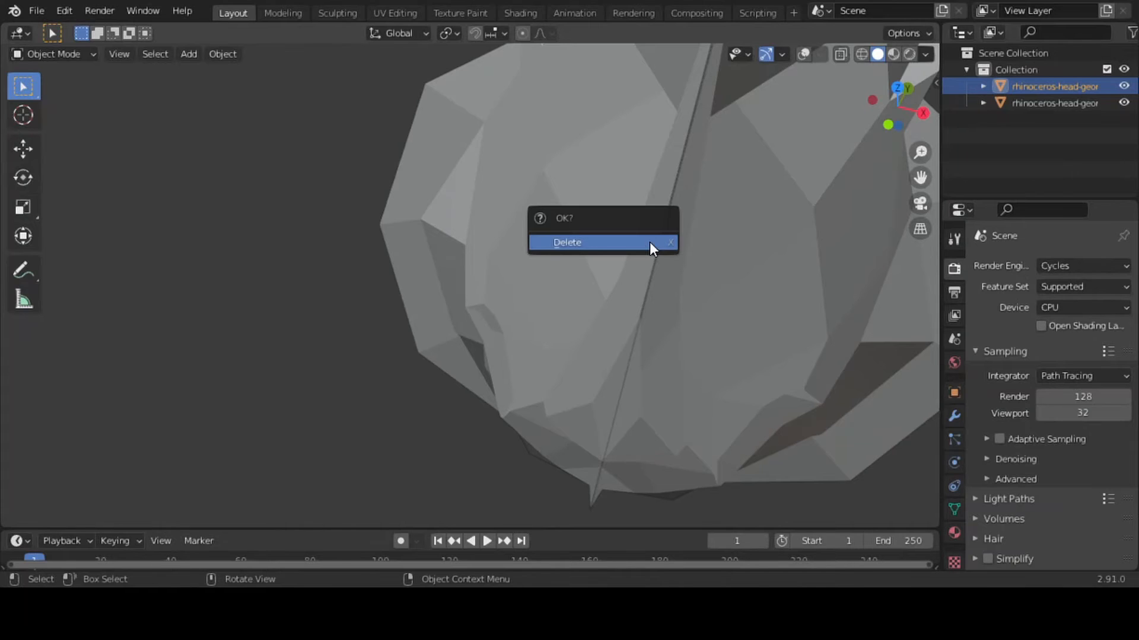
pyautogui.click(644, 184)
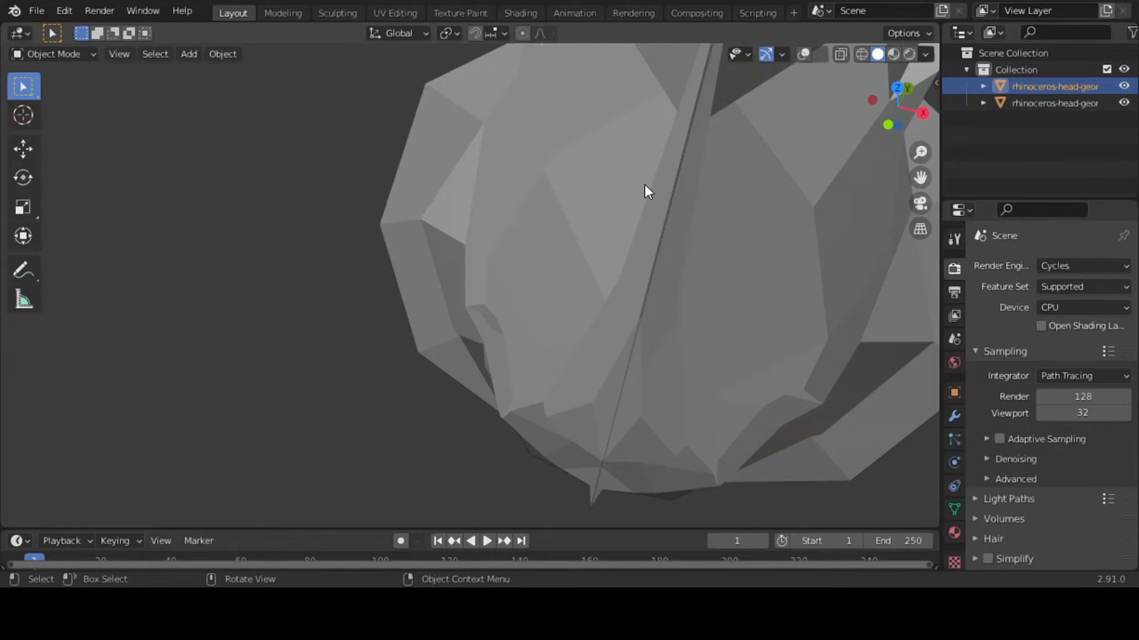
pyautogui.press('g')
pyautogui.press('x')
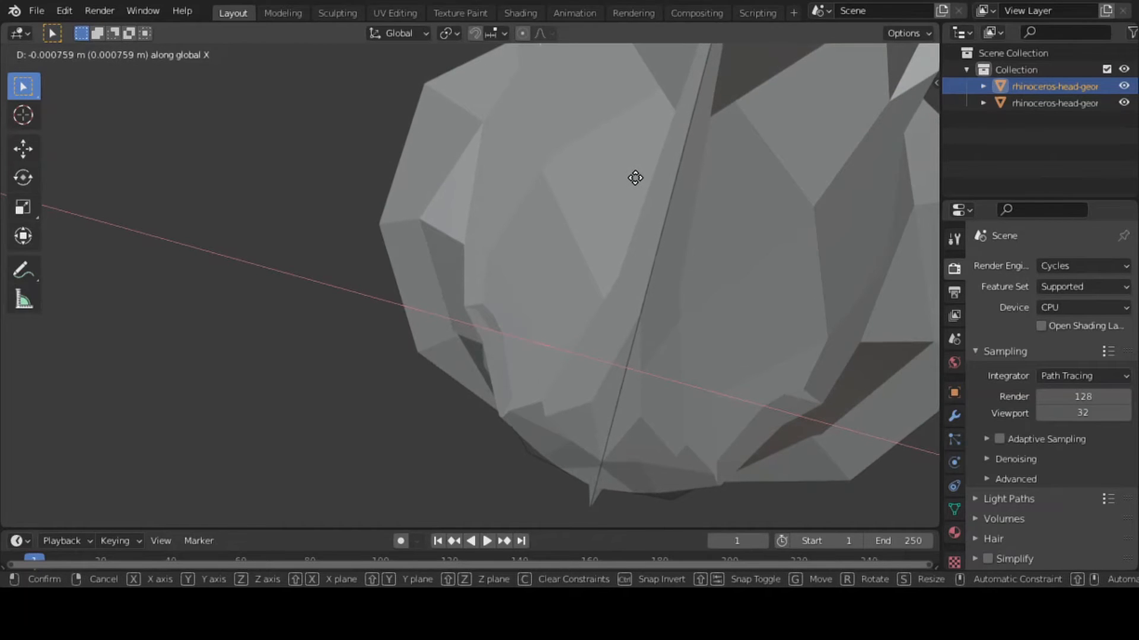
pyautogui.click(639, 178)
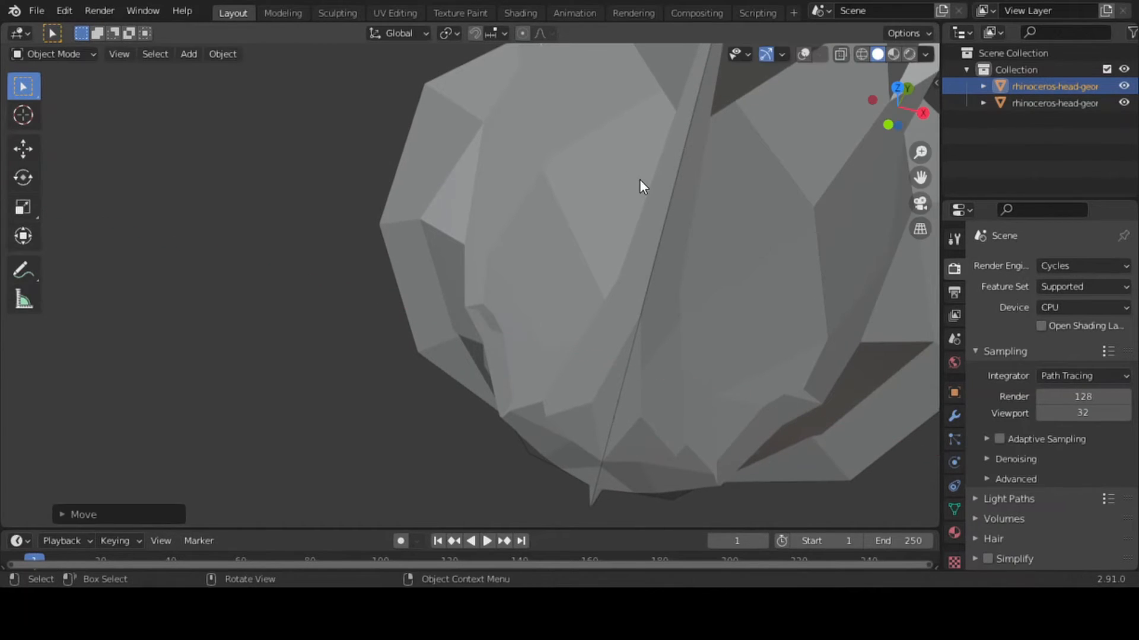
pyautogui.click(803, 54)
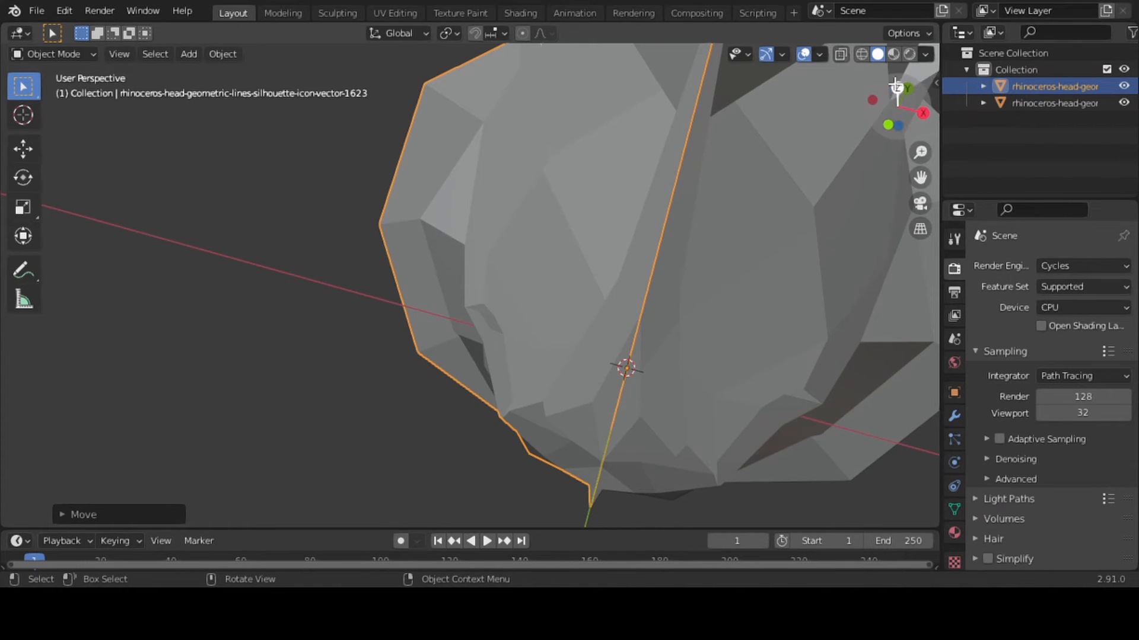
# Remove the existing material slot from the original half and from the mirrored half
pyautogui.moveTo(894, 87); pyautogui.dragTo(935, 36)
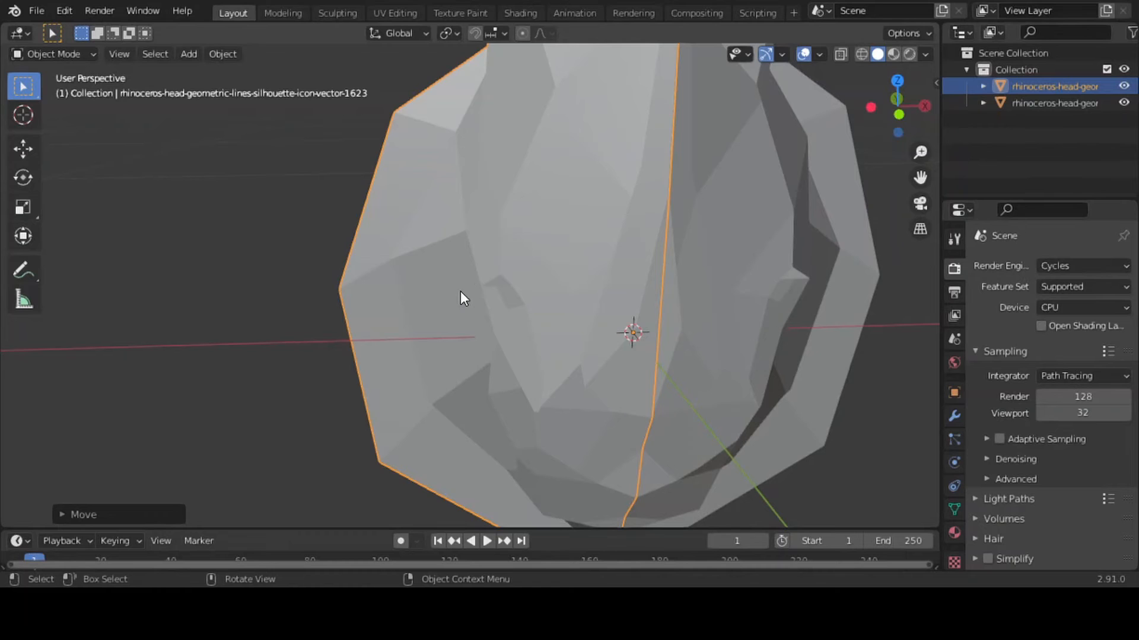
pyautogui.click(746, 298)
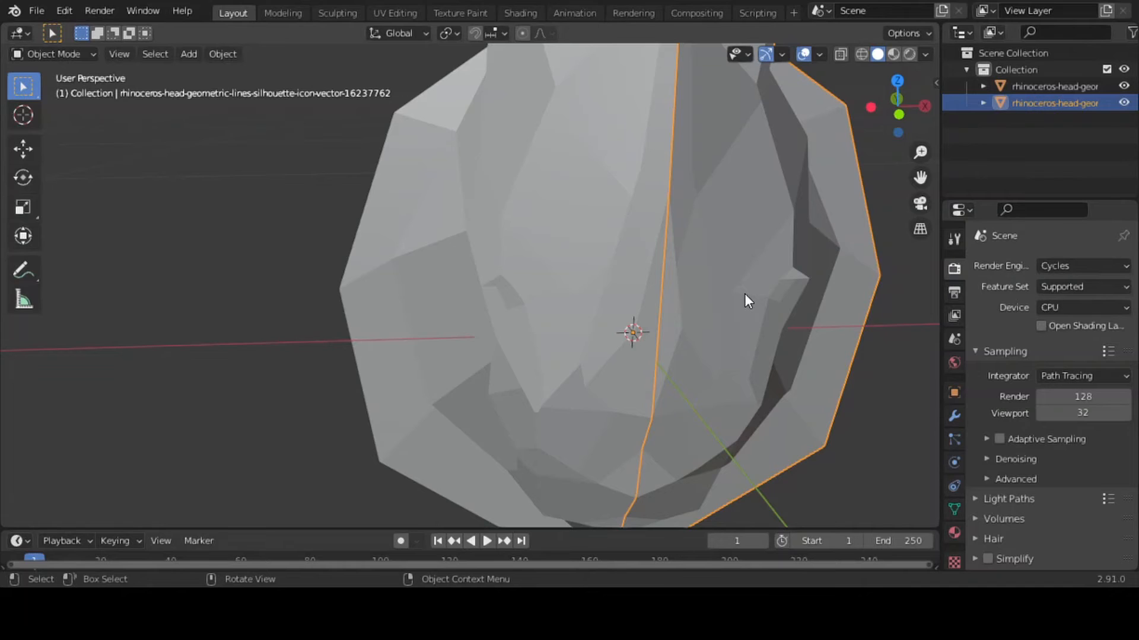
pyautogui.click(954, 417)
pyautogui.click(1080, 267)
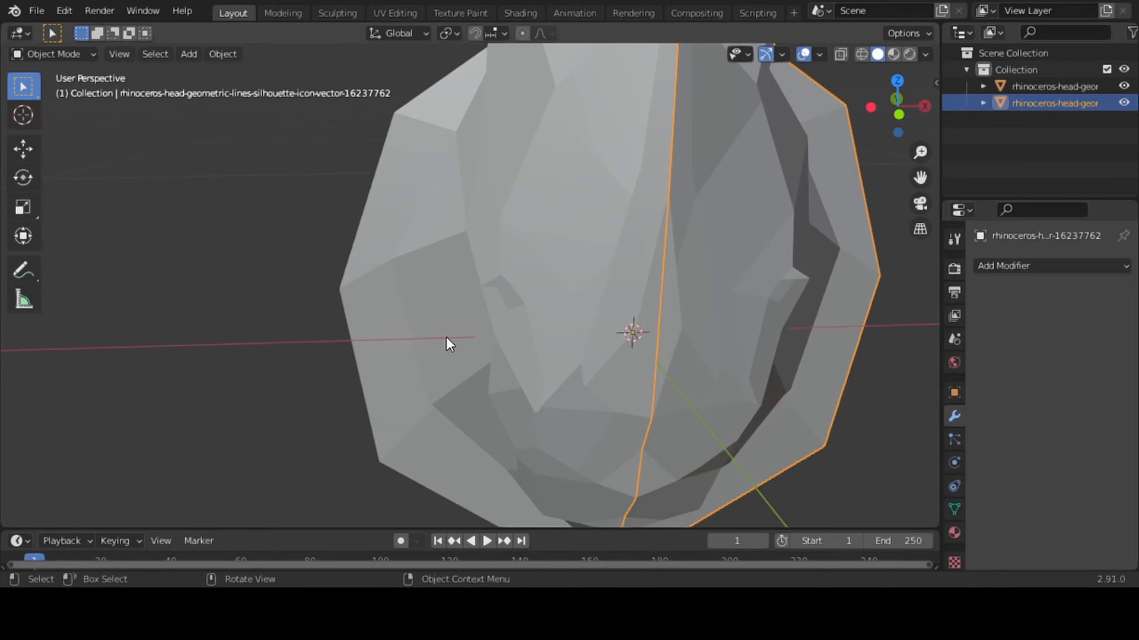
pyautogui.click(446, 337)
pyautogui.click(736, 325)
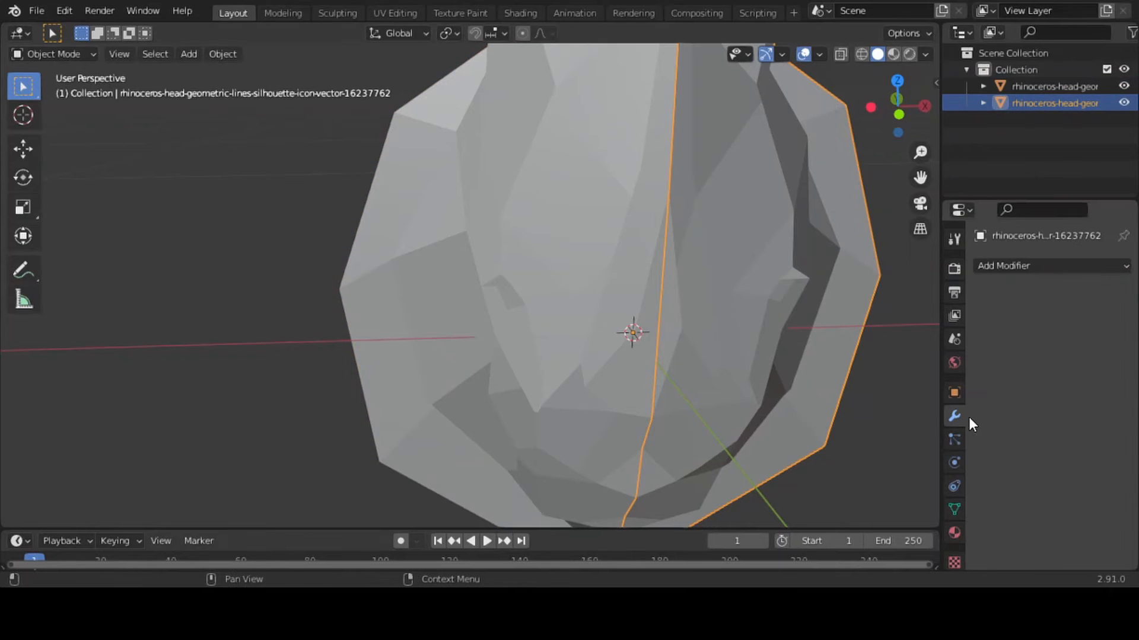
pyautogui.click(955, 533)
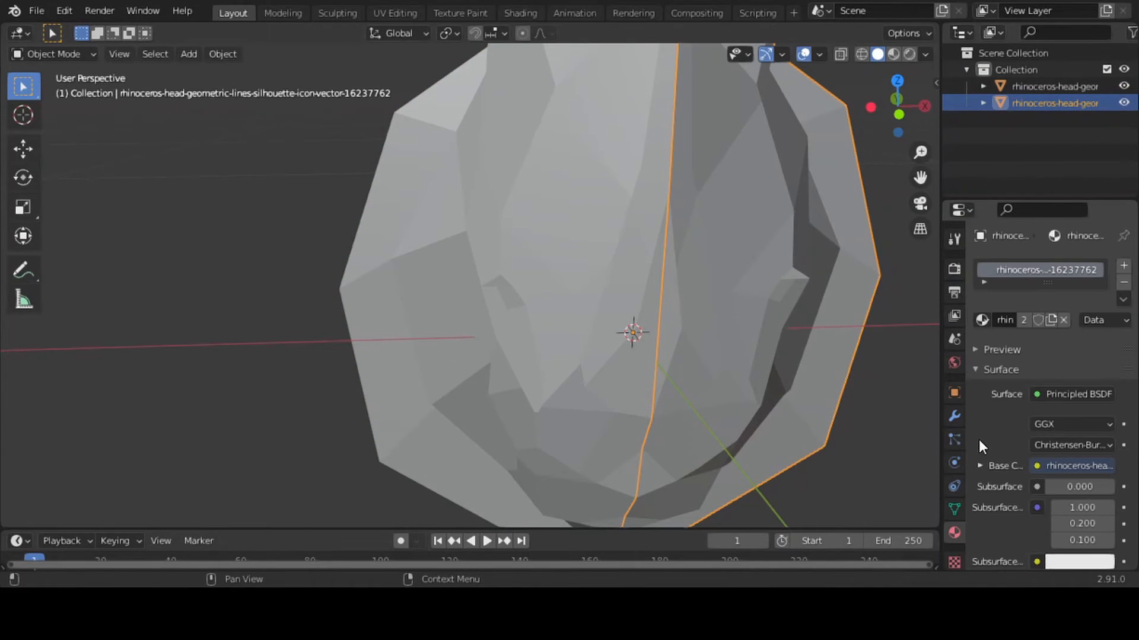
pyautogui.click(1123, 282)
pyautogui.click(547, 236)
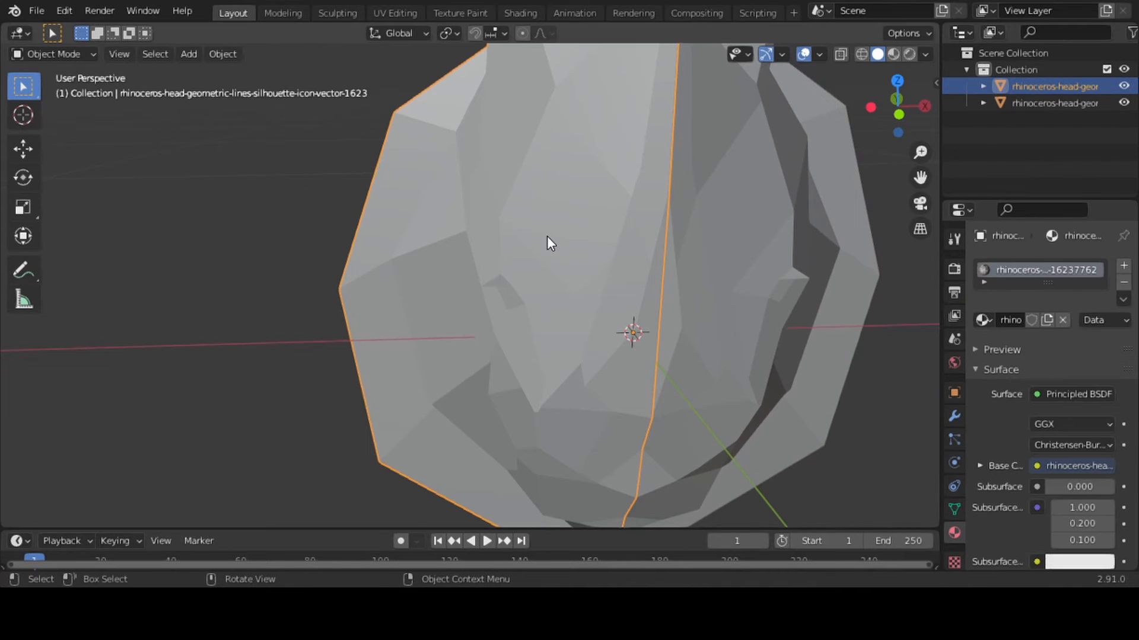
pyautogui.click(1123, 282)
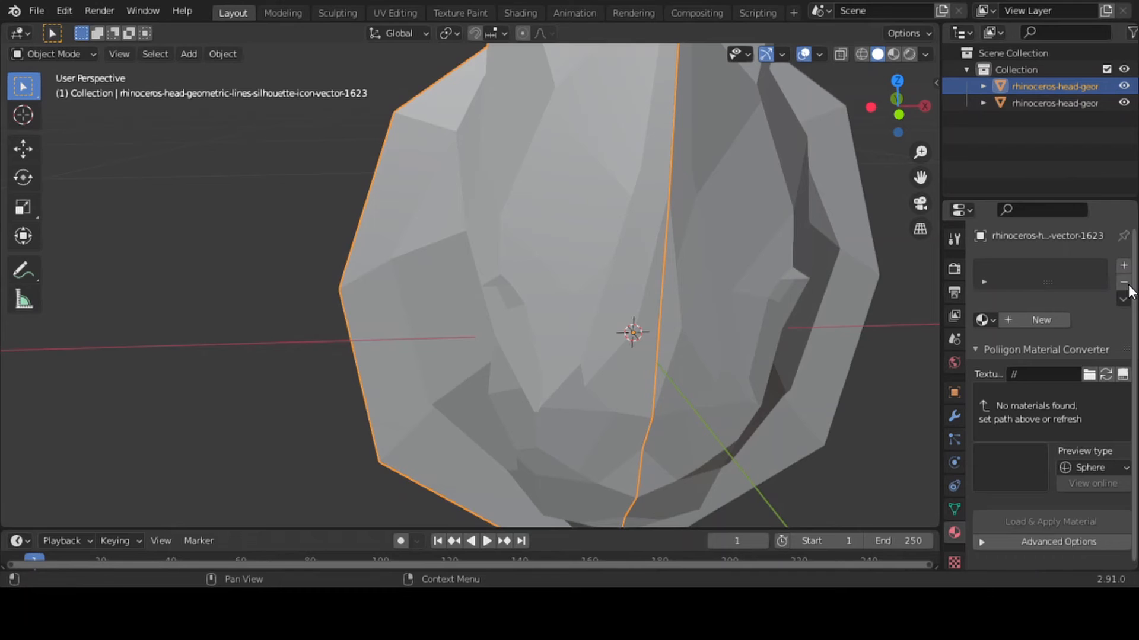
# Add a Wireframe modifier to the original half, with Boundary enabled and the thickness set to 0.006 m
pyautogui.click(816, 301)
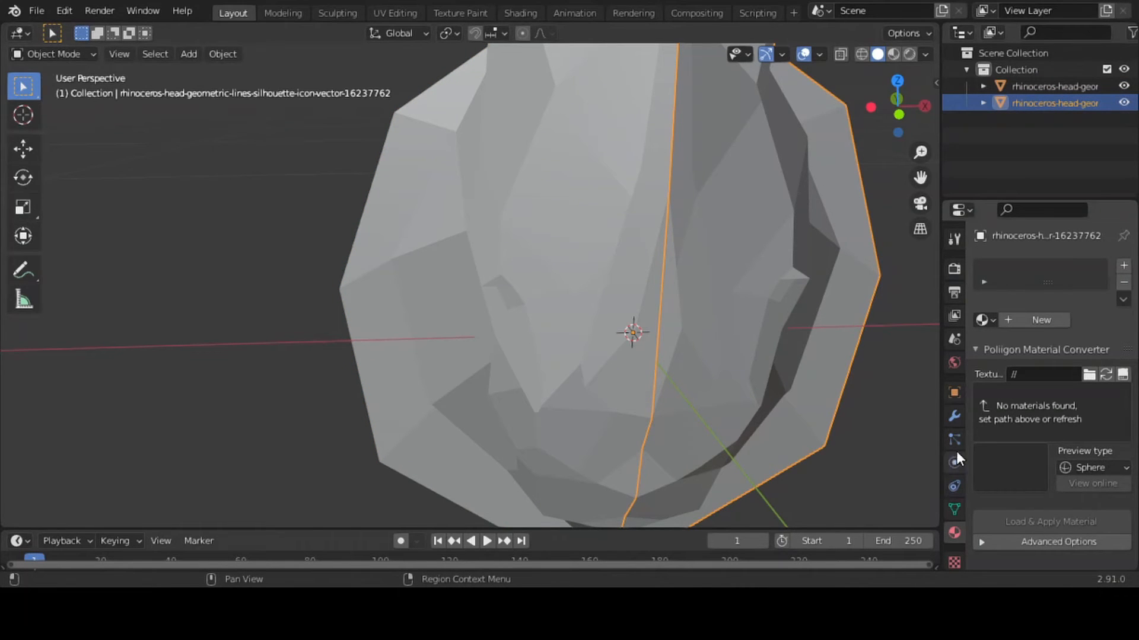
pyautogui.click(955, 415)
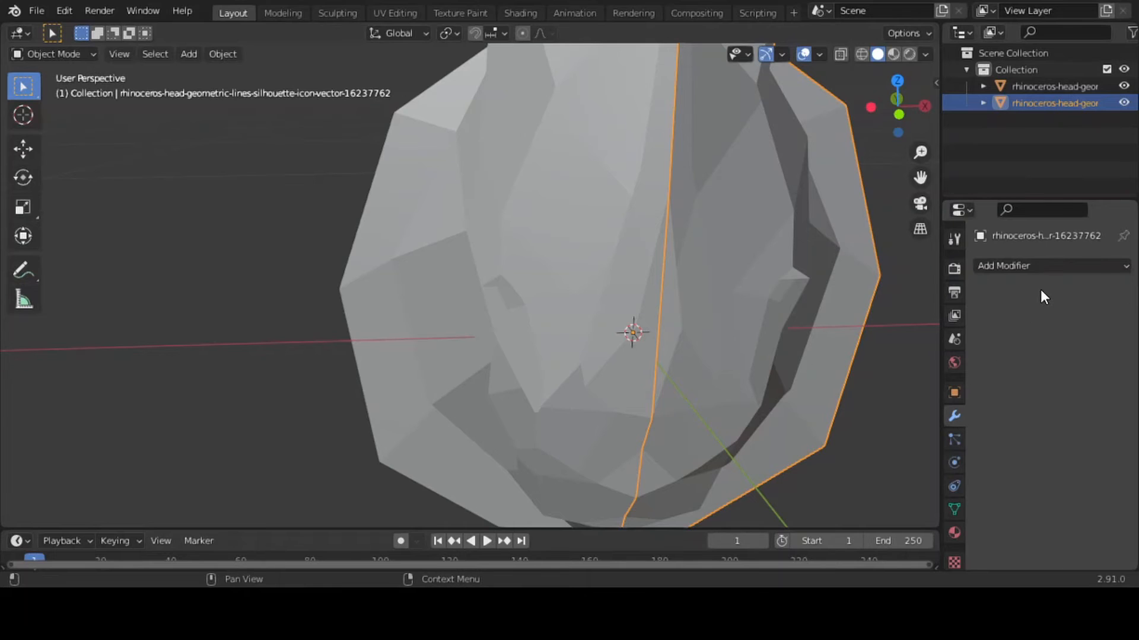
pyautogui.click(1038, 267)
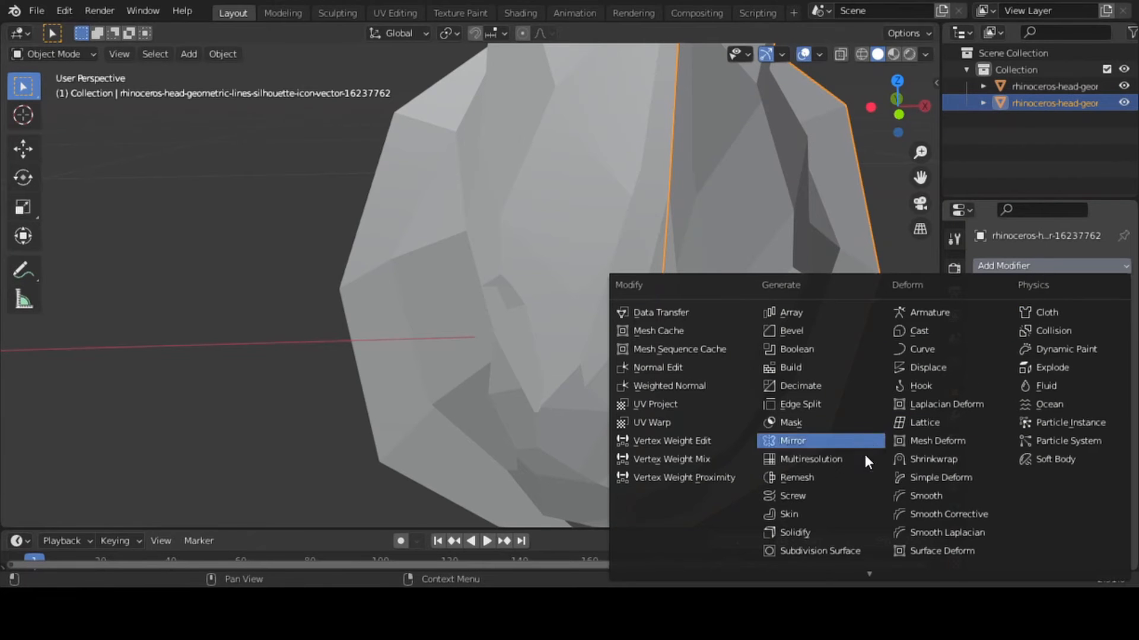
pyautogui.scroll(-3, 869, 570)
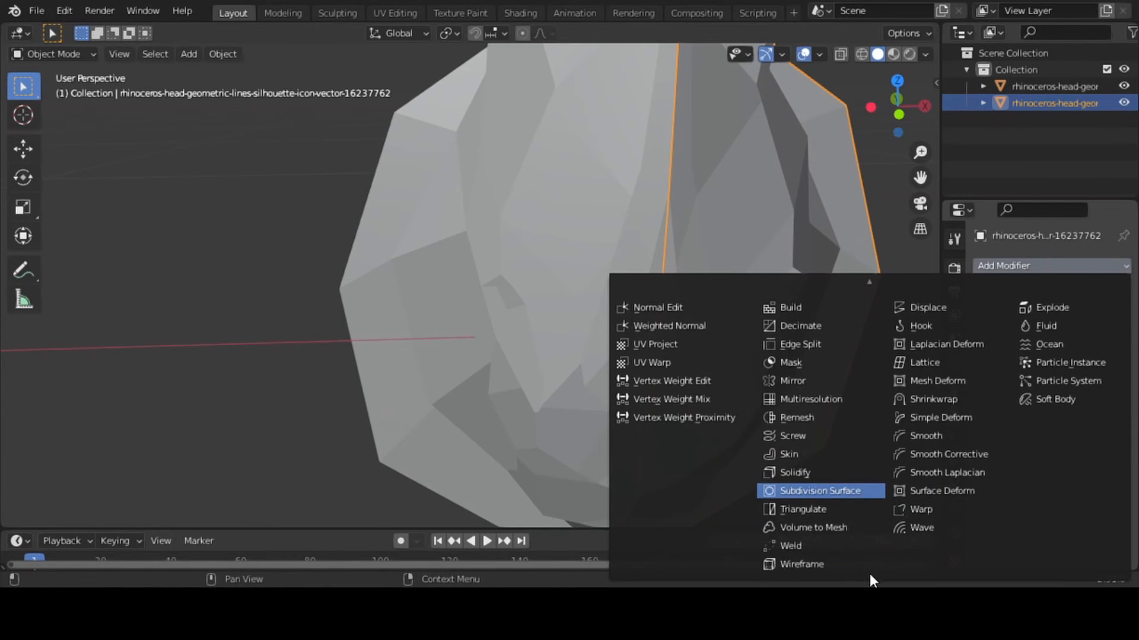
pyautogui.click(801, 564)
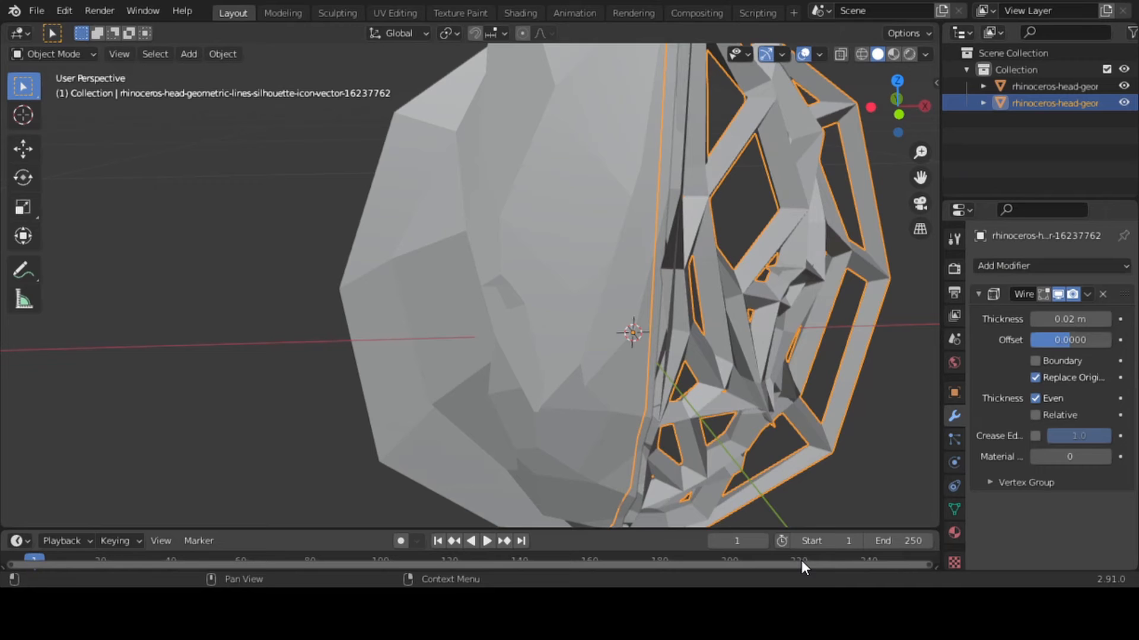
pyautogui.click(1035, 360)
pyautogui.moveTo(1064, 319); pyautogui.dragTo(1048, 319)
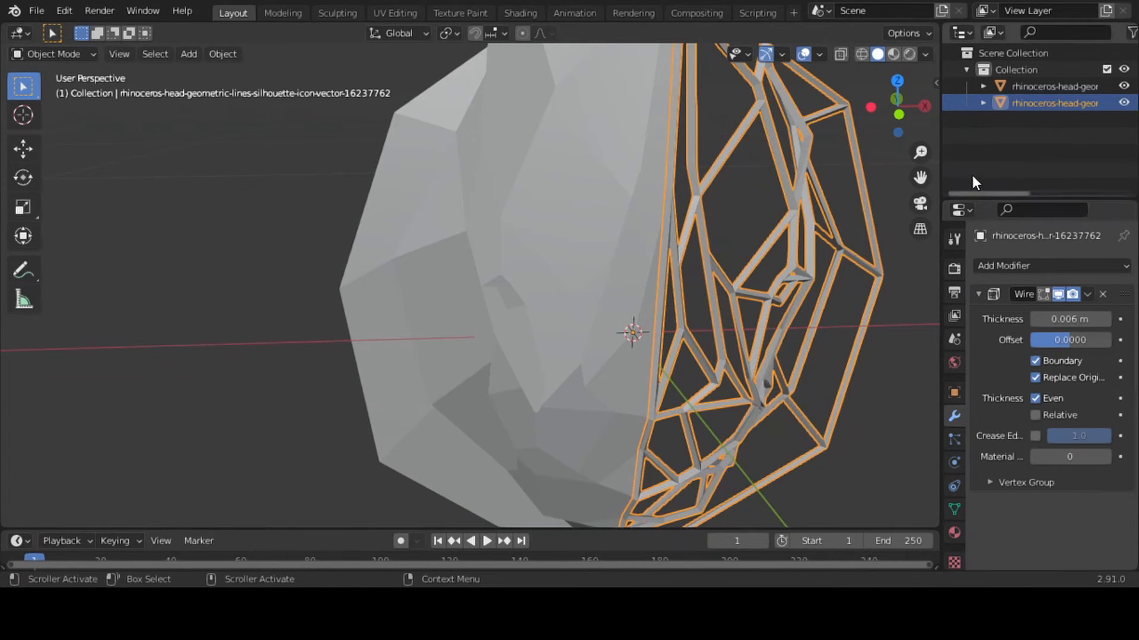
# Bring the whole head into view and select the mirrored solid half
pyautogui.moveTo(897, 107)
pyautogui.mouseDown()
pyautogui.moveTo(795, 118)
pyautogui.moveTo(888, 110)
pyautogui.mouseUp()
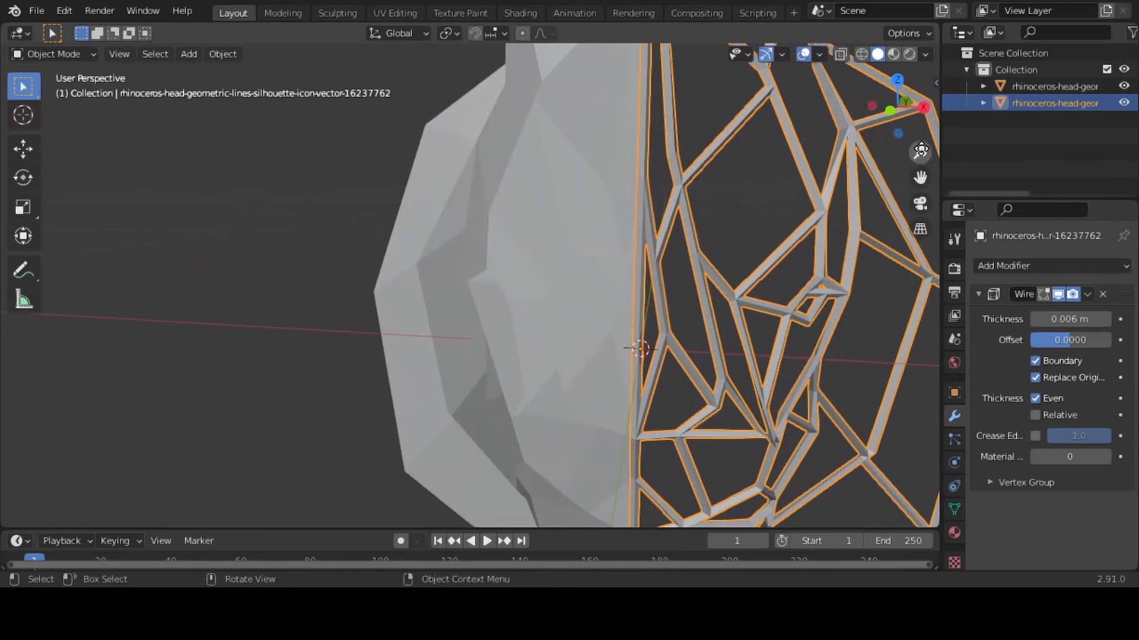
pyautogui.moveTo(922, 151); pyautogui.dragTo(923, 207)
pyautogui.moveTo(897, 97); pyautogui.dragTo(899, 100)
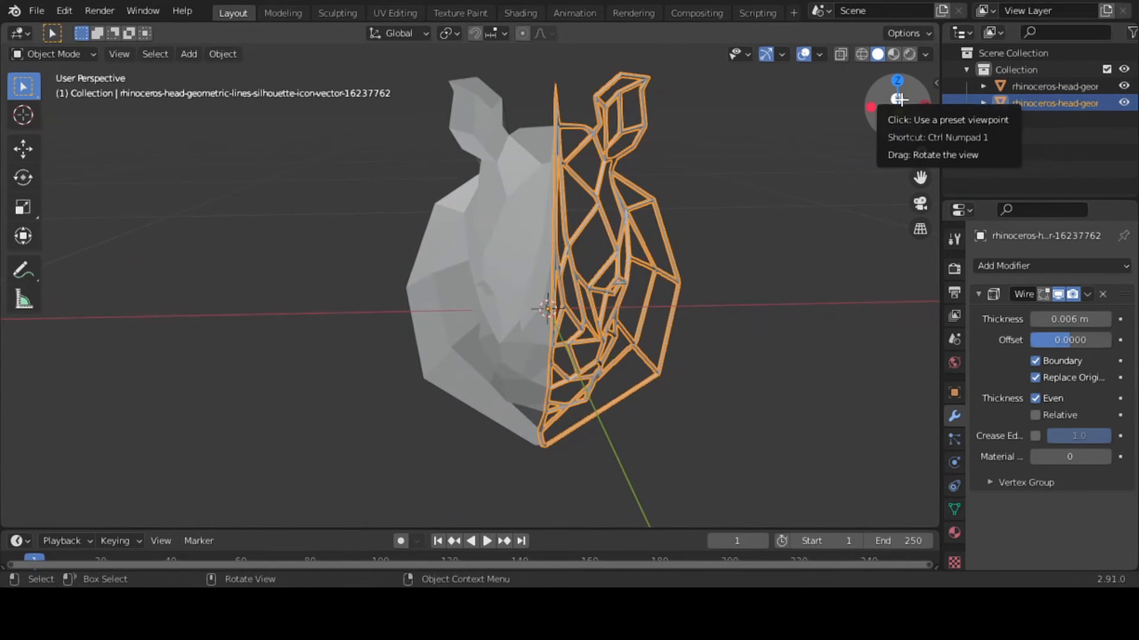
pyautogui.click(524, 279)
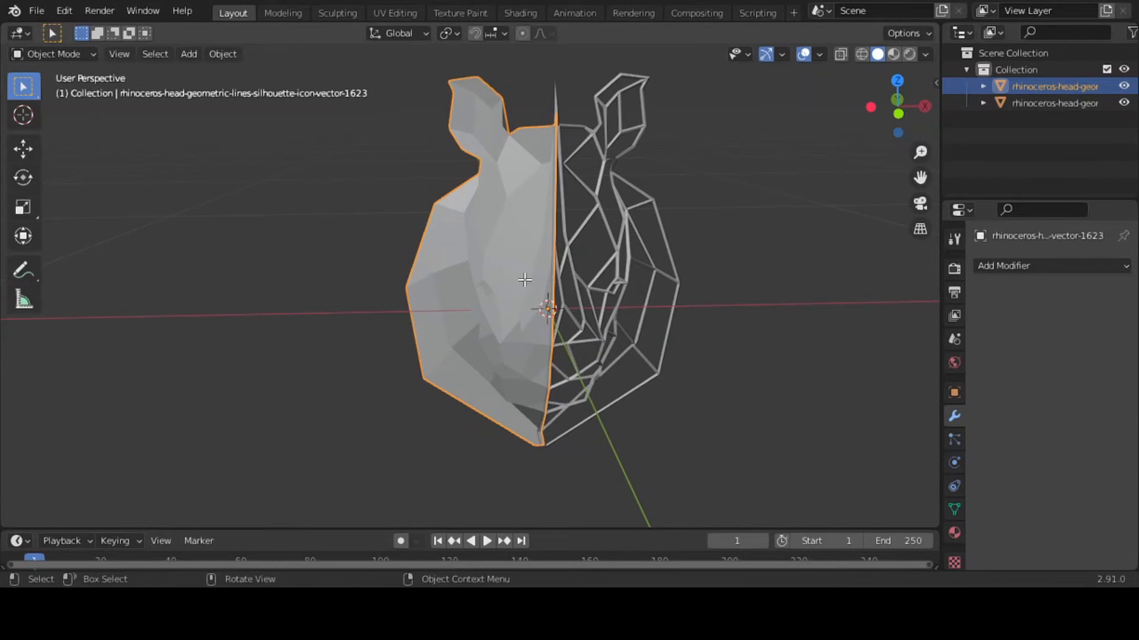
# Enter Edit Mode on the solid half, clear the selection, switch to face selection and create a first new material
pyautogui.press('Tab')
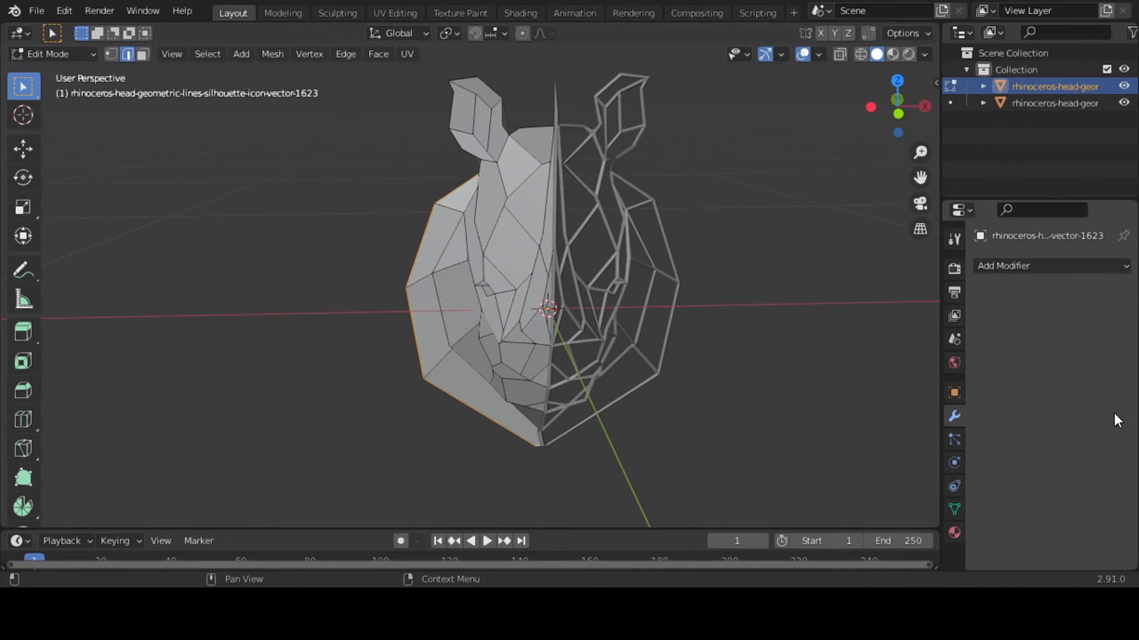
pyautogui.click(954, 532)
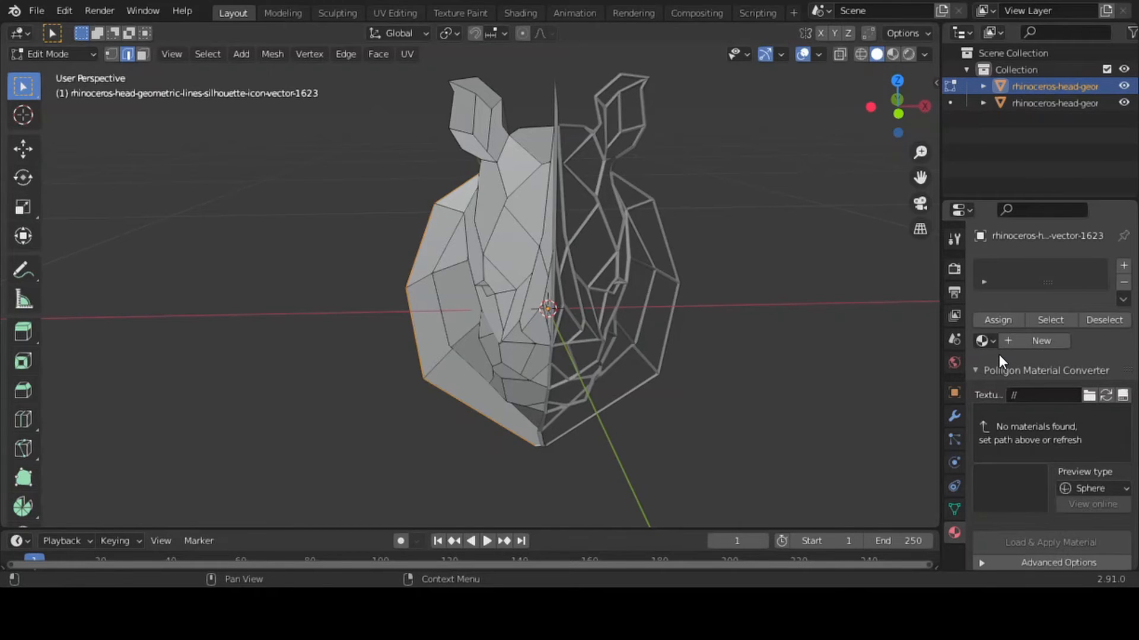
pyautogui.hotkey('alt', 'a')
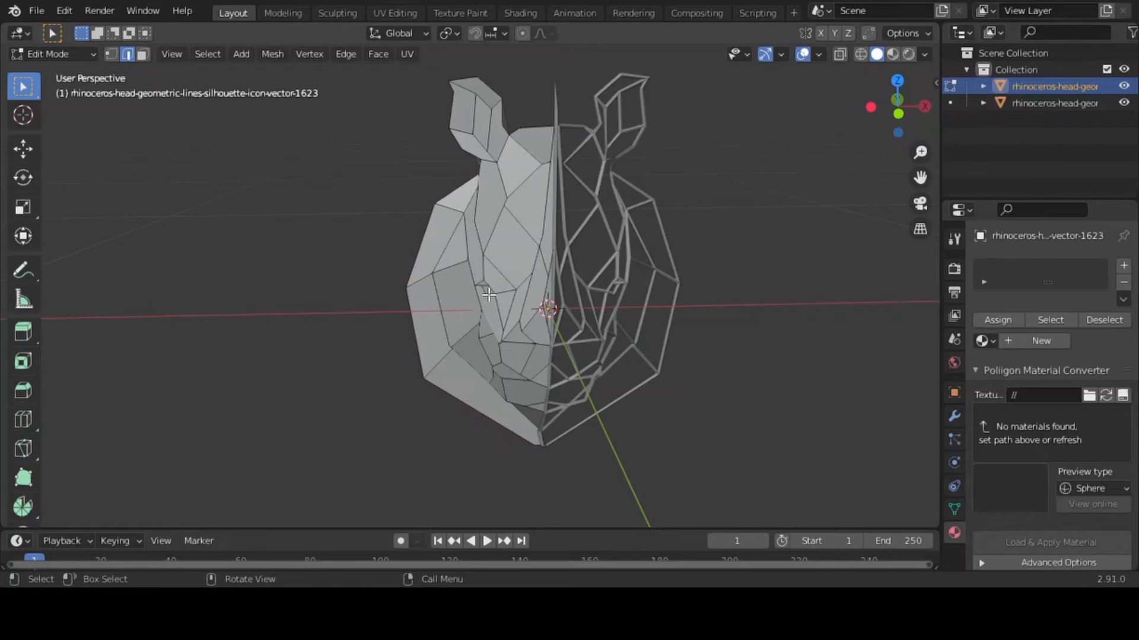
pyautogui.click(142, 54)
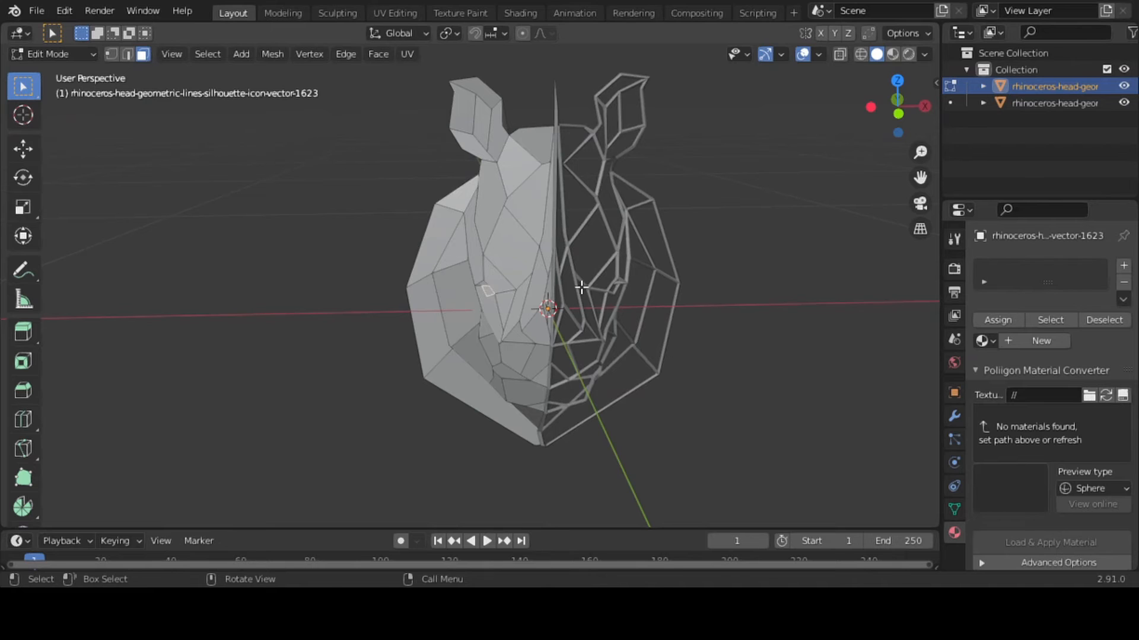
pyautogui.click(1042, 342)
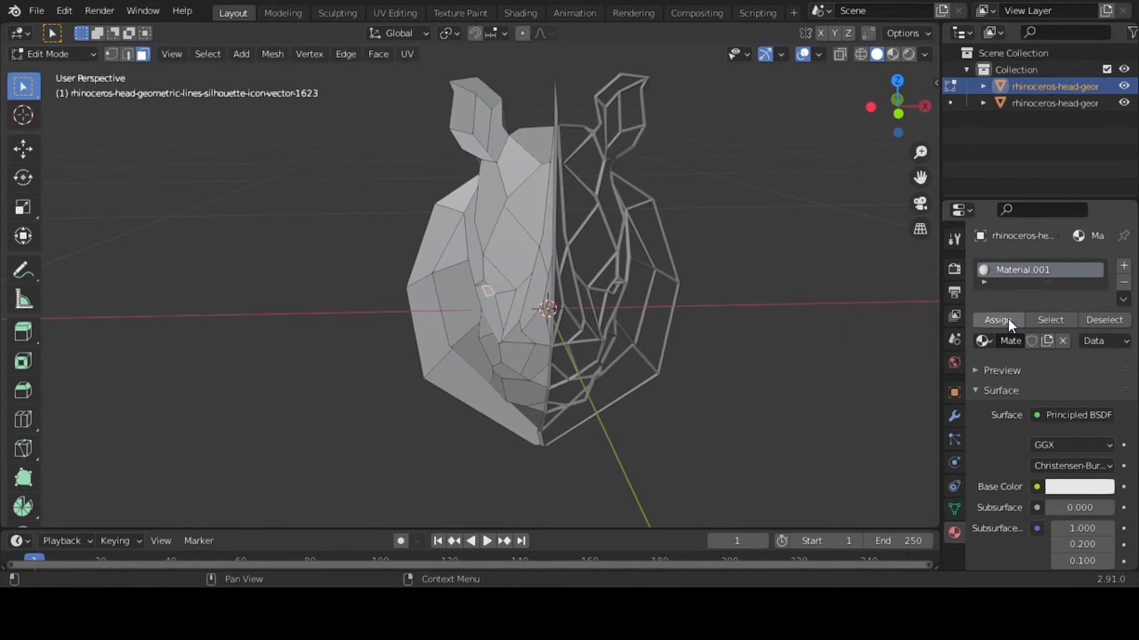
# Select the horn faces along the centre seam of the solid half and assign them a second new material
pyautogui.click(547, 322)
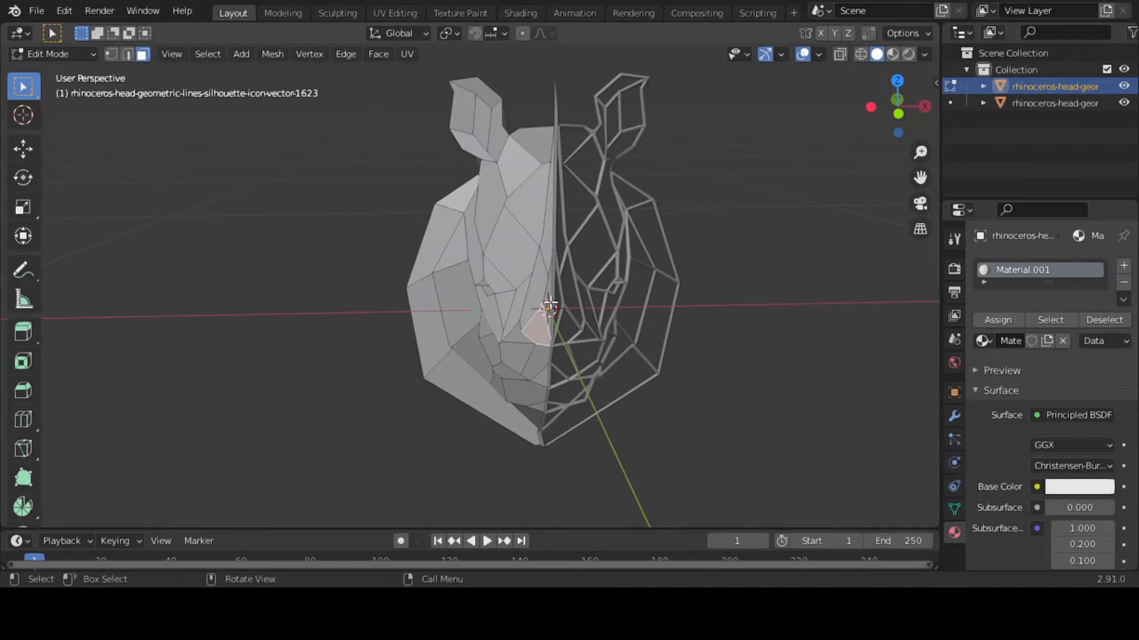
pyautogui.moveTo(920, 152); pyautogui.dragTo(919, 119)
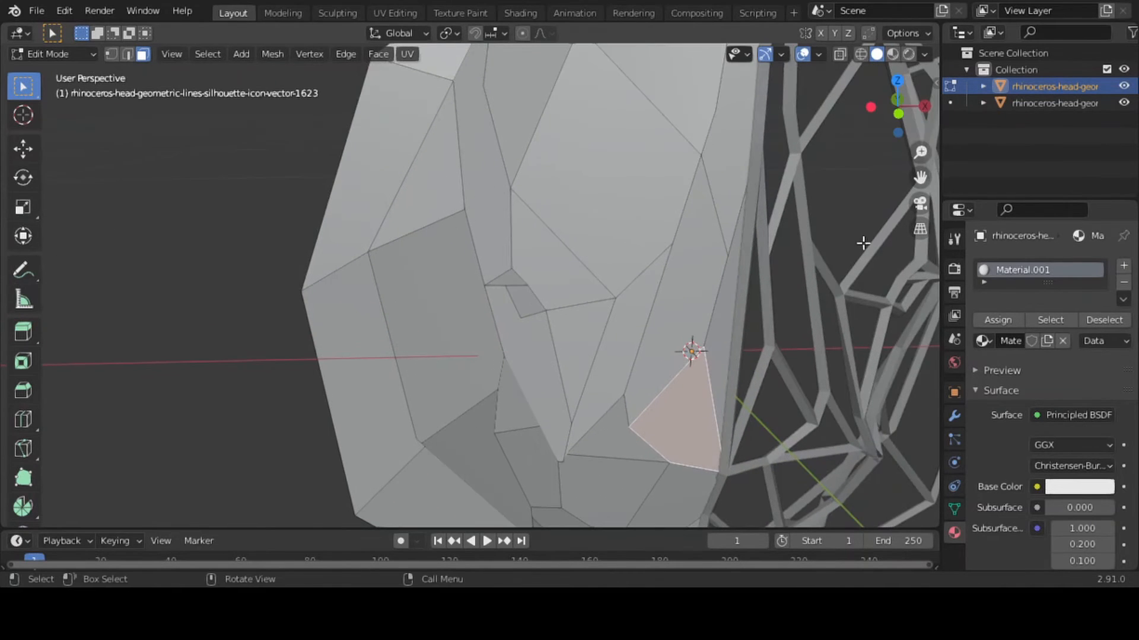
pyautogui.keyDown('shift'); pyautogui.click(723, 364); pyautogui.keyUp('shift')
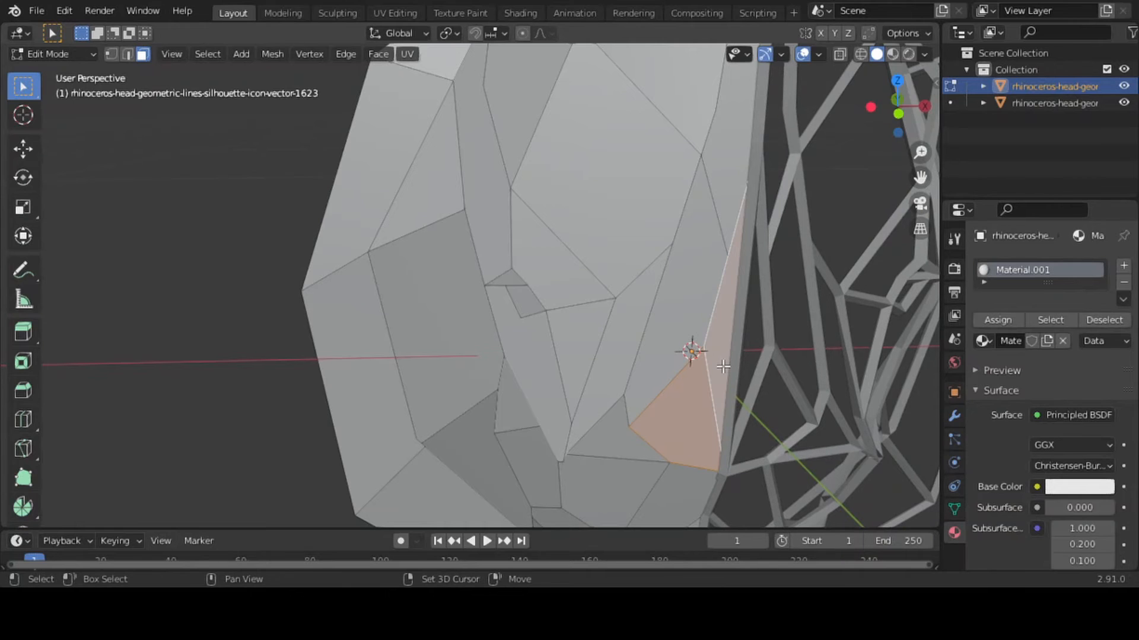
pyautogui.keyDown('shift'); pyautogui.click(700, 330); pyautogui.keyUp('shift')
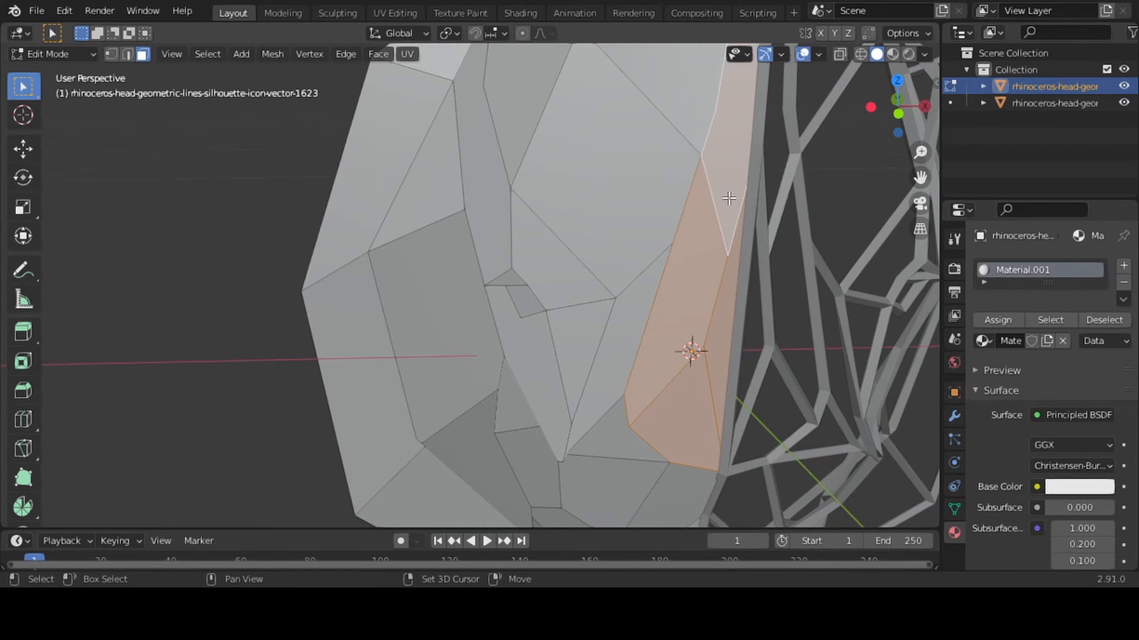
pyautogui.moveTo(920, 153); pyautogui.dragTo(920, 181)
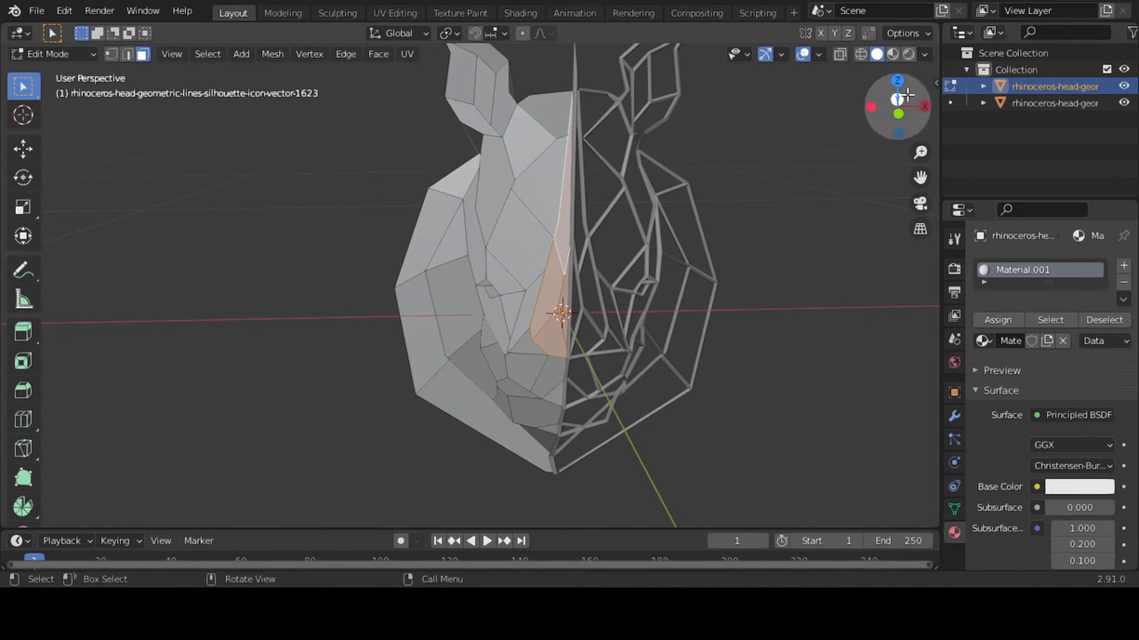
pyautogui.moveTo(924, 190); pyautogui.dragTo(834, 214)
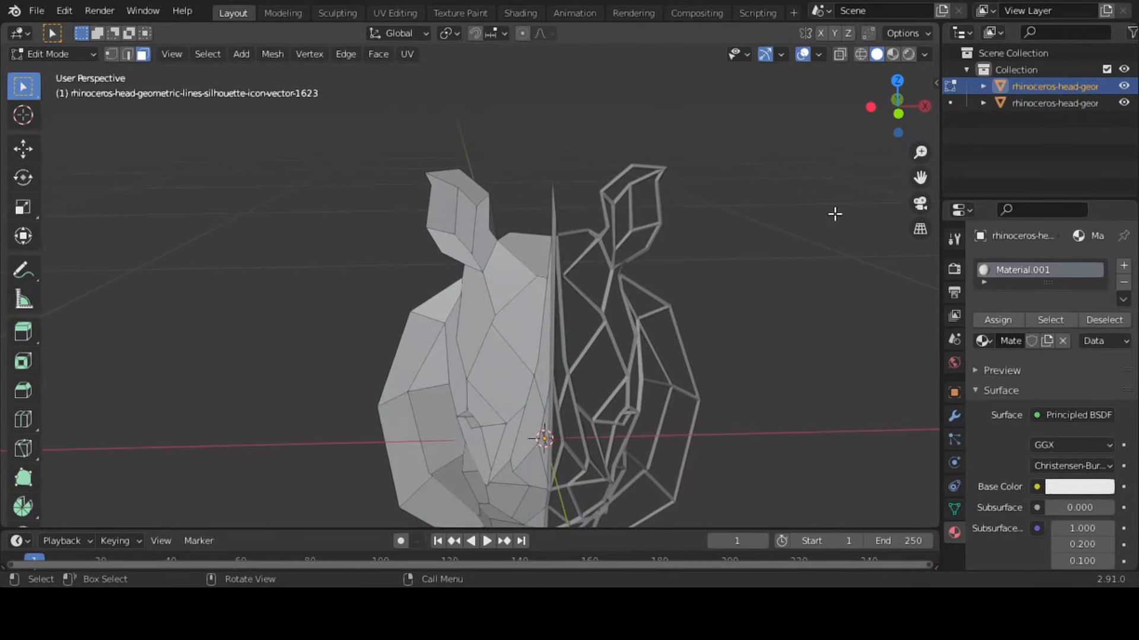
pyautogui.click(615, 320)
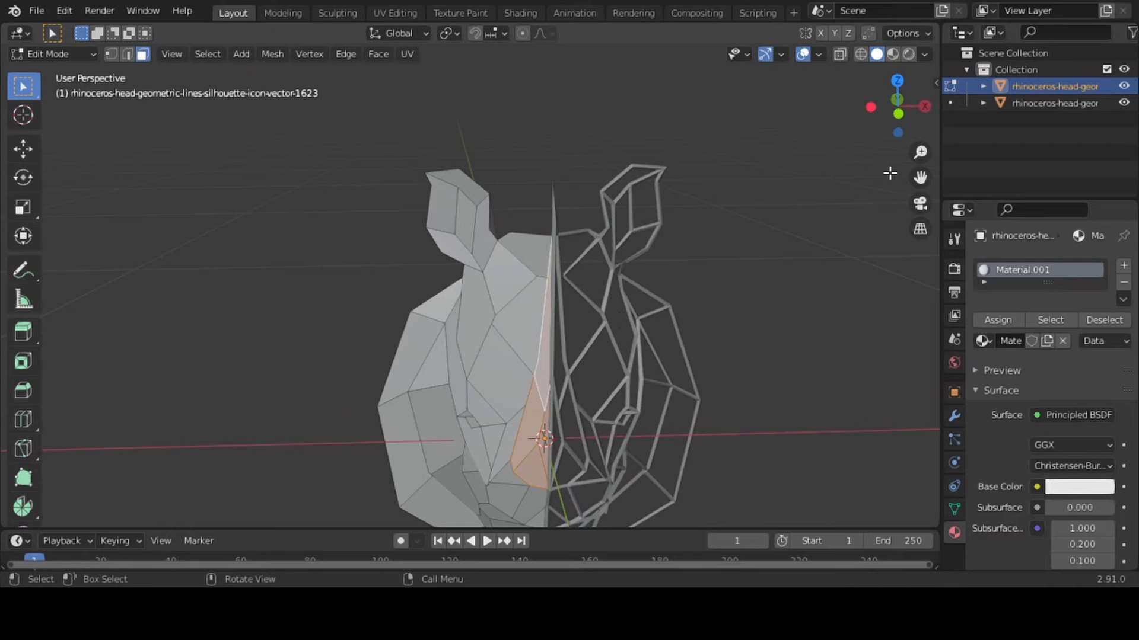
pyautogui.moveTo(920, 153); pyautogui.dragTo(1001, 287)
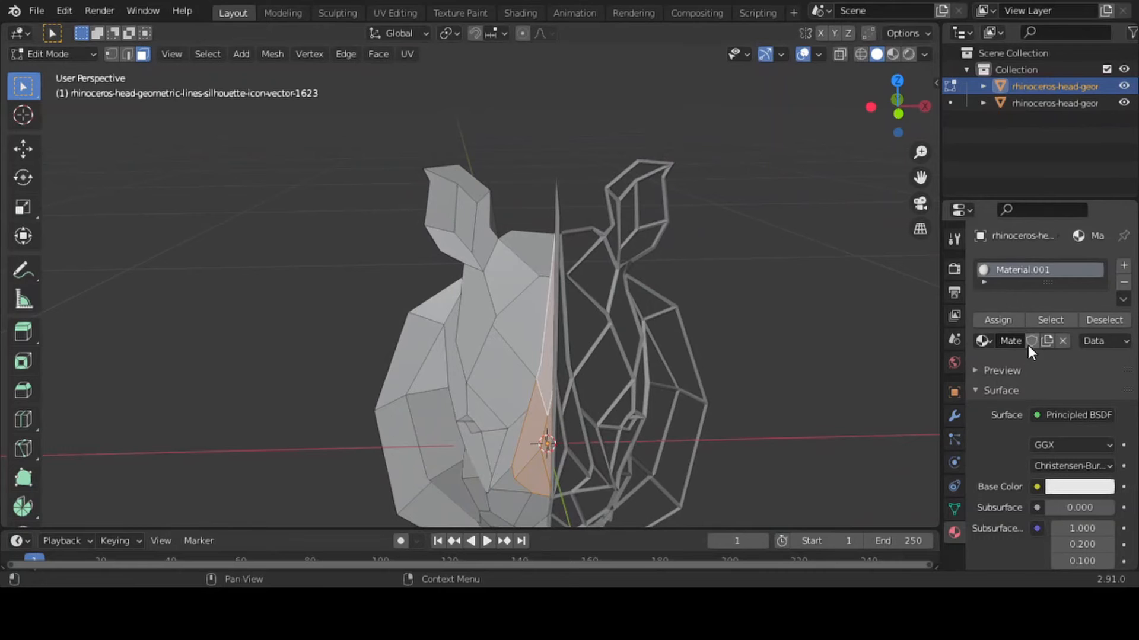
pyautogui.click(1123, 266)
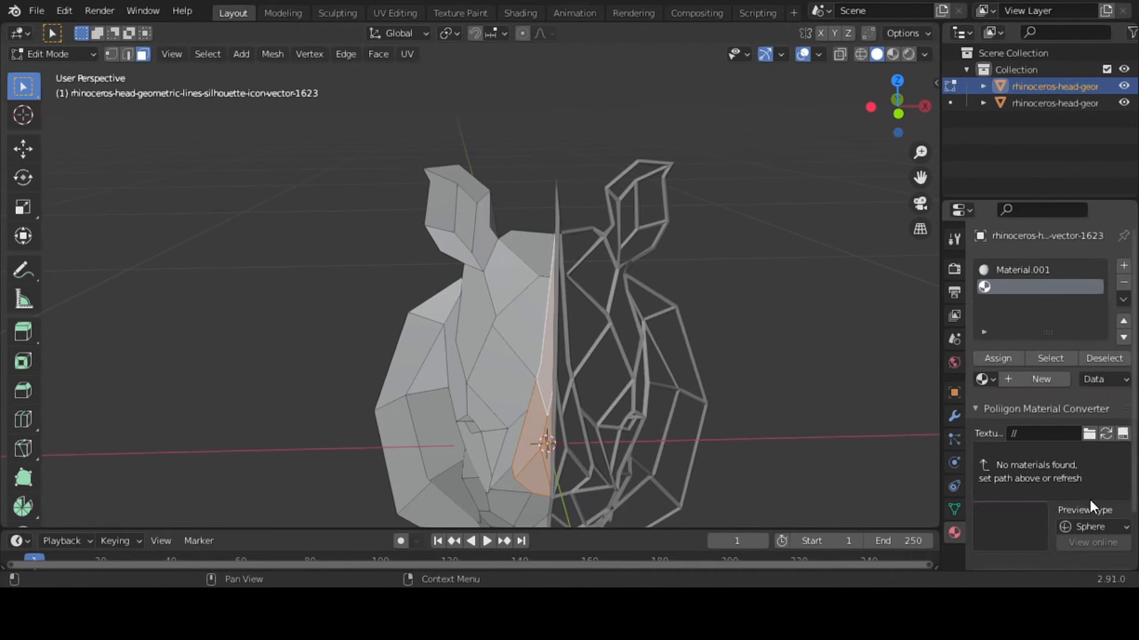
pyautogui.click(1037, 380)
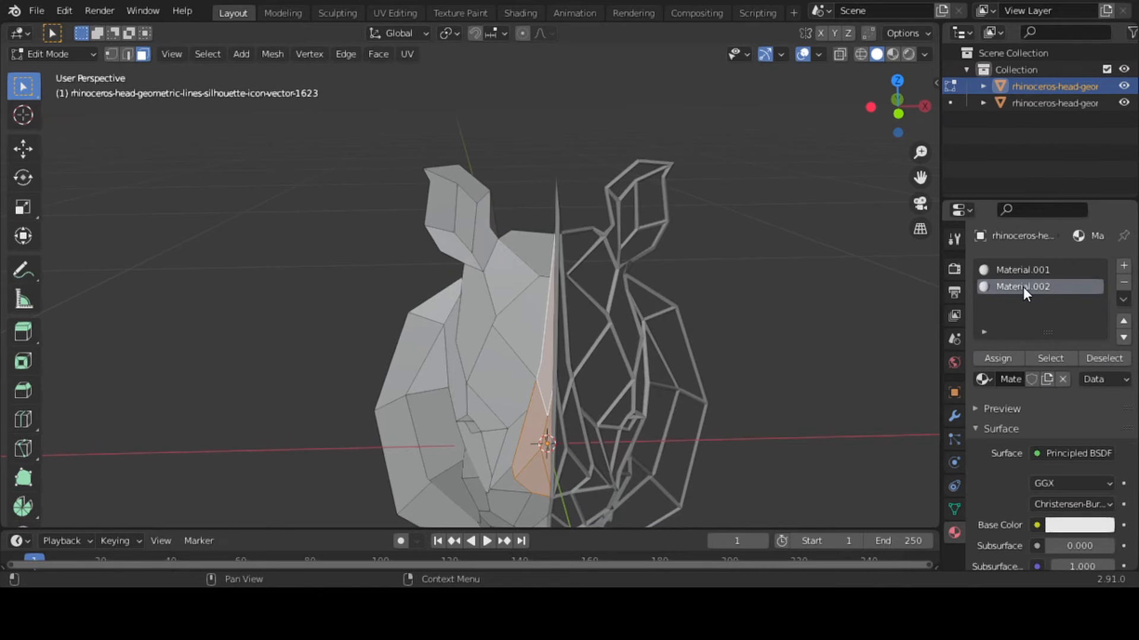
# Switch the viewport to Material Preview shading and set the base colour of Material.001 to black
pyautogui.click(1021, 269)
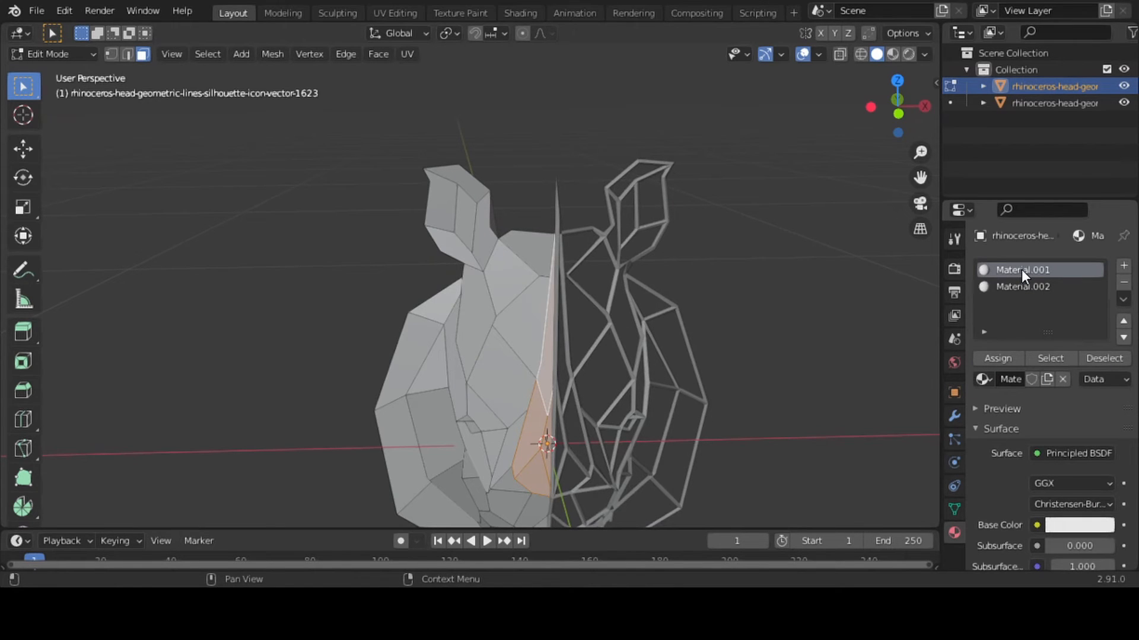
pyautogui.click(889, 55)
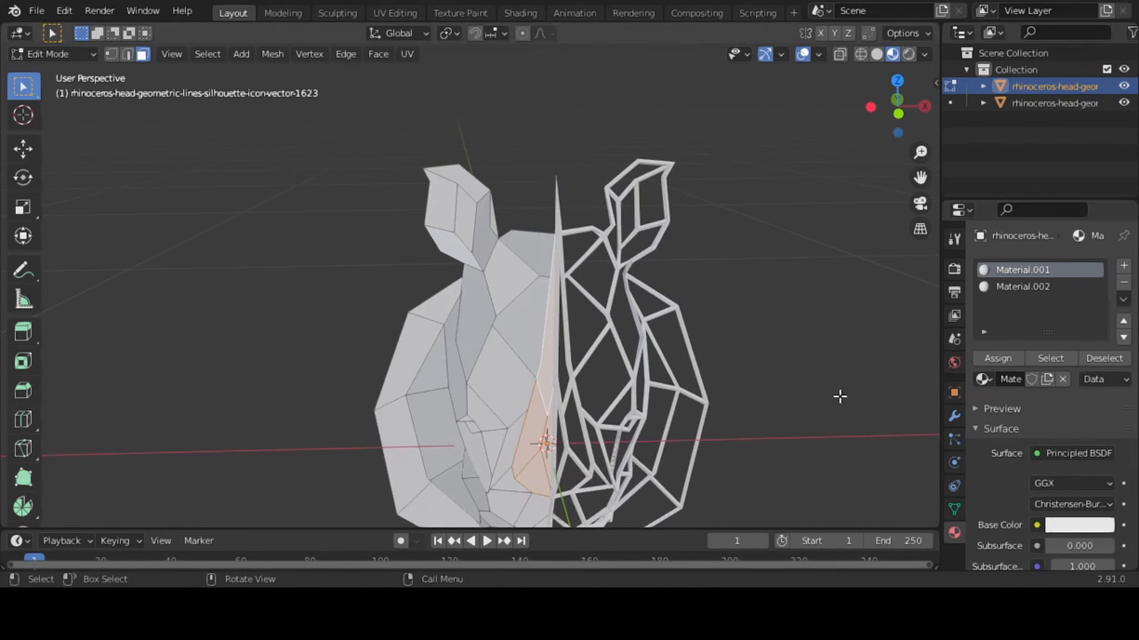
pyautogui.click(1076, 525)
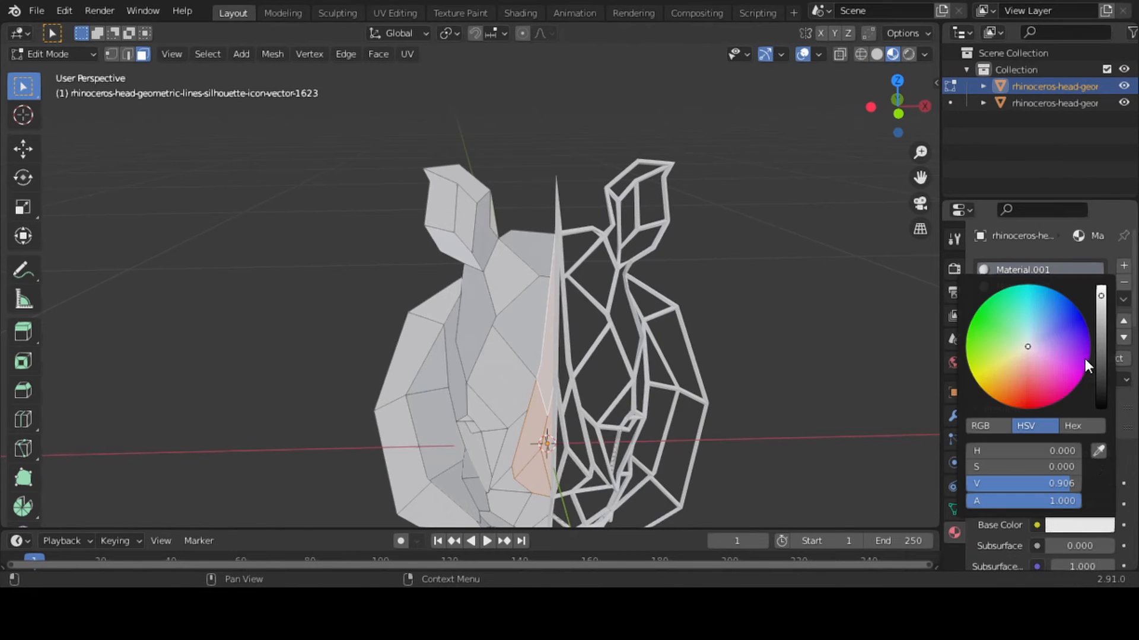
pyautogui.moveTo(1103, 371); pyautogui.dragTo(1102, 320)
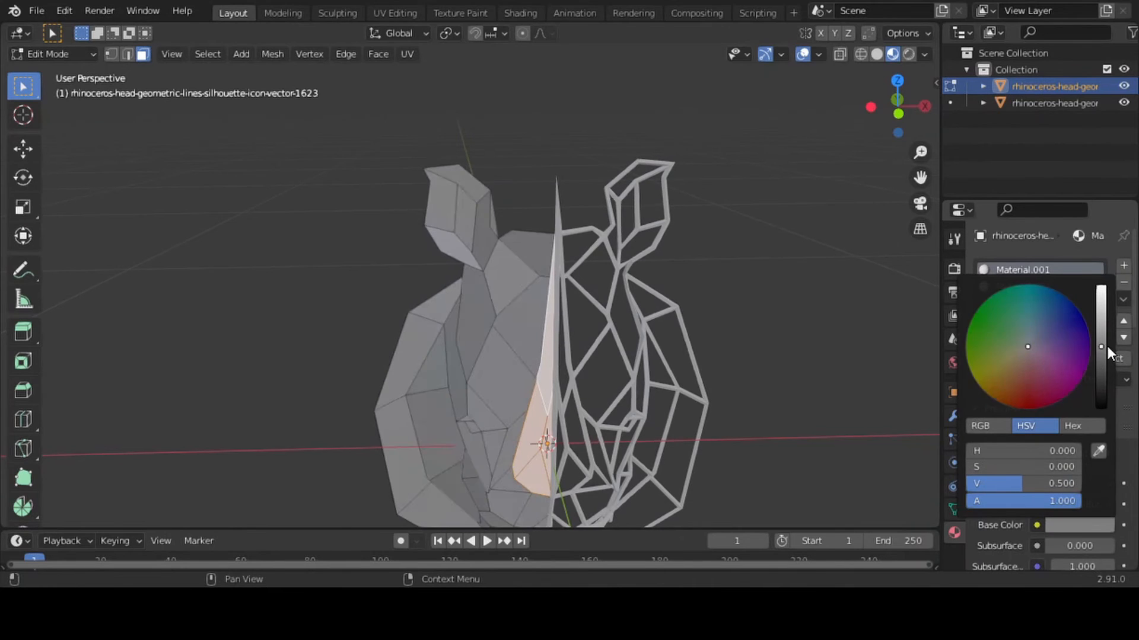
pyautogui.click(692, 379)
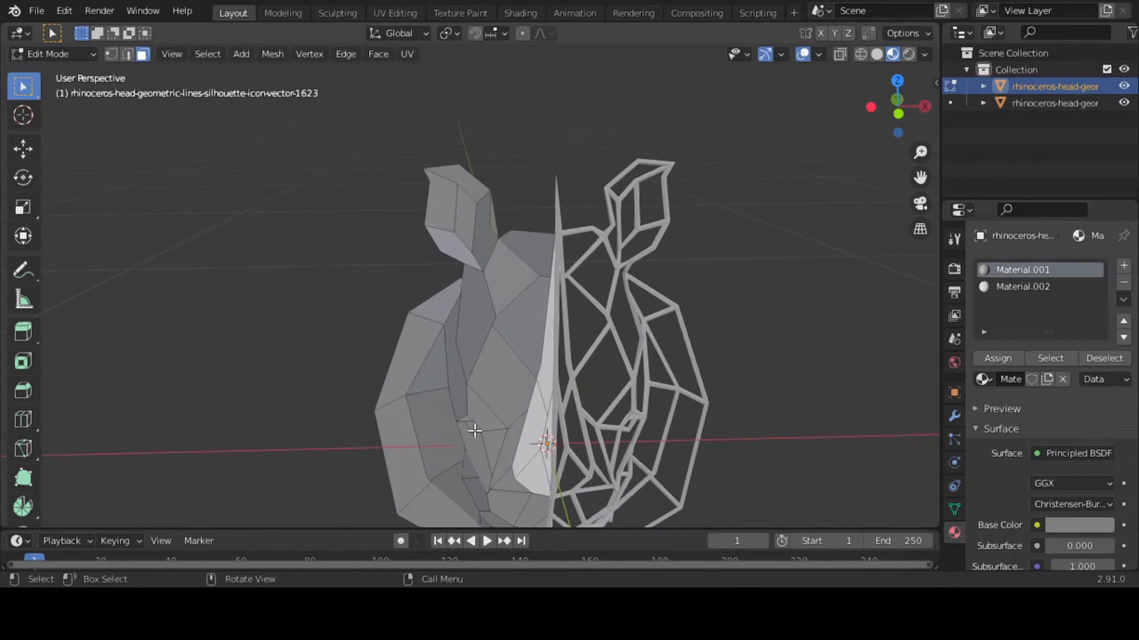
pyautogui.click(474, 431)
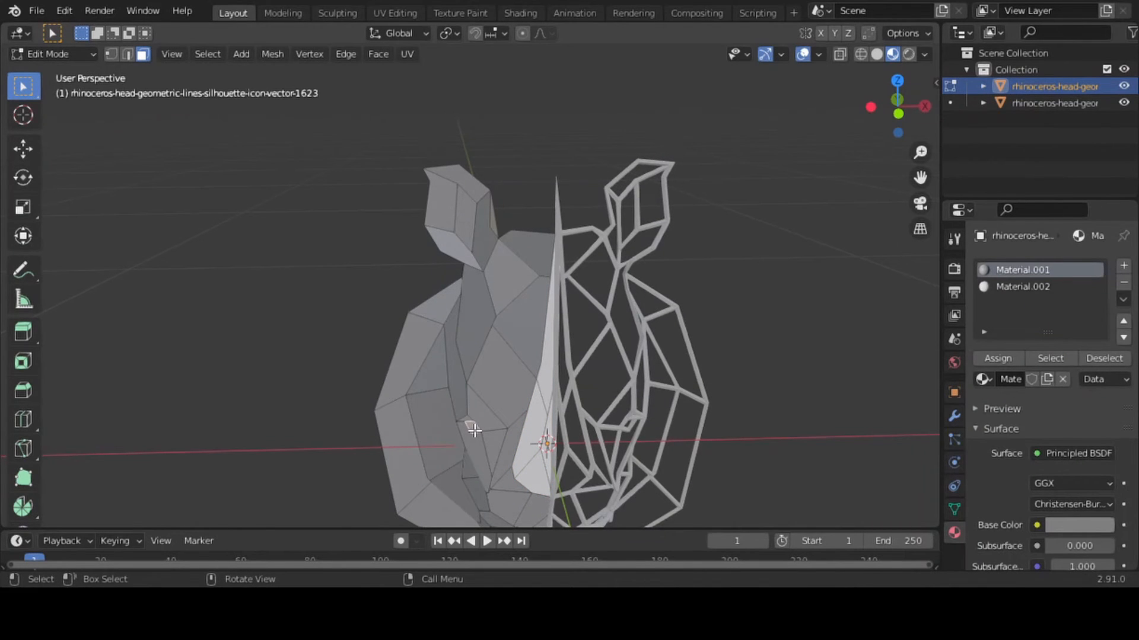
pyautogui.click(1026, 287)
pyautogui.click(1026, 269)
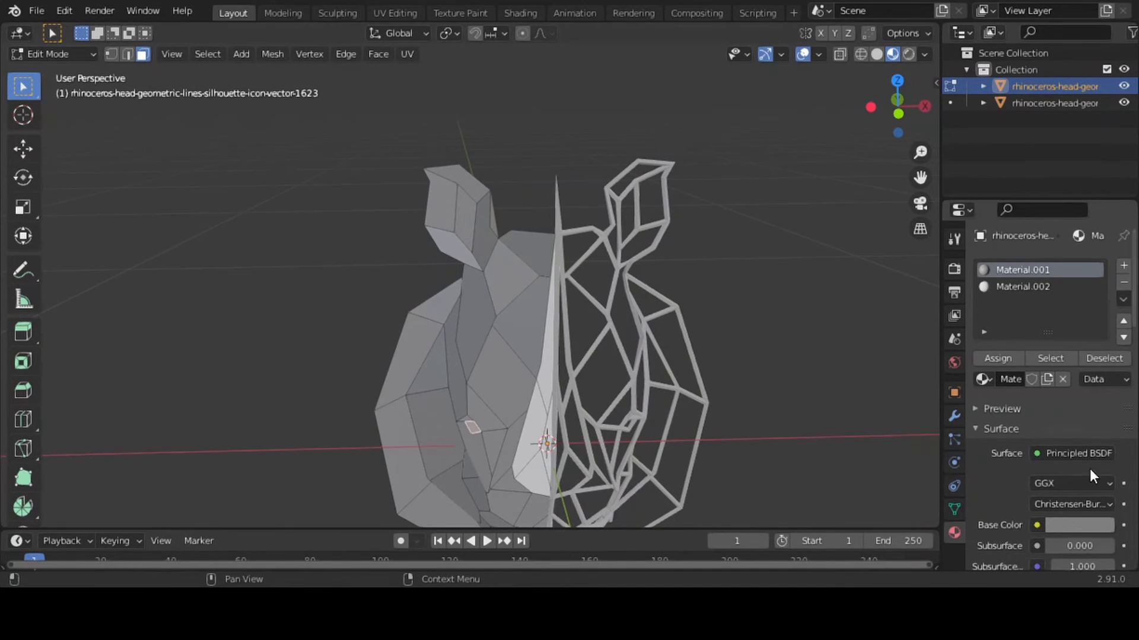
pyautogui.click(1066, 525)
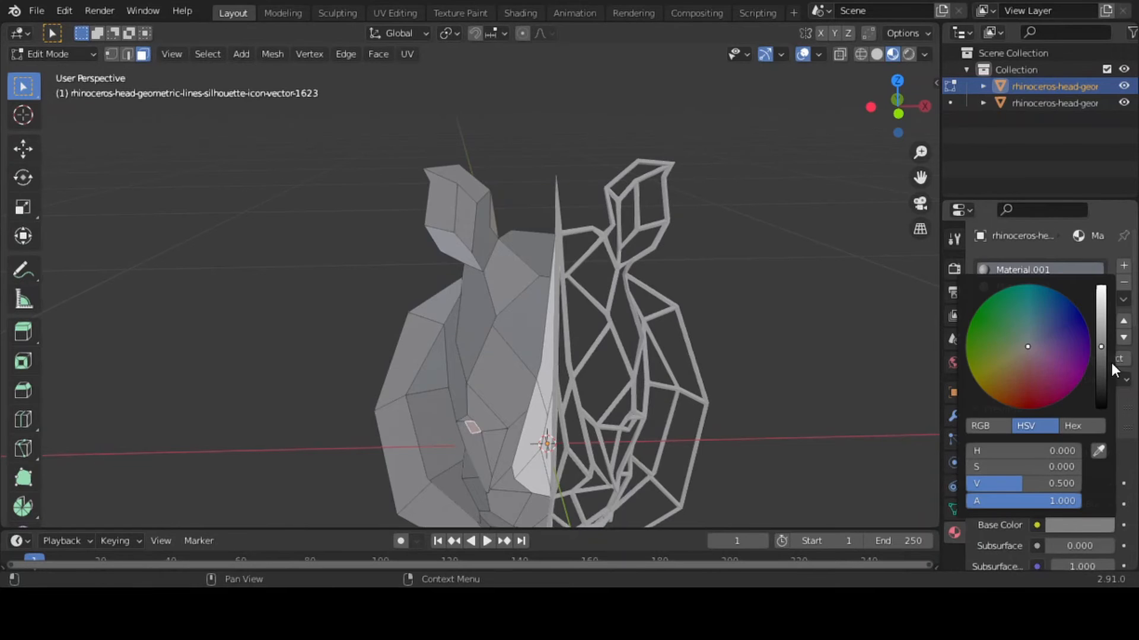
pyautogui.moveTo(1100, 349); pyautogui.dragTo(1100, 410)
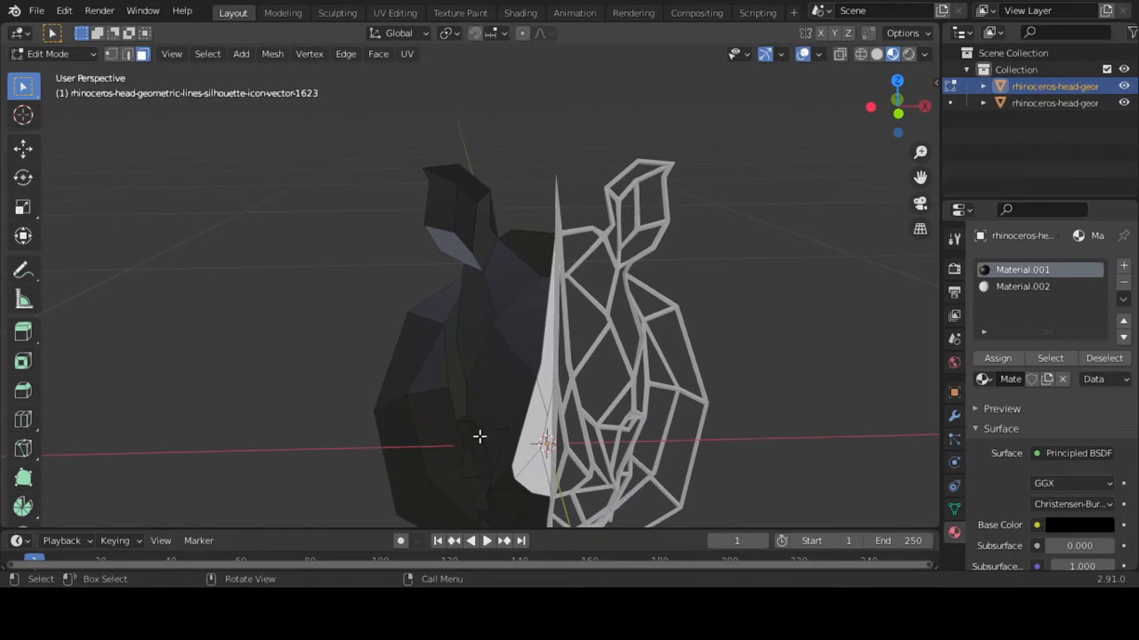
# Add a third material and assign it to the small eye face of the solid half
pyautogui.click(1124, 266)
pyautogui.click(1036, 375)
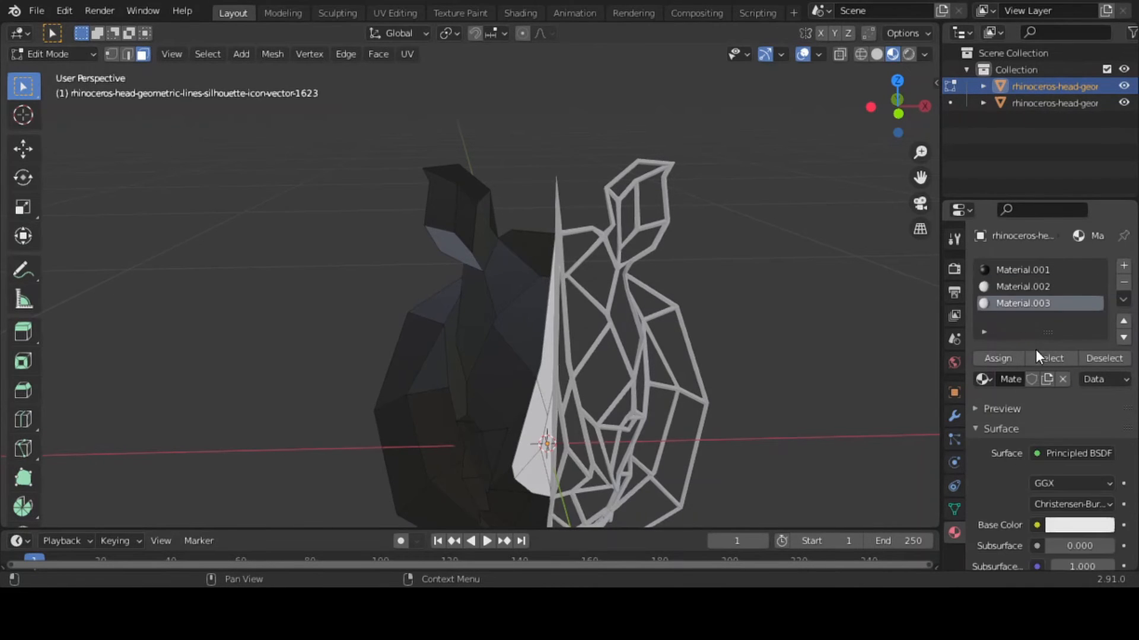
pyautogui.click(473, 427)
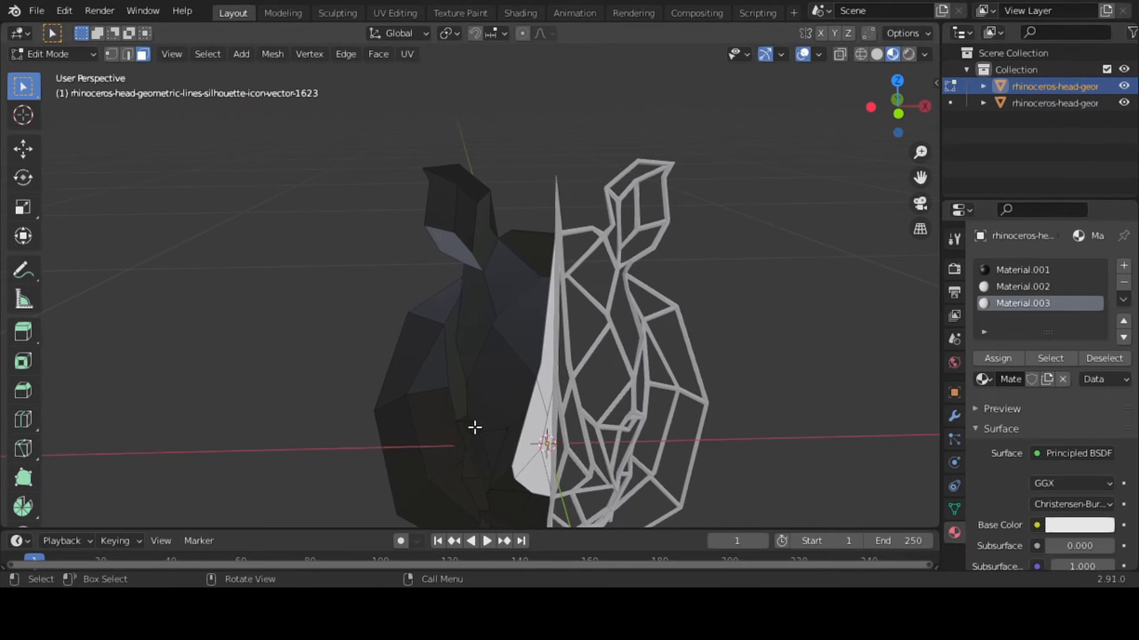
pyautogui.click(1004, 271)
pyautogui.click(1016, 304)
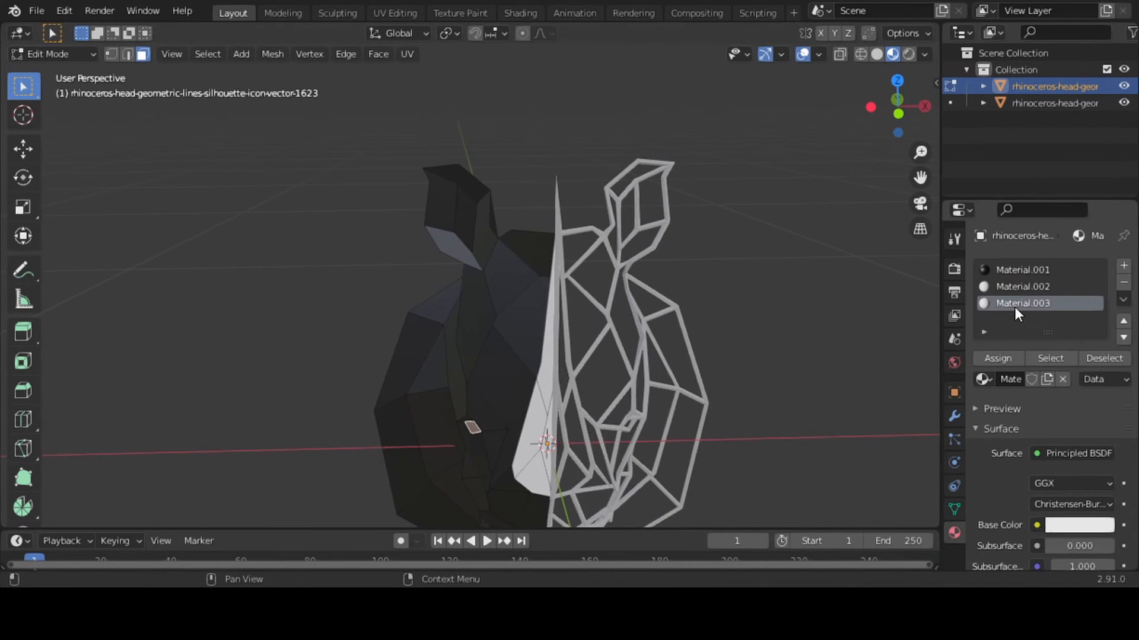
pyautogui.click(997, 359)
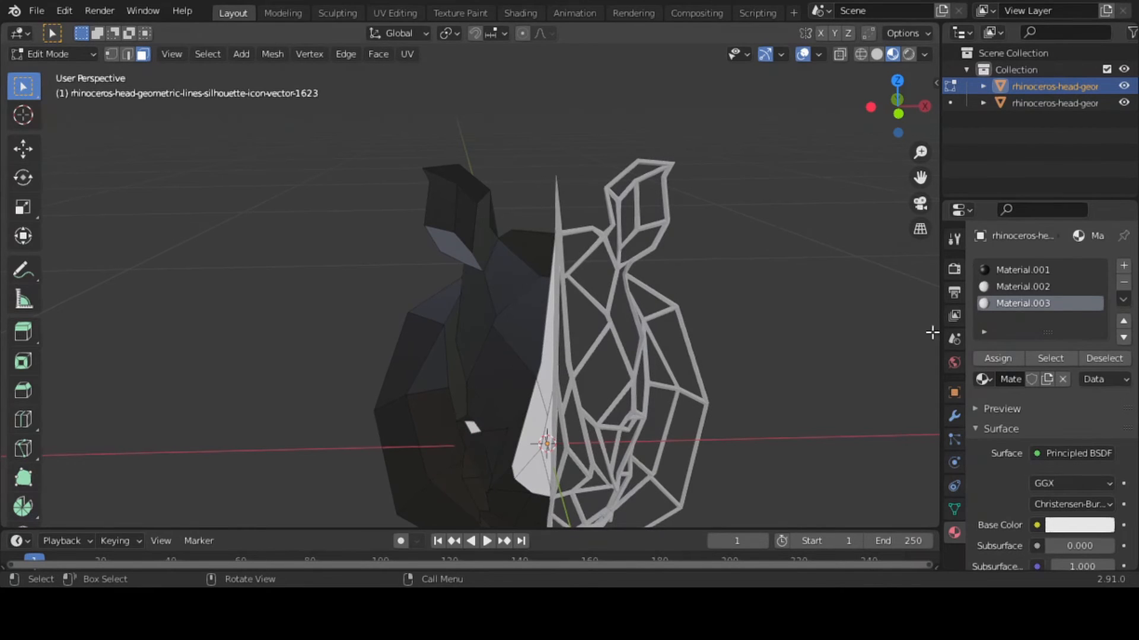
# Rename the black material as skin and the eye face's material as light
pyautogui.doubleClick(1018, 269)
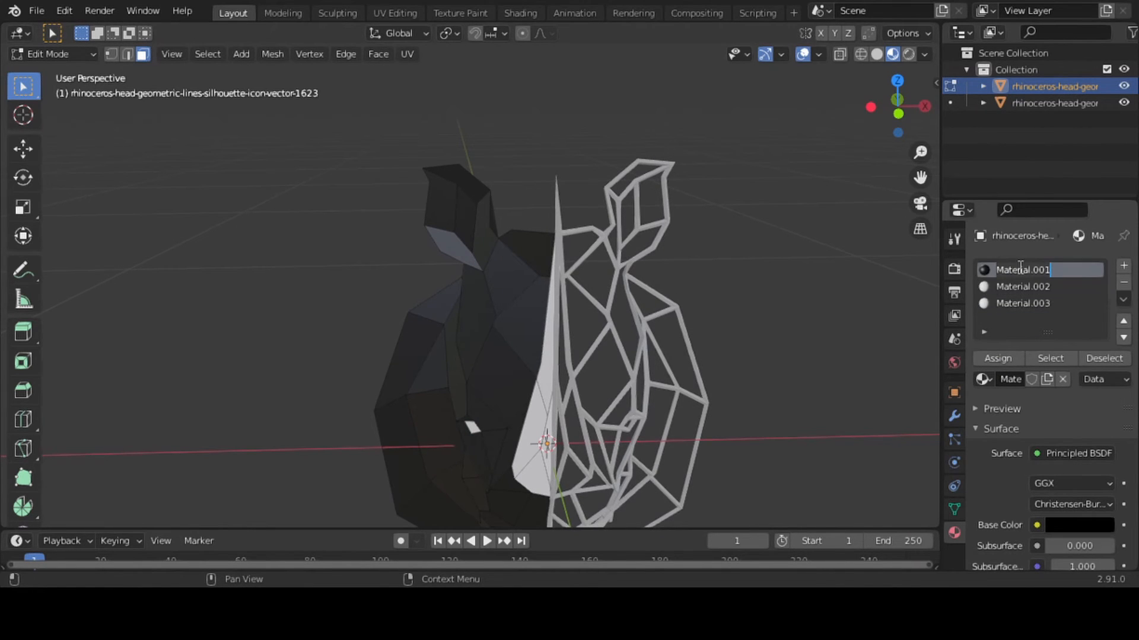
pyautogui.write('skin')
pyautogui.press('Return')
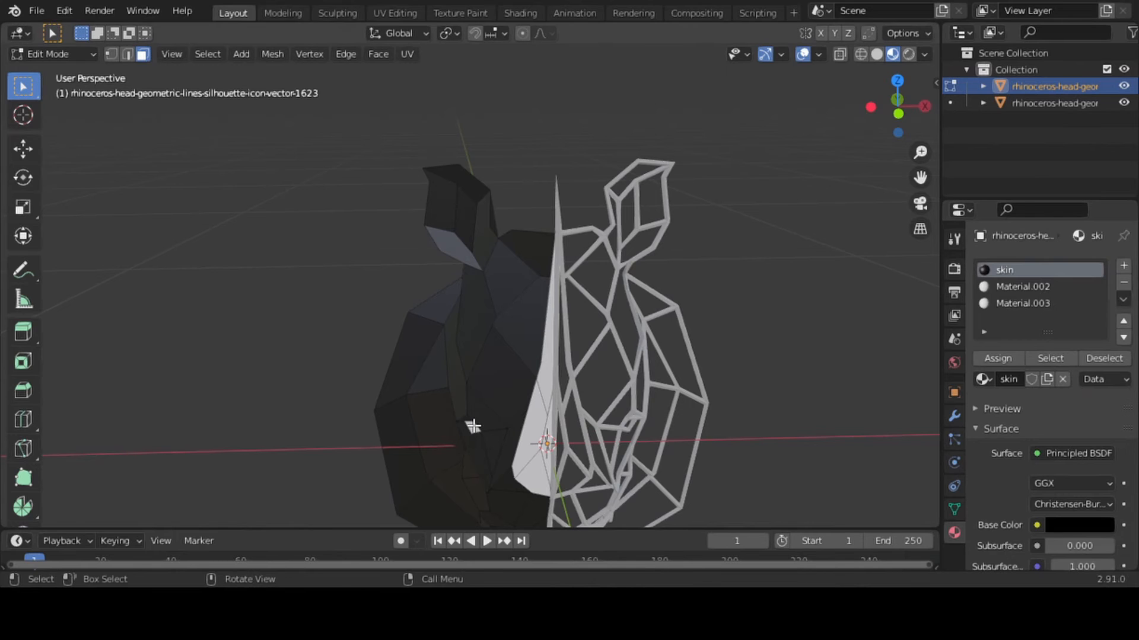
pyautogui.click(1038, 302)
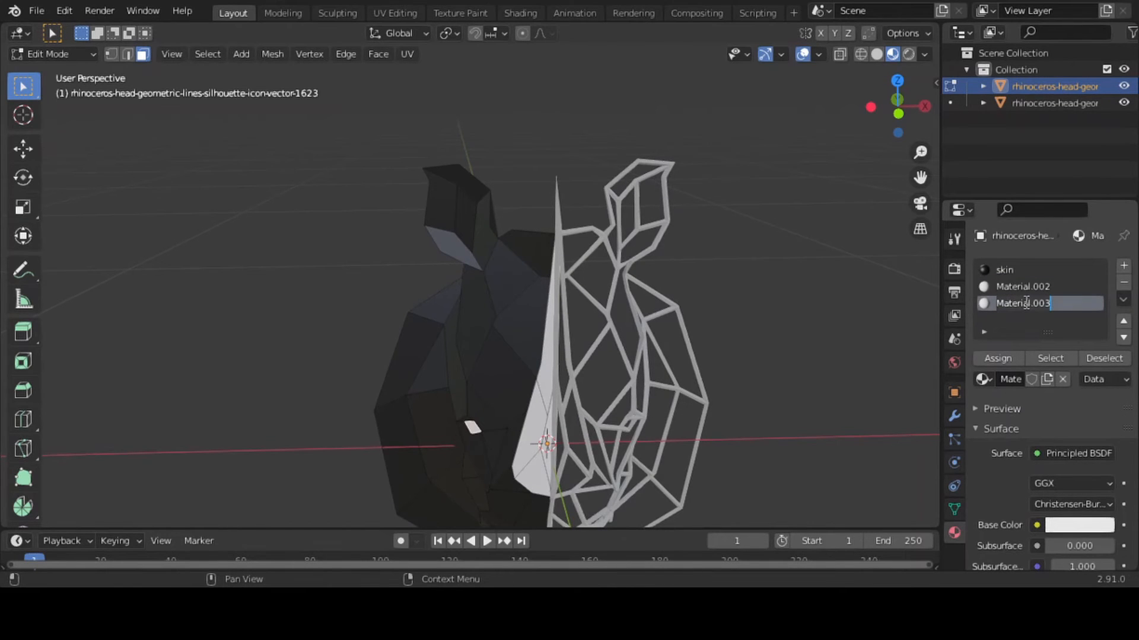
pyautogui.press('BackSpace')
pyautogui.write('light')
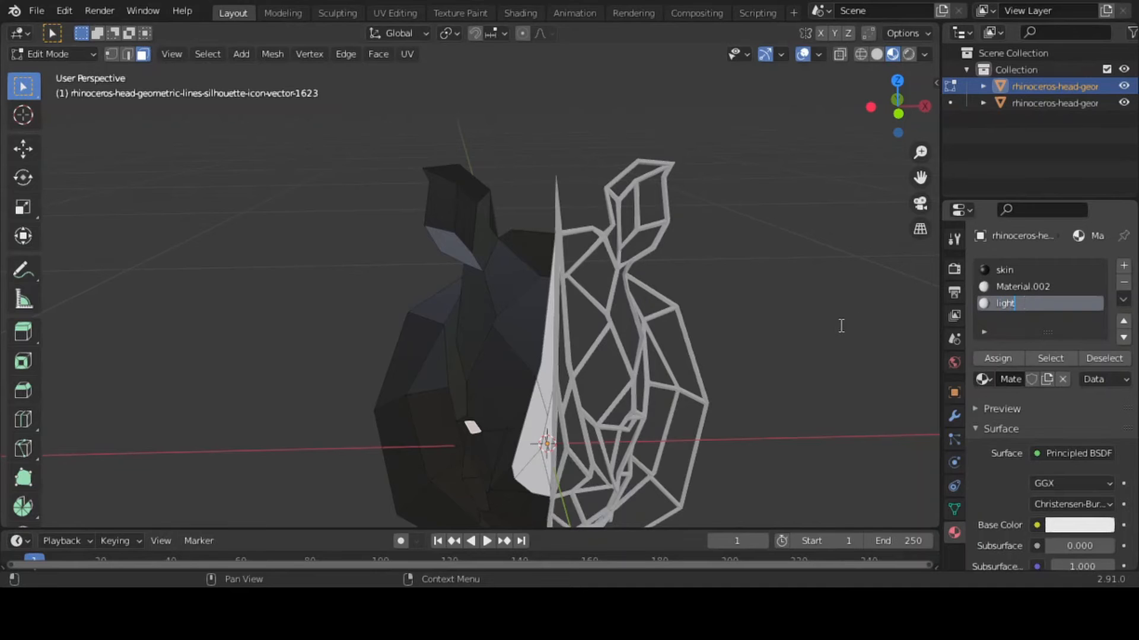
pyautogui.press('Return')
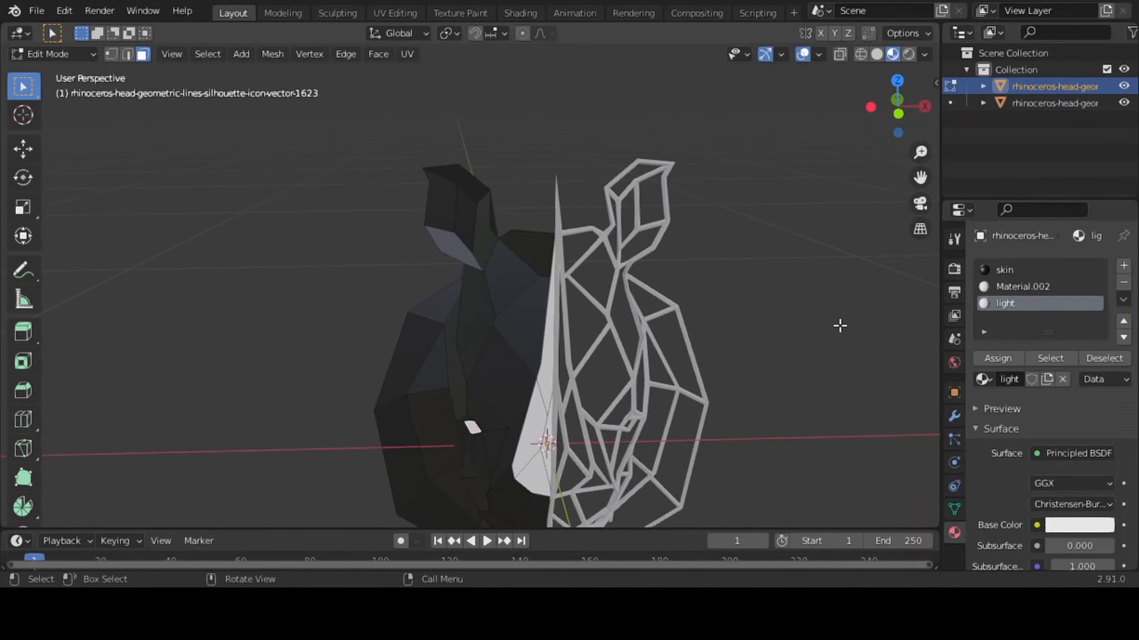
# Rename the second material as horn, make skin the active material slot and return to Object Mode
pyautogui.click(529, 423)
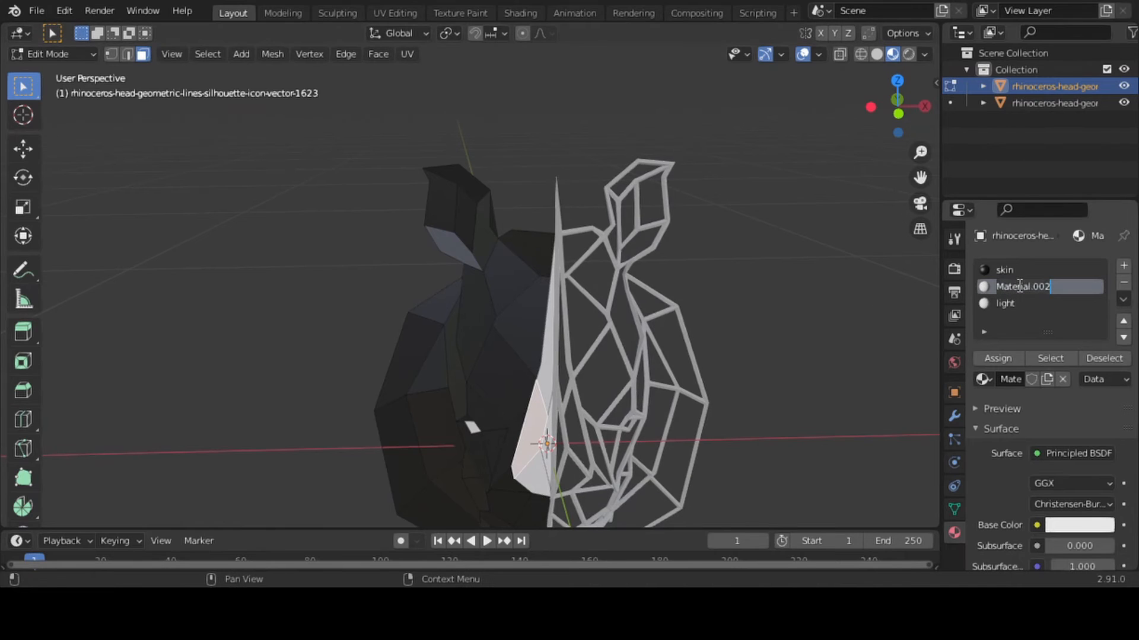
pyautogui.write('horn')
pyautogui.press('Return')
pyautogui.click(1023, 271)
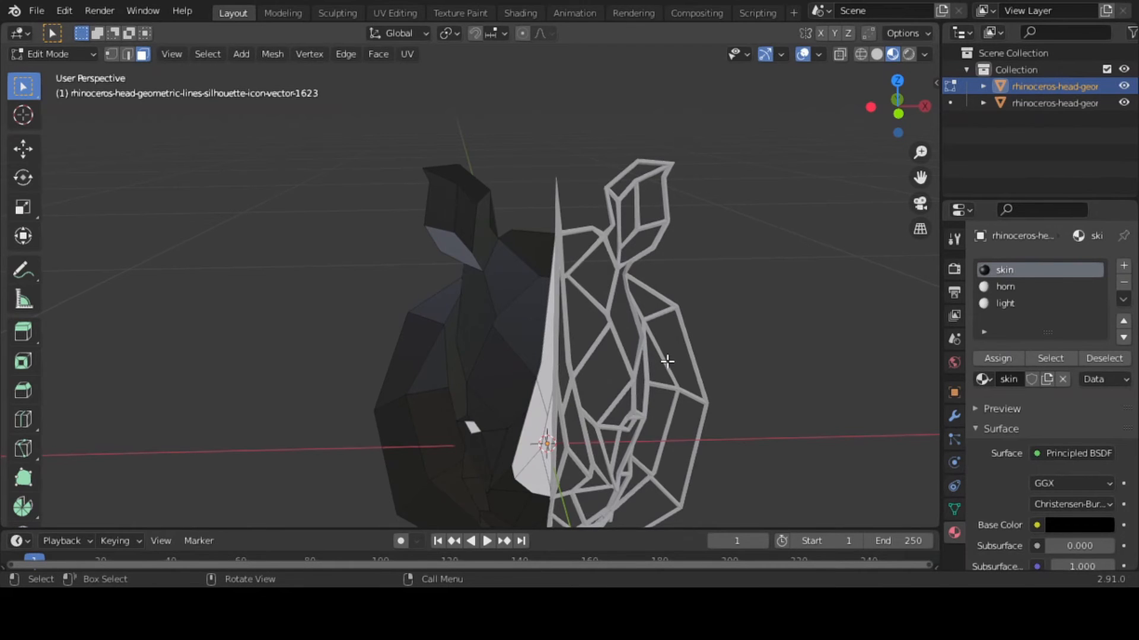
pyautogui.press('Tab')
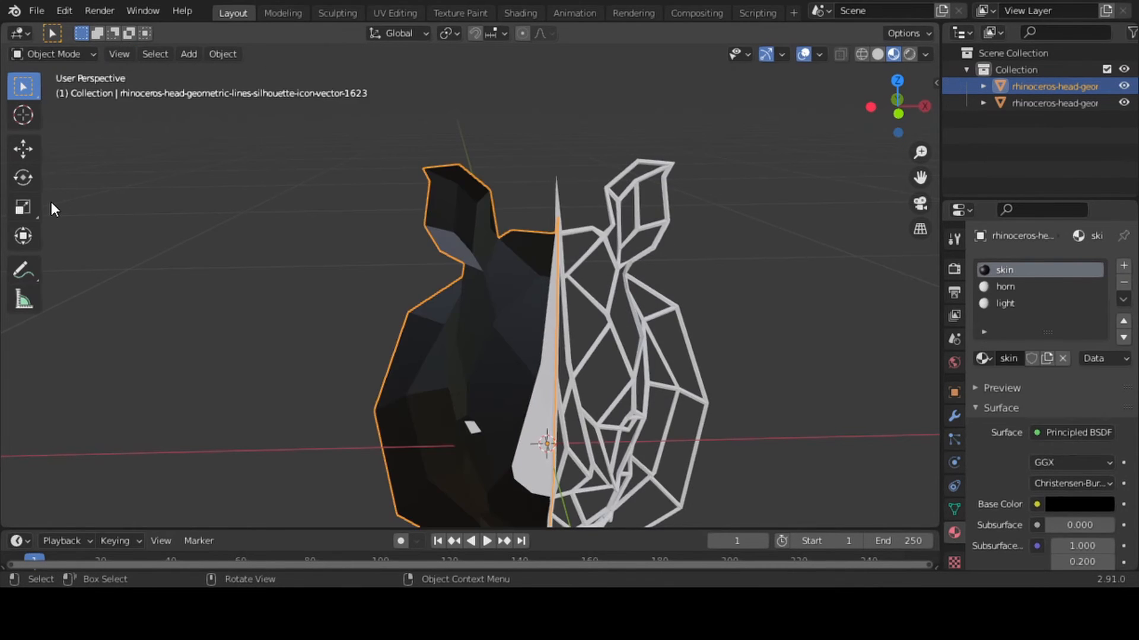
# Assign the existing light material to the wireframe half of the rhinoceros head
pyautogui.click(638, 325)
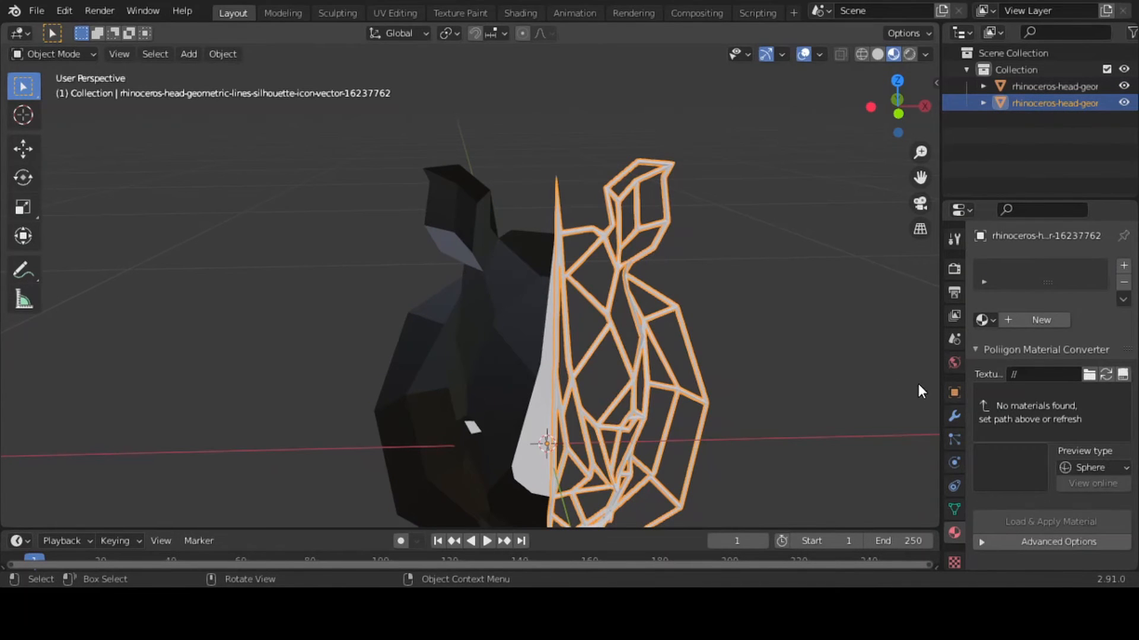
pyautogui.click(984, 319)
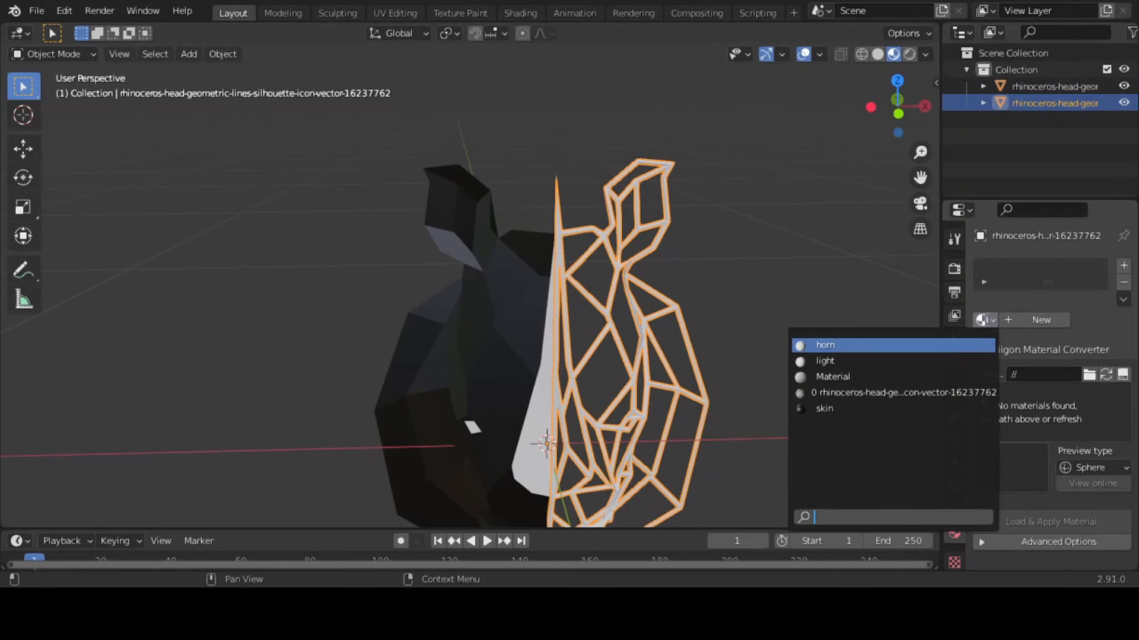
pyautogui.click(920, 361)
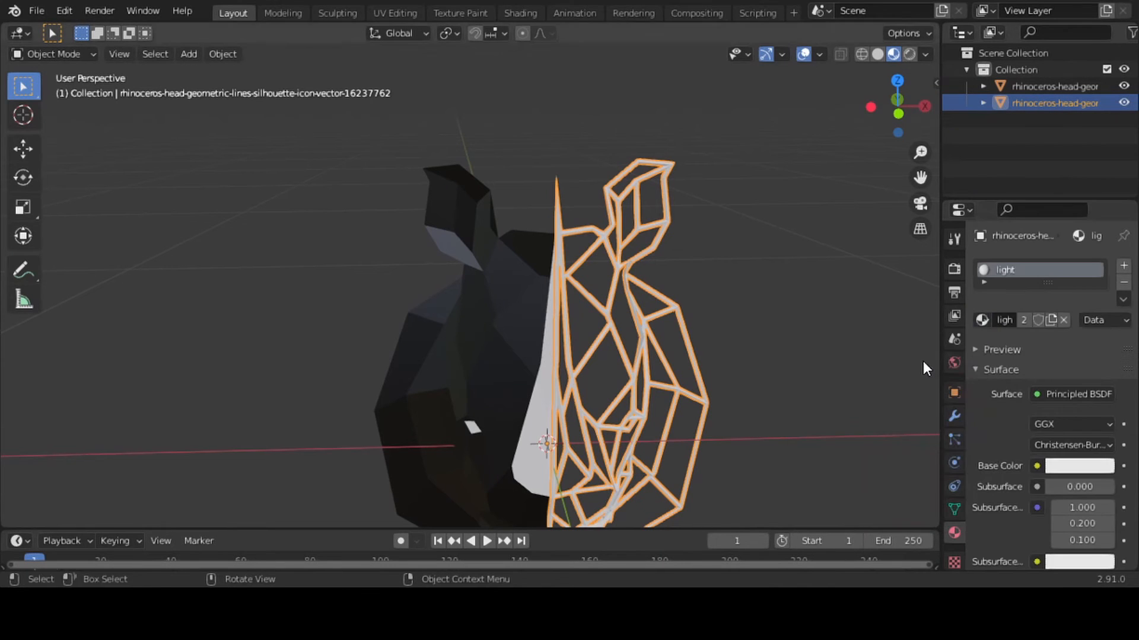
# Change the light material's surface to Emission with a pale cyan colour and a strength of 5
pyautogui.click(1074, 395)
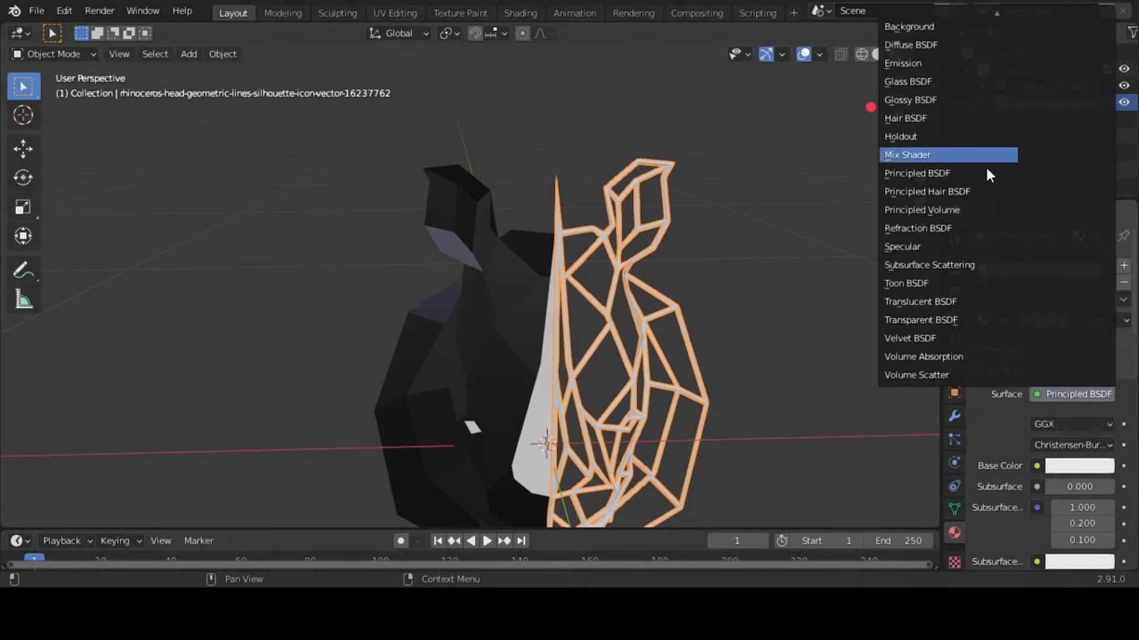
pyautogui.click(913, 62)
pyautogui.click(1068, 423)
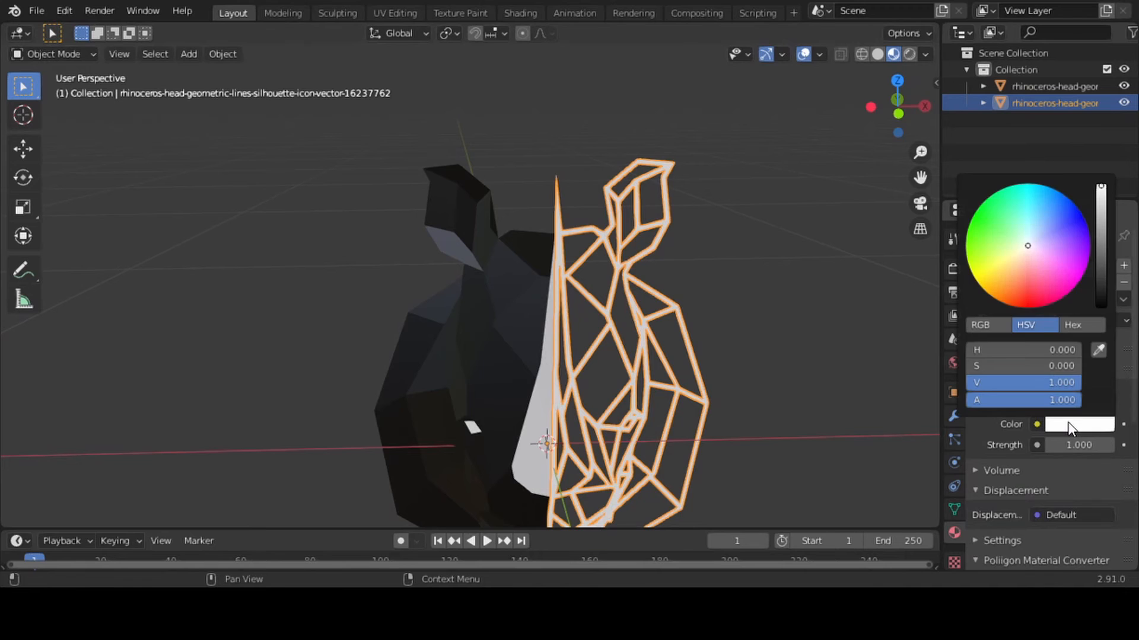
pyautogui.moveTo(1020, 282)
pyautogui.mouseDown()
pyautogui.moveTo(1014, 274)
pyautogui.moveTo(986, 293)
pyautogui.moveTo(971, 268)
pyautogui.moveTo(1011, 251)
pyautogui.moveTo(1014, 216)
pyautogui.moveTo(1035, 229)
pyautogui.moveTo(1022, 220)
pyautogui.moveTo(1014, 251)
pyautogui.moveTo(1025, 226)
pyautogui.mouseUp()
pyautogui.click(1098, 450)
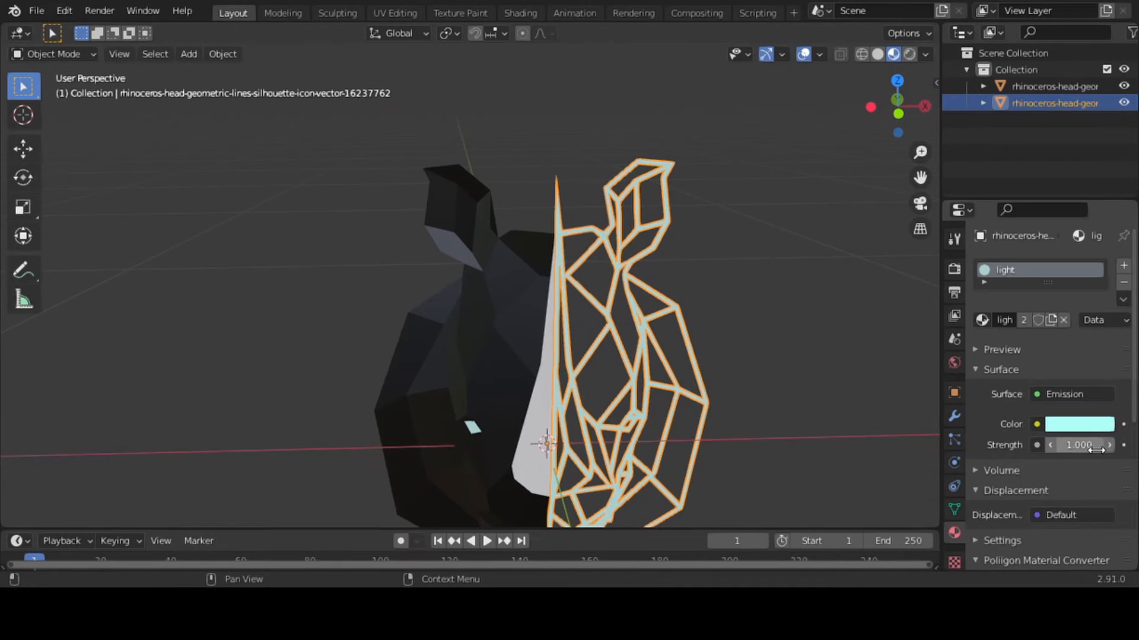
pyautogui.write('5')
pyautogui.press('Return')
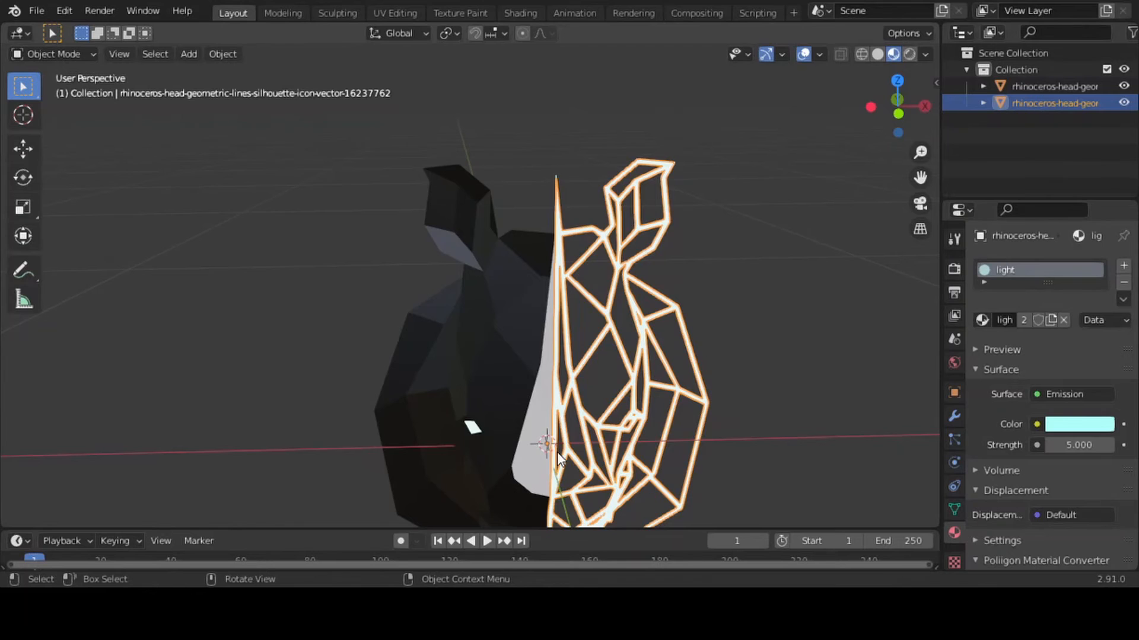
# Select the solid half and look through the settings of its horn and skin materials, ending with skin active
pyautogui.click(532, 459)
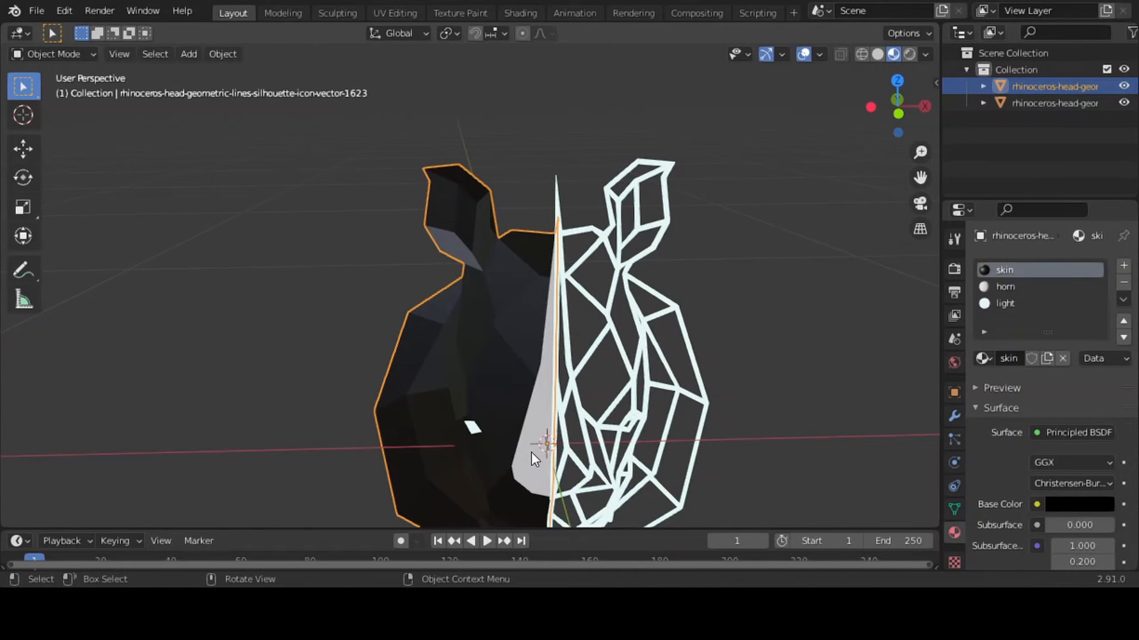
pyautogui.click(1003, 286)
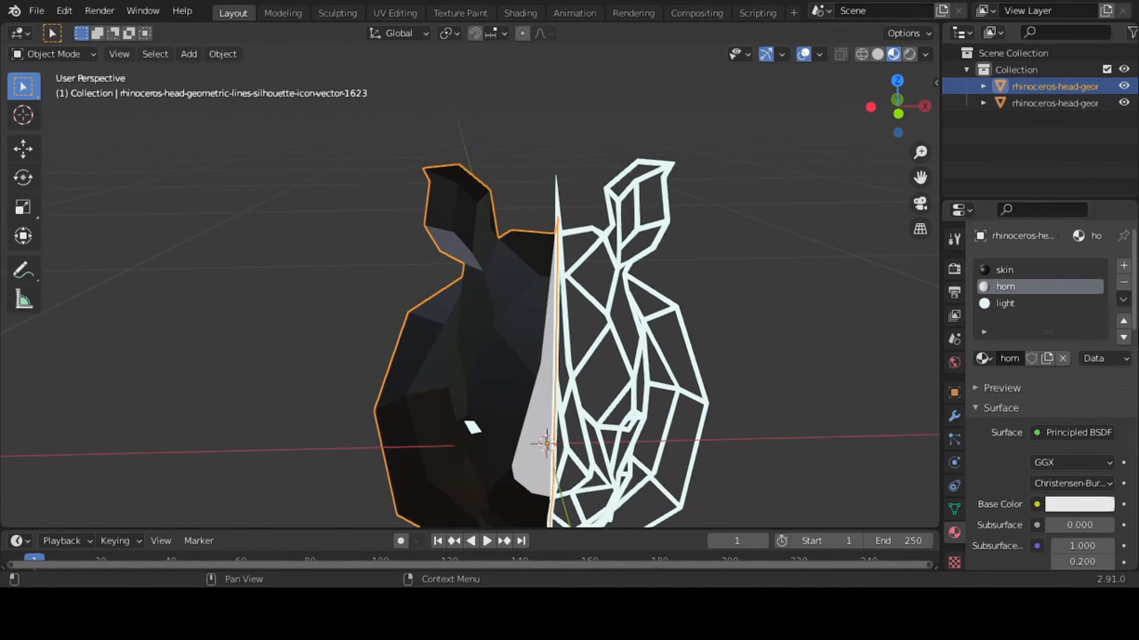
pyautogui.scroll(-10, 1050, 391)
pyautogui.scroll(1, 1049, 392)
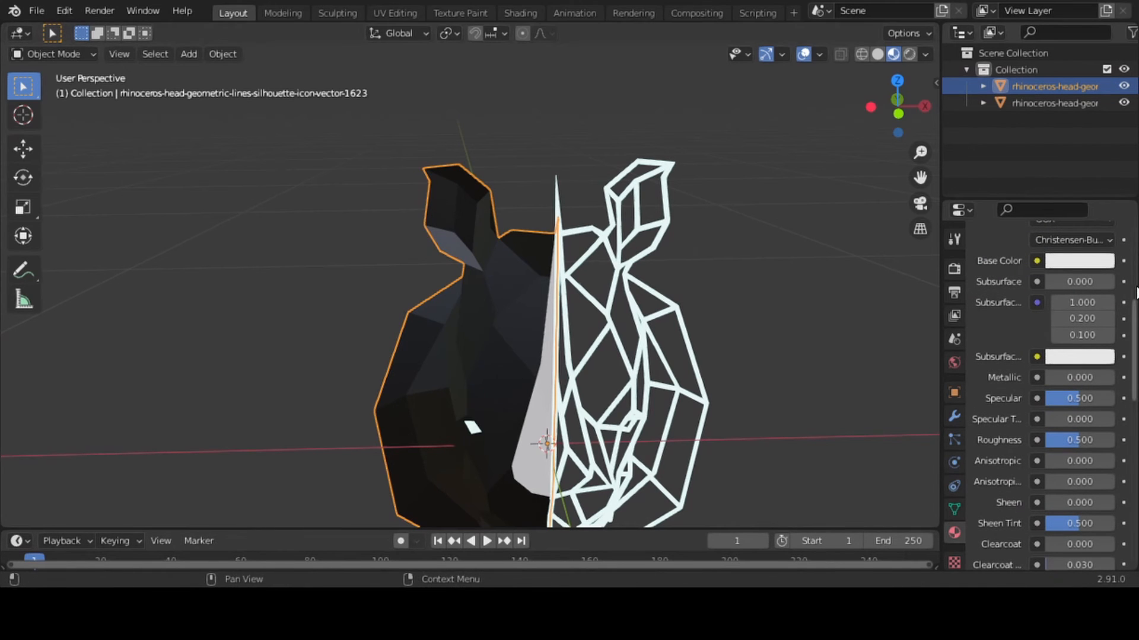
pyautogui.scroll(1, 1136, 290)
pyautogui.scroll(6, 1135, 290)
pyautogui.click(1023, 239)
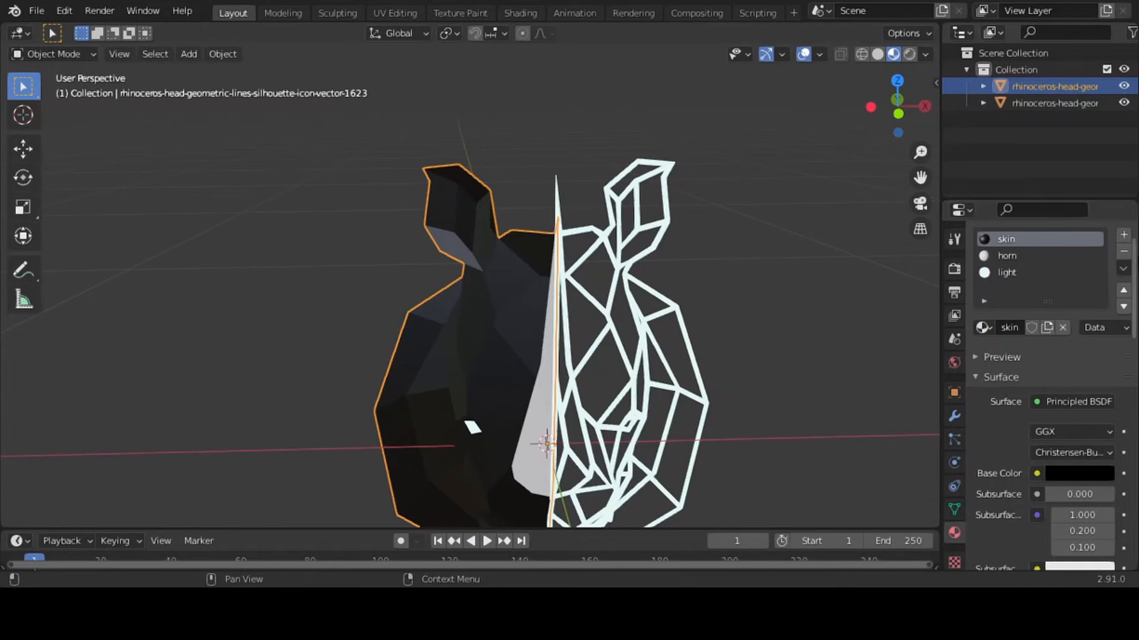
pyautogui.moveTo(1135, 254); pyautogui.dragTo(1128, 470)
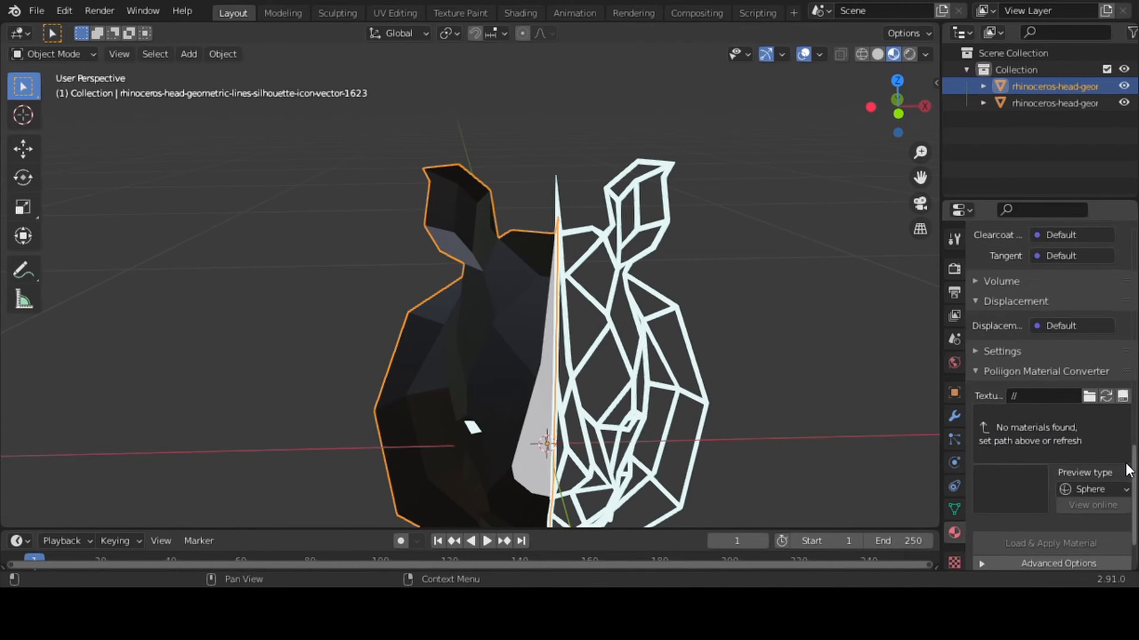
pyautogui.moveTo(1128, 471); pyautogui.dragTo(1120, 406)
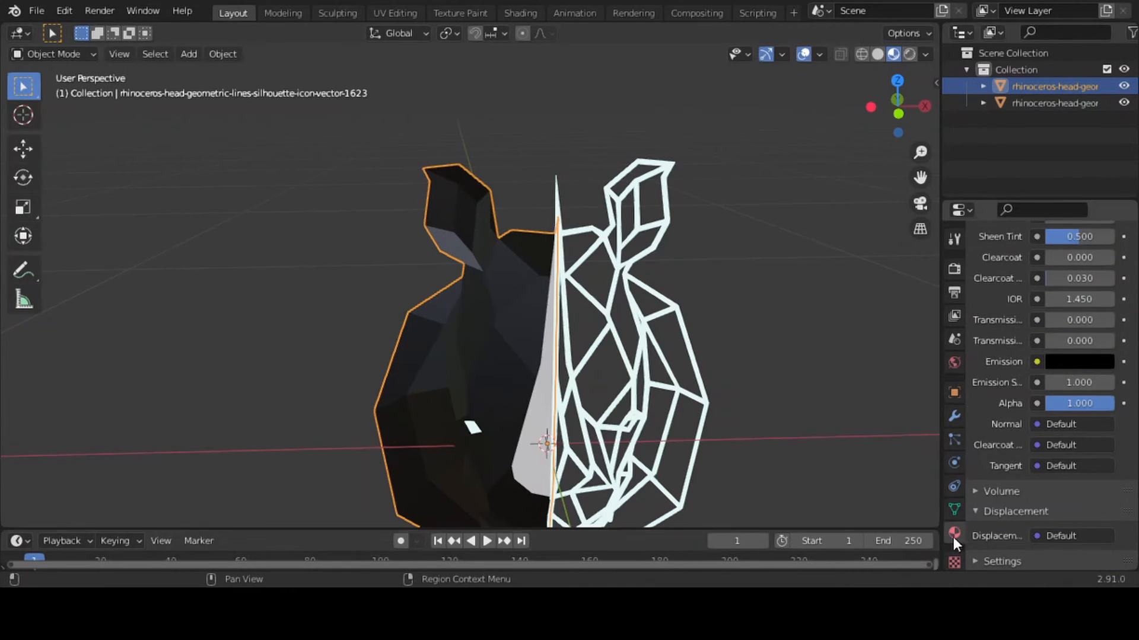
pyautogui.scroll(5, 1109, 428)
pyautogui.scroll(10, 1052, 395)
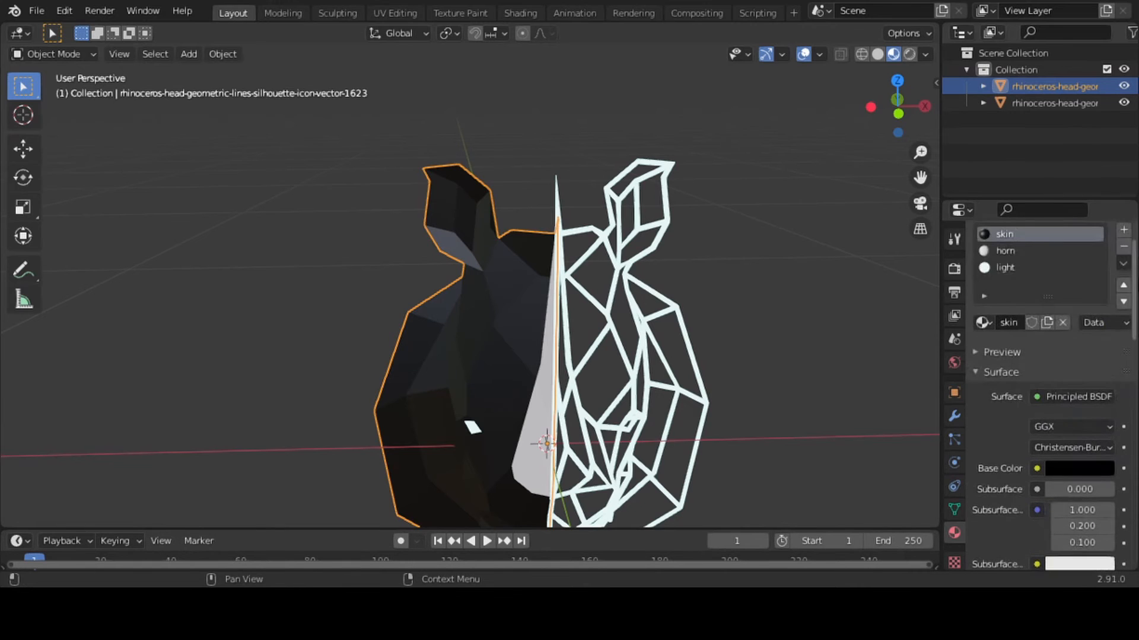
pyautogui.click(976, 370)
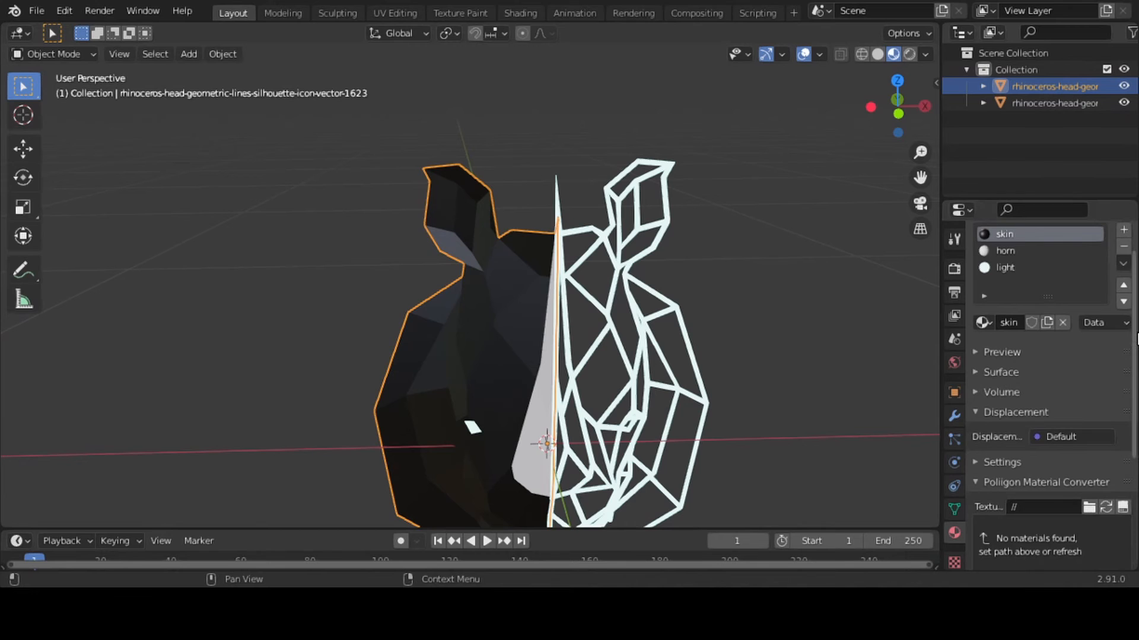
pyautogui.scroll(-3, 1137, 338)
pyautogui.scroll(5, 1136, 338)
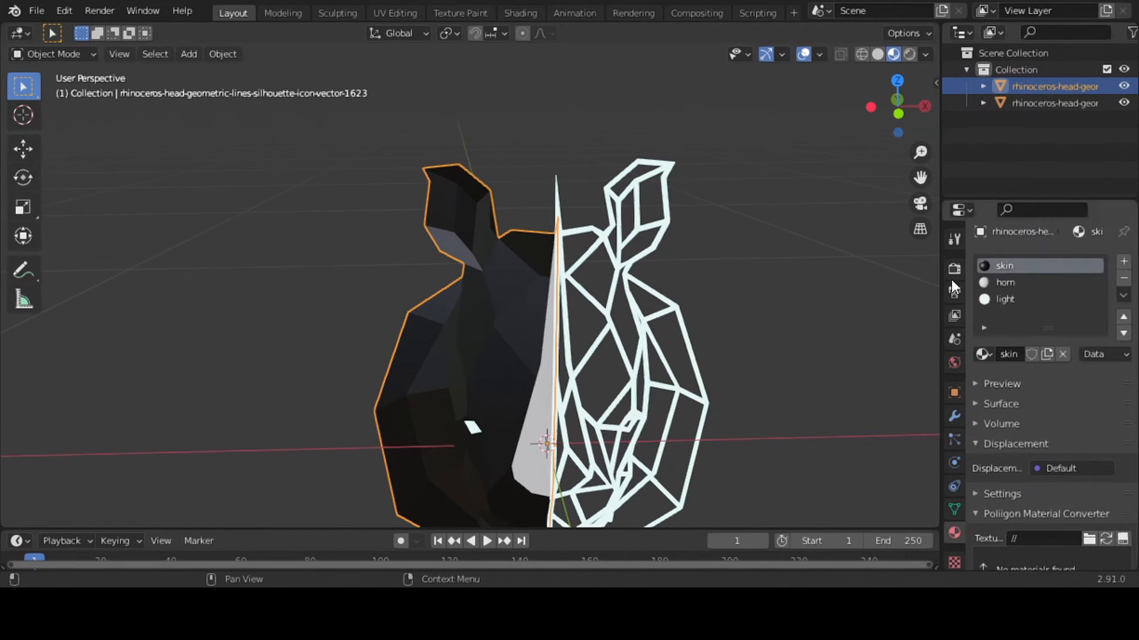
# Switch to the Shading workspace and frame the rhinoceros head from the front
pyautogui.click(515, 12)
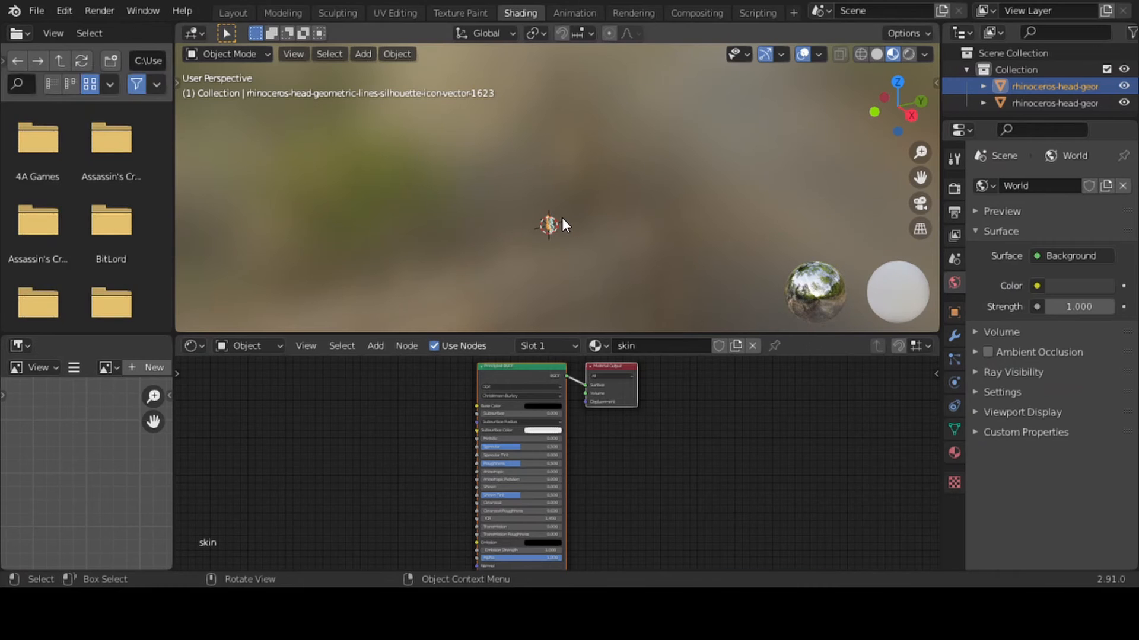
pyautogui.press('KP_Decimal')
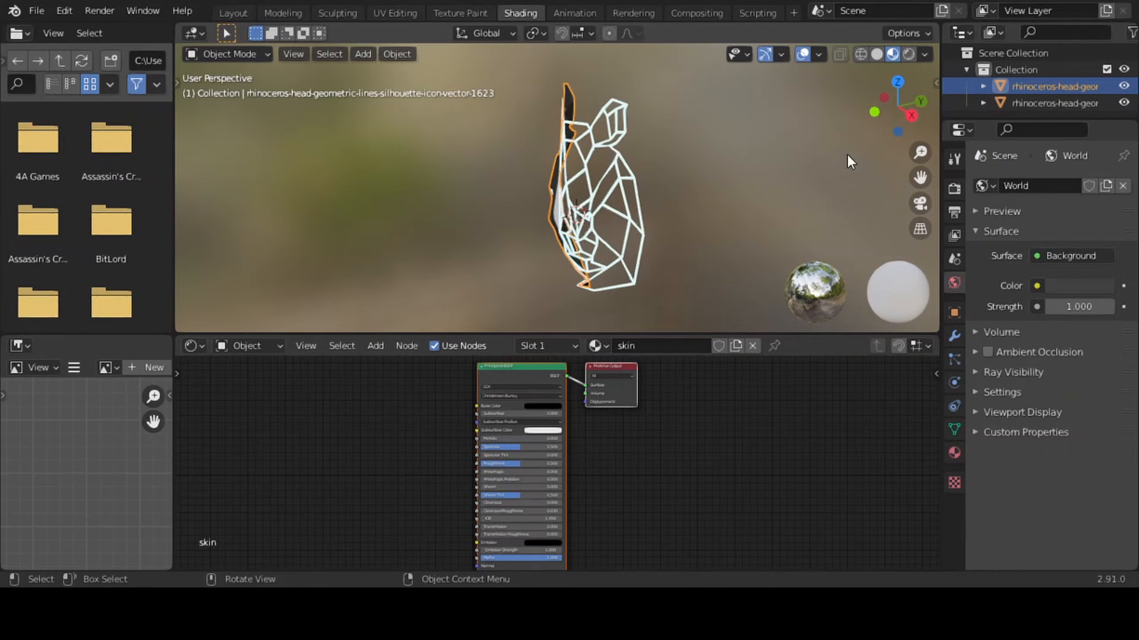
pyautogui.moveTo(877, 114); pyautogui.dragTo(812, 114)
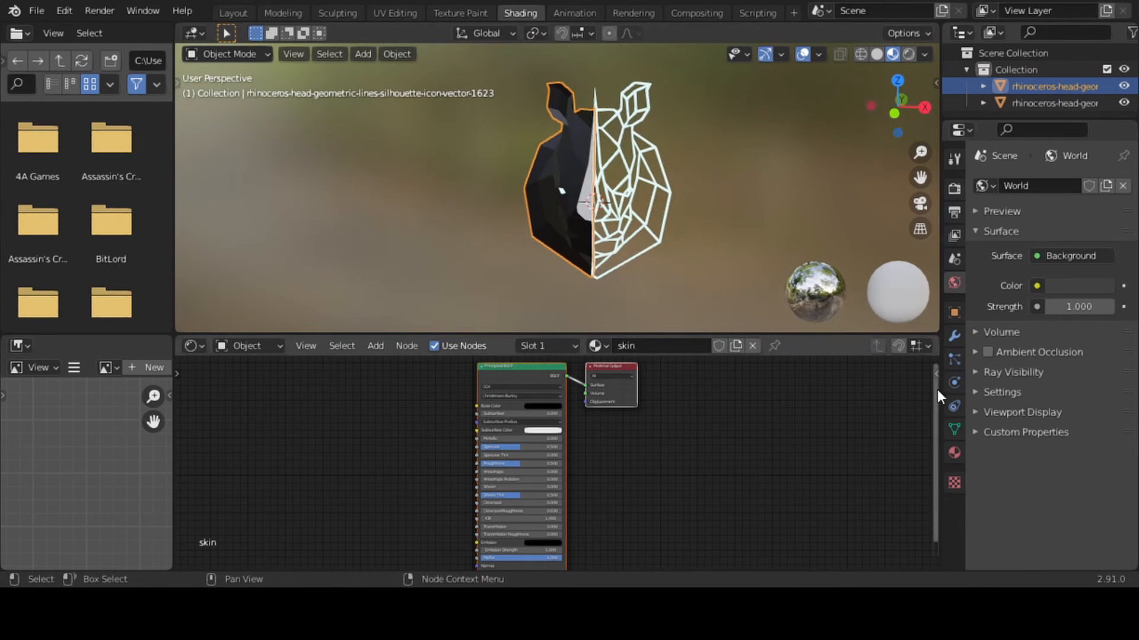
# Add an Image Texture node to the skin material, before its Principled BSDF node
pyautogui.click(391, 465)
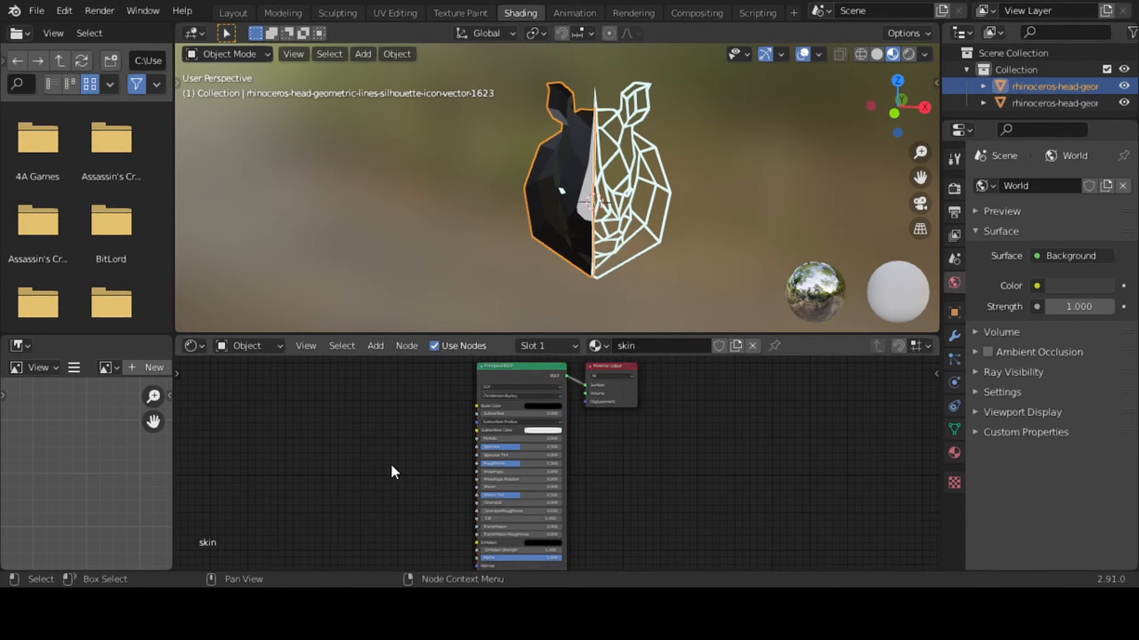
pyautogui.hotkey('shift', 'a')
pyautogui.moveTo(390, 465)
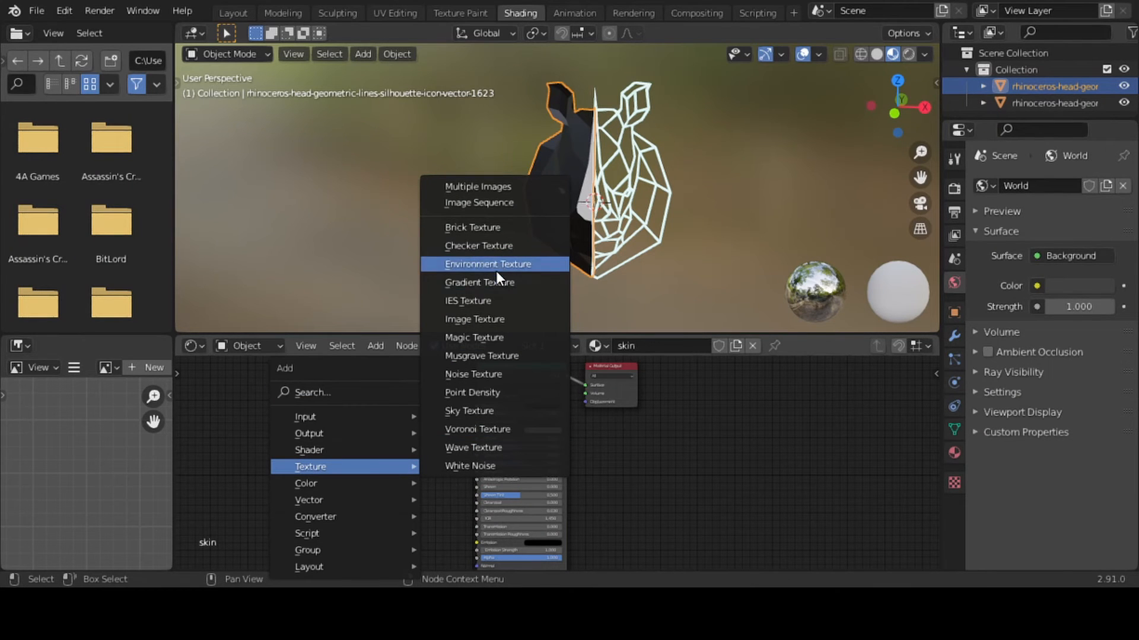
pyautogui.click(495, 325)
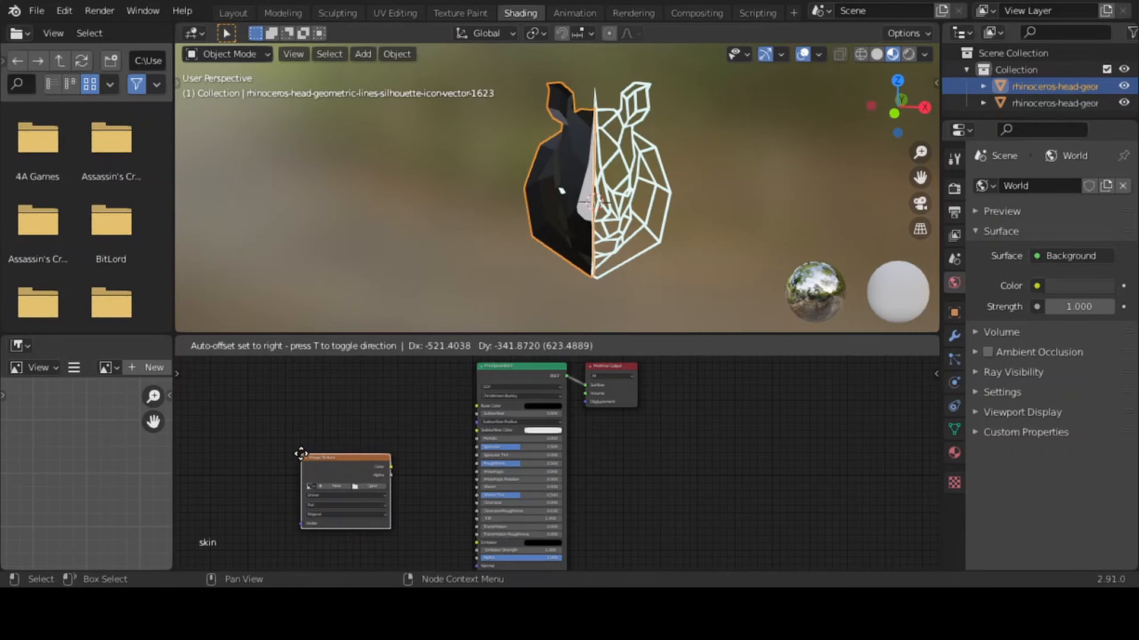
pyautogui.click(301, 453)
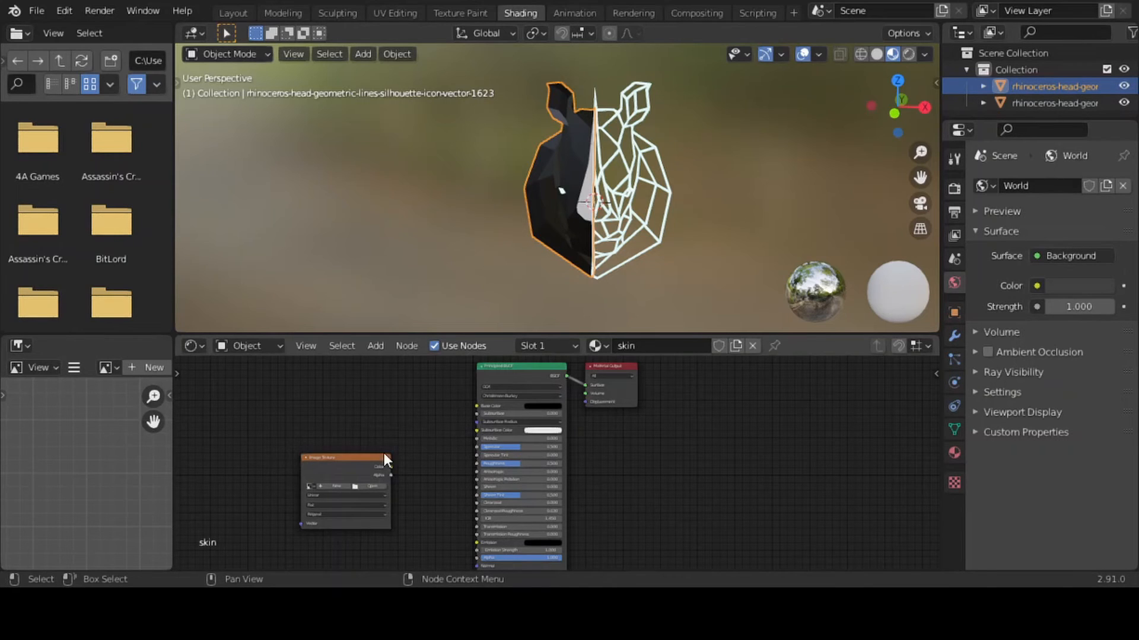
# Add Mapping and Texture Coordinate nodes to the image texture and feed the Mapping vector from the Object coordinates
pyautogui.hotkey('ctrl', 't')
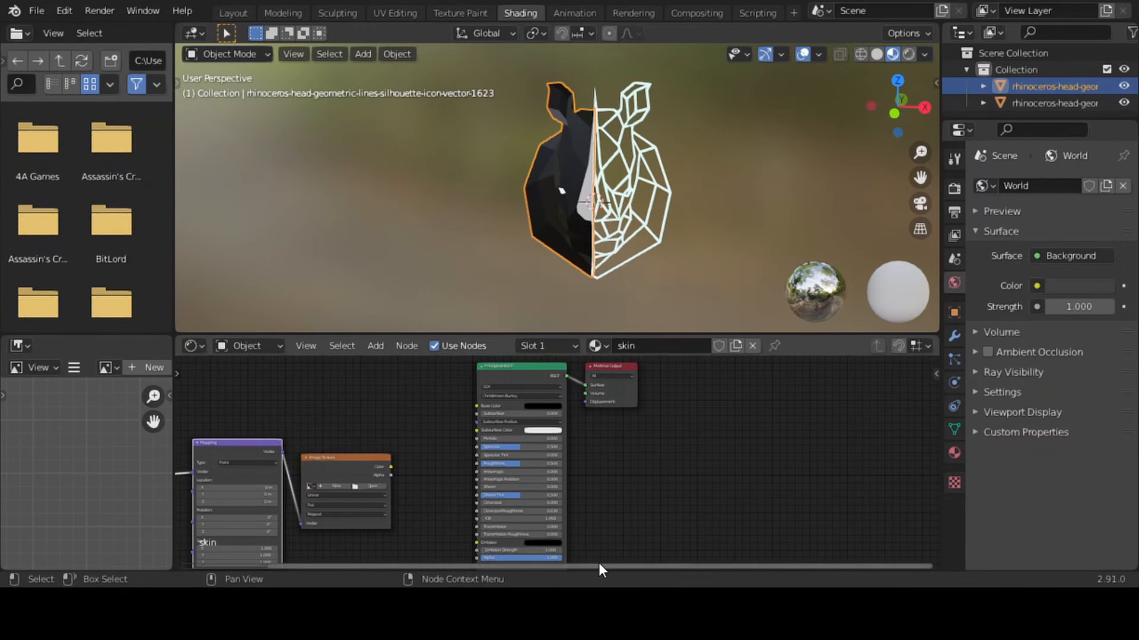
pyautogui.moveTo(600, 567); pyautogui.dragTo(421, 573)
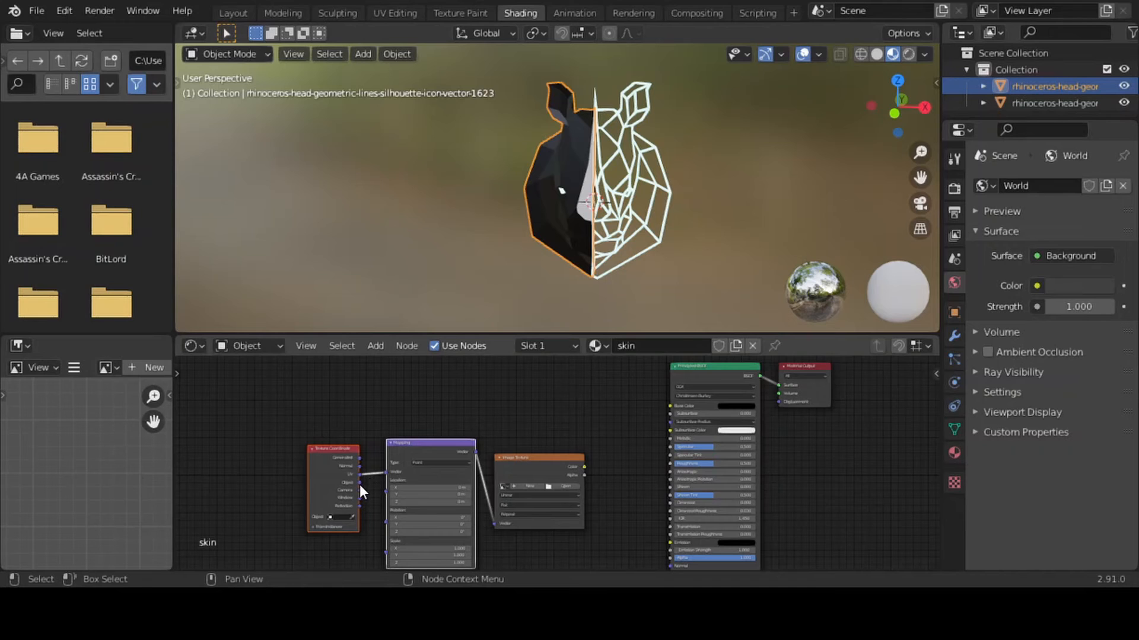
pyautogui.moveTo(359, 484); pyautogui.dragTo(386, 472)
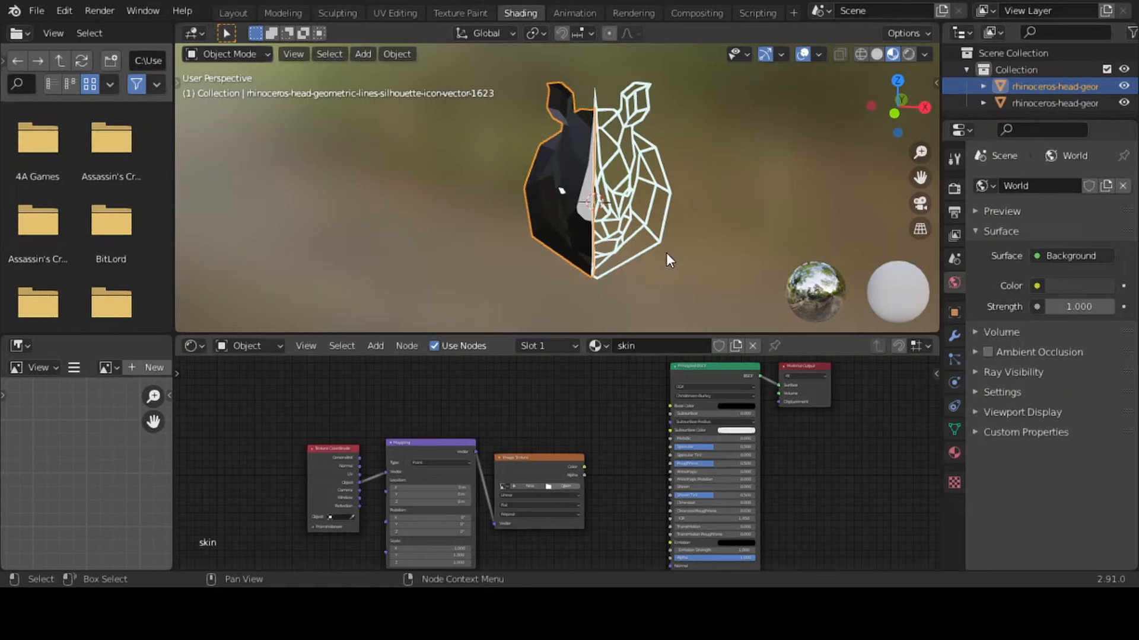
# Load the leather roughness image into the texture node and connect its Color to the Principled BSDF's Roughness
pyautogui.doubleClick(747, 194)
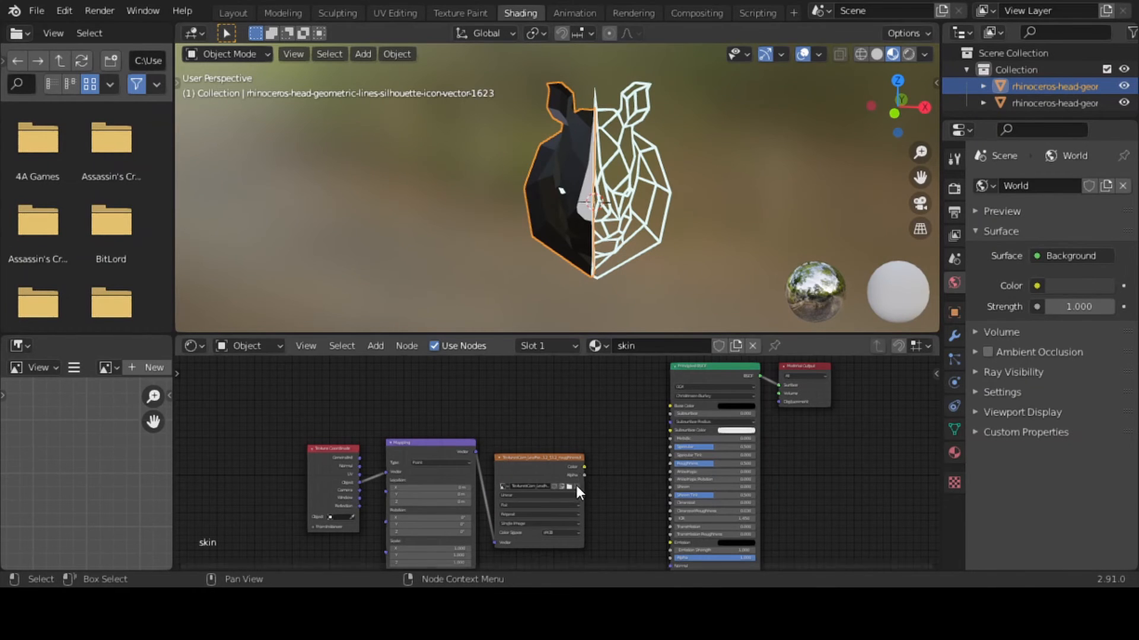
pyautogui.moveTo(584, 466); pyautogui.dragTo(671, 465)
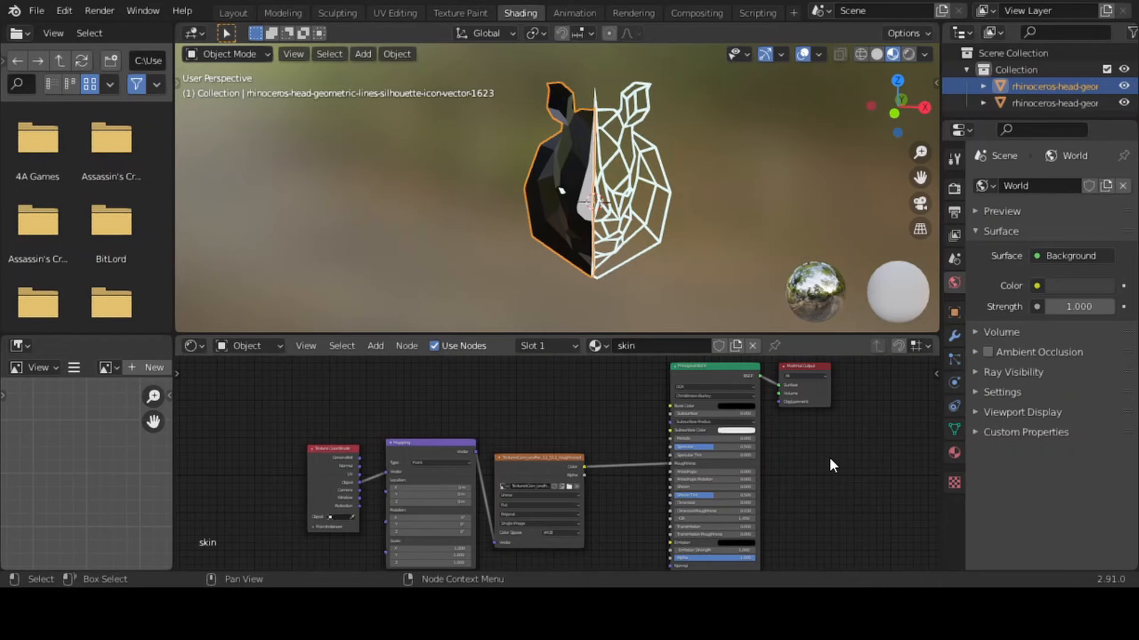
# Duplicate the leather roughness texture node twice, placing the copies below the original and near the Principled BSDF
pyautogui.moveTo(734, 567); pyautogui.dragTo(842, 568)
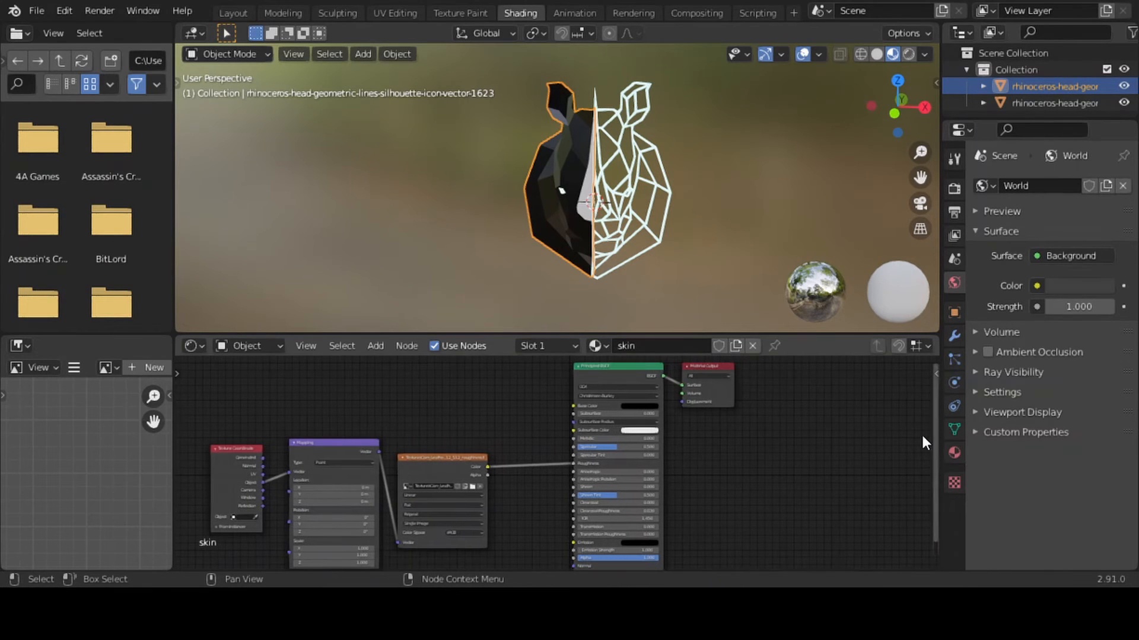
pyautogui.moveTo(939, 426); pyautogui.dragTo(932, 512)
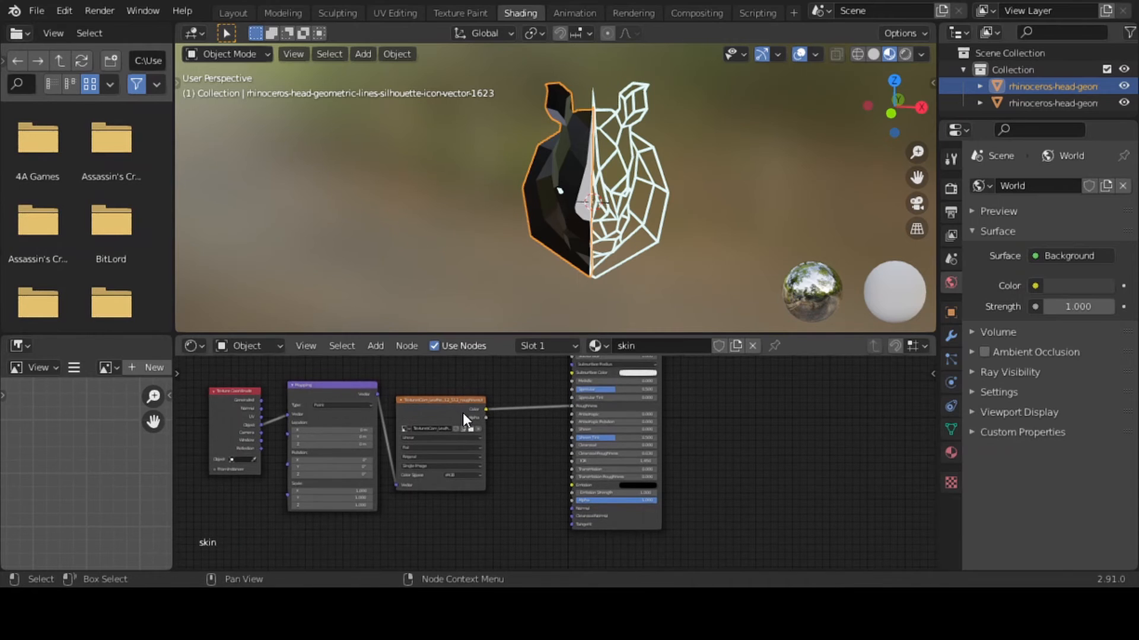
pyautogui.click(447, 412)
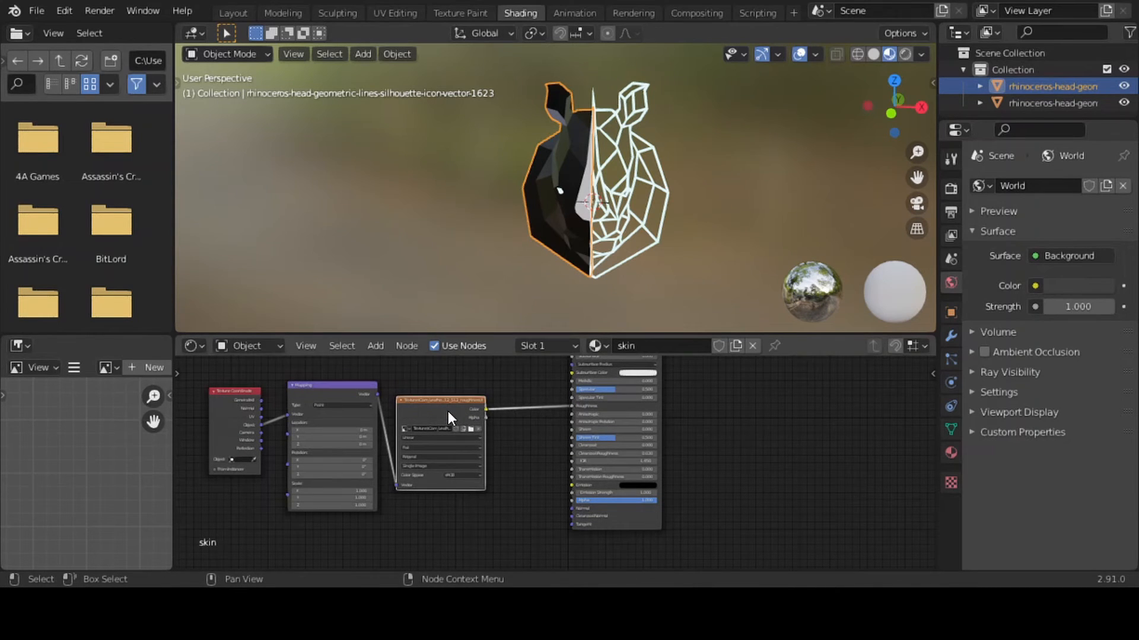
pyautogui.hotkey('shift', 'd')
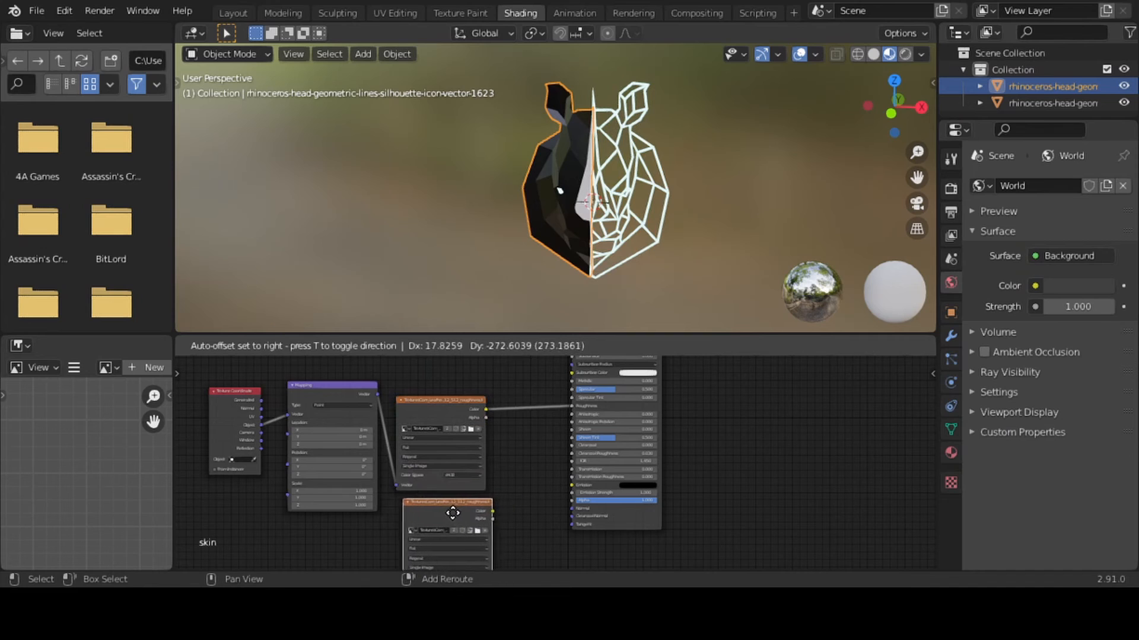
pyautogui.click(449, 519)
pyautogui.hotkey('shift', 'd')
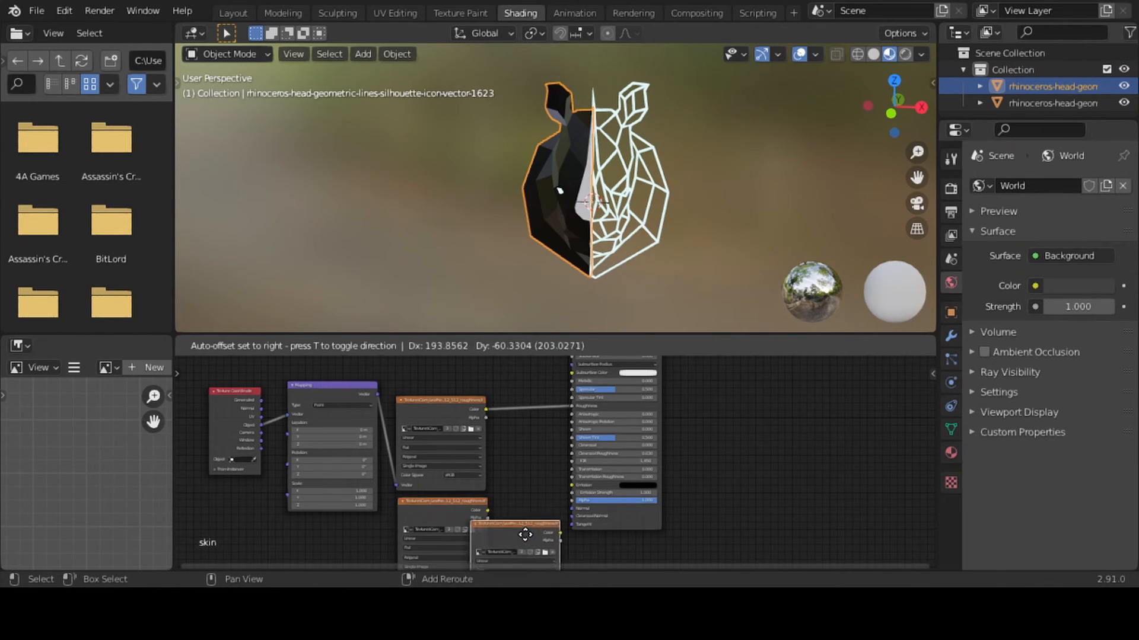
pyautogui.click(545, 543)
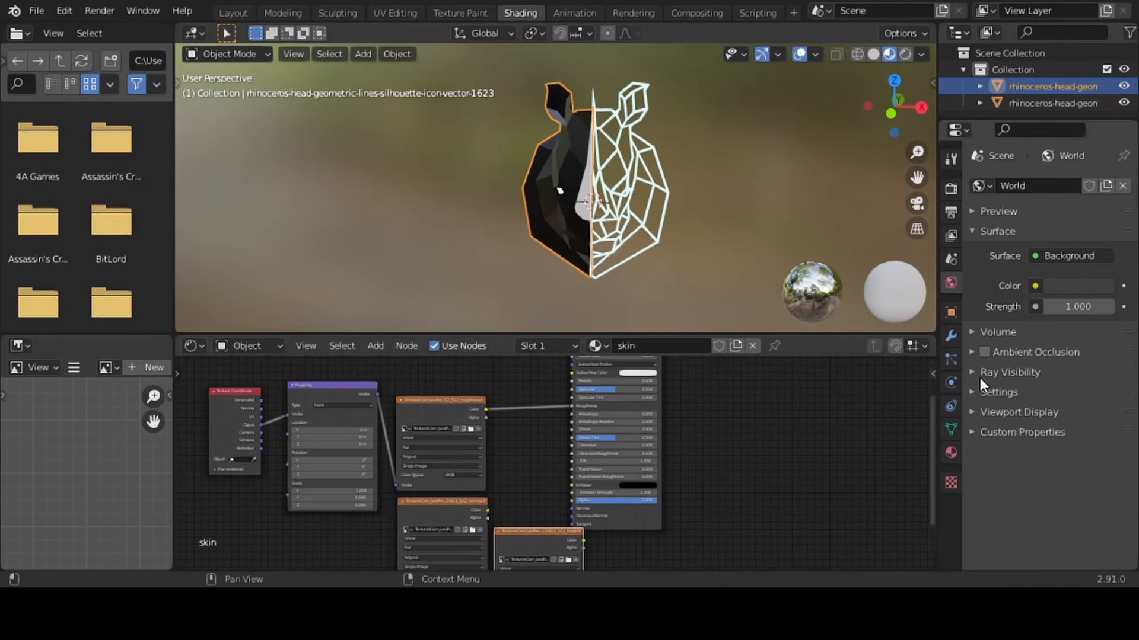
pyautogui.moveTo(933, 415); pyautogui.dragTo(933, 451)
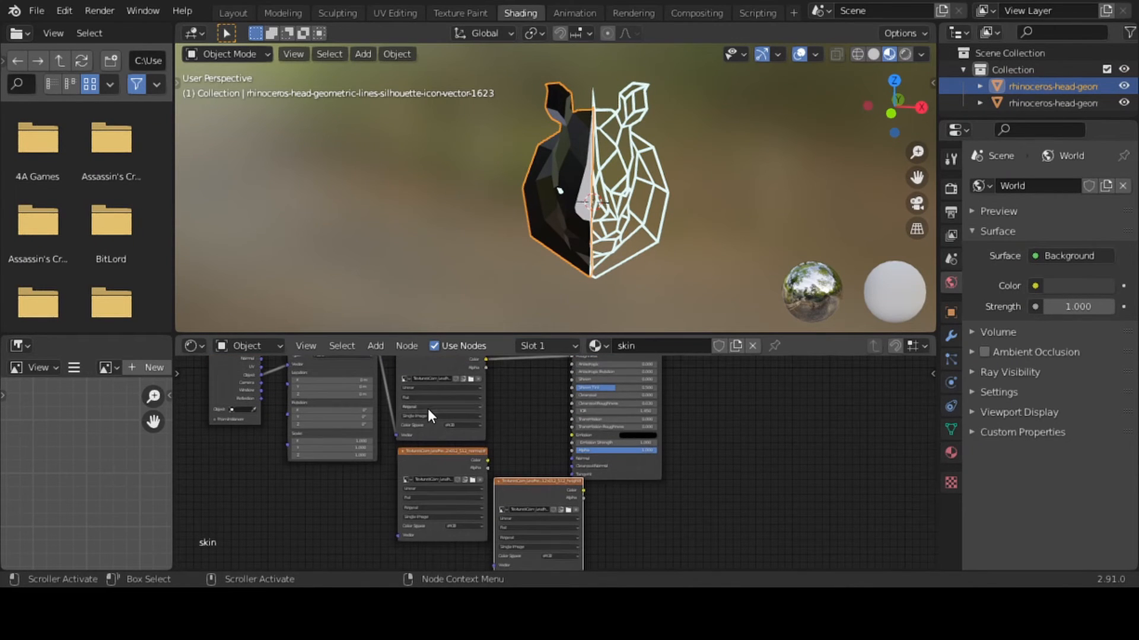
# Feed the Mapping node's Vector into the normal and height texture nodes, and place the height texture below the others
pyautogui.moveTo(931, 491); pyautogui.dragTo(931, 487)
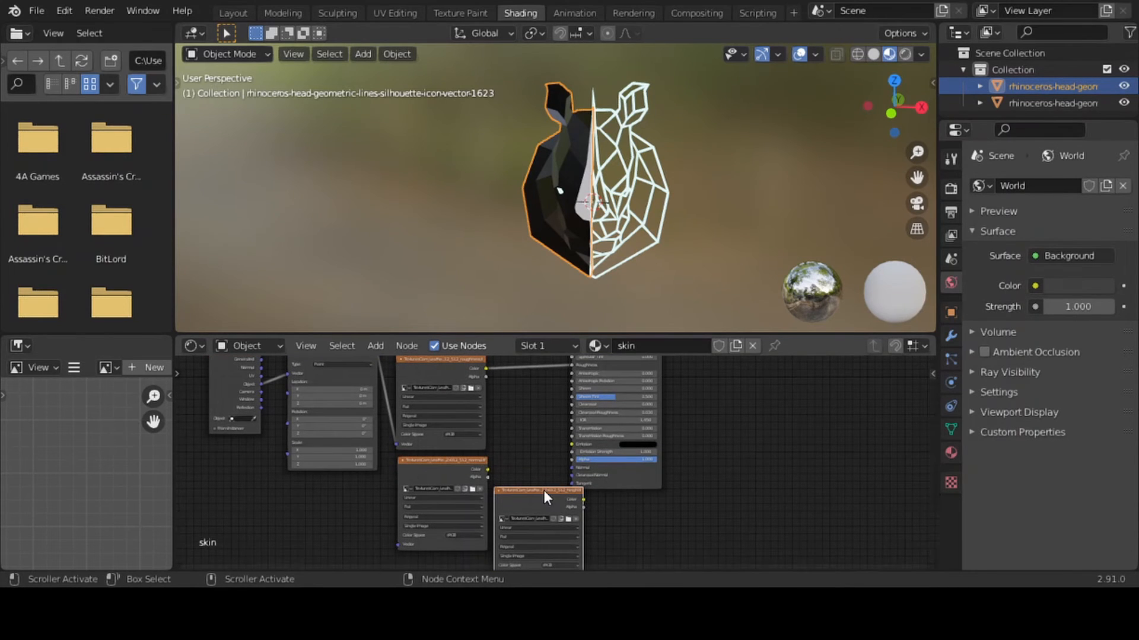
pyautogui.moveTo(543, 490); pyautogui.dragTo(545, 411)
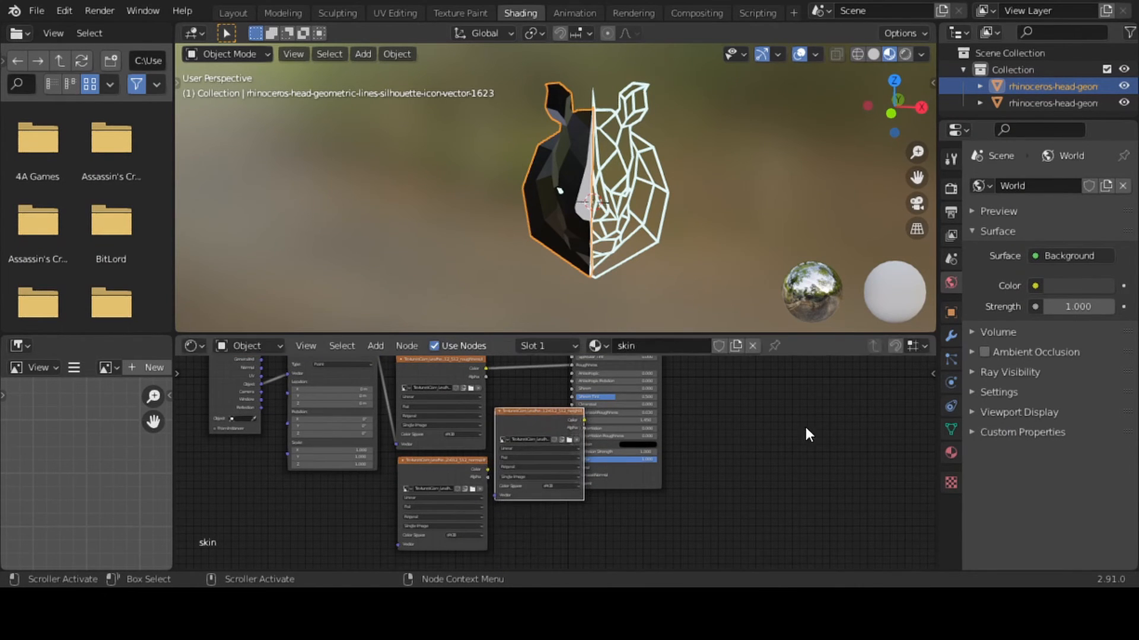
pyautogui.moveTo(933, 464); pyautogui.dragTo(933, 455)
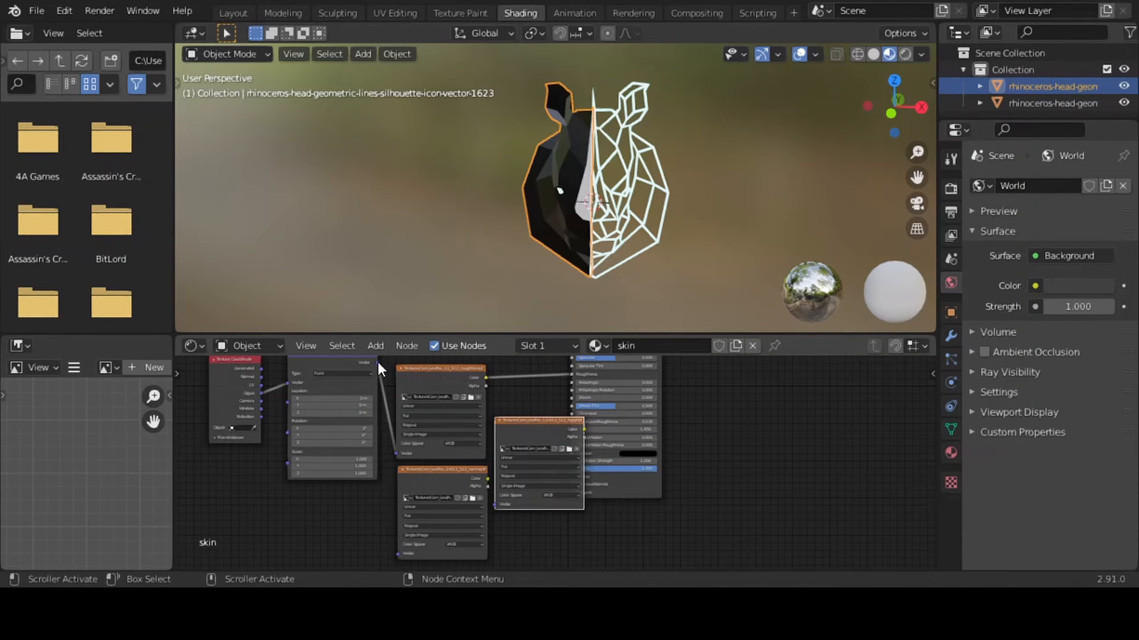
pyautogui.moveTo(379, 362); pyautogui.dragTo(396, 552)
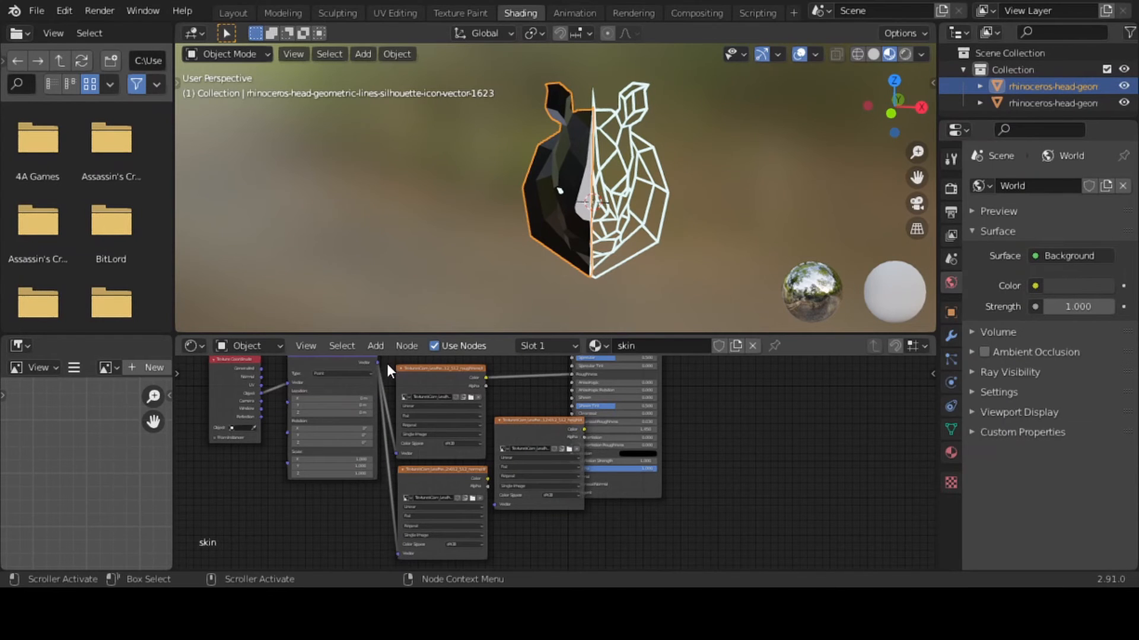
pyautogui.moveTo(379, 361); pyautogui.dragTo(496, 501)
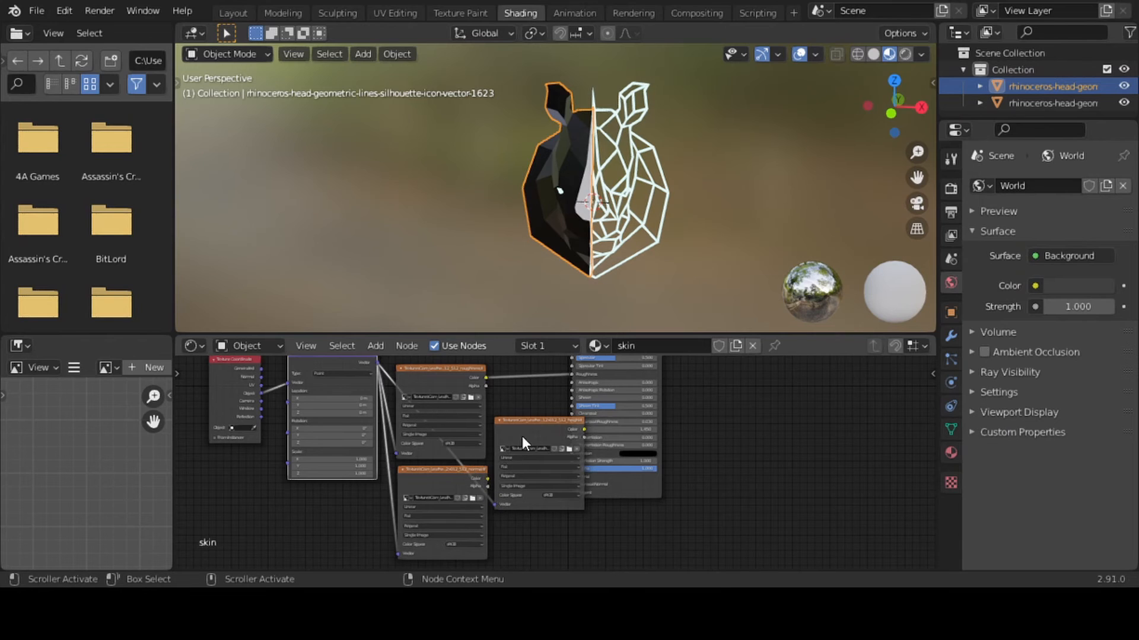
pyautogui.moveTo(522, 436); pyautogui.dragTo(508, 564)
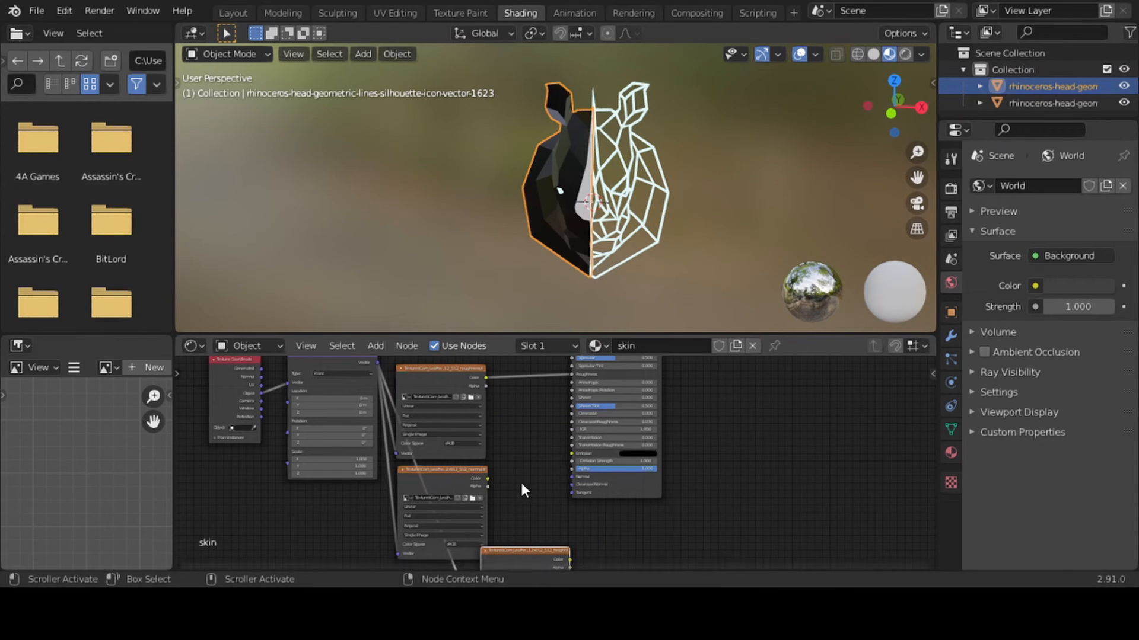
# Add a Normal Map node and wire it between the normal texture's Color and the Principled BSDF's Normal input
pyautogui.hotkey('shift', 'a')
pyautogui.moveTo(536, 480)
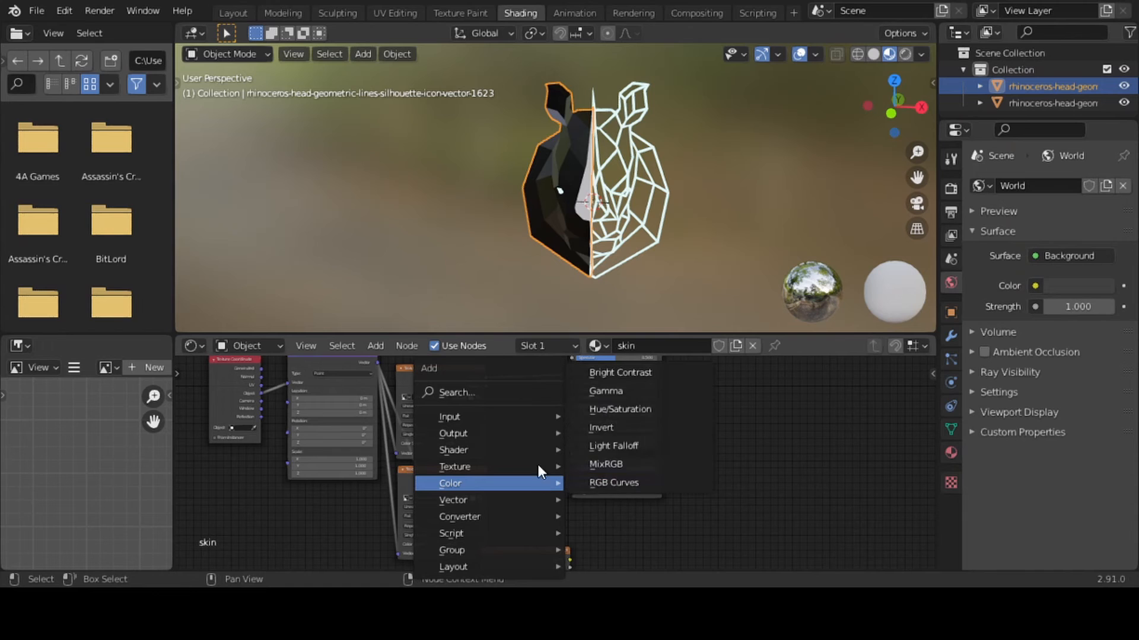
pyautogui.click(502, 390)
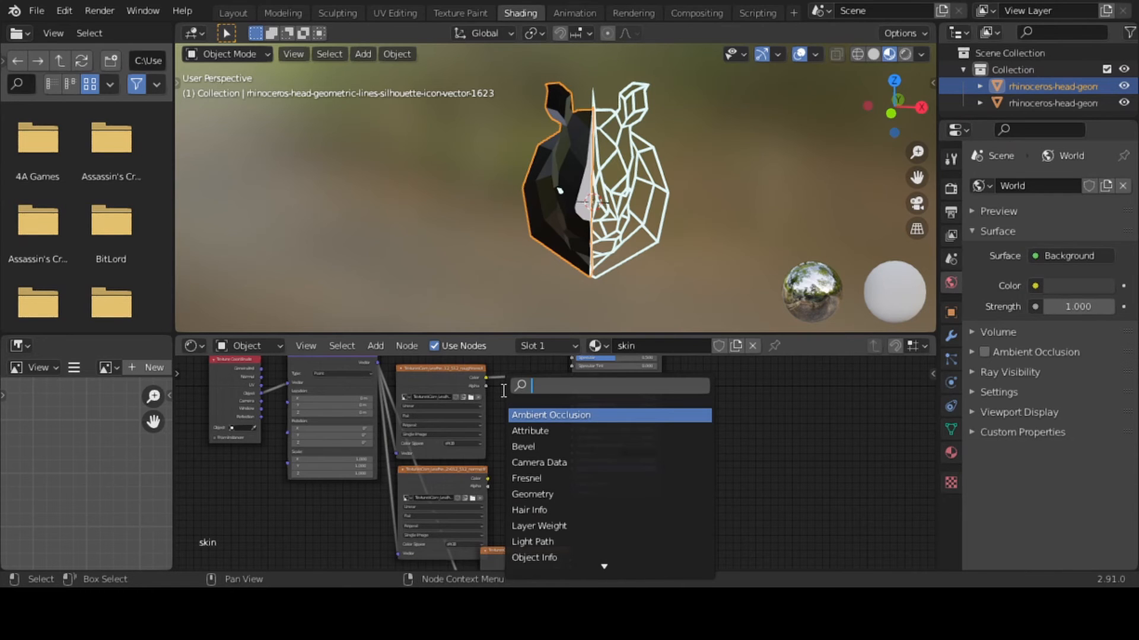
pyautogui.write('nir')
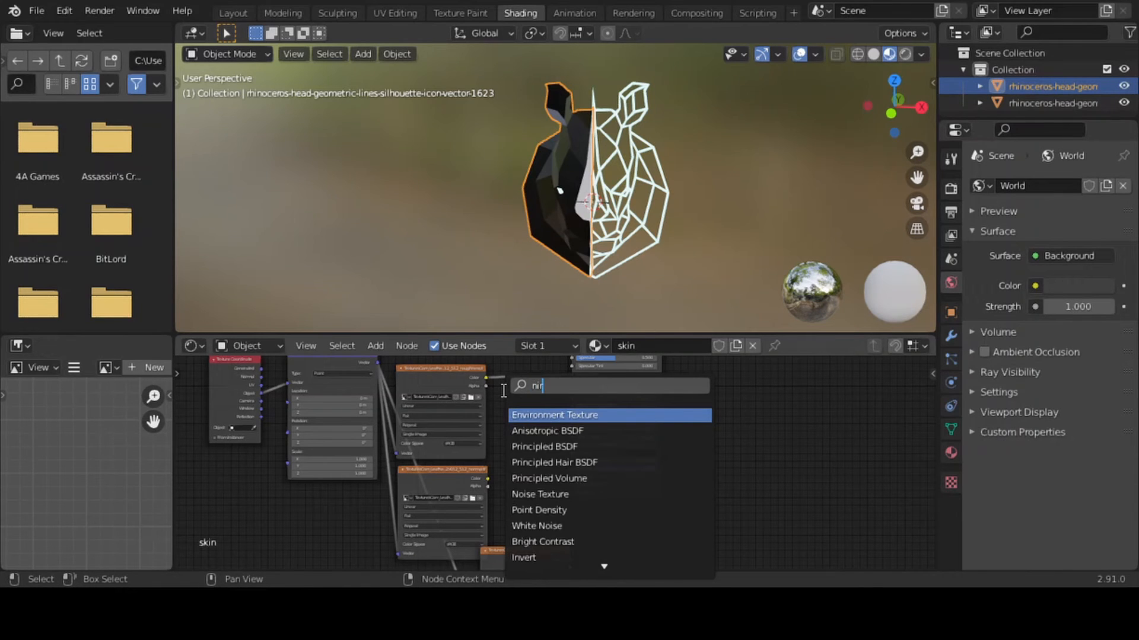
pyautogui.press('BackSpace')
pyautogui.press('BackSpace')
pyautogui.write('or')
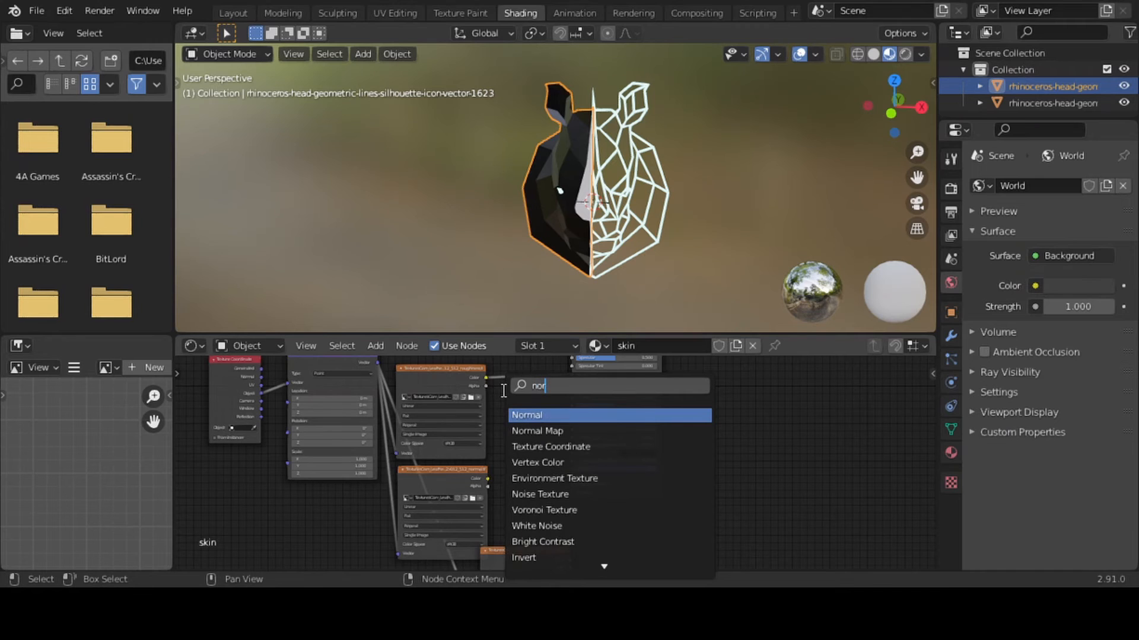
pyautogui.press('Down')
pyautogui.press('Return')
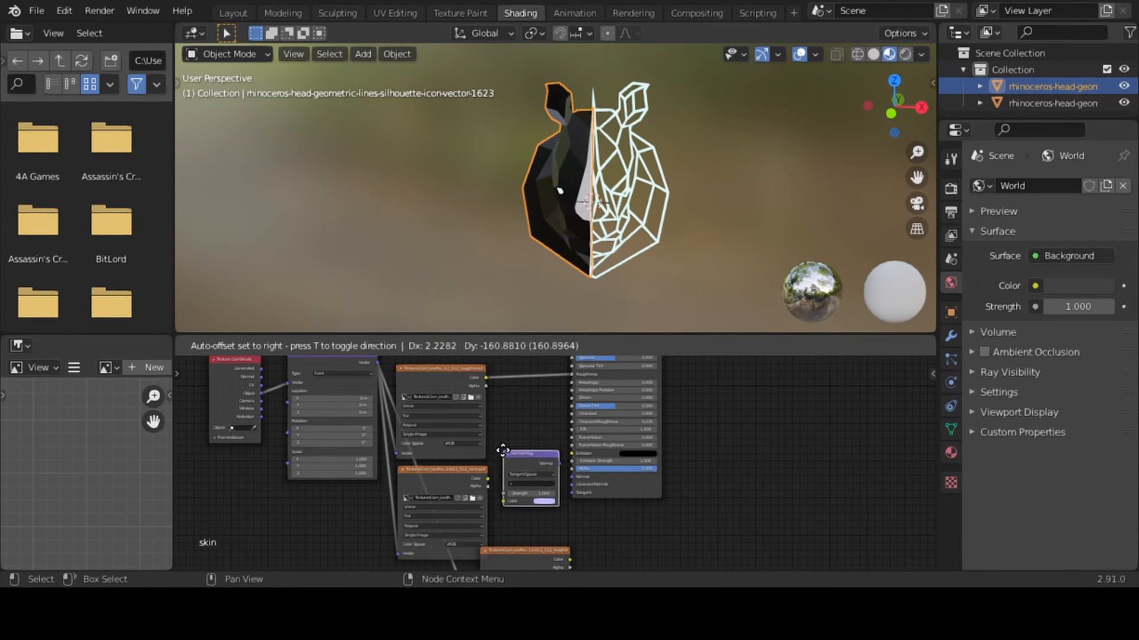
pyautogui.click(502, 458)
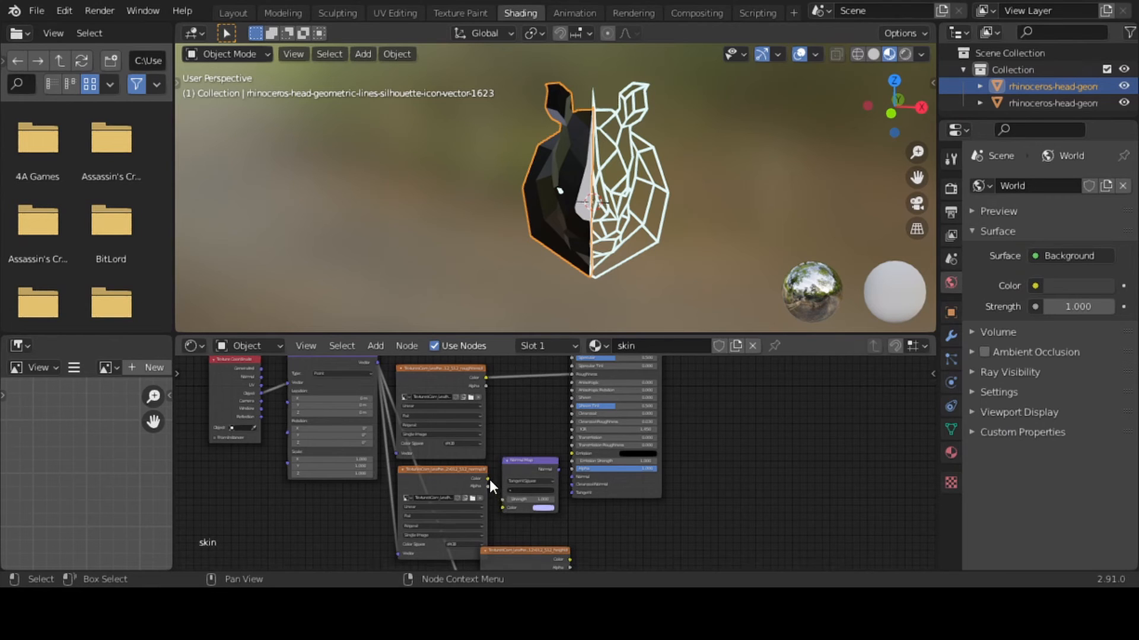
pyautogui.moveTo(489, 478); pyautogui.dragTo(504, 510)
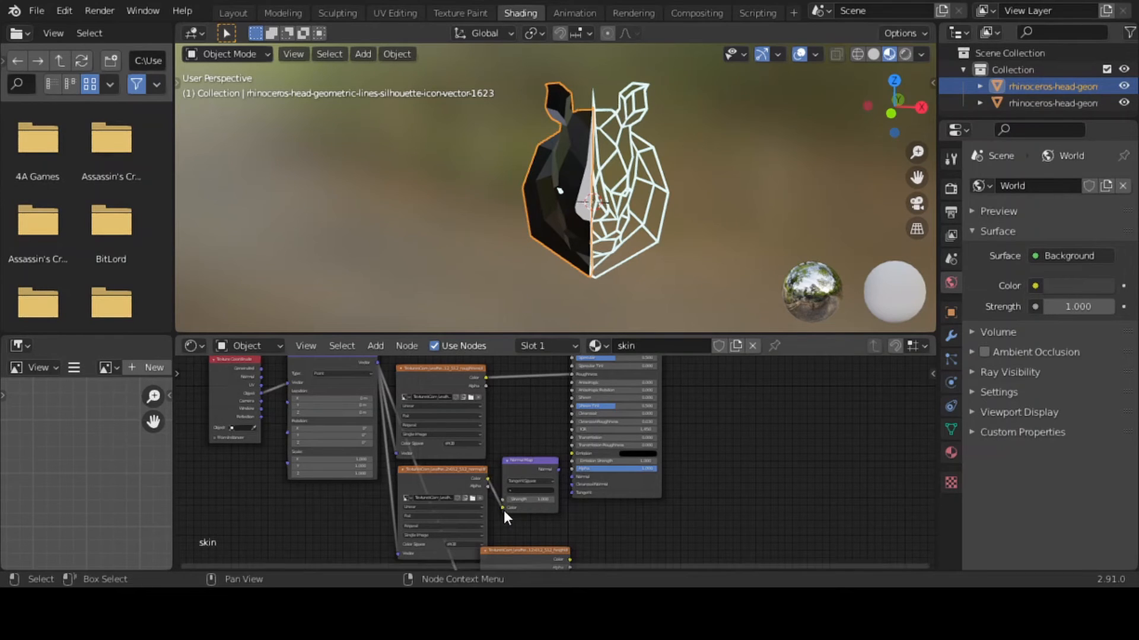
pyautogui.moveTo(557, 469); pyautogui.dragTo(569, 476)
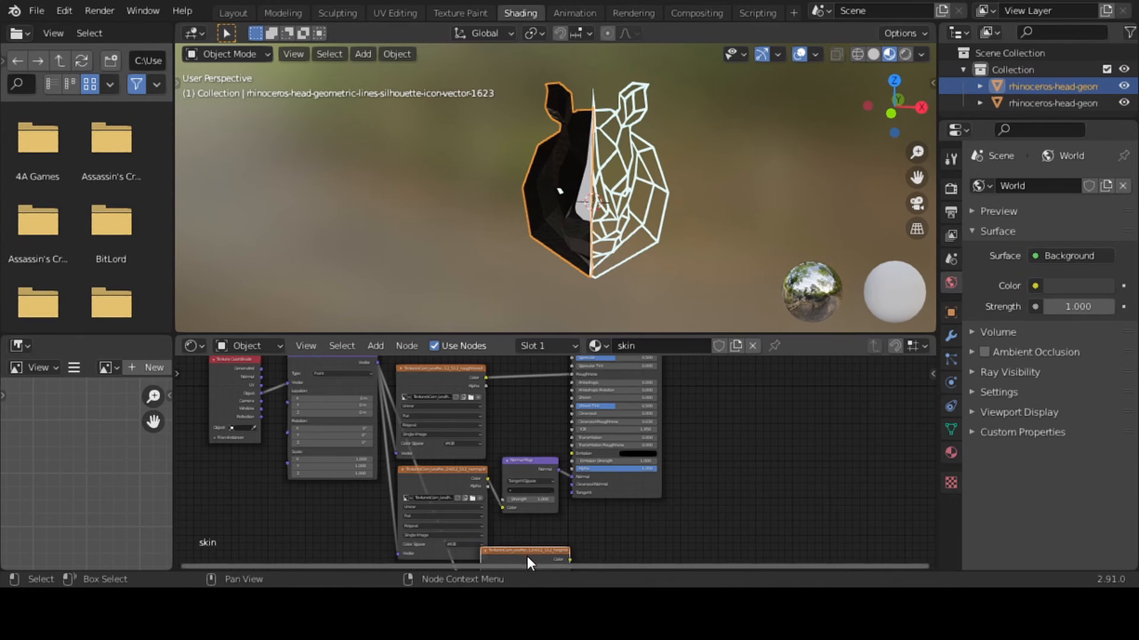
# Move the height texture node and the Material Output node past the Principled BSDF, leaving space between them
pyautogui.moveTo(526, 556)
pyautogui.mouseDown()
pyautogui.moveTo(635, 541)
pyautogui.moveTo(632, 527)
pyautogui.mouseUp()
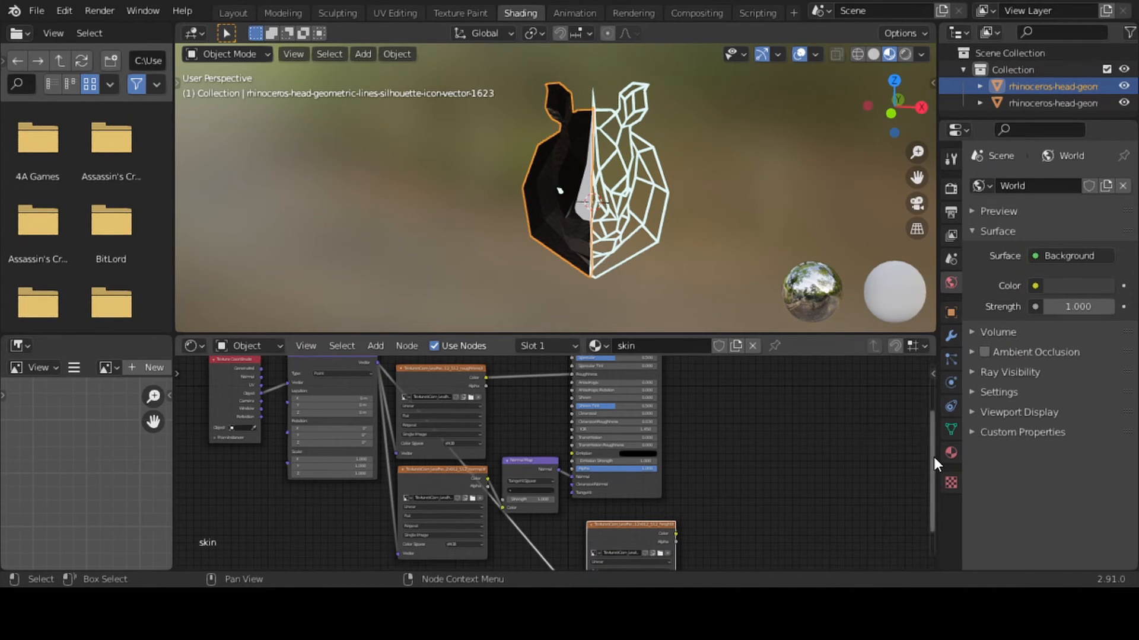
pyautogui.moveTo(933, 457); pyautogui.dragTo(914, 411)
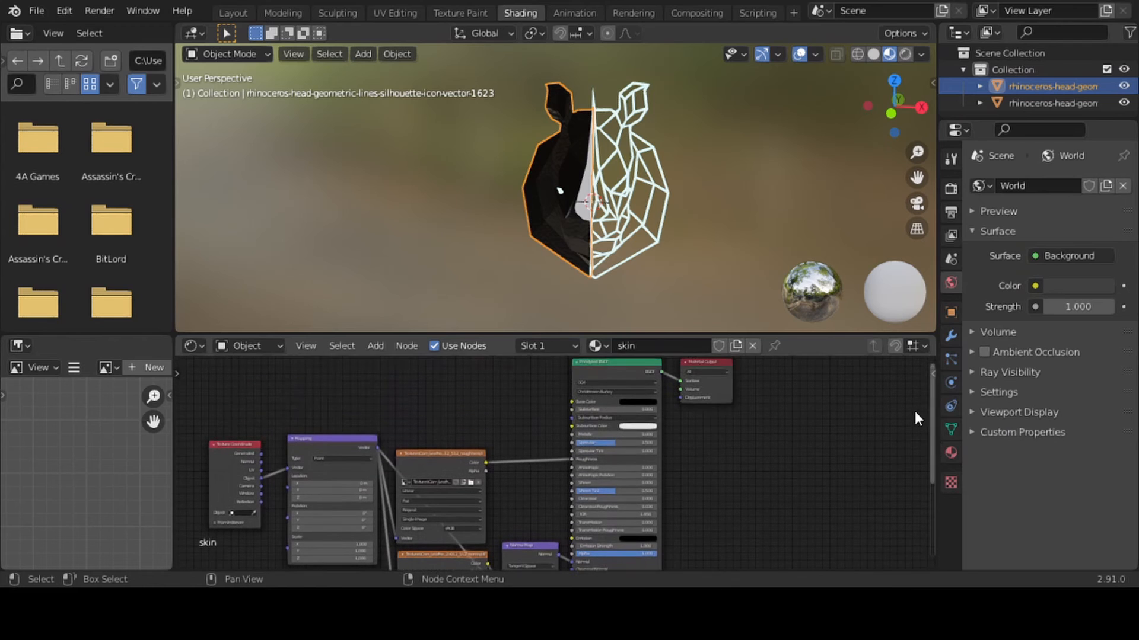
pyautogui.moveTo(717, 382); pyautogui.dragTo(862, 453)
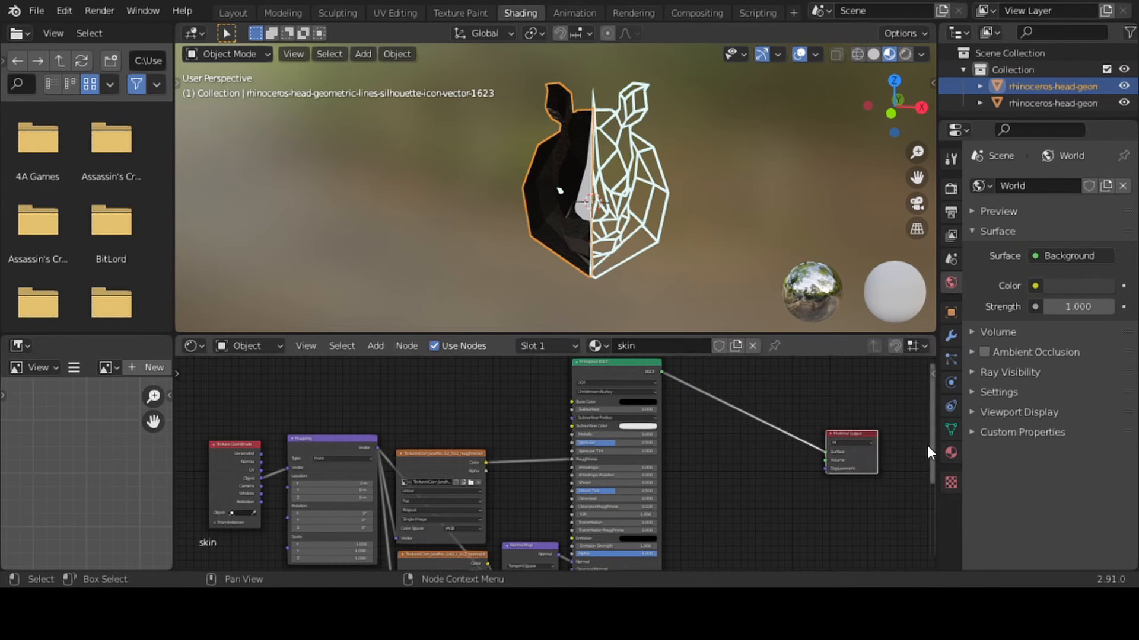
pyautogui.moveTo(931, 447); pyautogui.dragTo(931, 485)
pyautogui.moveTo(631, 549); pyautogui.dragTo(705, 455)
# Add a Vector Displacement node linking the height texture's Color to the Material Output's Displacement, and tidy the two nodes' placement
pyautogui.hotkey('shift', 'a')
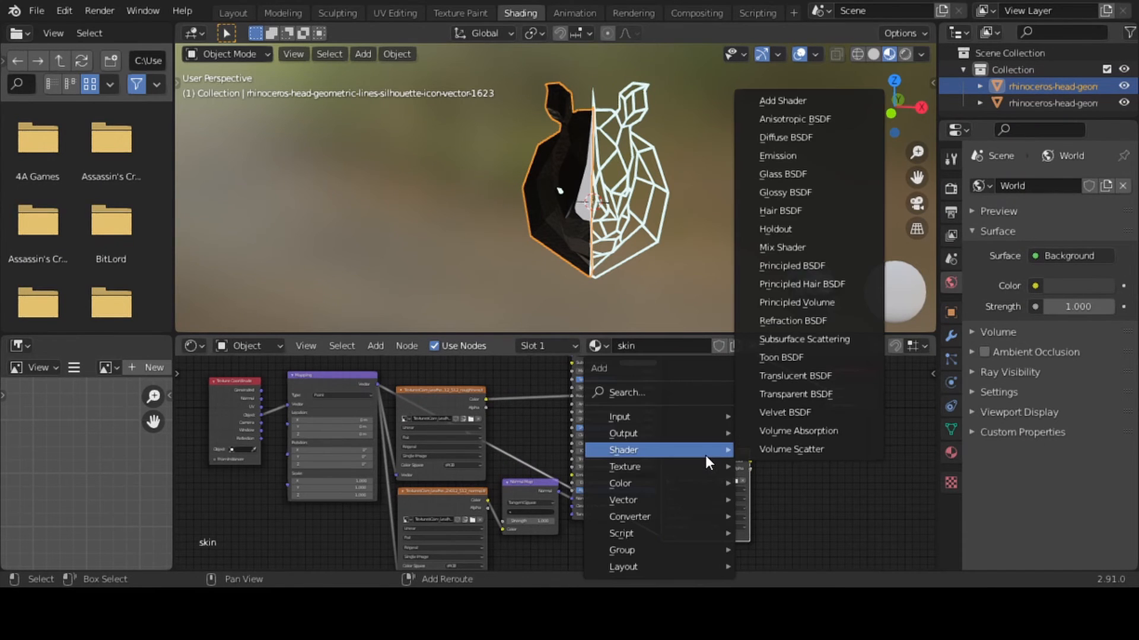
pyautogui.click(668, 393)
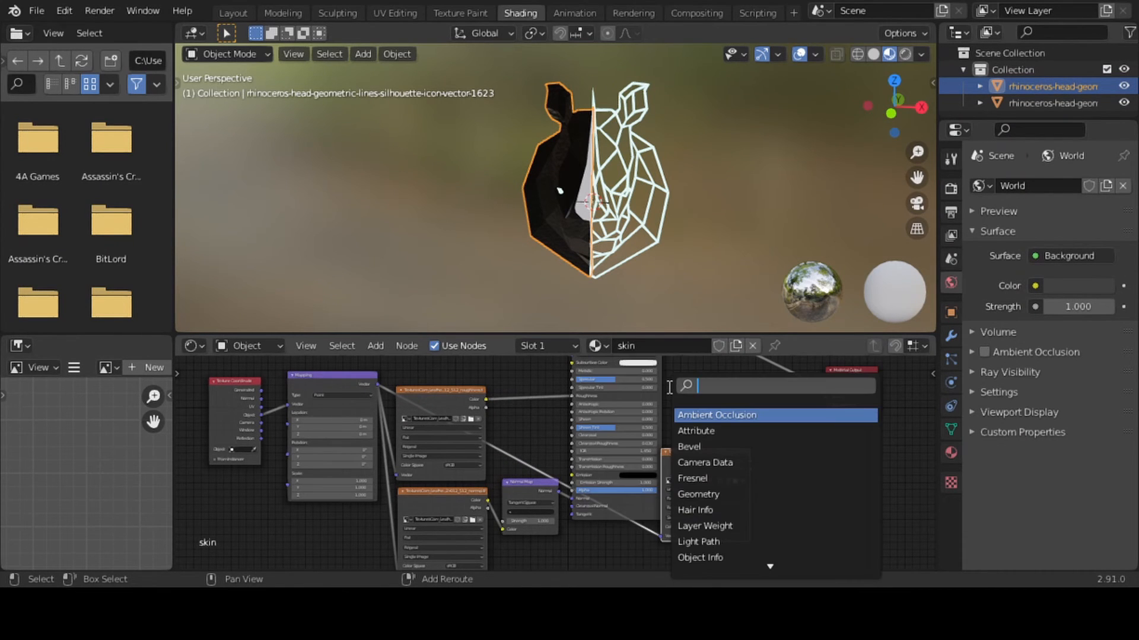
pyautogui.write('dis')
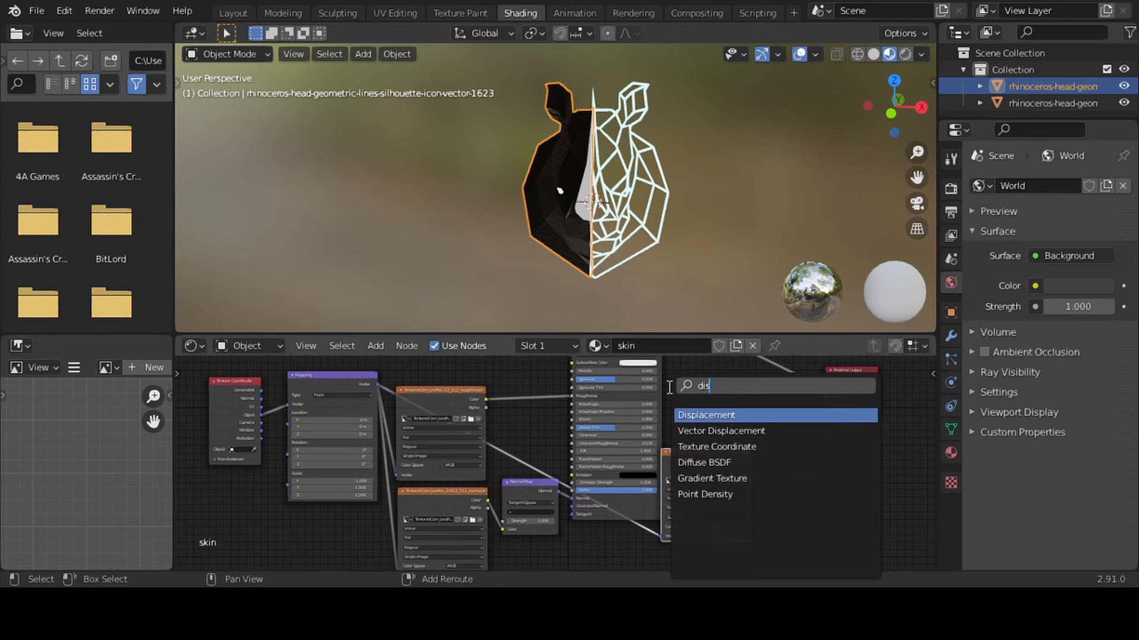
pyautogui.press('Down')
pyautogui.press('Return')
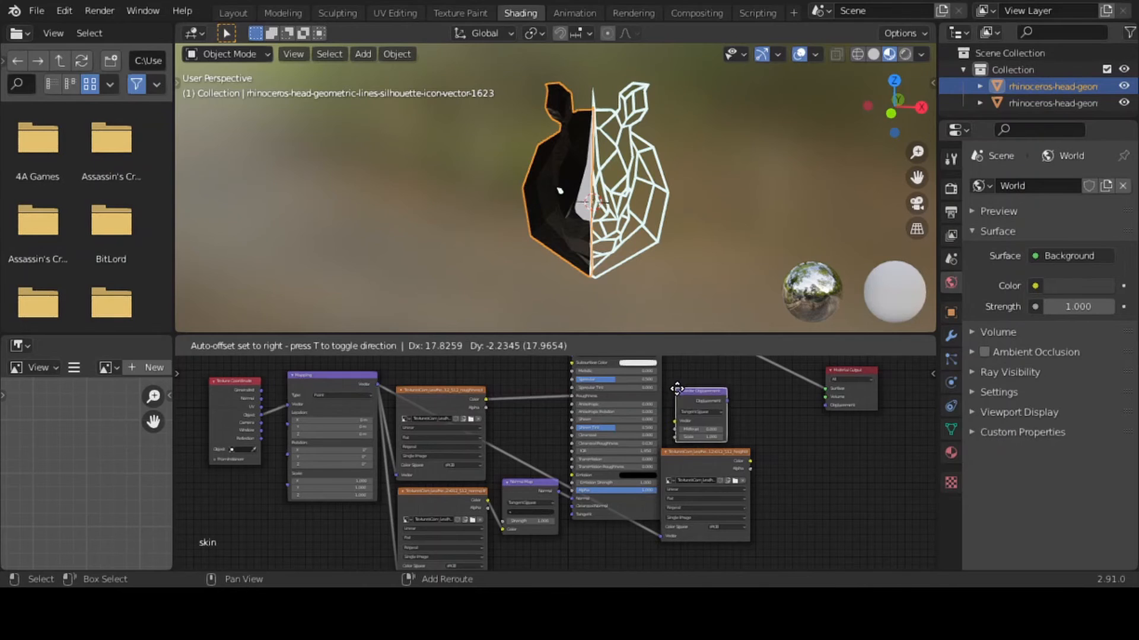
pyautogui.click(778, 433)
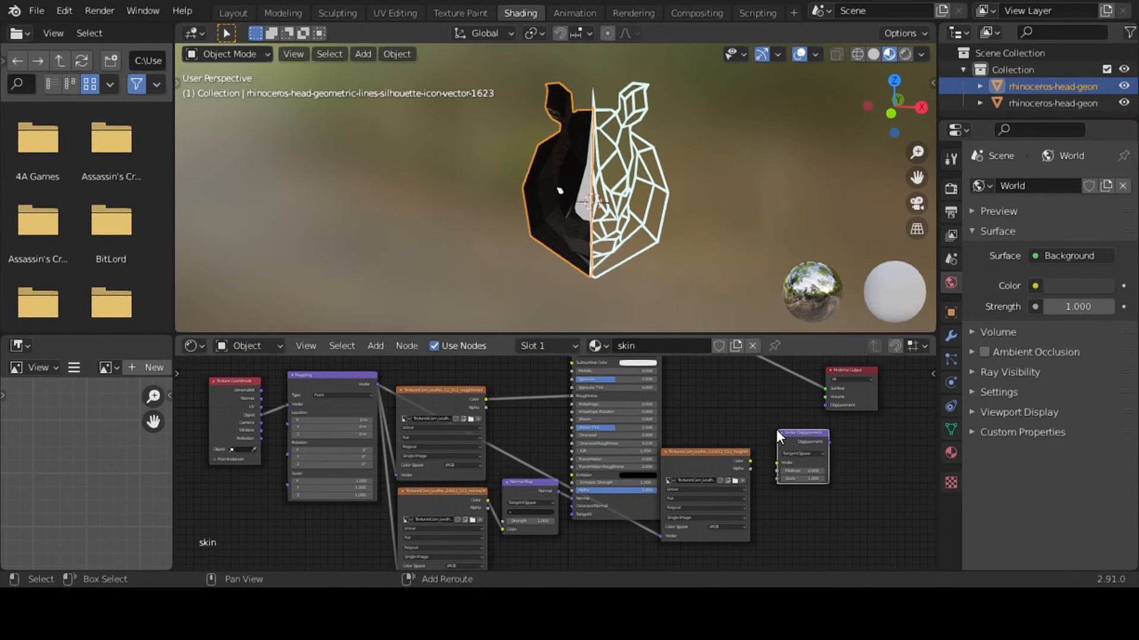
pyautogui.keyDown('shift'); pyautogui.click(750, 461); pyautogui.keyUp('shift')
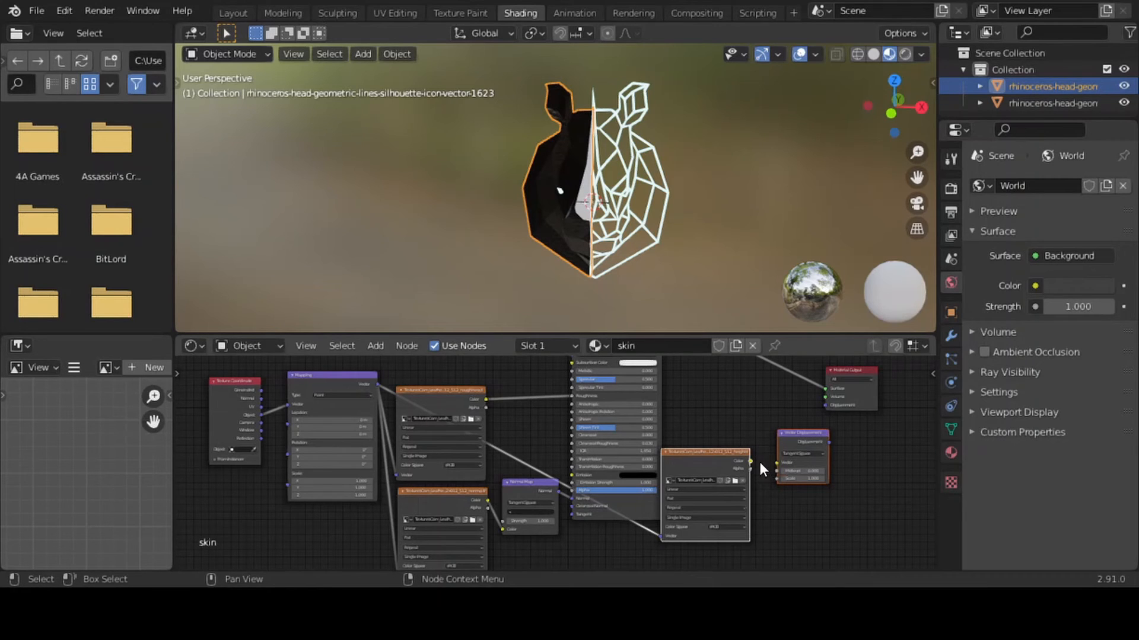
pyautogui.moveTo(752, 462); pyautogui.dragTo(827, 407)
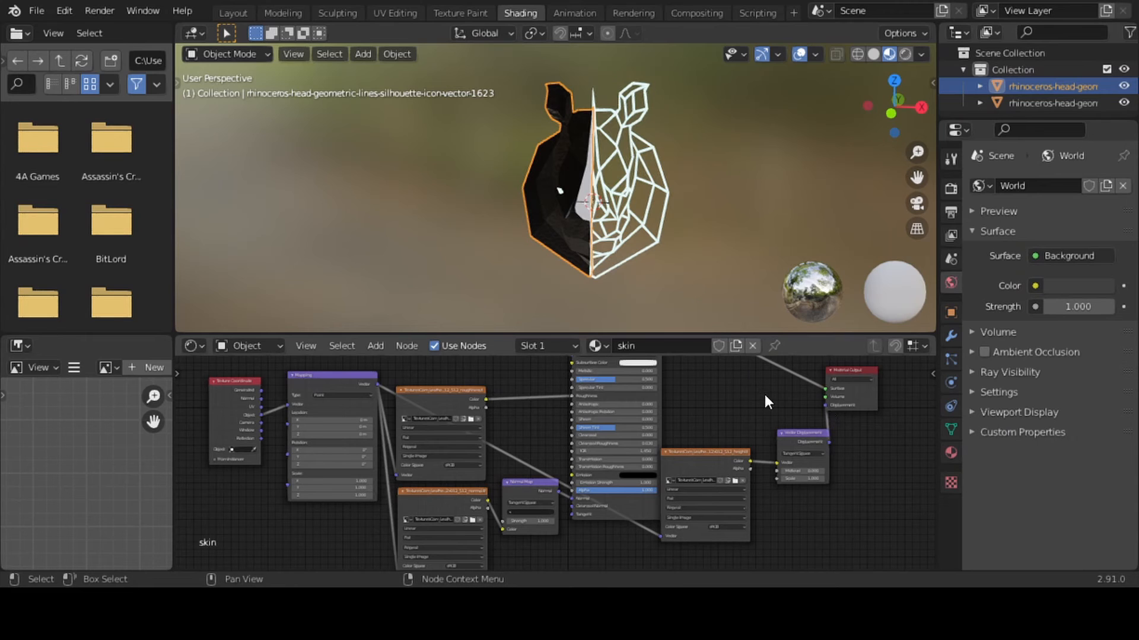
pyautogui.moveTo(794, 440); pyautogui.dragTo(797, 431)
pyautogui.moveTo(712, 453); pyautogui.dragTo(694, 413)
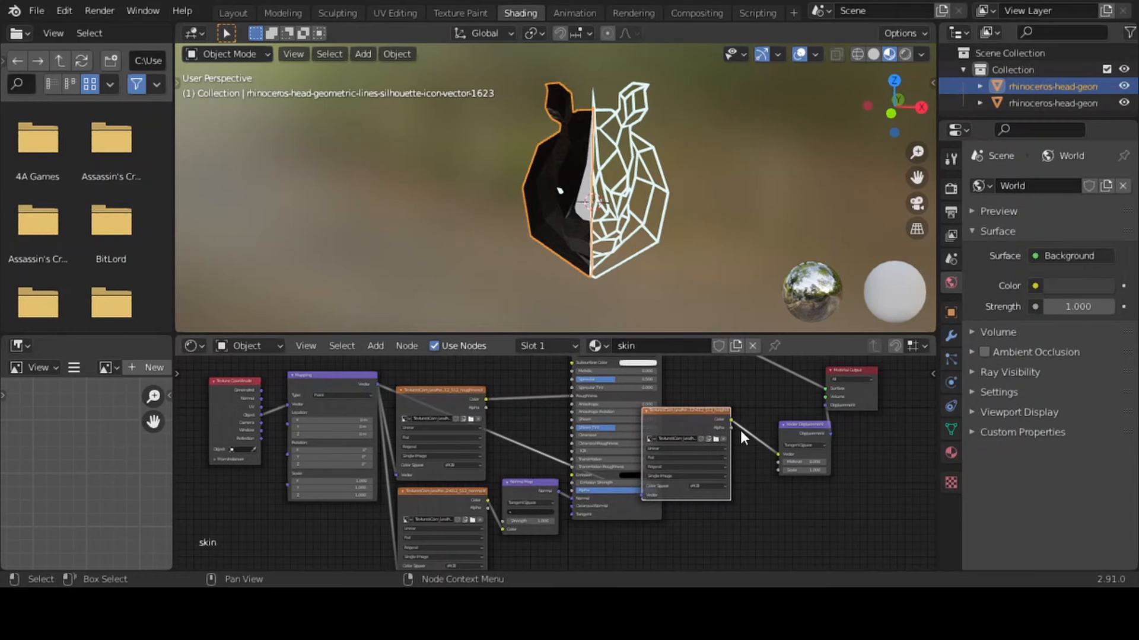
pyautogui.hotkey('shift', 'a')
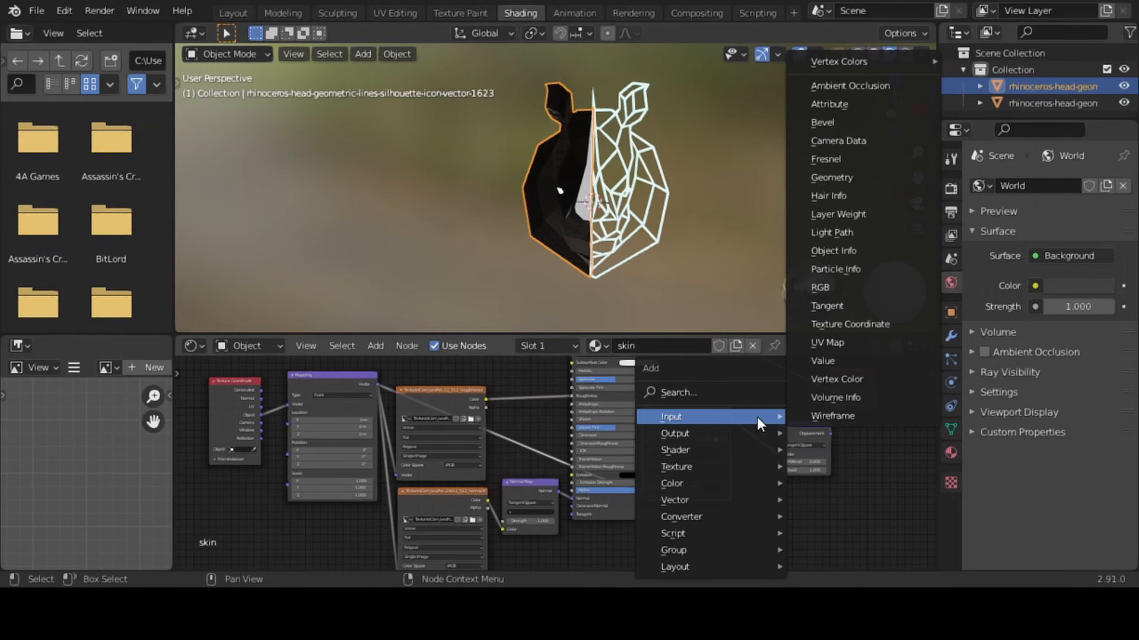
pyautogui.click(741, 392)
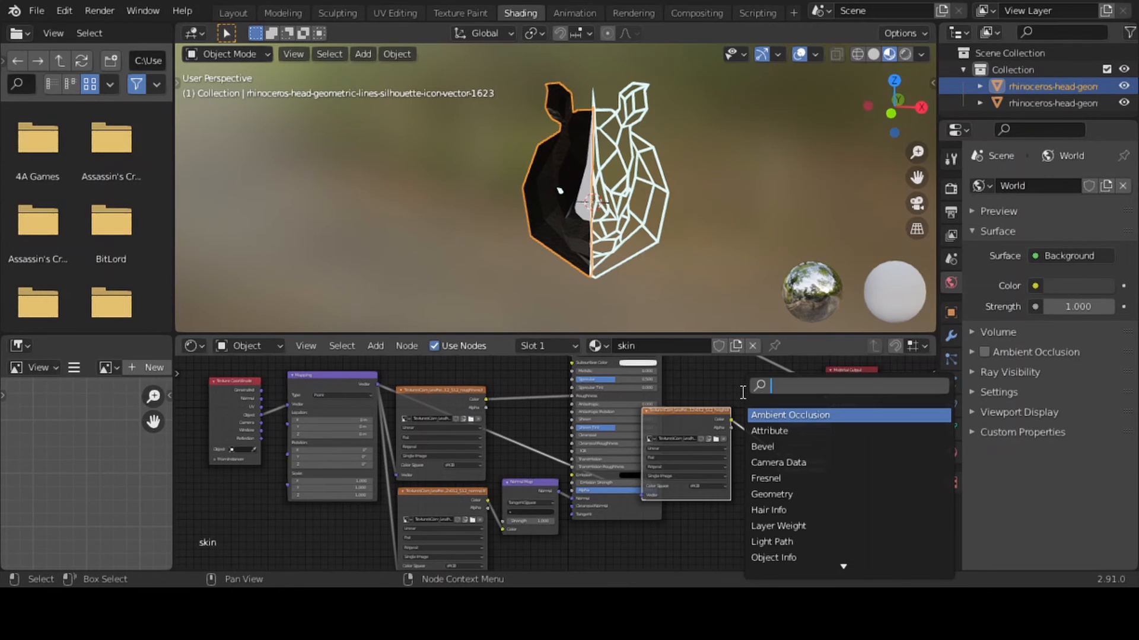
pyautogui.write('di')
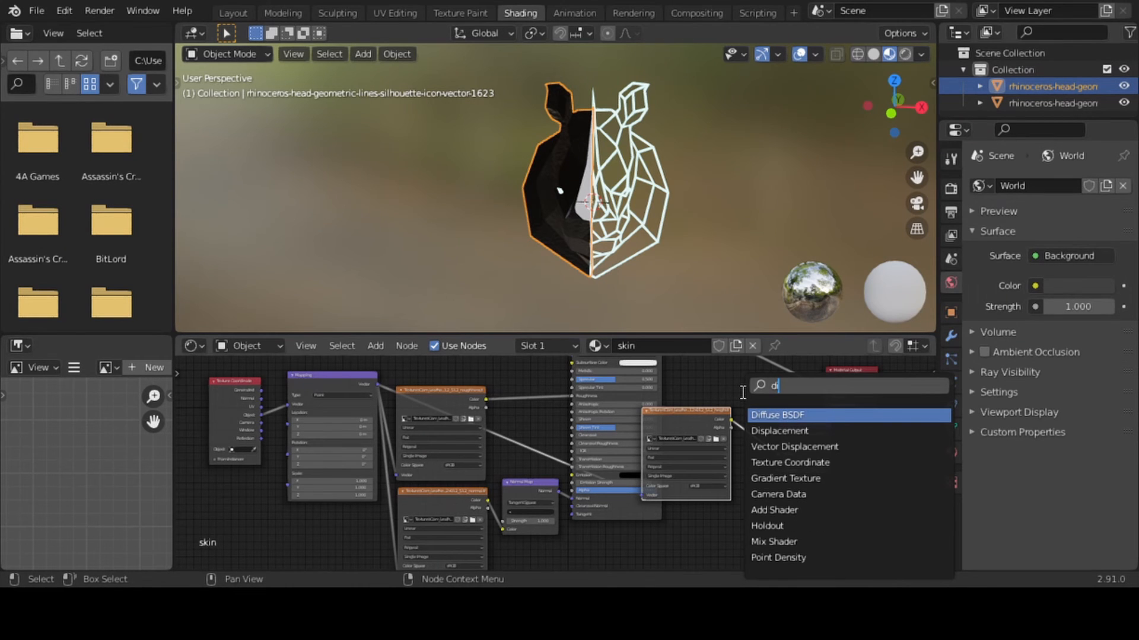
pyautogui.click(776, 431)
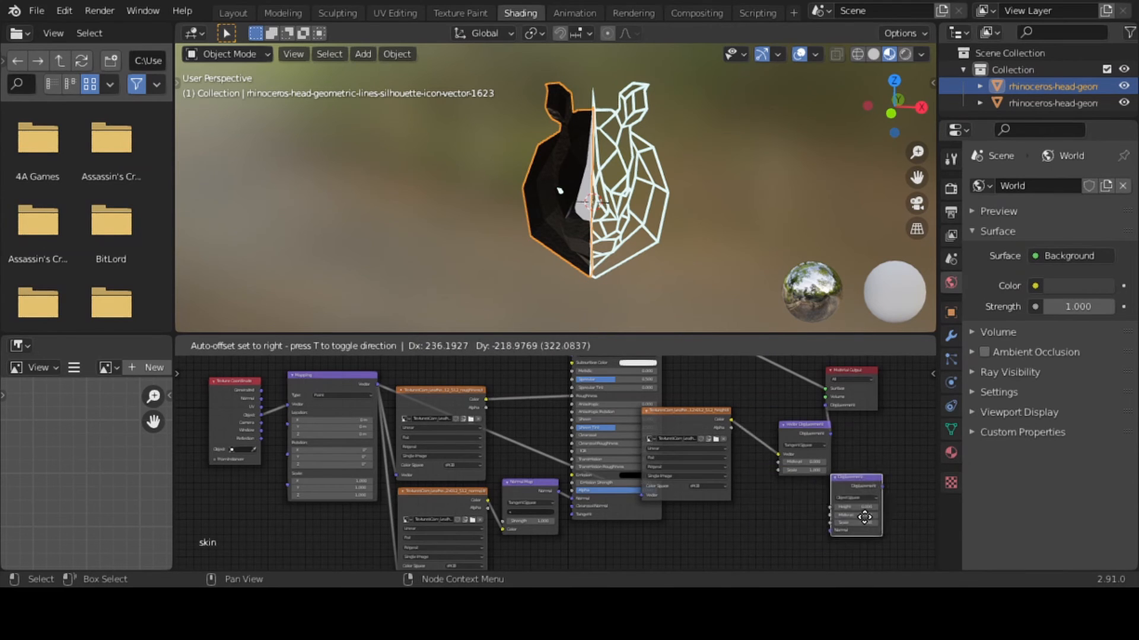
pyautogui.click(857, 475)
pyautogui.press('x')
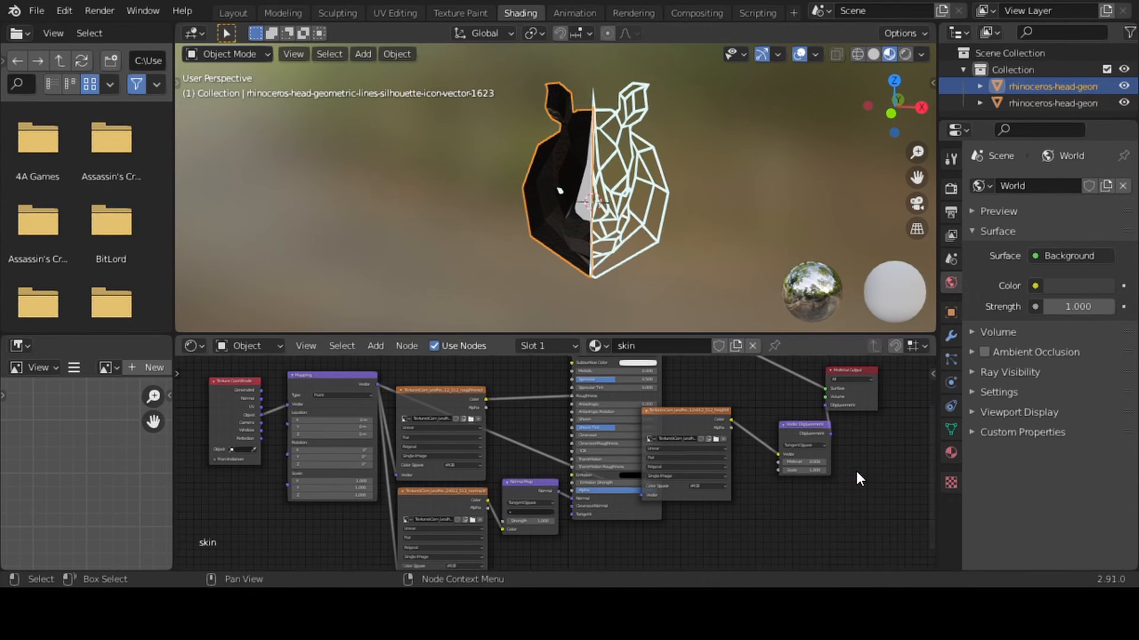
# Switch the 3D viewport to rendered shading with Scene World lighting turned off, framing the rhinoceros head up close
pyautogui.moveTo(919, 151); pyautogui.dragTo(906, 70)
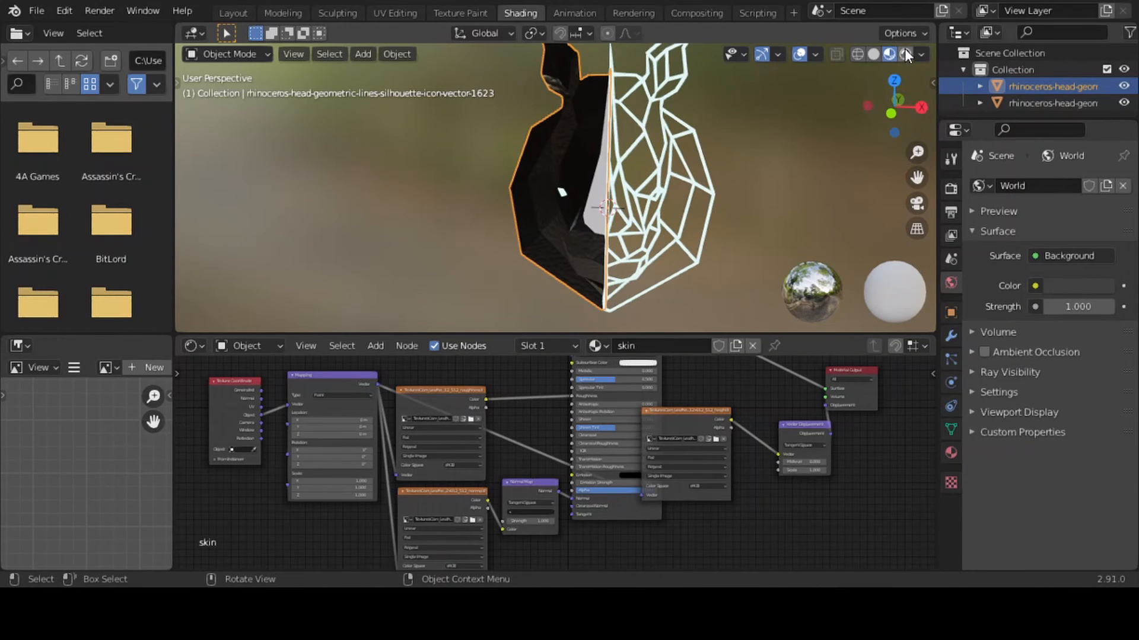
pyautogui.click(905, 52)
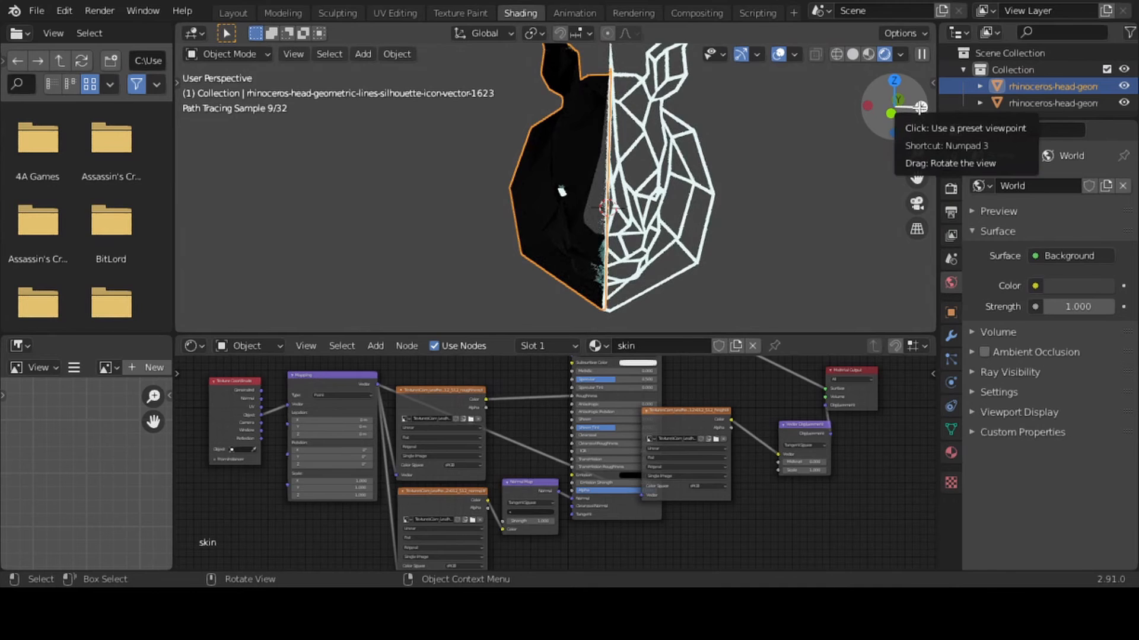
pyautogui.click(900, 54)
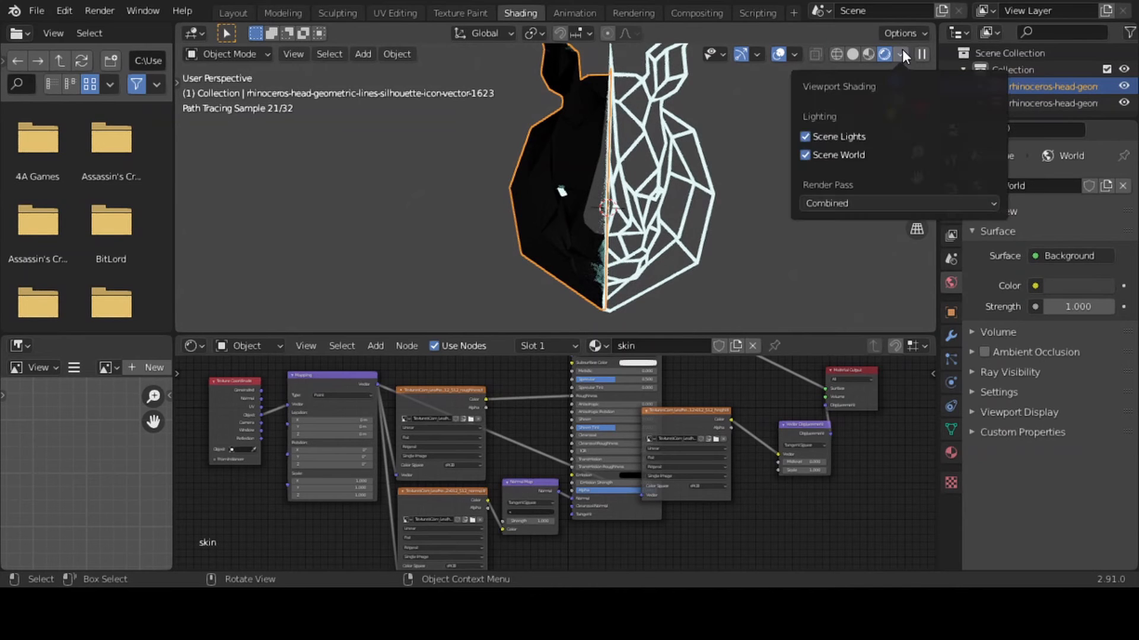
pyautogui.click(842, 150)
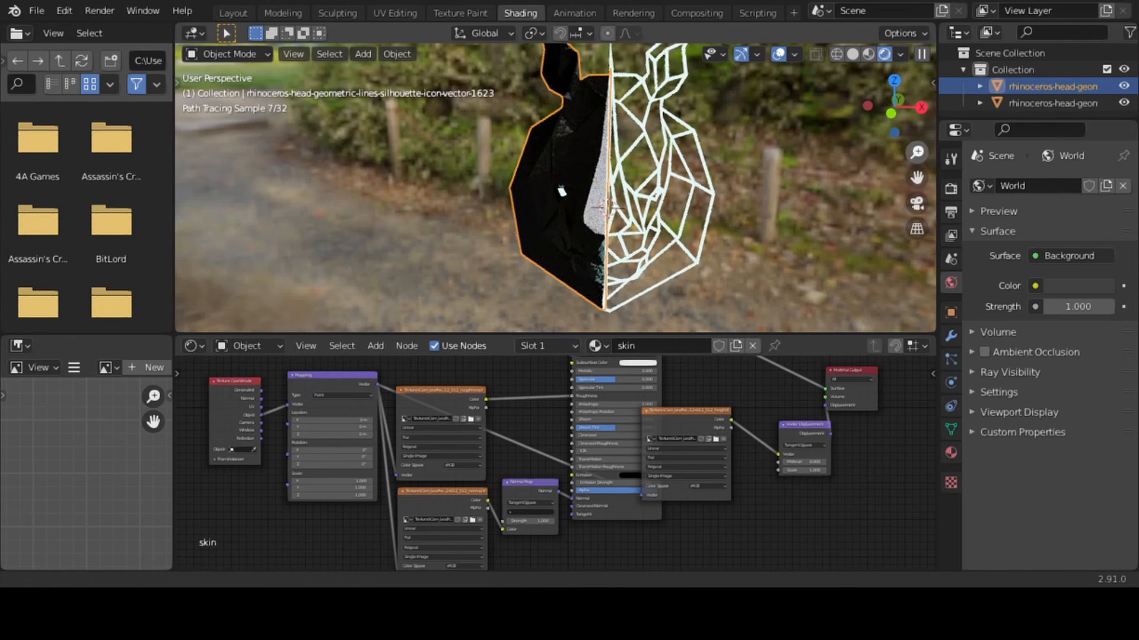
pyautogui.scroll(5, 555, 188)
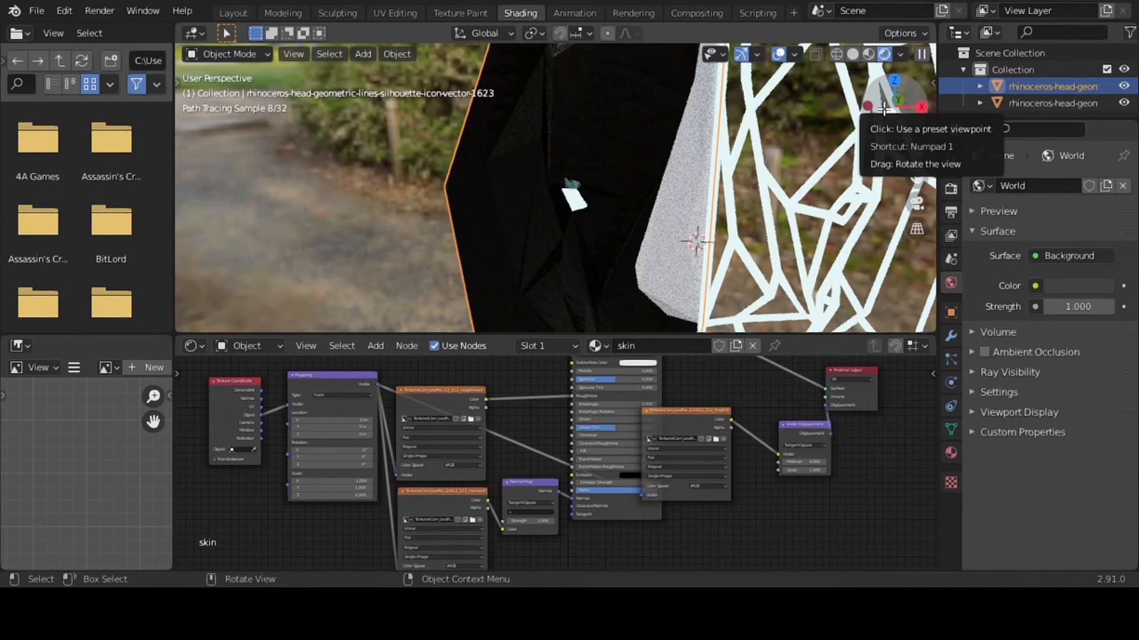
# Switch the viewport to material preview and set the Mapping node's scale to 2.4 in X and 2.3 in Y
pyautogui.moveTo(894, 121); pyautogui.dragTo(880, 124)
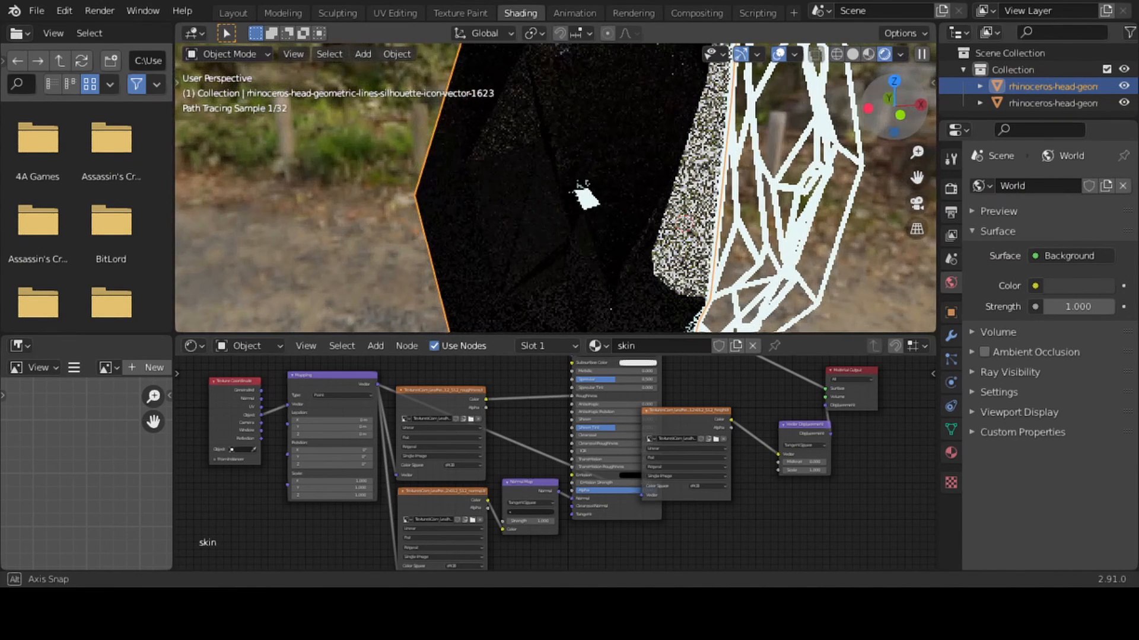
pyautogui.click(870, 53)
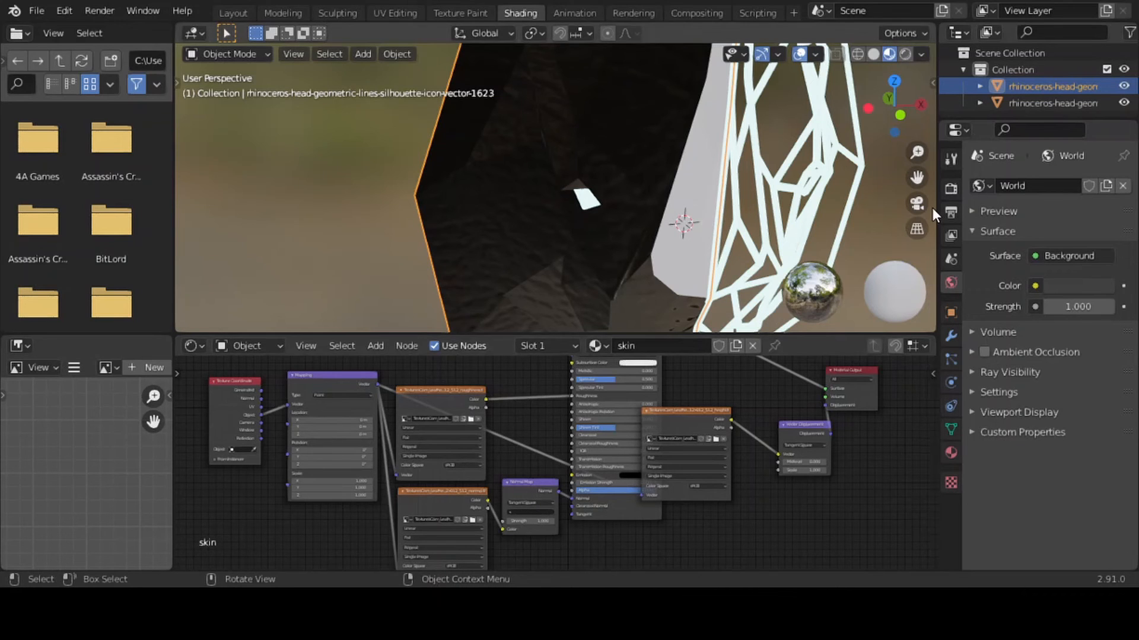
pyautogui.scroll(1, 707, 511)
pyautogui.scroll(2, 706, 511)
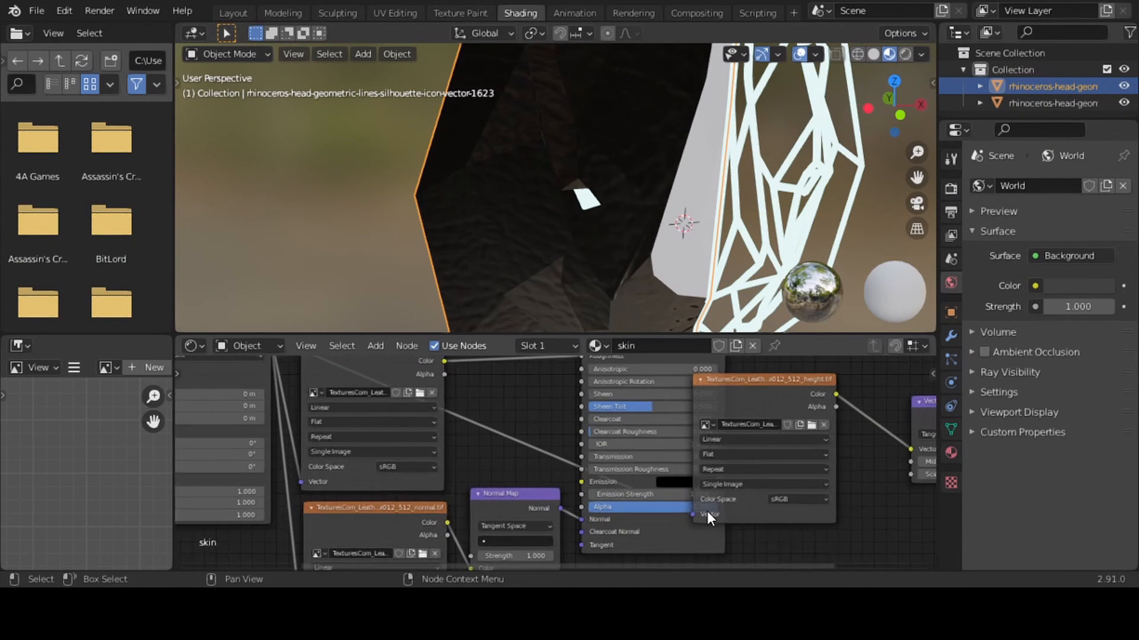
pyautogui.moveTo(698, 565); pyautogui.dragTo(577, 563)
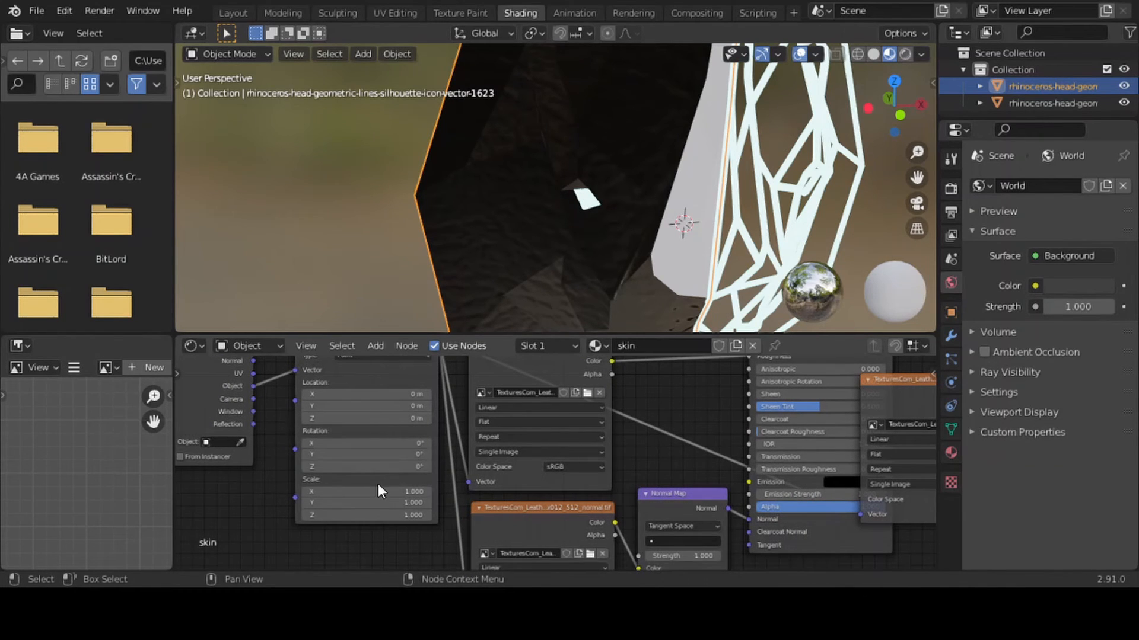
pyautogui.moveTo(370, 494); pyautogui.dragTo(453, 494)
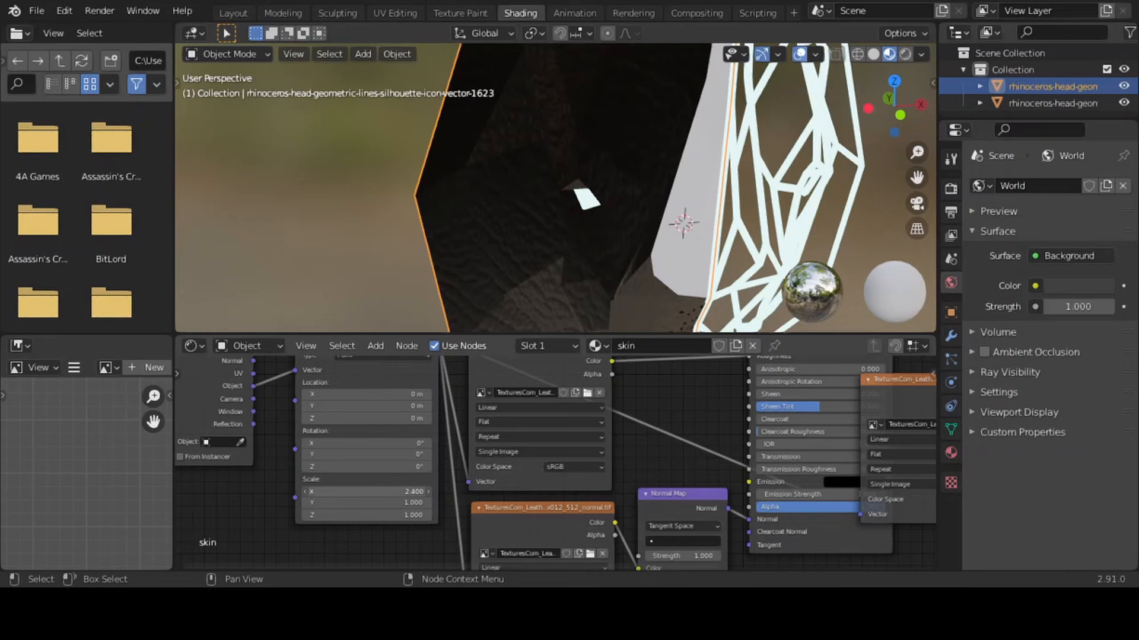
pyautogui.moveTo(383, 503); pyautogui.dragTo(459, 503)
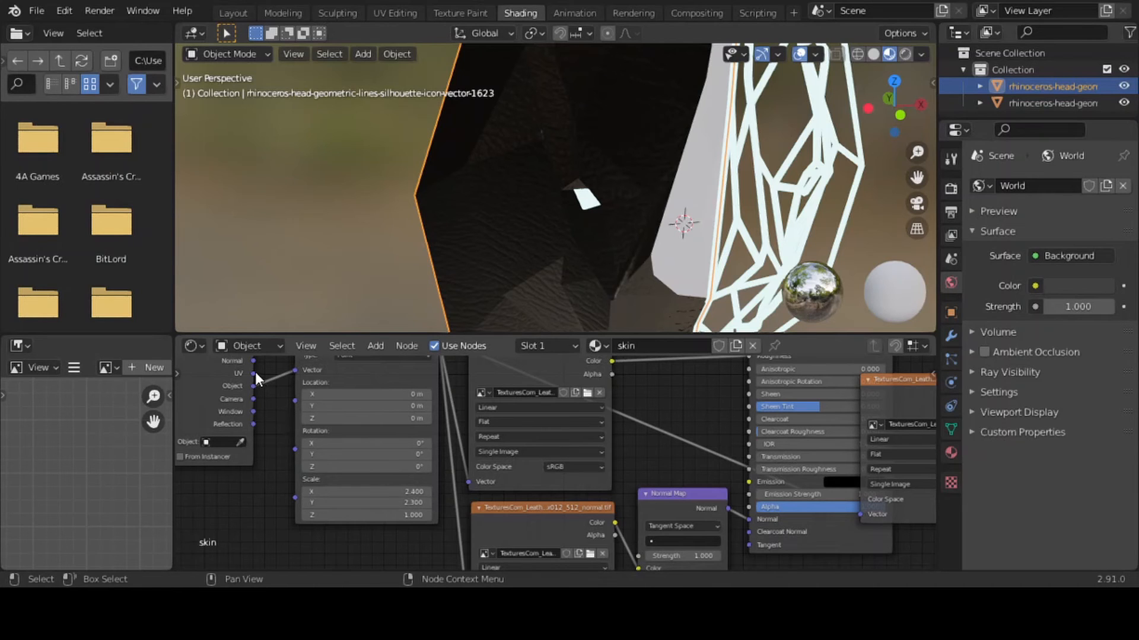
# Expand the skin material's preview and feed the Mapping node's Vector from the Texture Coordinate's UV output instead of Object
pyautogui.moveTo(254, 373); pyautogui.dragTo(296, 371)
pyautogui.moveTo(253, 385); pyautogui.dragTo(297, 373)
pyautogui.click(953, 453)
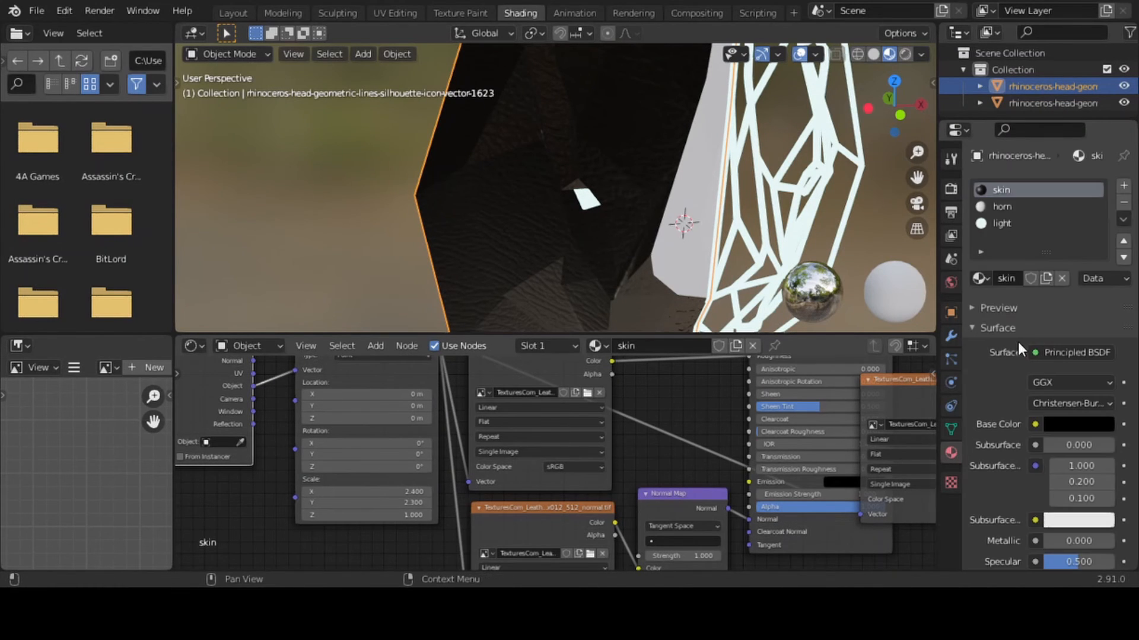
pyautogui.click(970, 308)
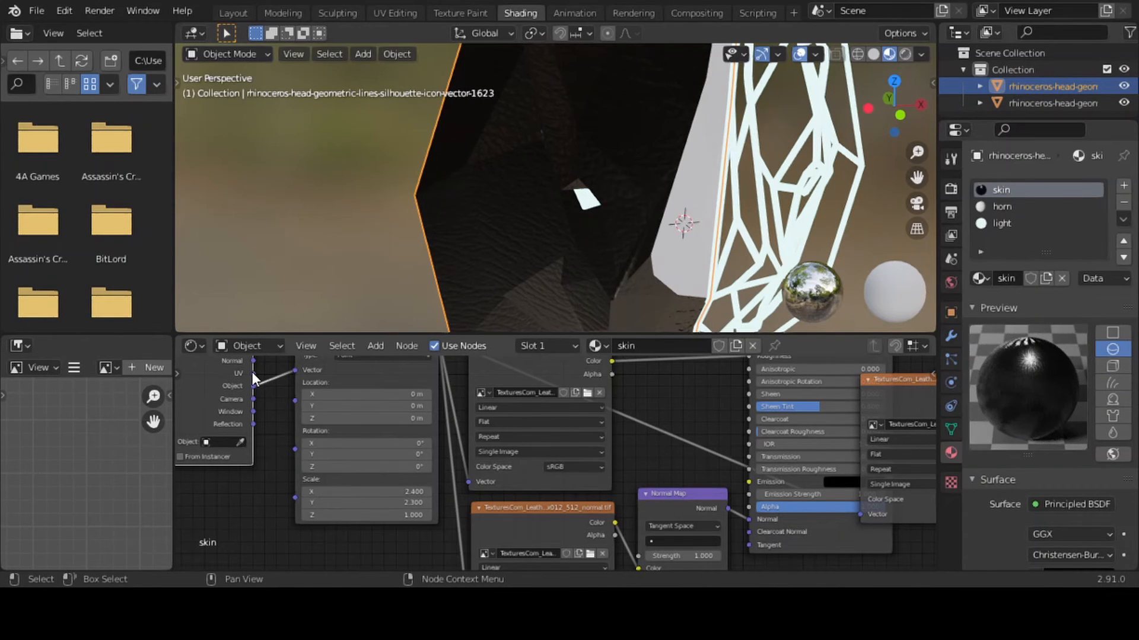
pyautogui.moveTo(254, 373); pyautogui.dragTo(294, 370)
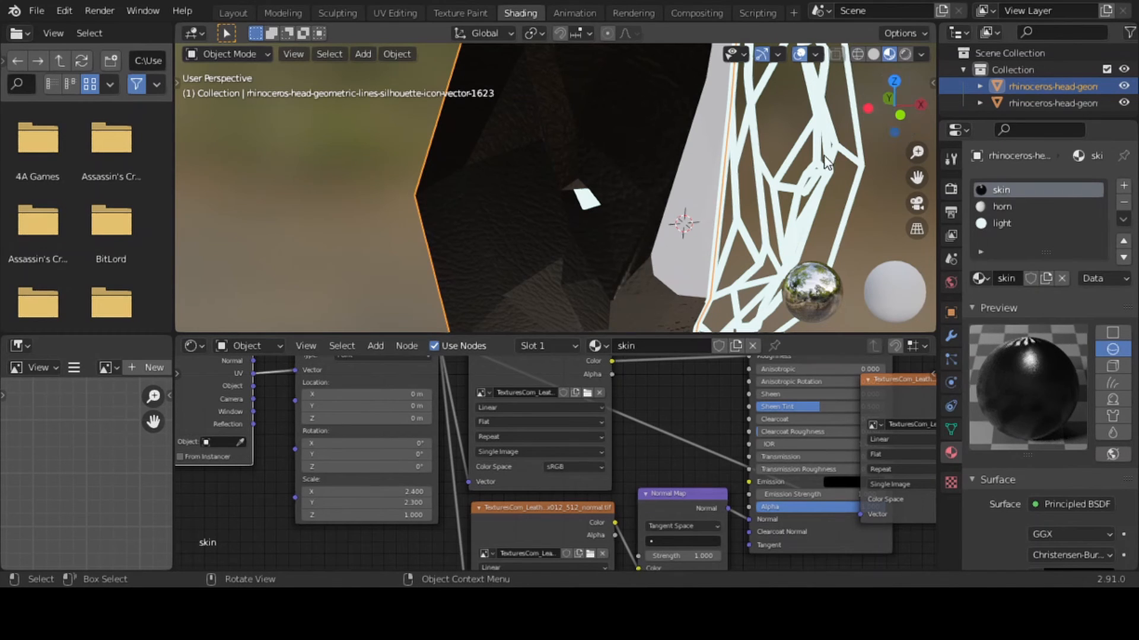
# Set the Mapping node's Y scale to 2.4
pyautogui.click(397, 502)
pyautogui.write('2')
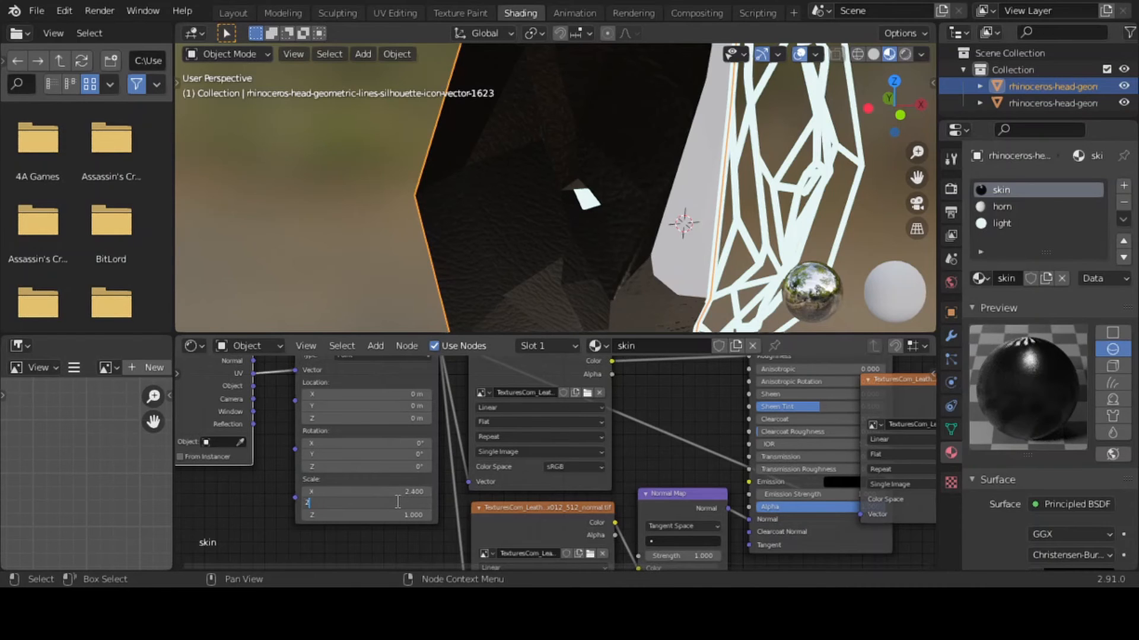
pyautogui.write('.4')
pyautogui.press('Return')
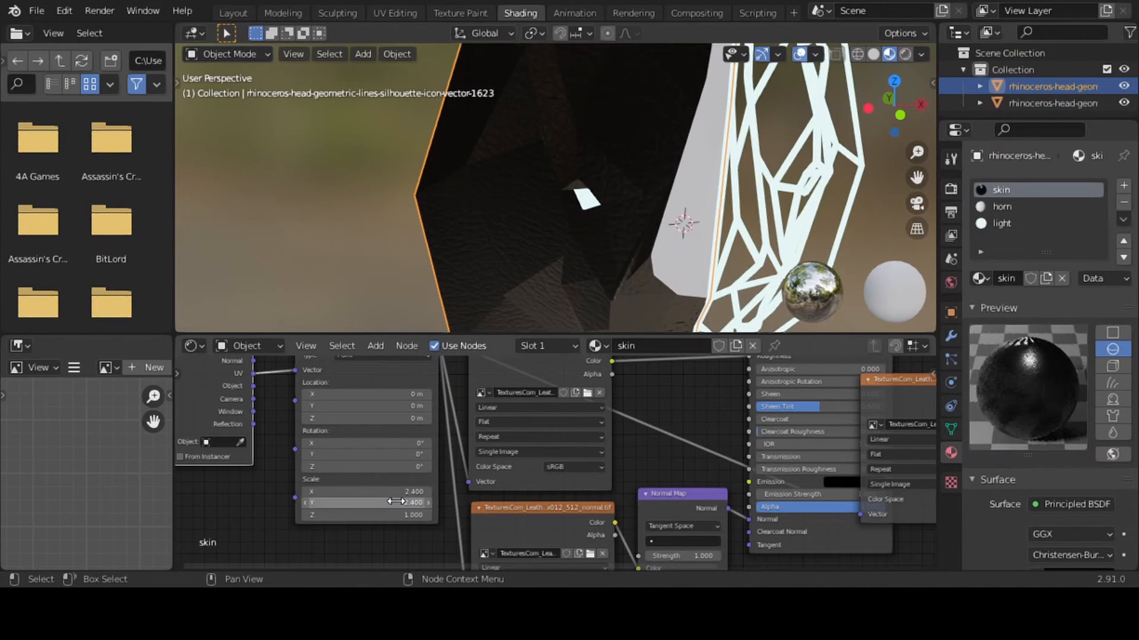
pyautogui.moveTo(901, 112); pyautogui.dragTo(909, 312)
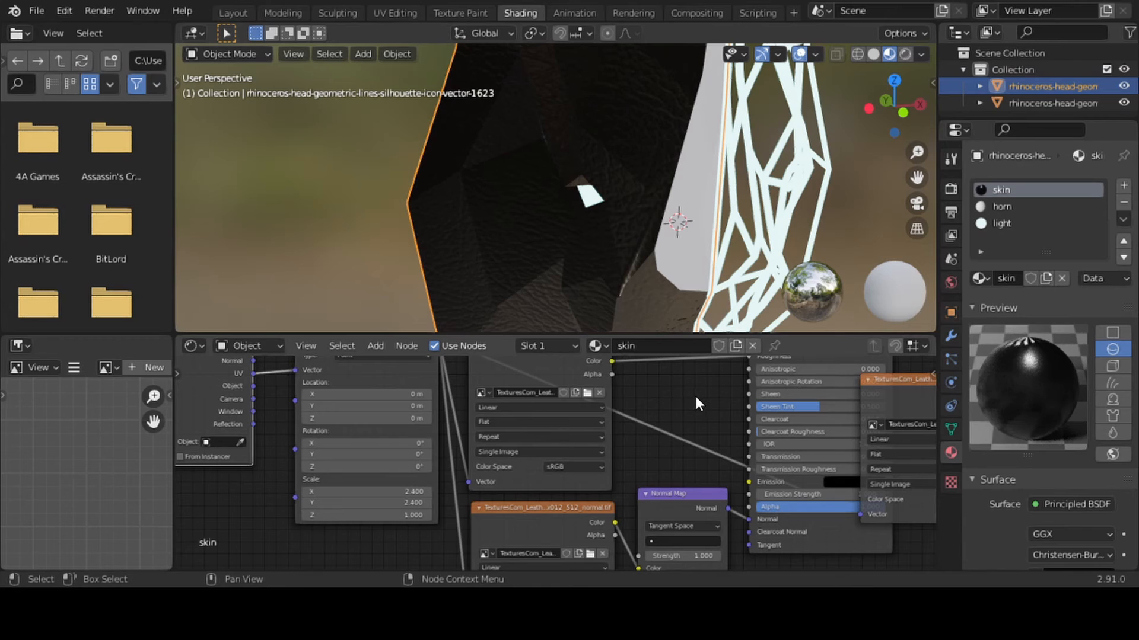
# Lighten the skin material's Base Color on the Principled BSDF to a very dark grey
pyautogui.moveTo(933, 477); pyautogui.dragTo(930, 422)
pyautogui.click(852, 382)
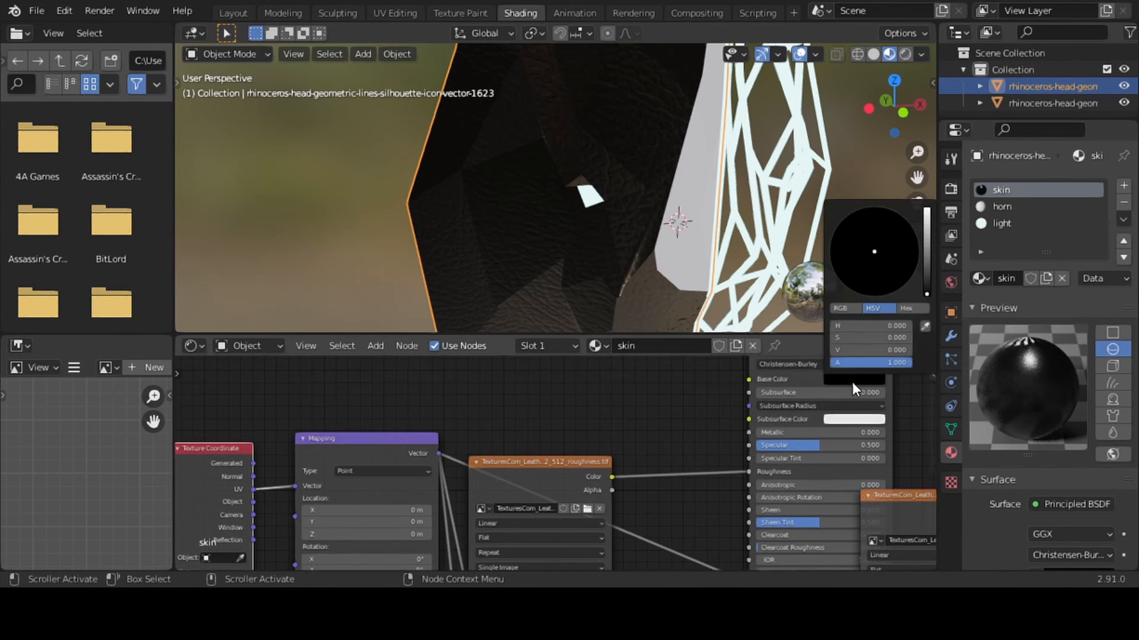
pyautogui.moveTo(927, 289)
pyautogui.mouseDown()
pyautogui.moveTo(926, 263)
pyautogui.moveTo(926, 284)
pyautogui.mouseUp()
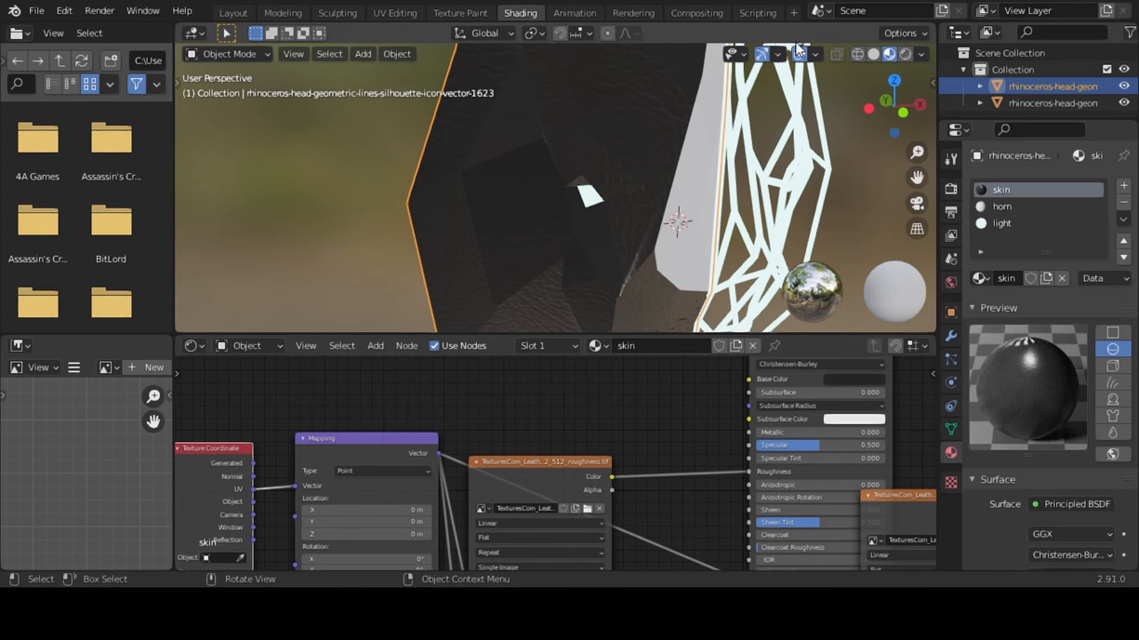
# Switch to the Layout workspace and show the rhinoceros head in rendered shading
pyautogui.click(233, 13)
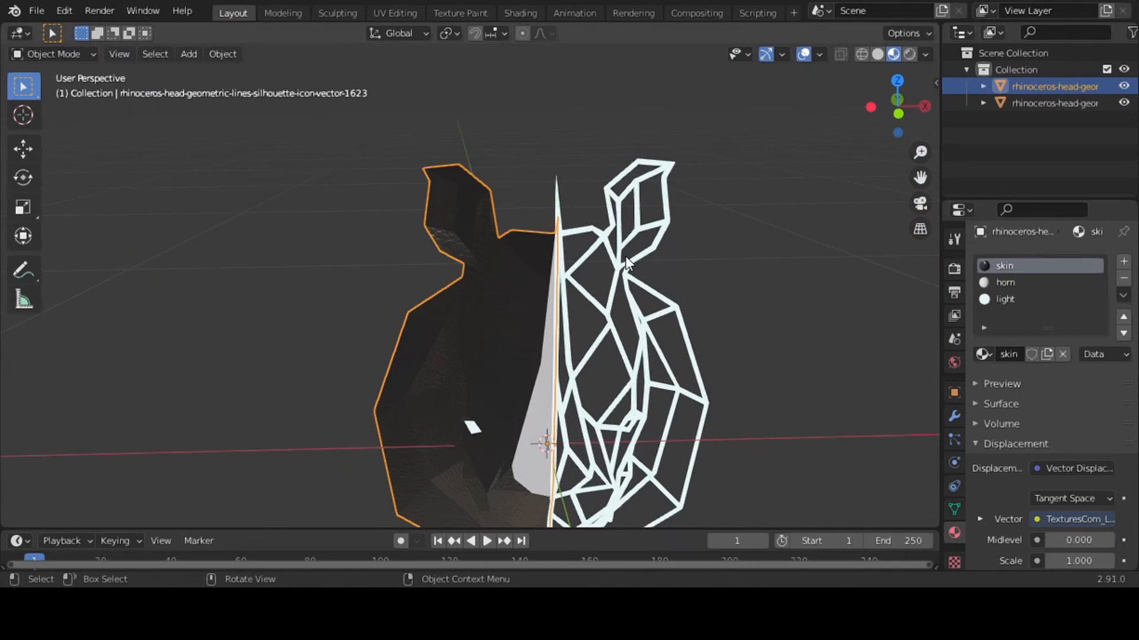
pyautogui.click(910, 52)
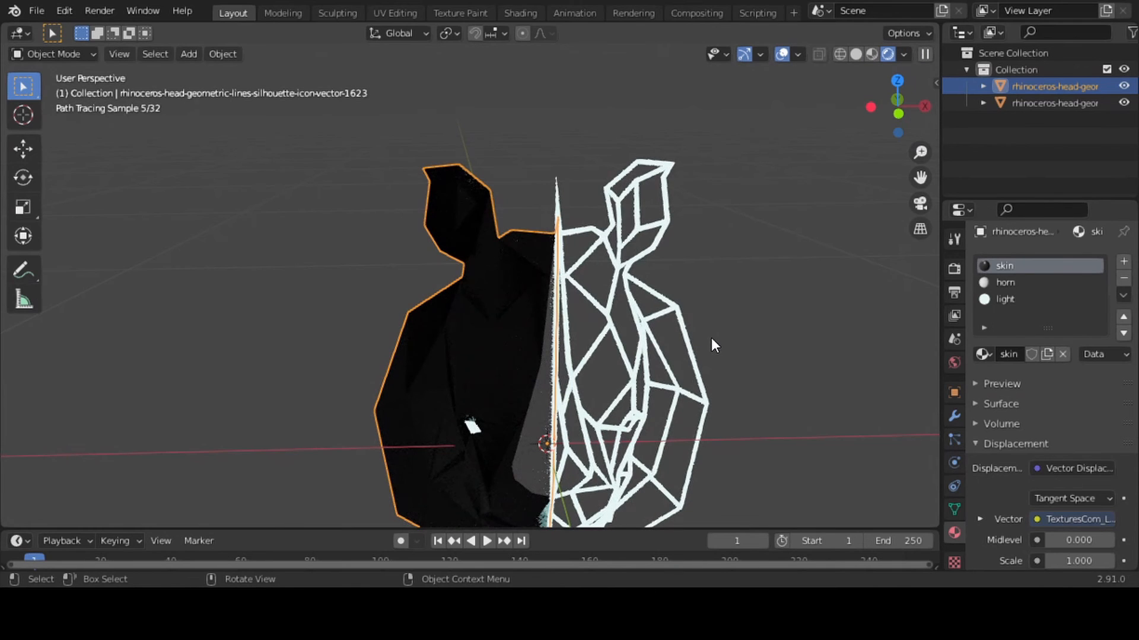
pyautogui.click(710, 337)
pyautogui.click(542, 461)
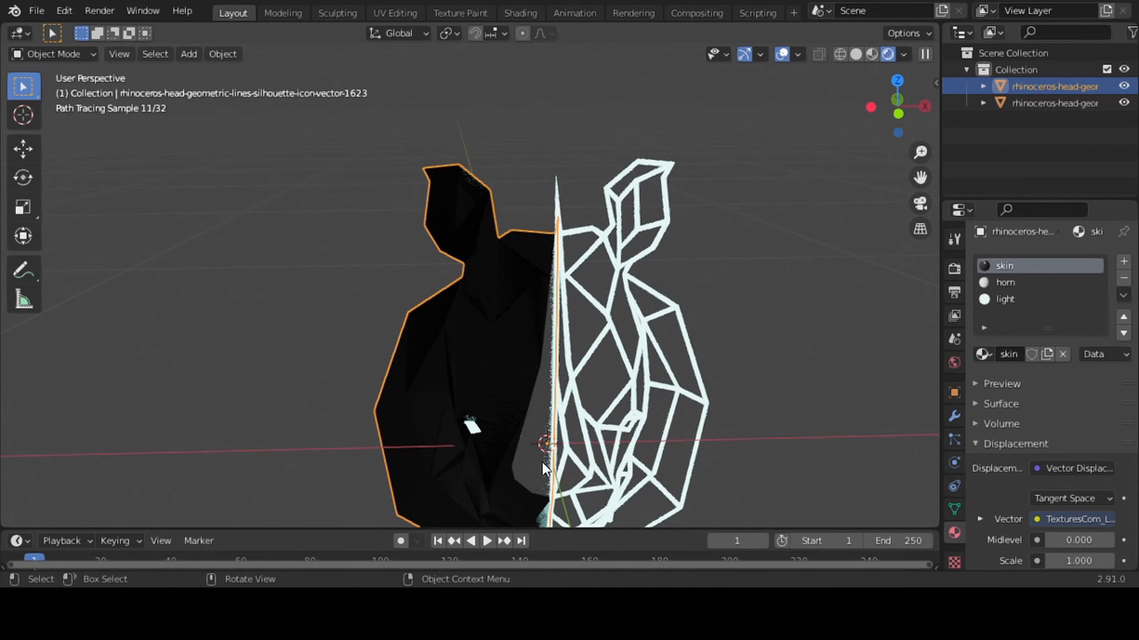
# Set the horn material's Roughness to 0 in its surface settings
pyautogui.click(1004, 284)
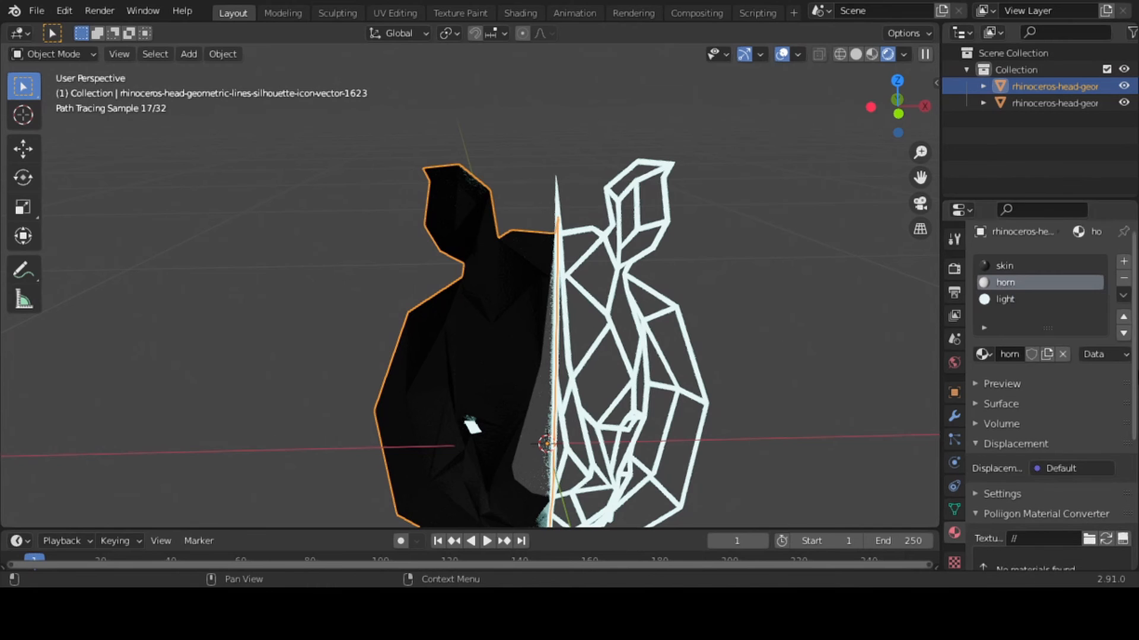
pyautogui.scroll(-8, 1050, 397)
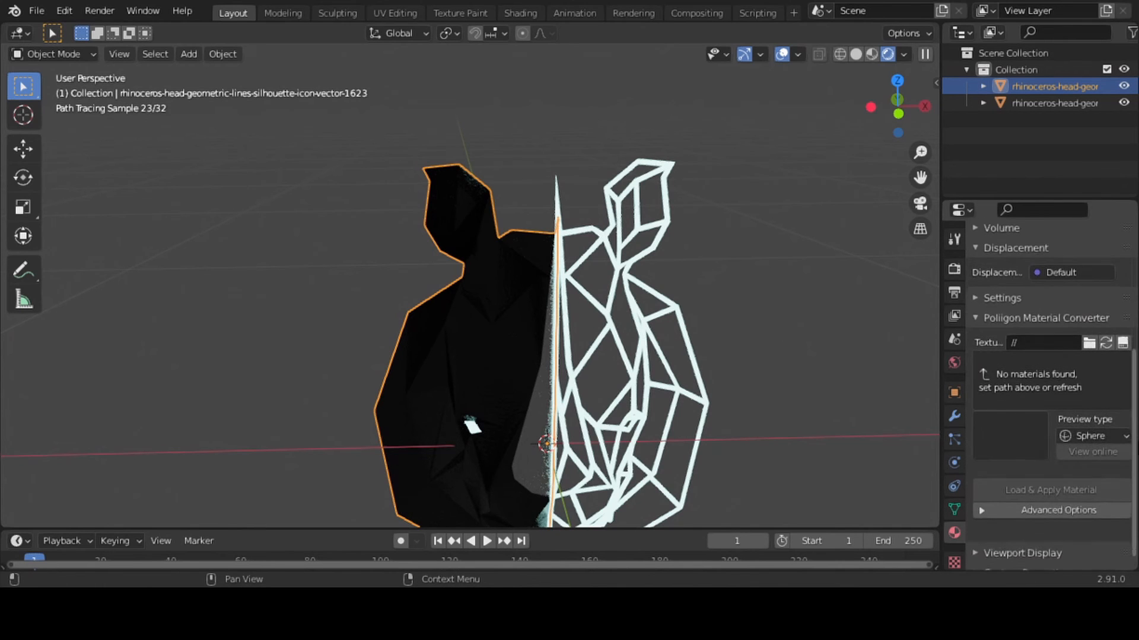
pyautogui.scroll(5, 1132, 403)
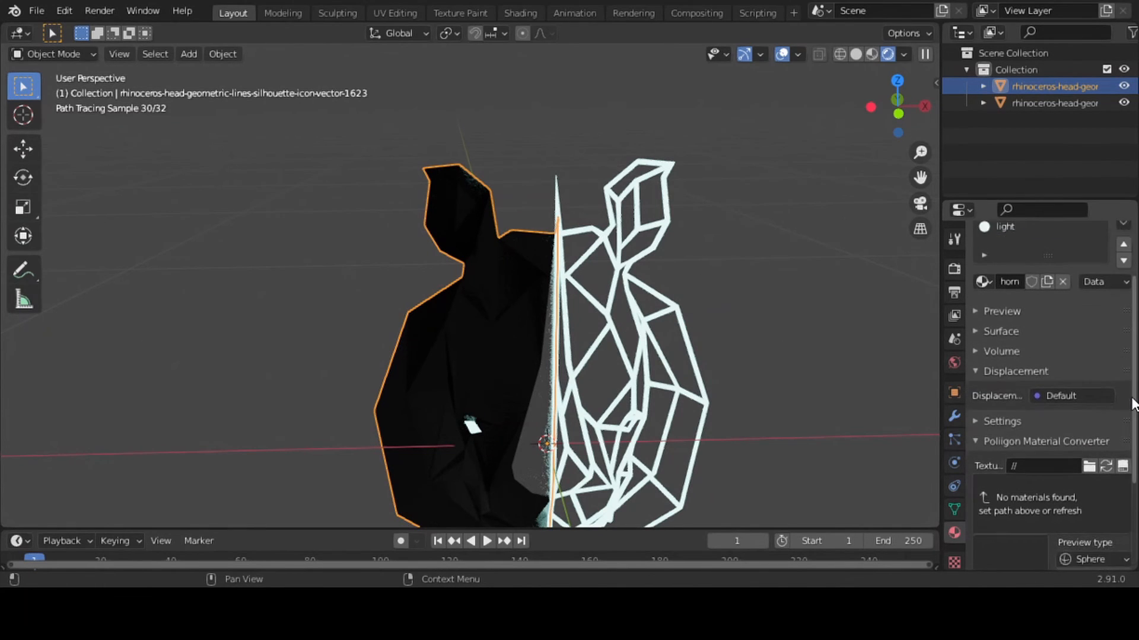
pyautogui.click(976, 331)
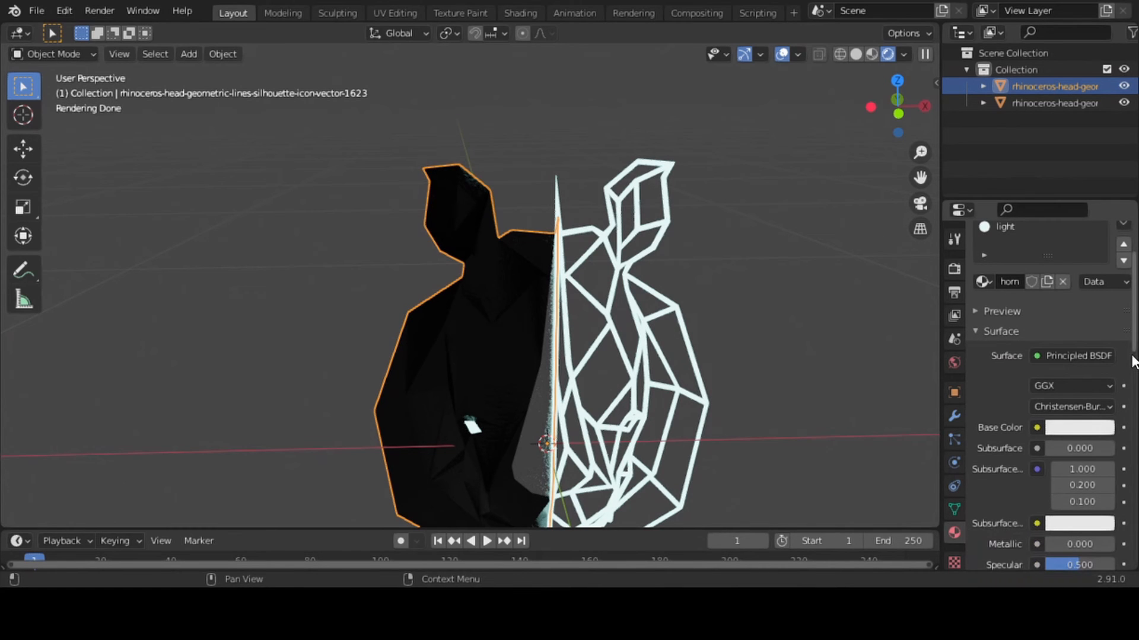
pyautogui.scroll(-8, 1132, 362)
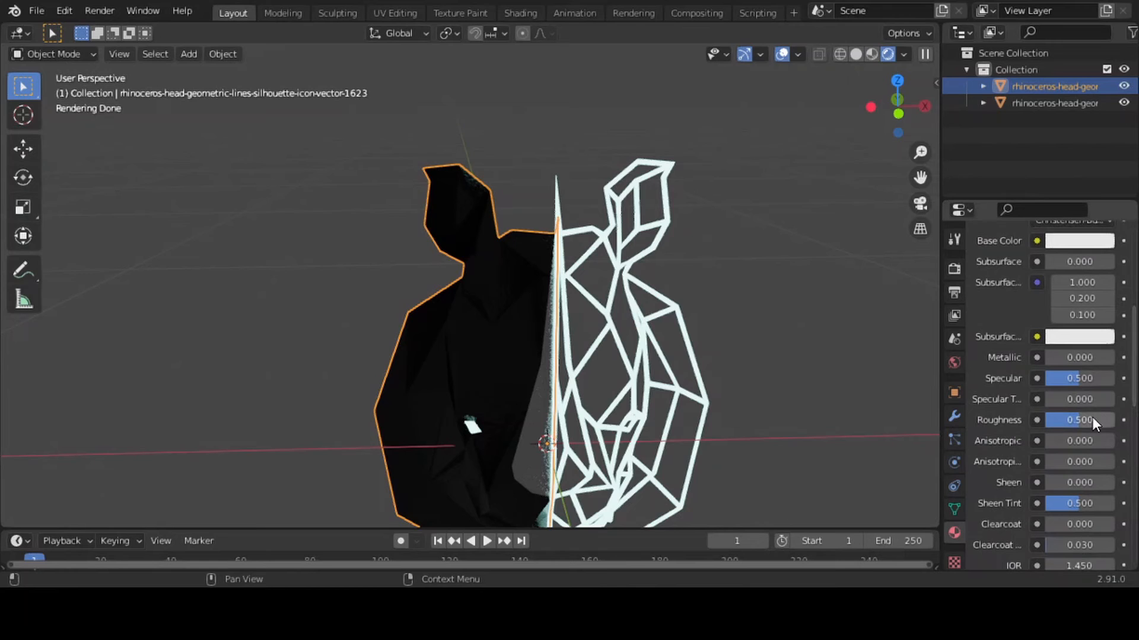
pyautogui.moveTo(1091, 420); pyautogui.dragTo(1045, 419)
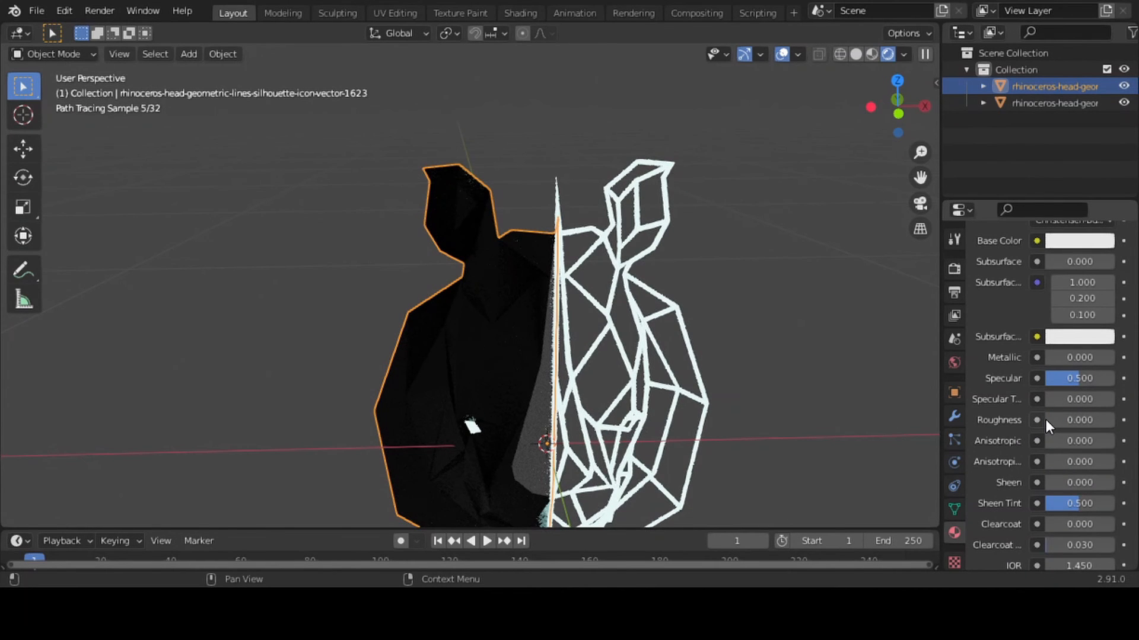
pyautogui.click(1031, 242)
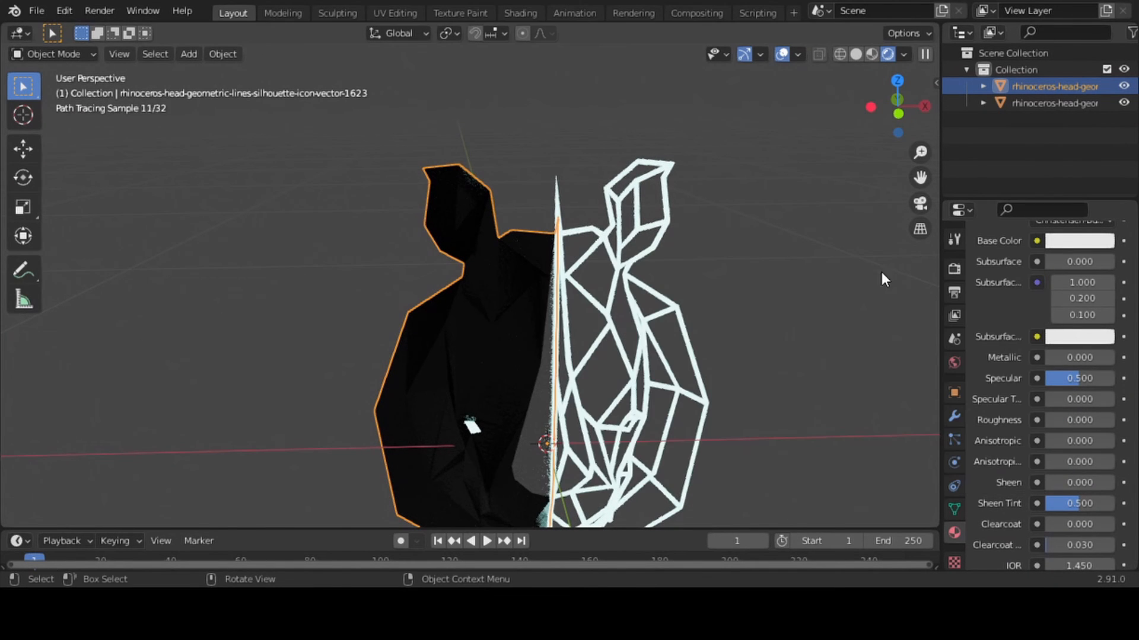
# Set the world background's Strength to 0
pyautogui.click(953, 362)
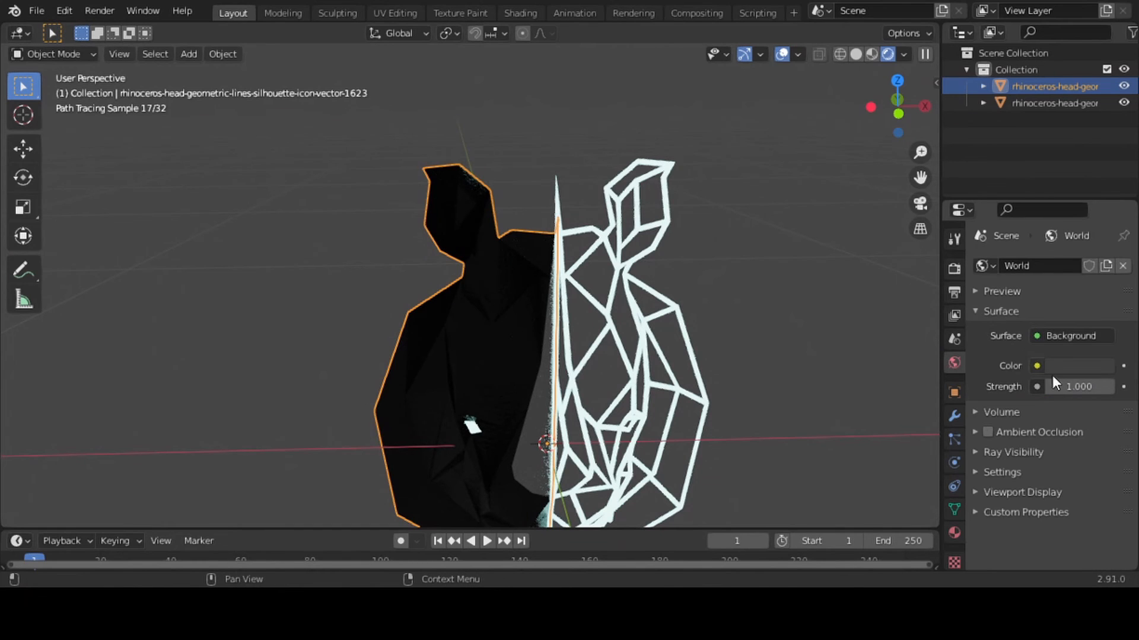
pyautogui.moveTo(1085, 387); pyautogui.dragTo(1069, 388)
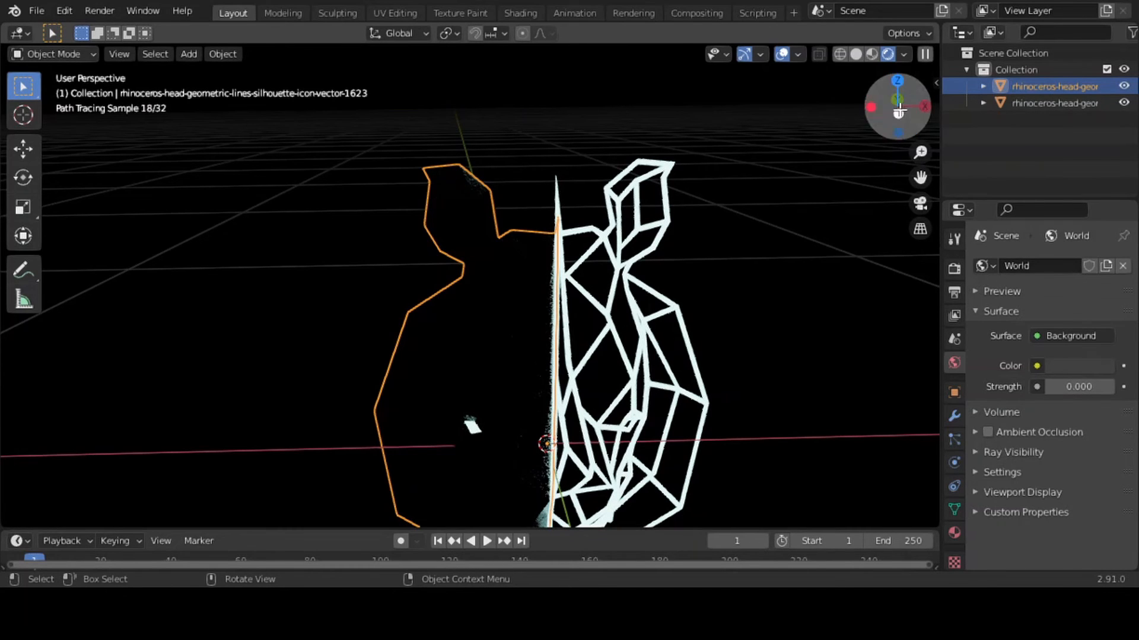
# Switch to solid shading, add a plane and rotate it 90 degrees around the X axis
pyautogui.click(857, 52)
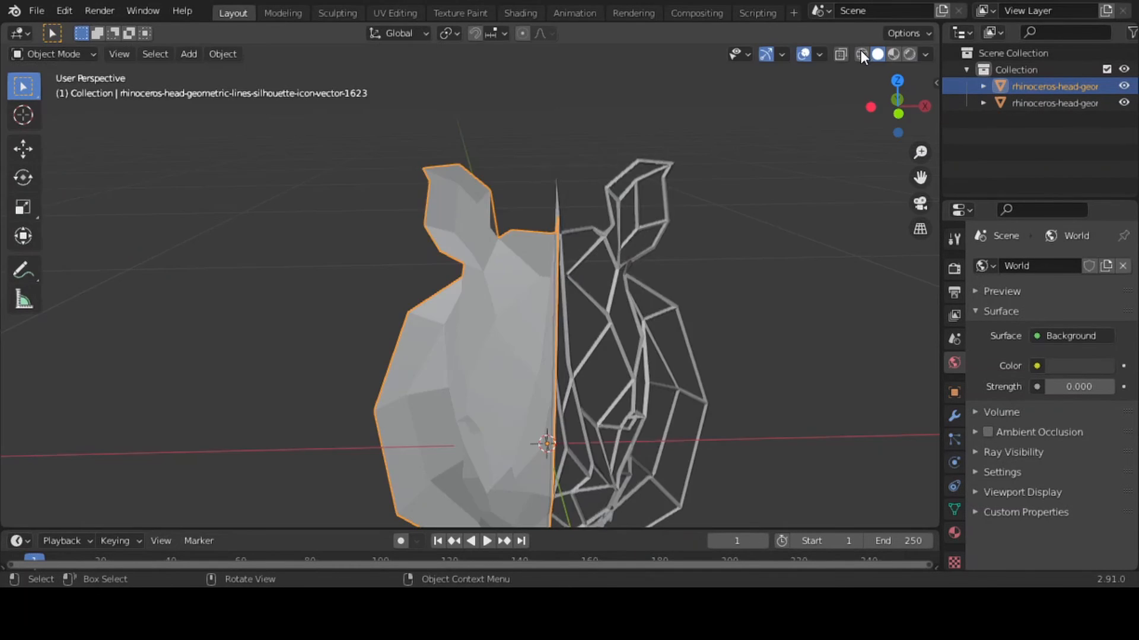
pyautogui.hotkey('shift', 'a')
pyautogui.moveTo(791, 230)
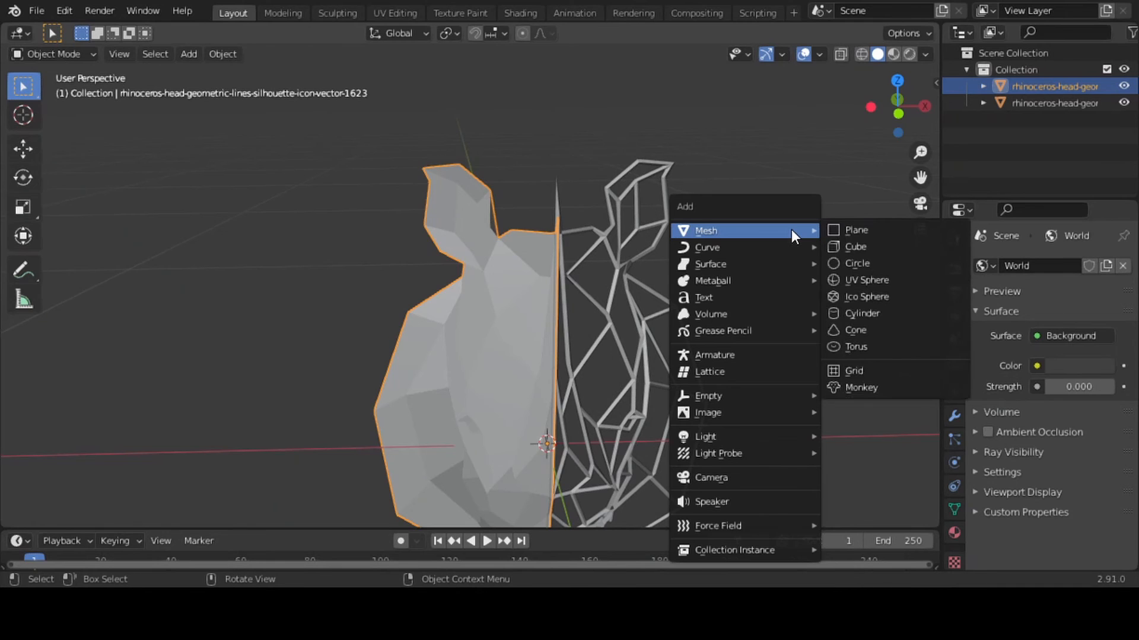
pyautogui.click(848, 231)
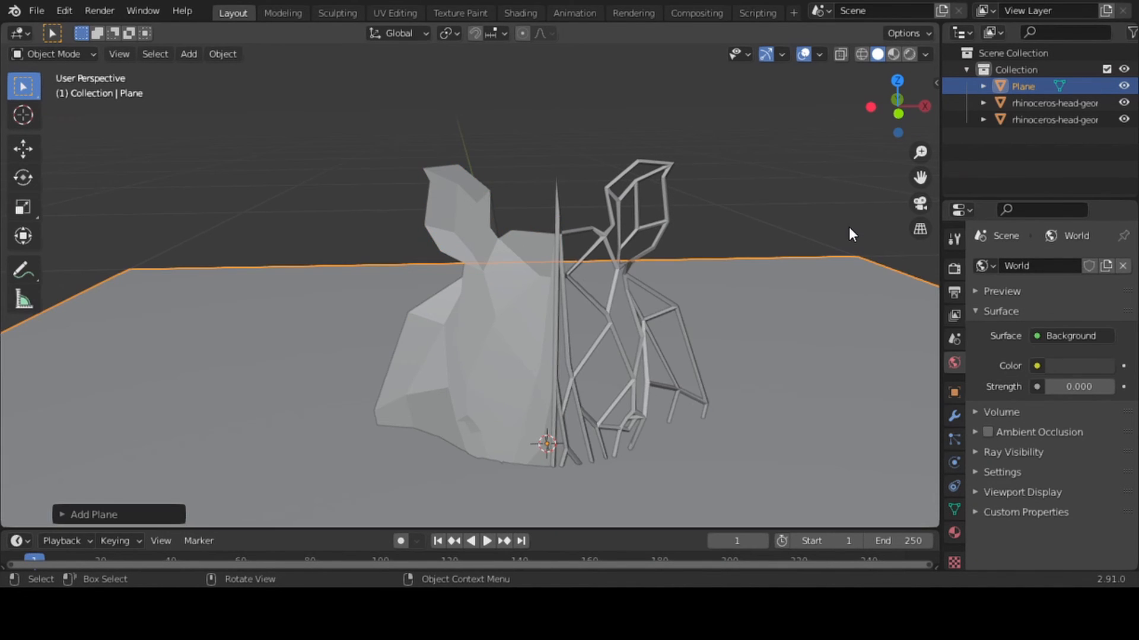
pyautogui.write('rx')
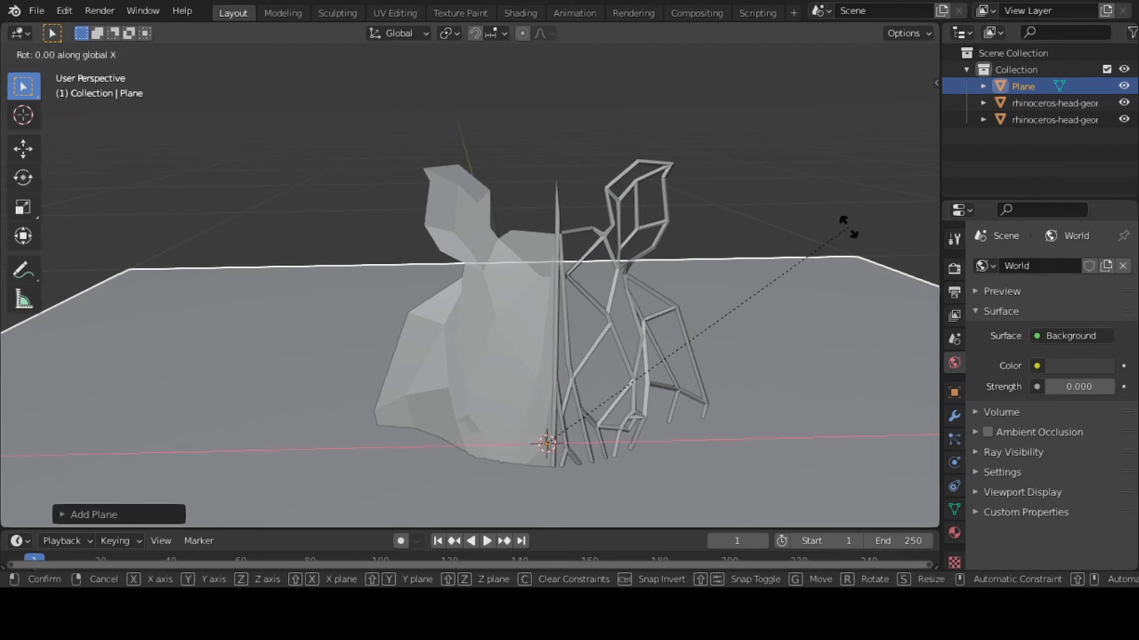
pyautogui.write('90')
pyautogui.press('Return')
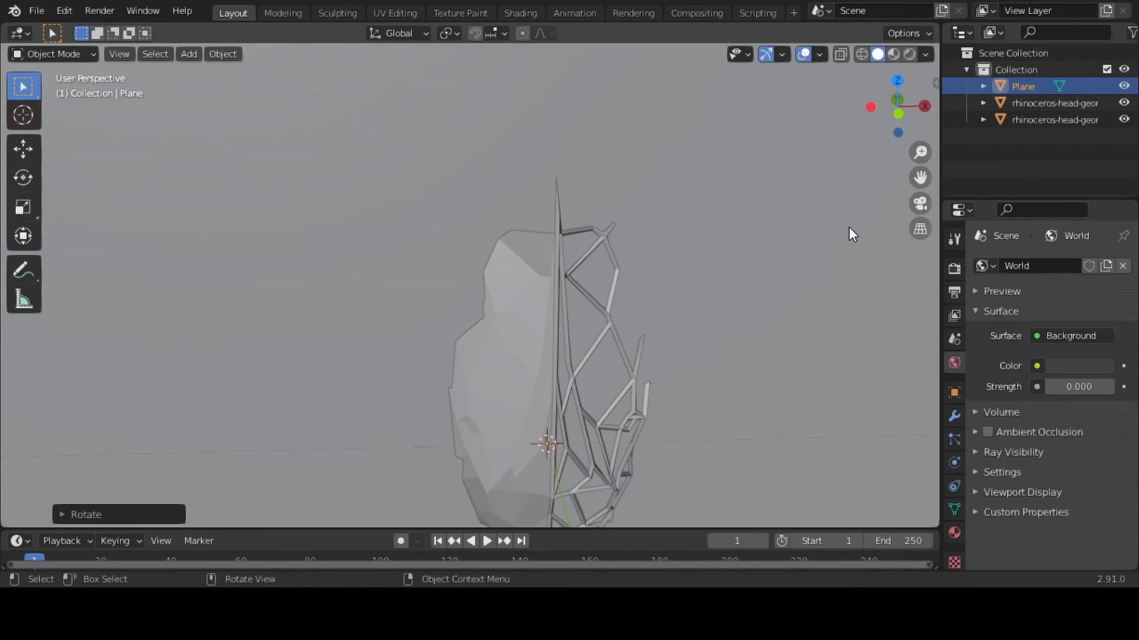
# Move the upright plane about 0.2 m along Y behind the rhinoceros head and scale it up as a backdrop
pyautogui.press('g')
pyautogui.press('y')
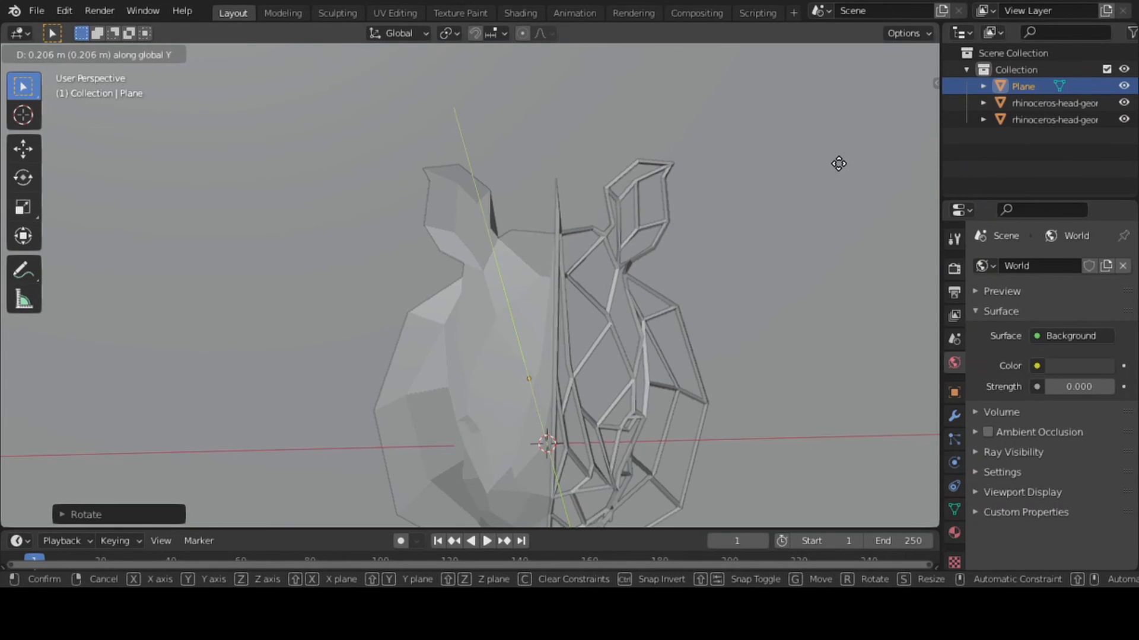
pyautogui.click(838, 159)
pyautogui.press('s')
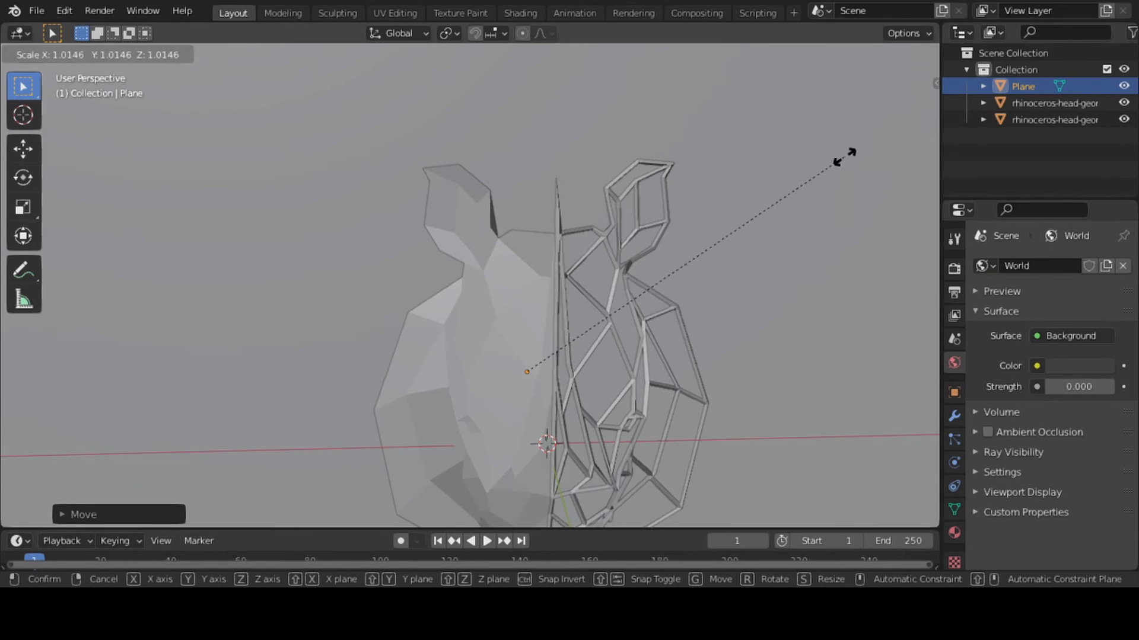
pyautogui.click(1, 147)
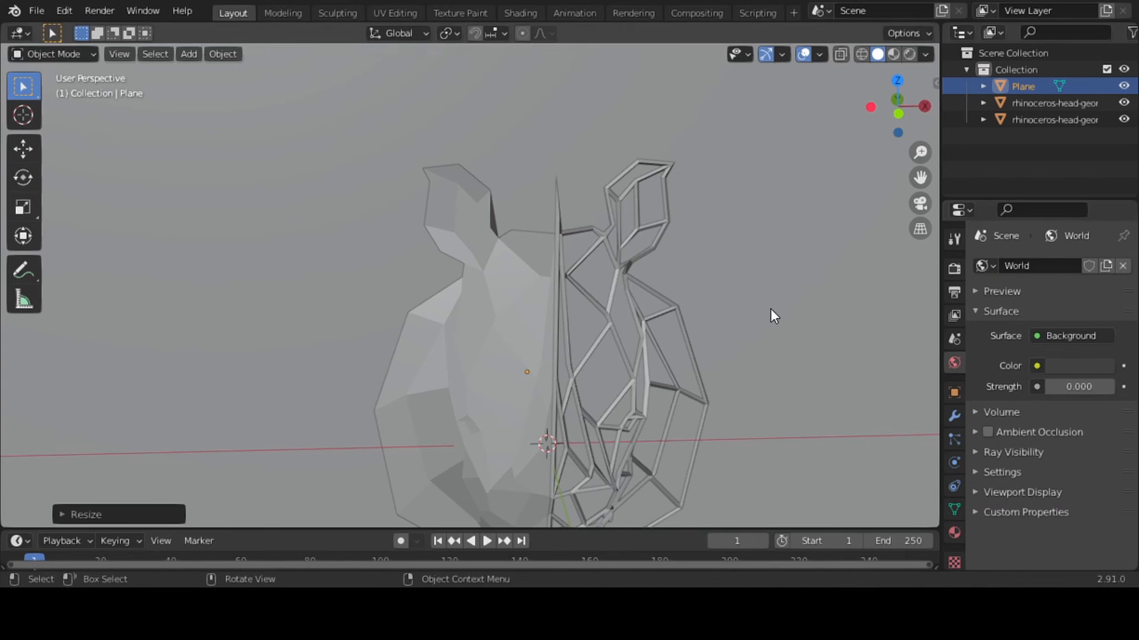
# Show the backdrop plane's material settings, switch to rendered shading, and move the plane farther behind the rhinoceros head along Y
pyautogui.click(955, 531)
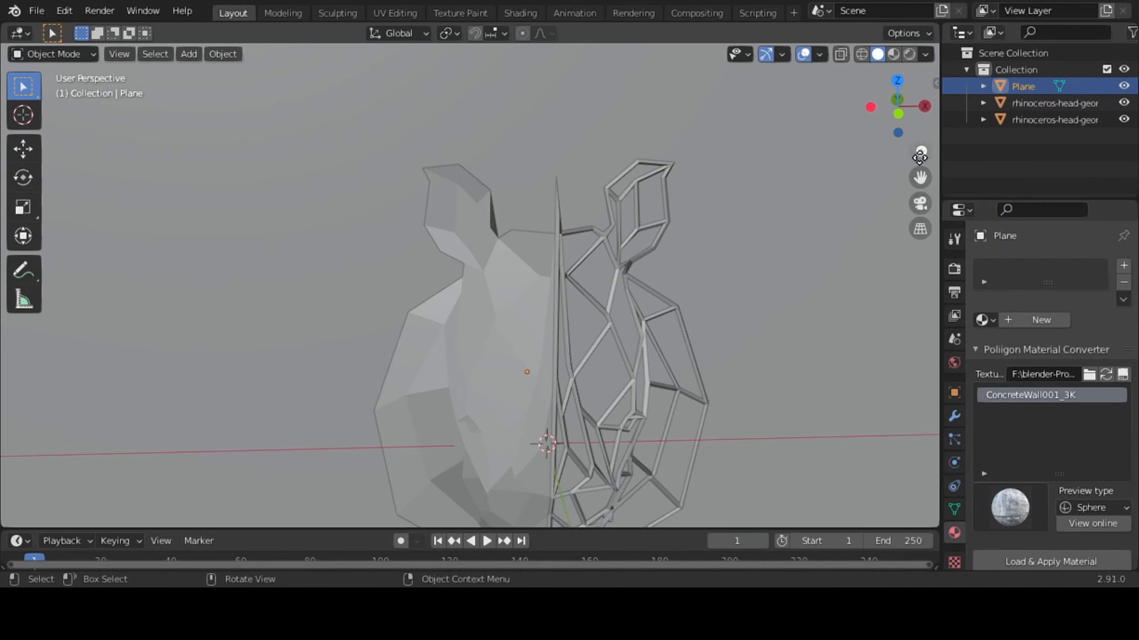
pyautogui.moveTo(920, 152); pyautogui.dragTo(920, 231)
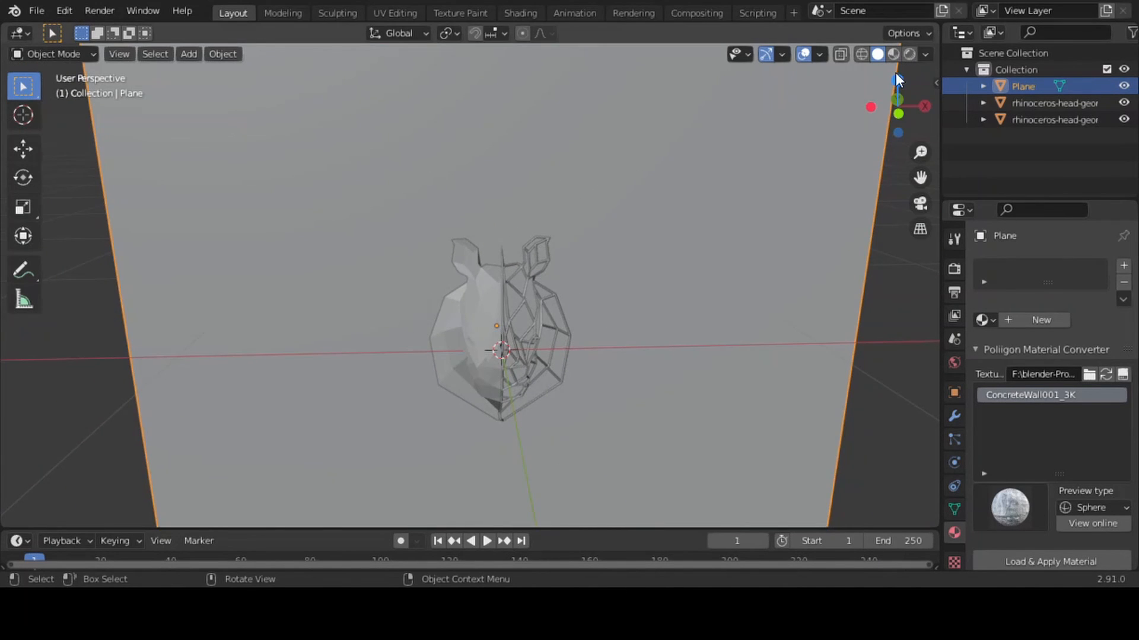
pyautogui.click(909, 53)
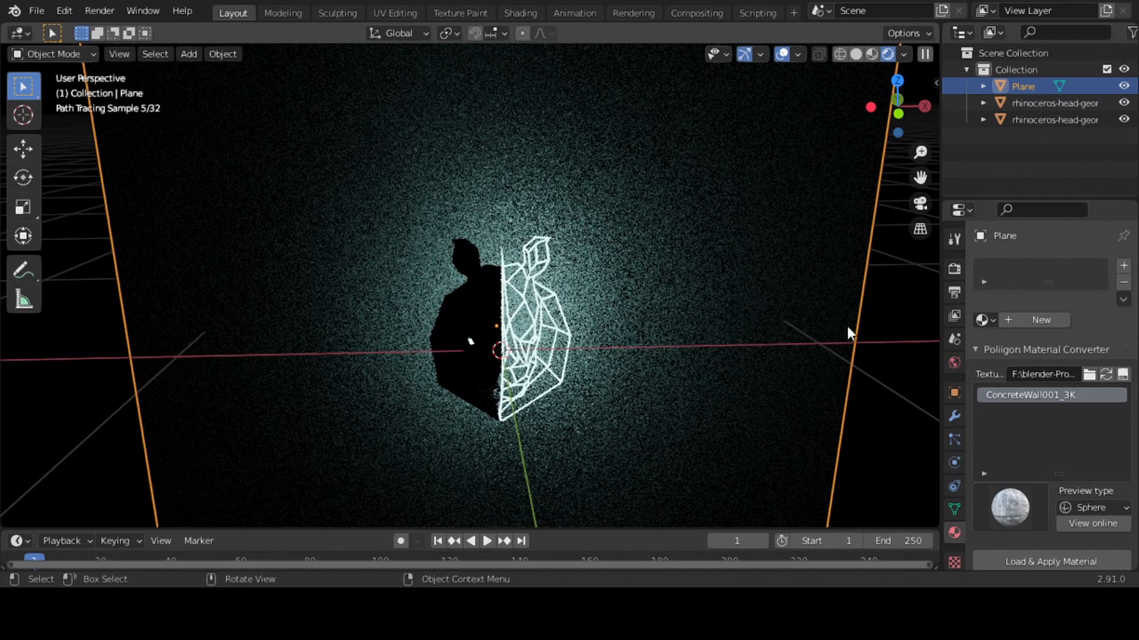
pyautogui.press('g')
pyautogui.press('y')
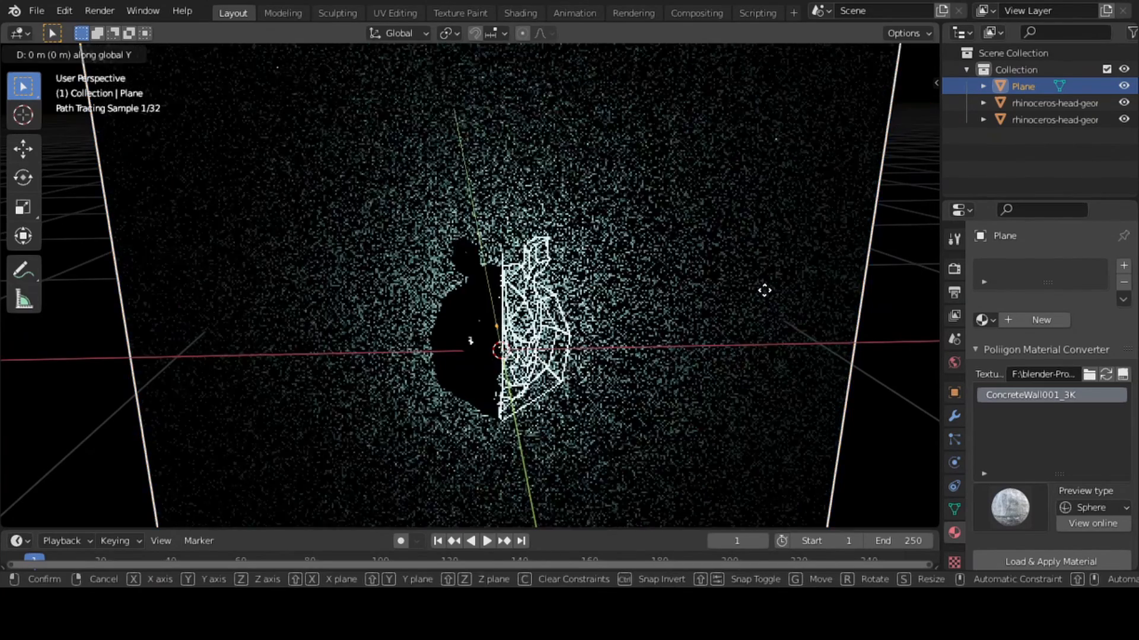
pyautogui.click(750, 244)
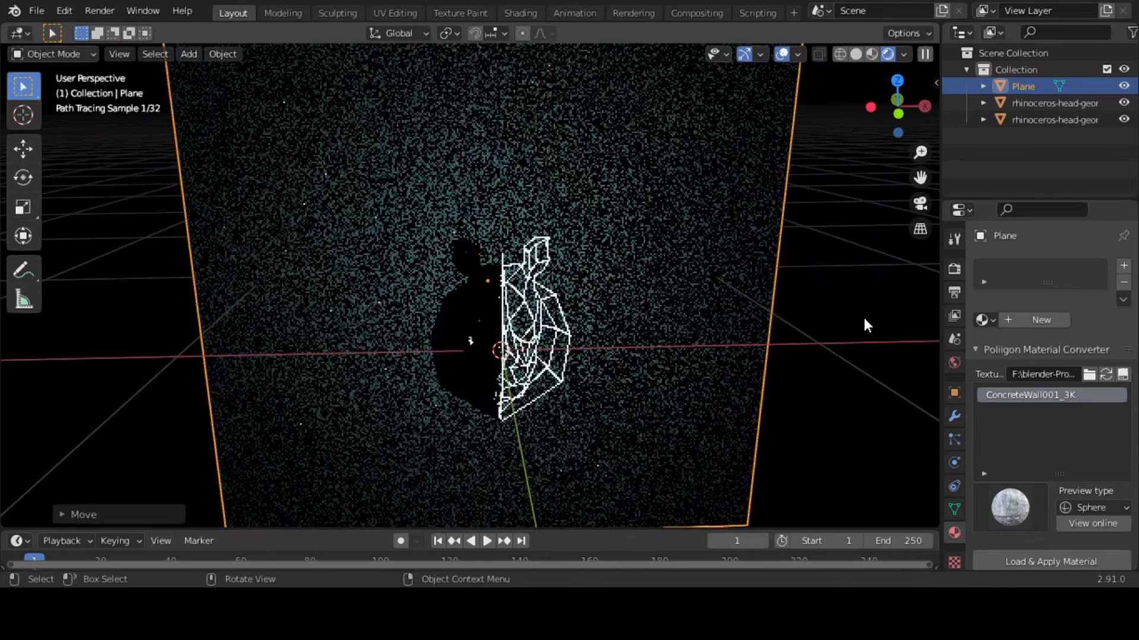
pyautogui.click(864, 319)
pyautogui.click(701, 285)
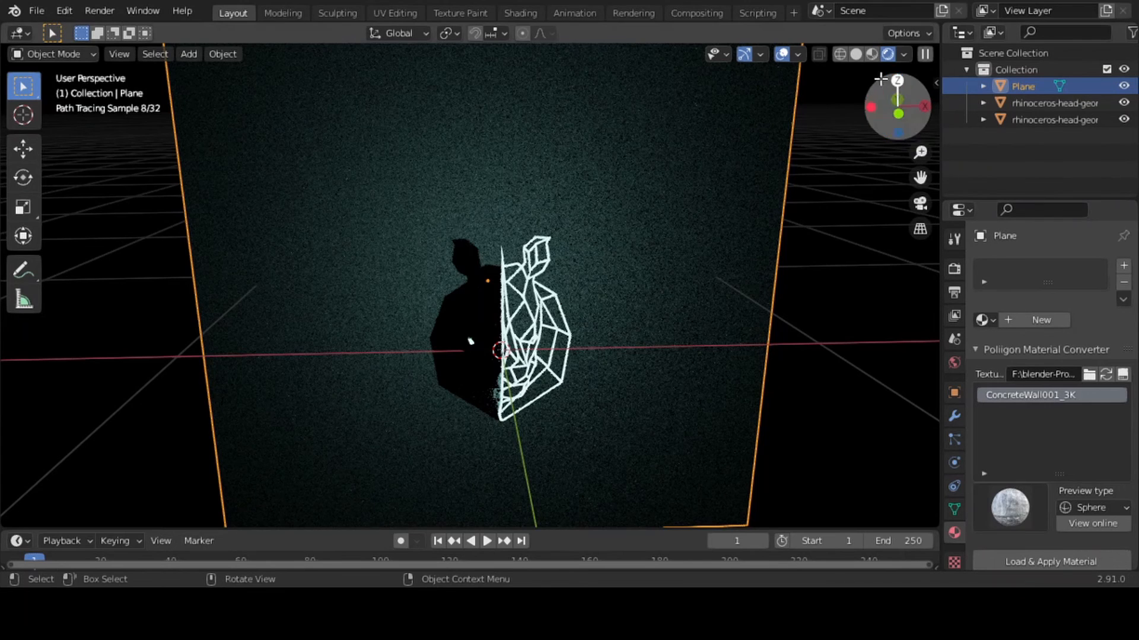
# Load and apply the ConcreteWall001_3K material to the backdrop plane and compare it in material preview and rendered shading
pyautogui.click(867, 50)
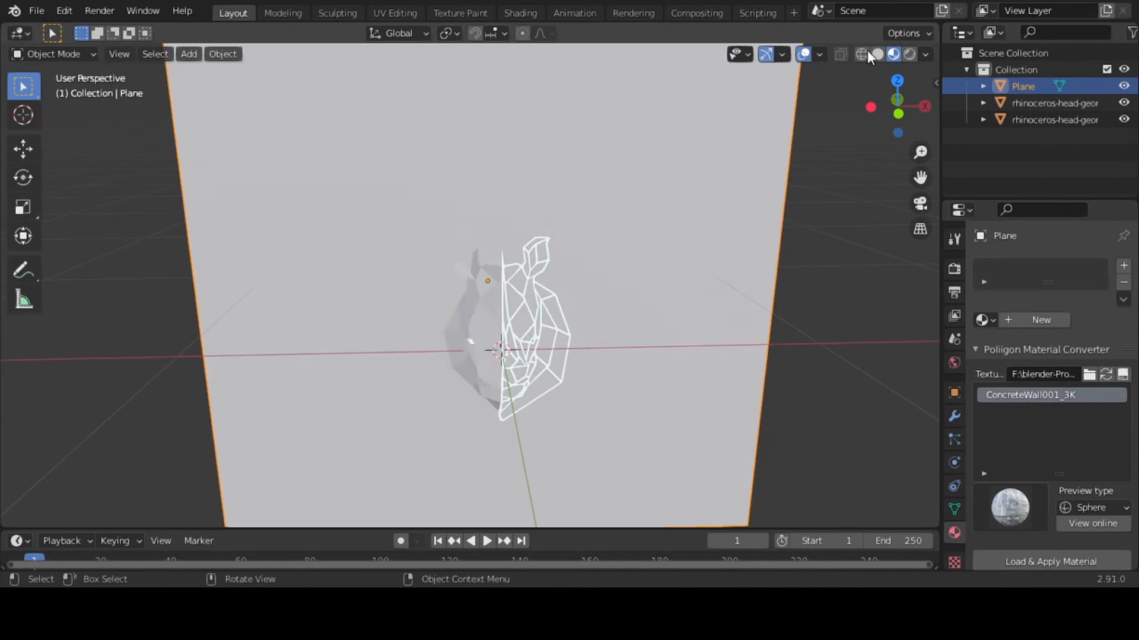
pyautogui.click(1027, 562)
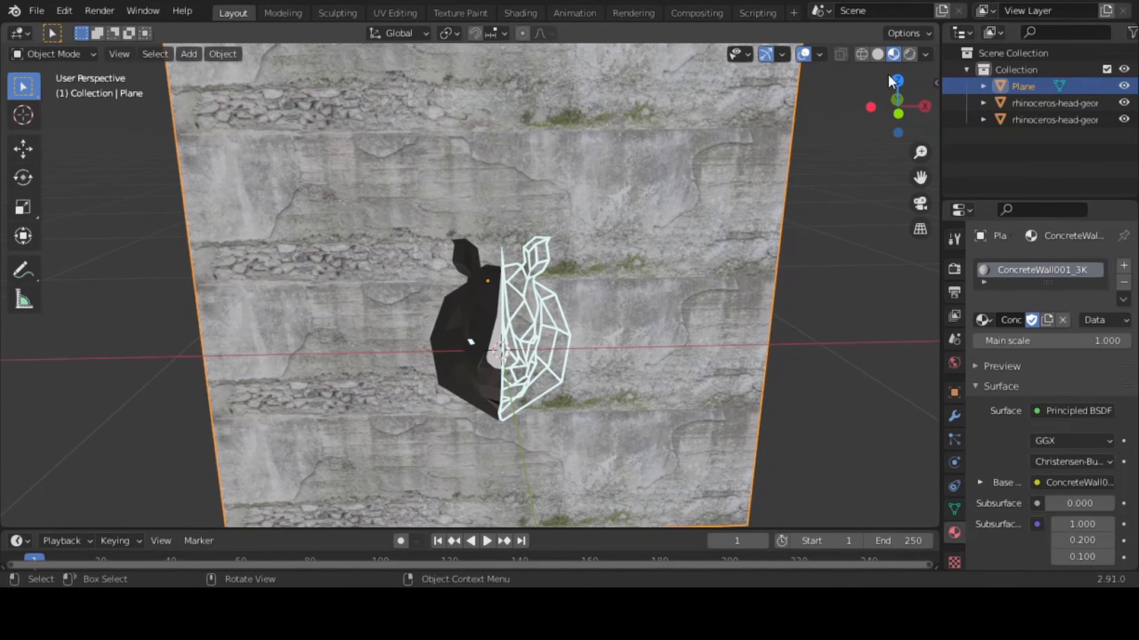
pyautogui.click(907, 57)
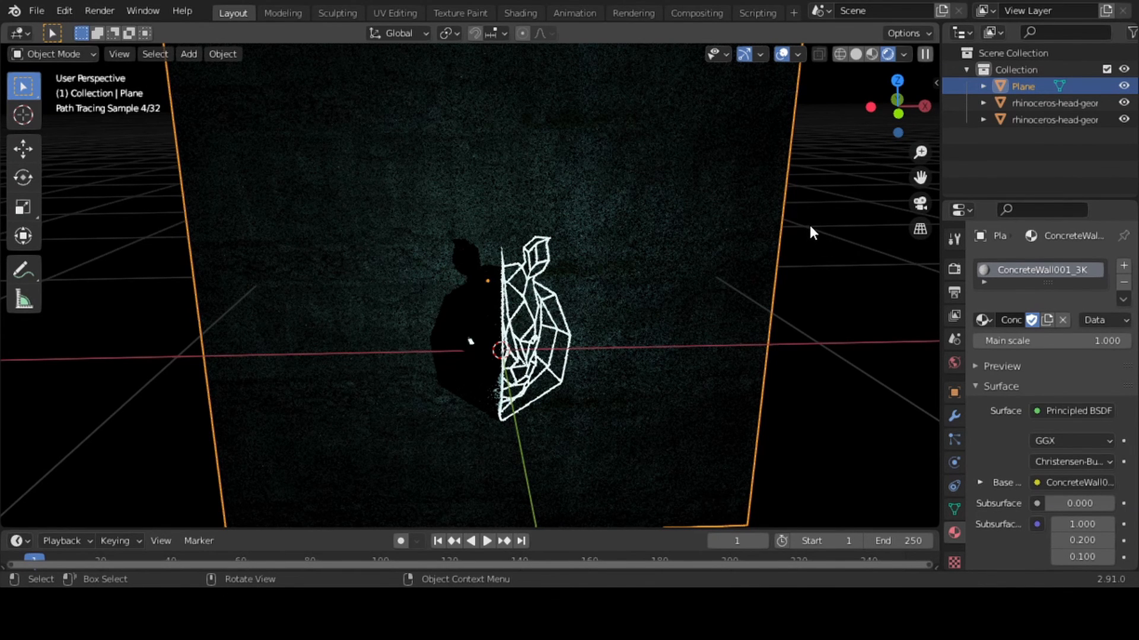
pyautogui.click(869, 52)
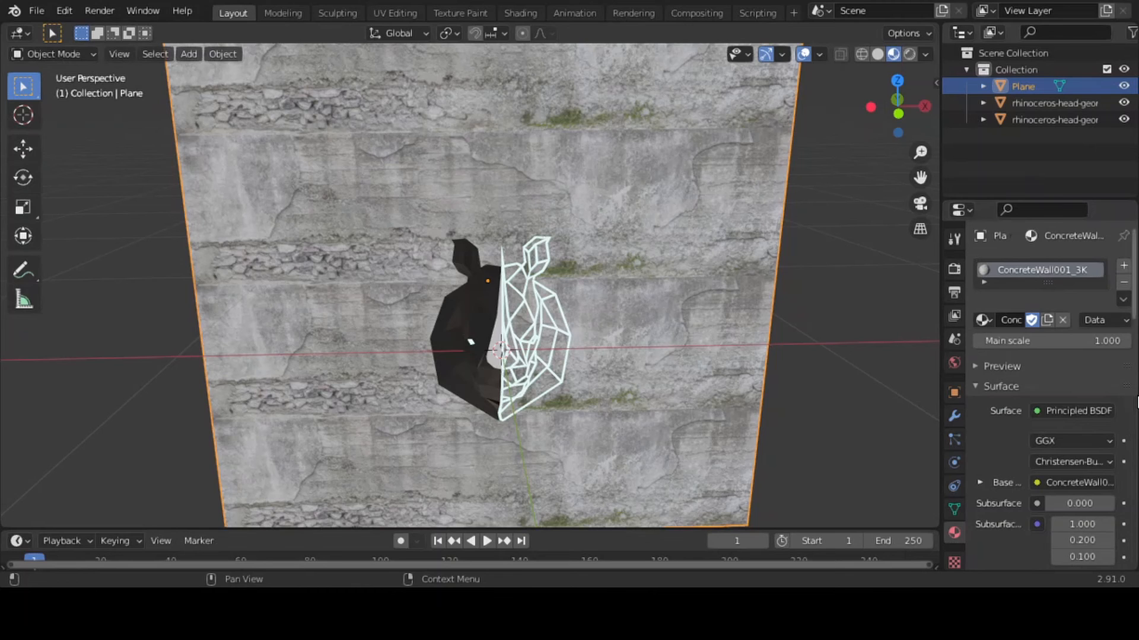
pyautogui.scroll(-15, 1137, 402)
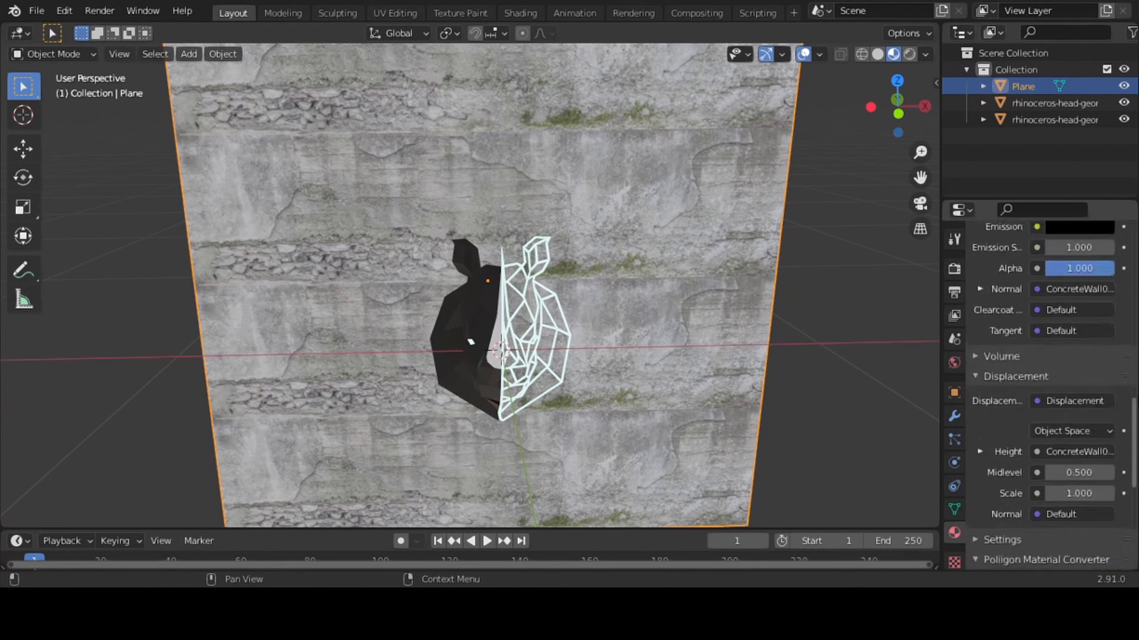
pyautogui.scroll(15, 1126, 402)
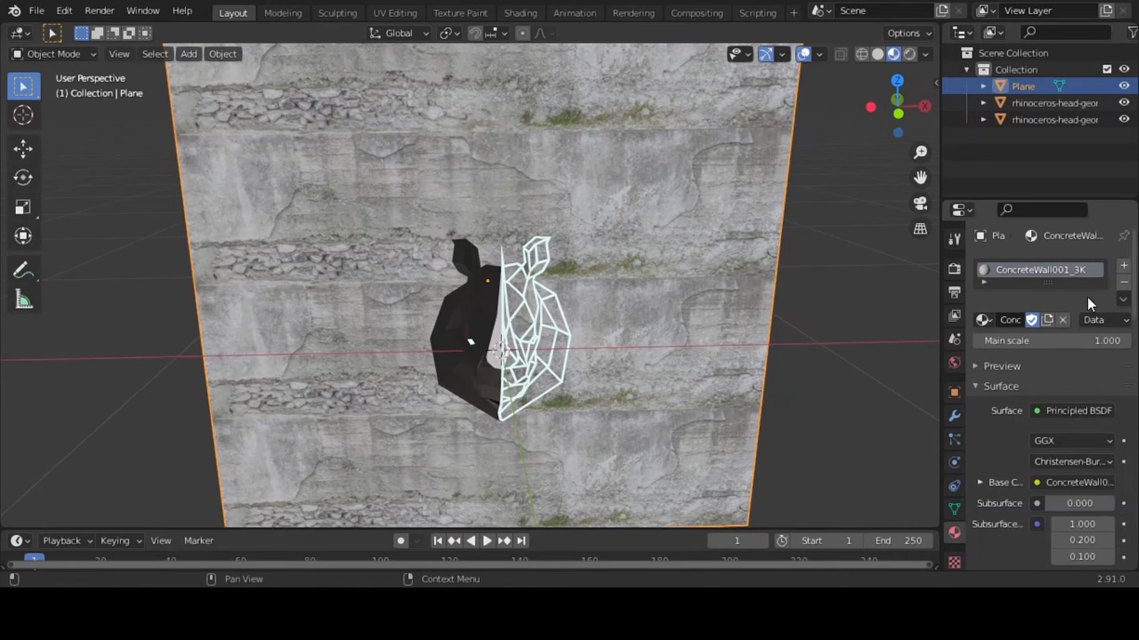
# Replace the backdrop plane's material with RoadCityWorn001_3K, check it in rendered shading, and return to material preview
pyautogui.click(1063, 320)
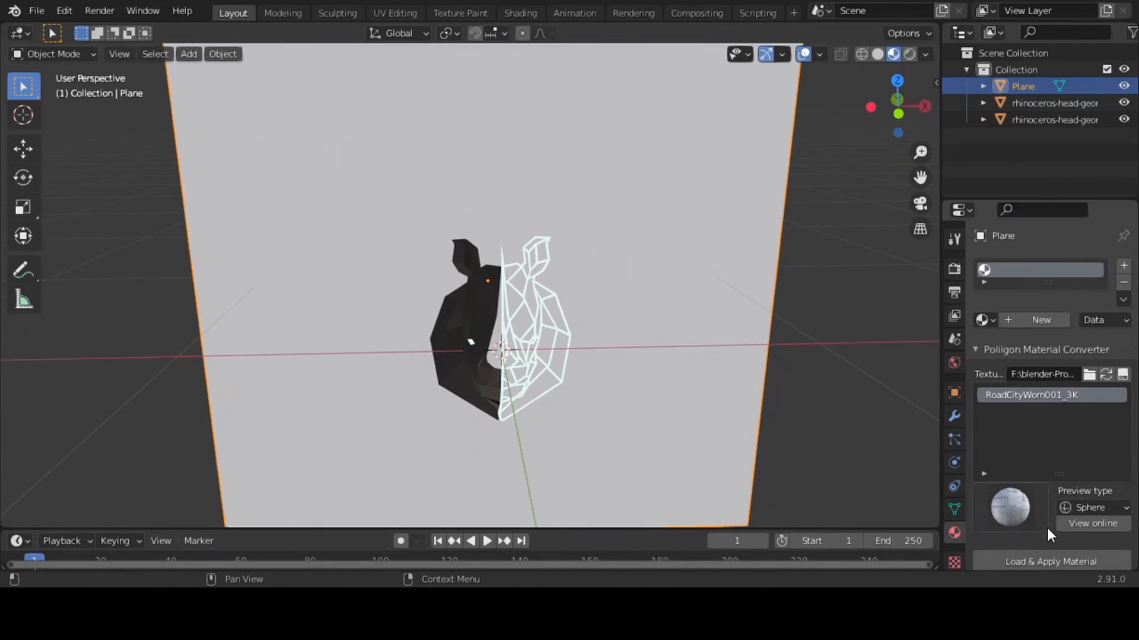
pyautogui.click(1049, 551)
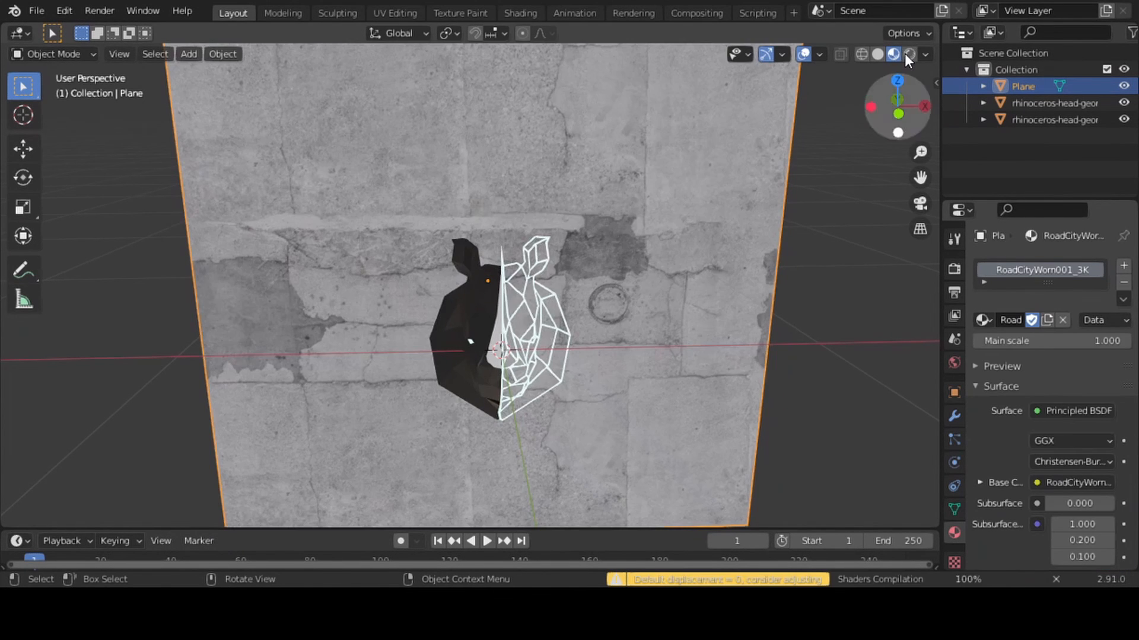
pyautogui.click(908, 53)
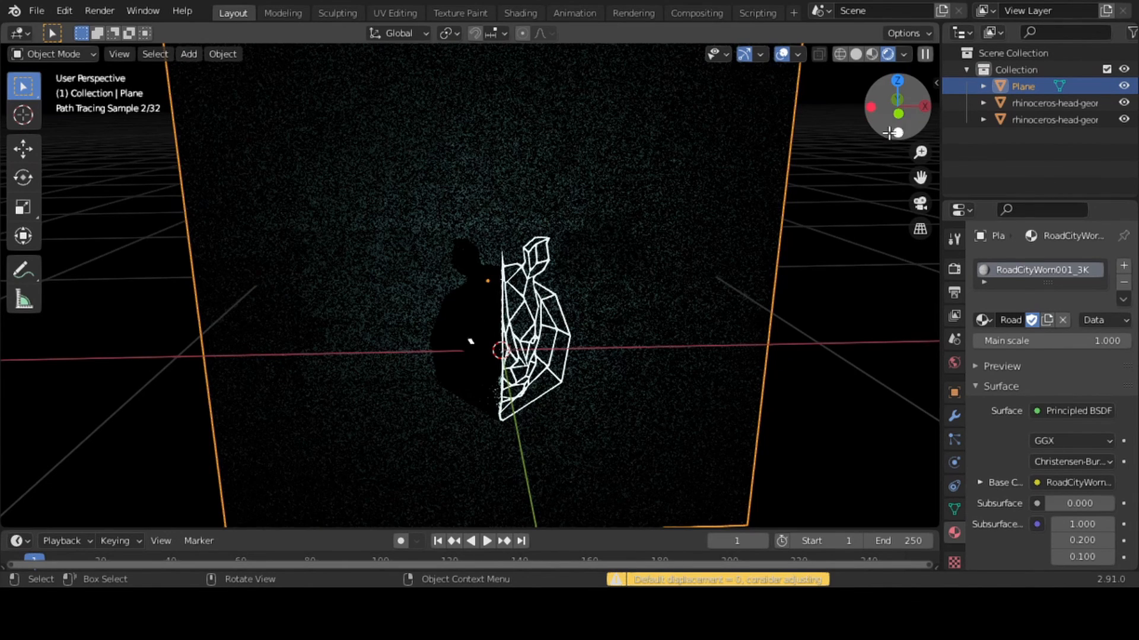
pyautogui.moveTo(900, 117); pyautogui.dragTo(896, 116)
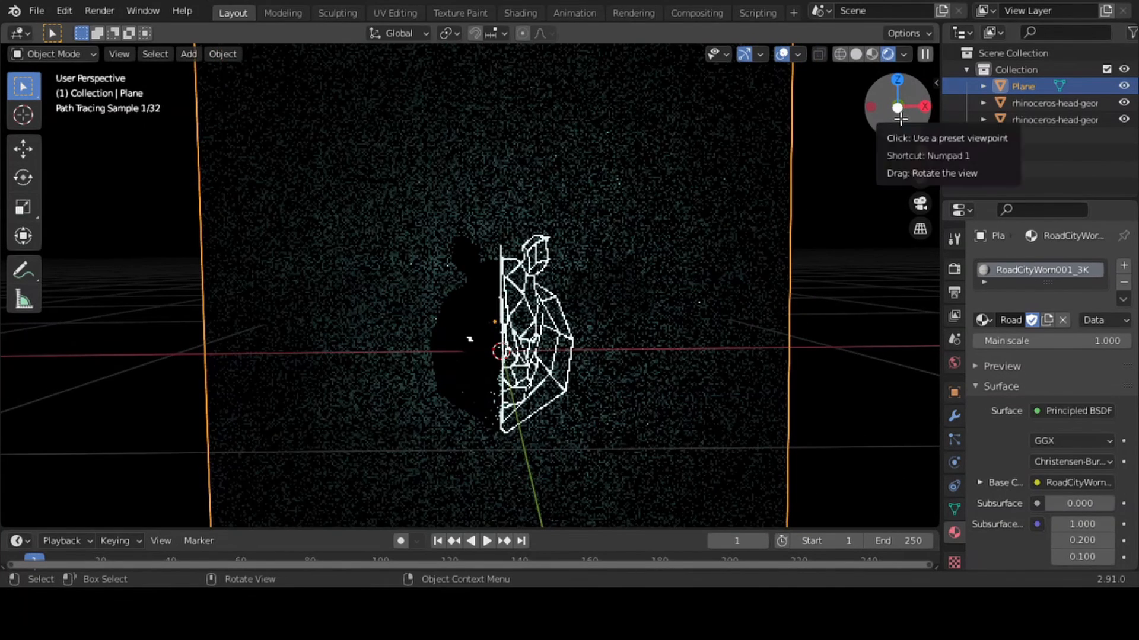
pyautogui.click(872, 53)
# Add an area light to the scene at the 3D cursor
pyautogui.hotkey('shift', 'a')
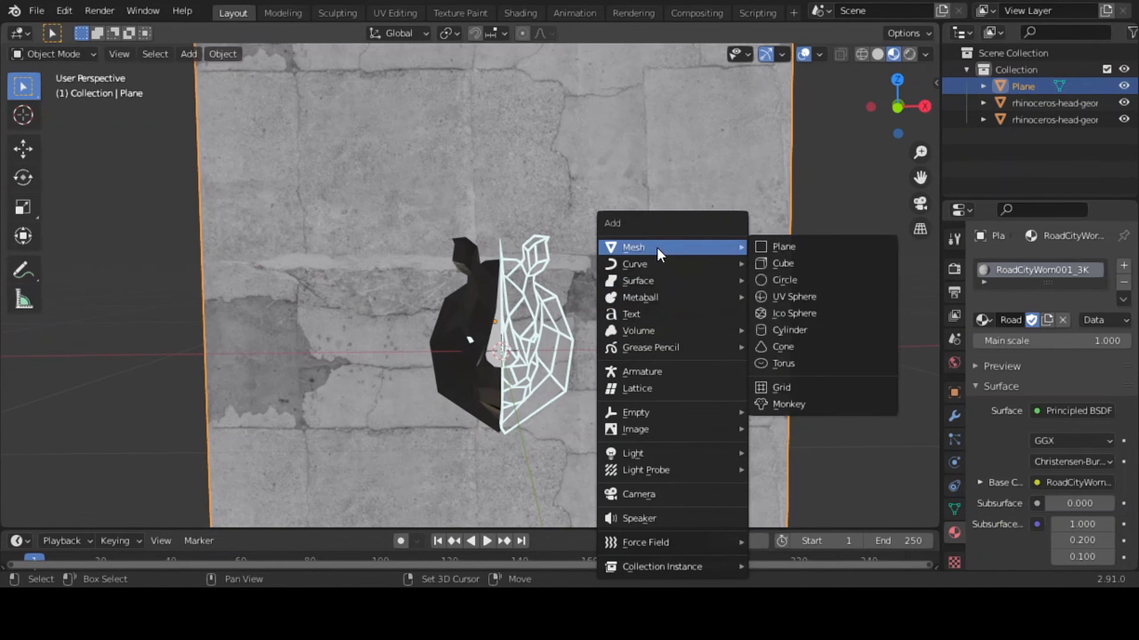
pyautogui.moveTo(643, 534)
pyautogui.moveTo(636, 458)
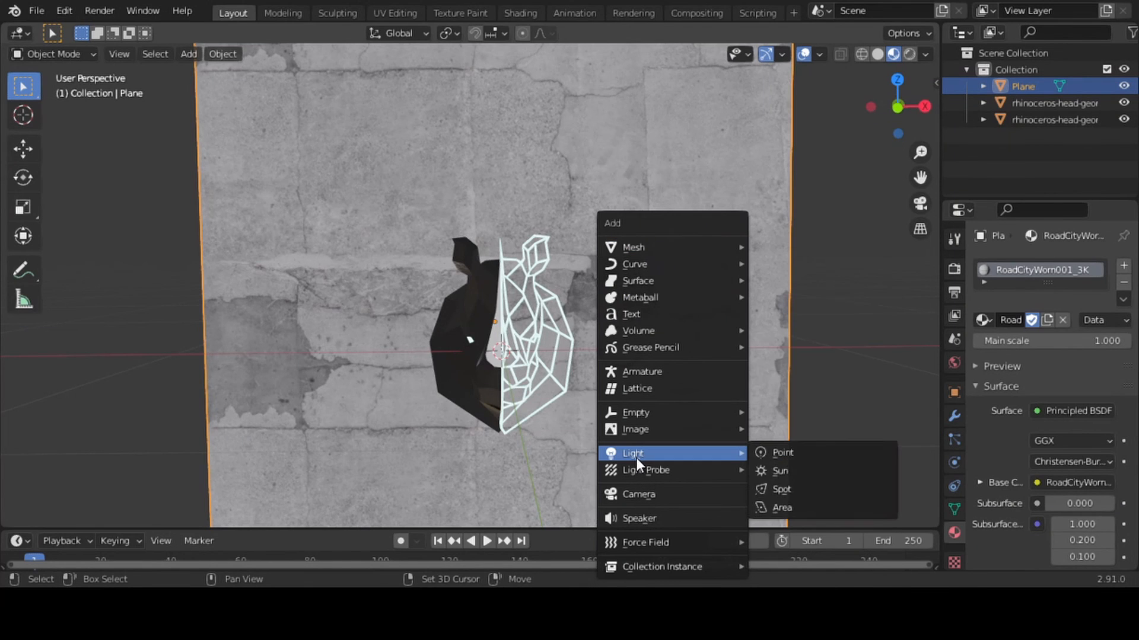
pyautogui.click(787, 507)
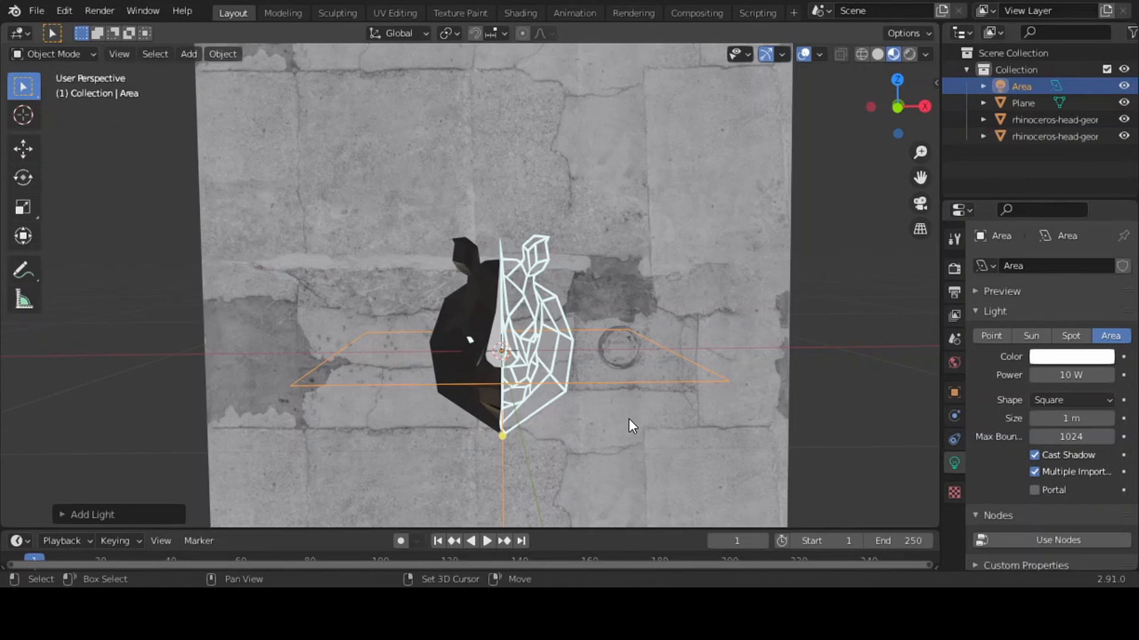
# Repeat the area light addition to place a second one at the same spot, and dismiss the deletion prompt
pyautogui.hotkey('shift', 'r')
pyautogui.press('x')
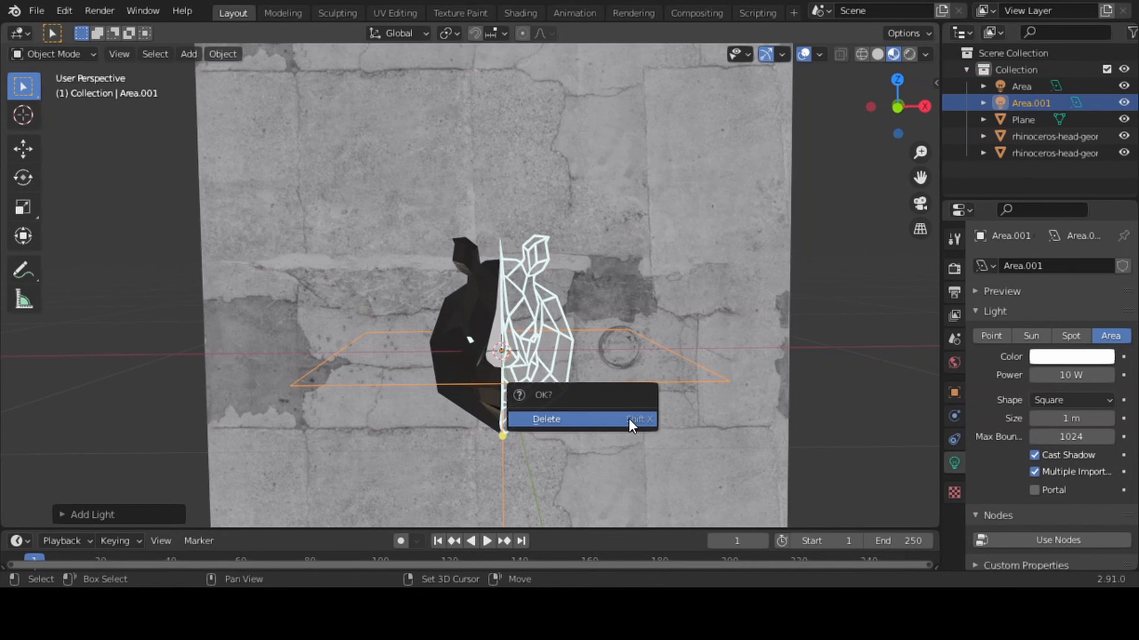
pyautogui.keyDown('shift'); pyautogui.click(655, 347); pyautogui.keyUp('shift')
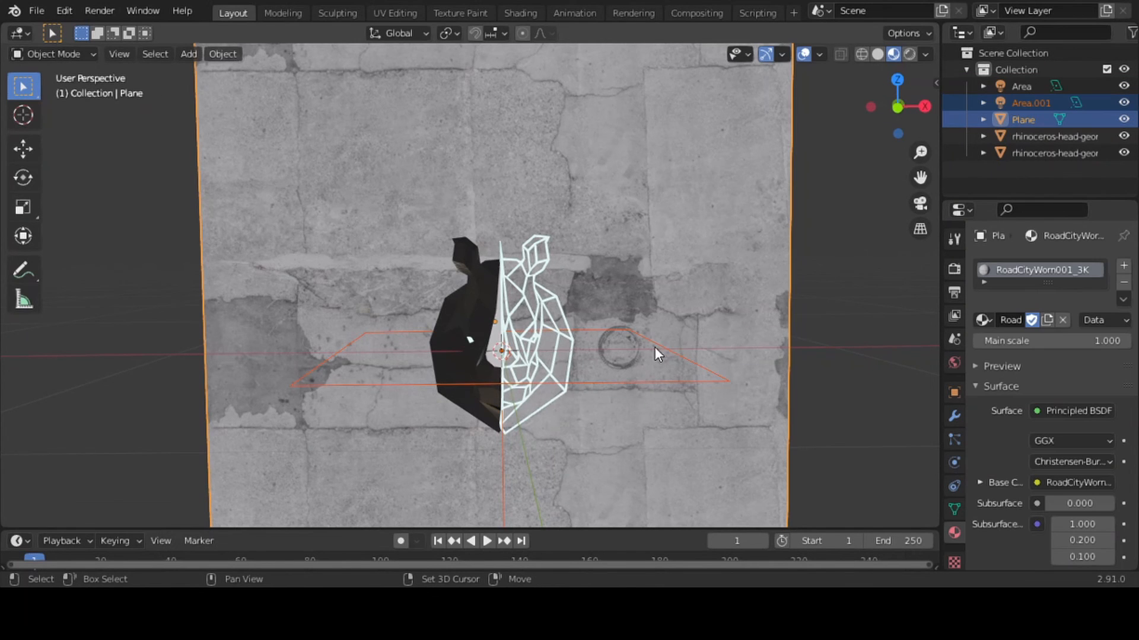
pyautogui.click(687, 365)
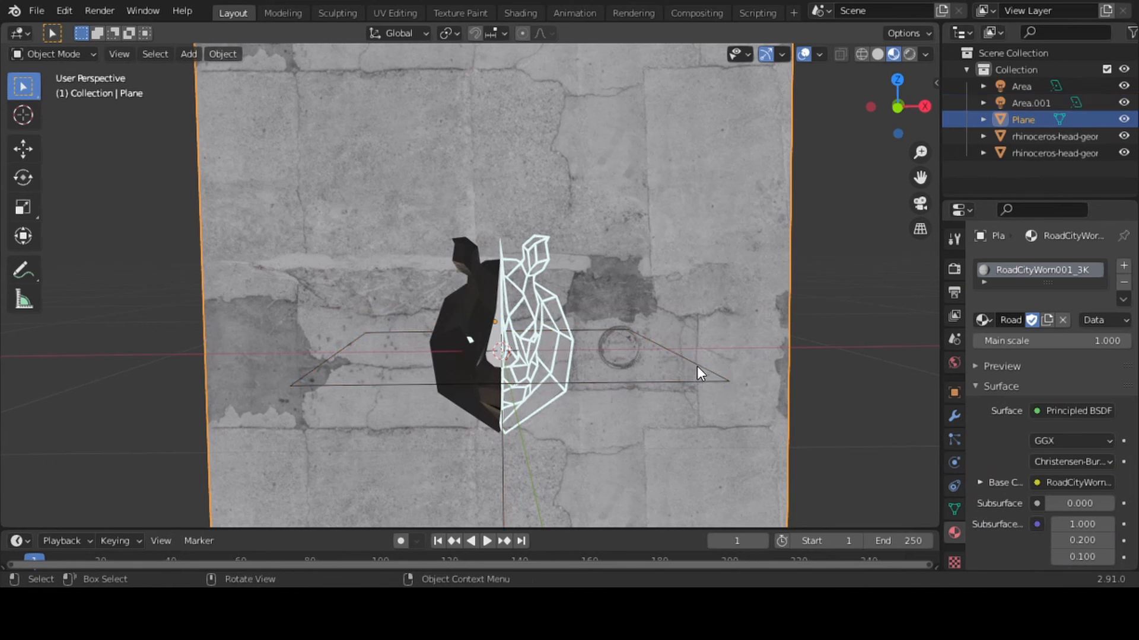
# Rotate the original area light 90 degrees around the X axis
pyautogui.click(696, 365)
pyautogui.write('rx')
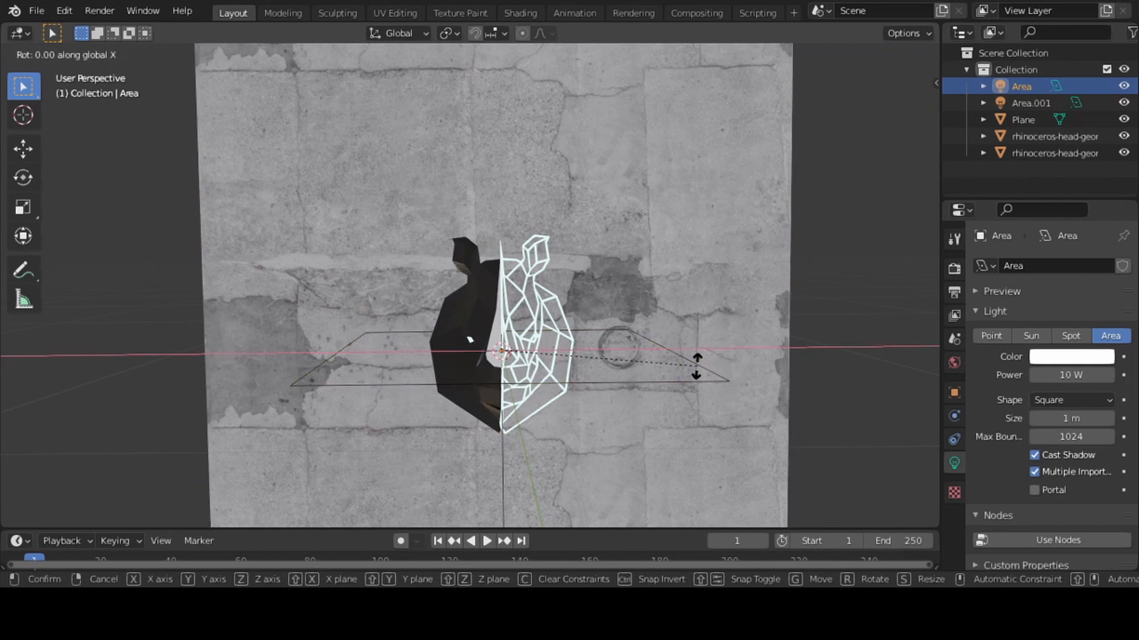
pyautogui.write('90')
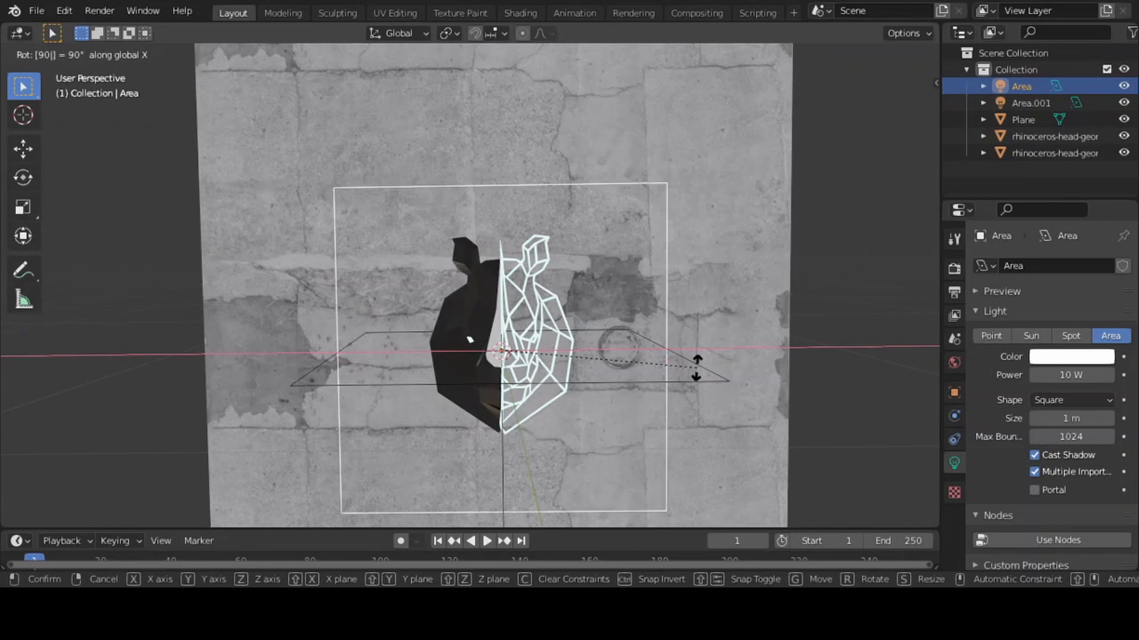
pyautogui.press('Return')
# Delete the duplicate, unrotated area light
pyautogui.click(694, 376)
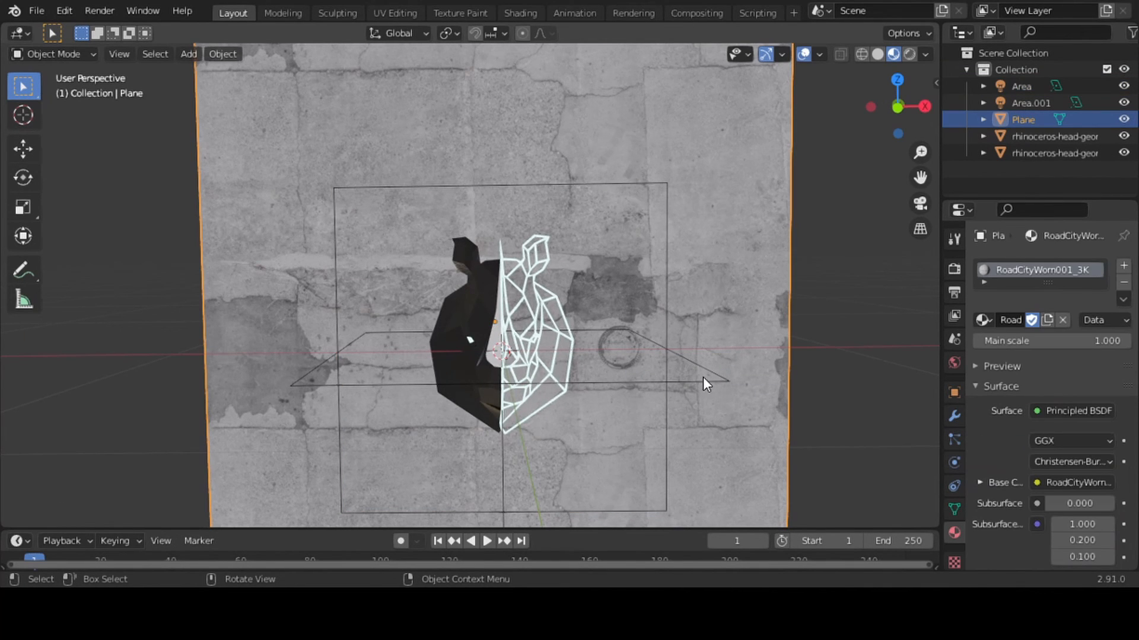
pyautogui.click(690, 383)
pyautogui.press('x')
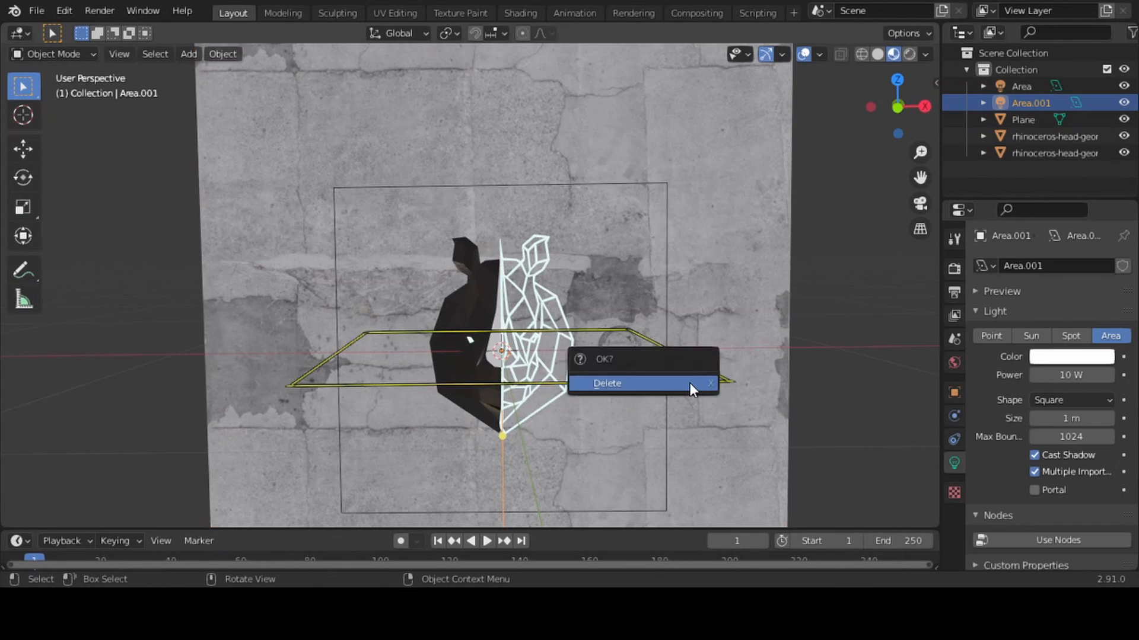
pyautogui.click(689, 383)
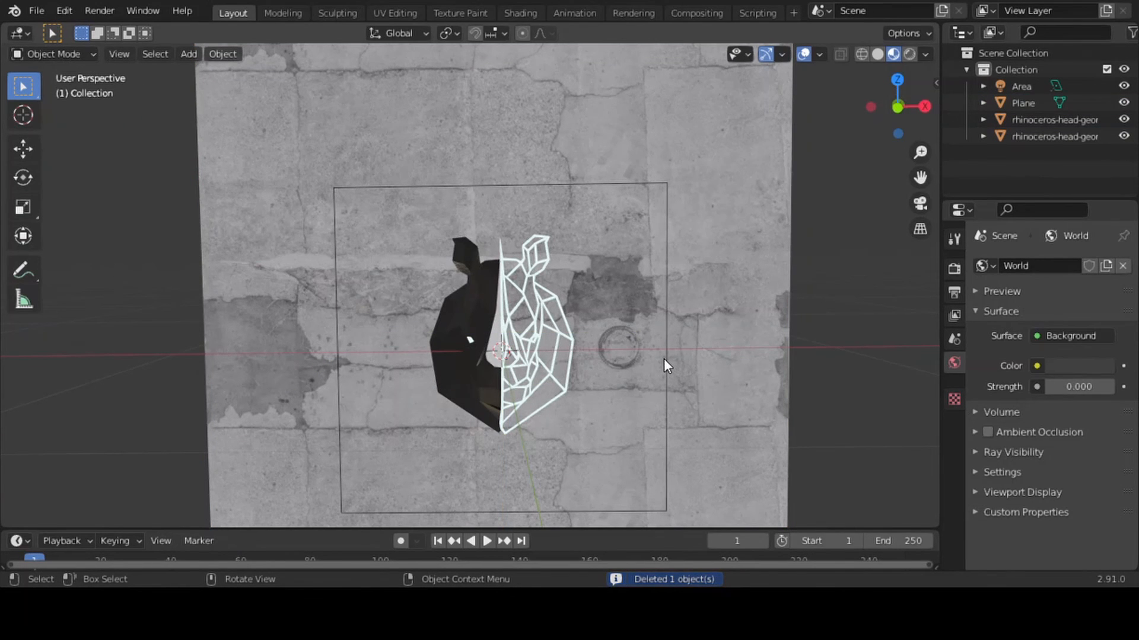
# Move the upright area light about -0.24 m along Y, in front of the rhinoceros head
pyautogui.click(668, 364)
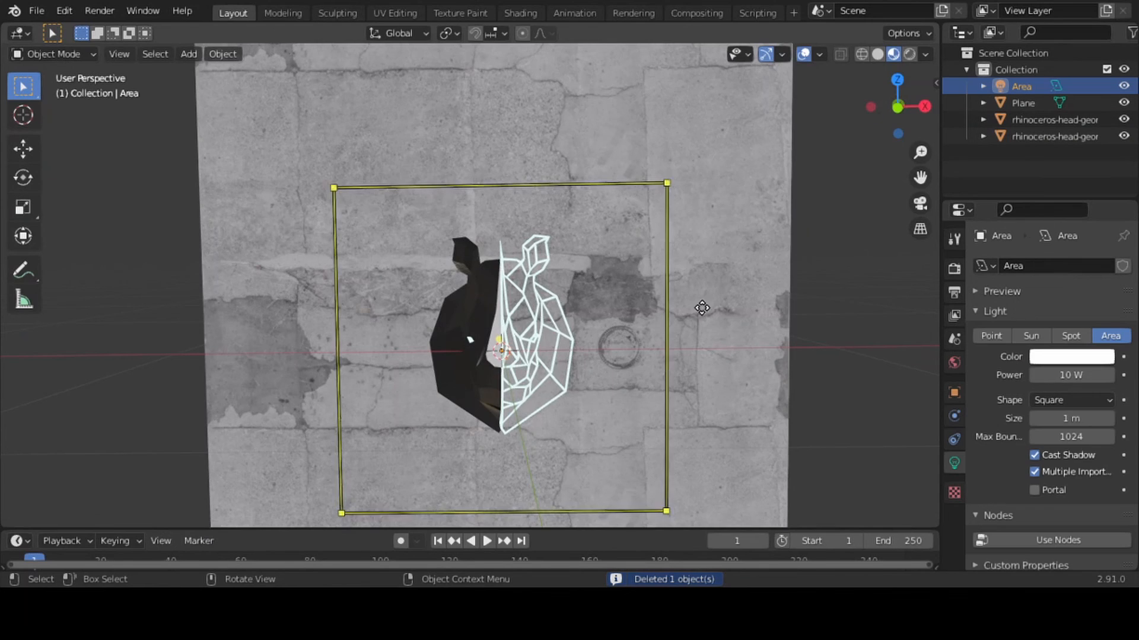
pyautogui.moveTo(897, 109); pyautogui.dragTo(899, 103)
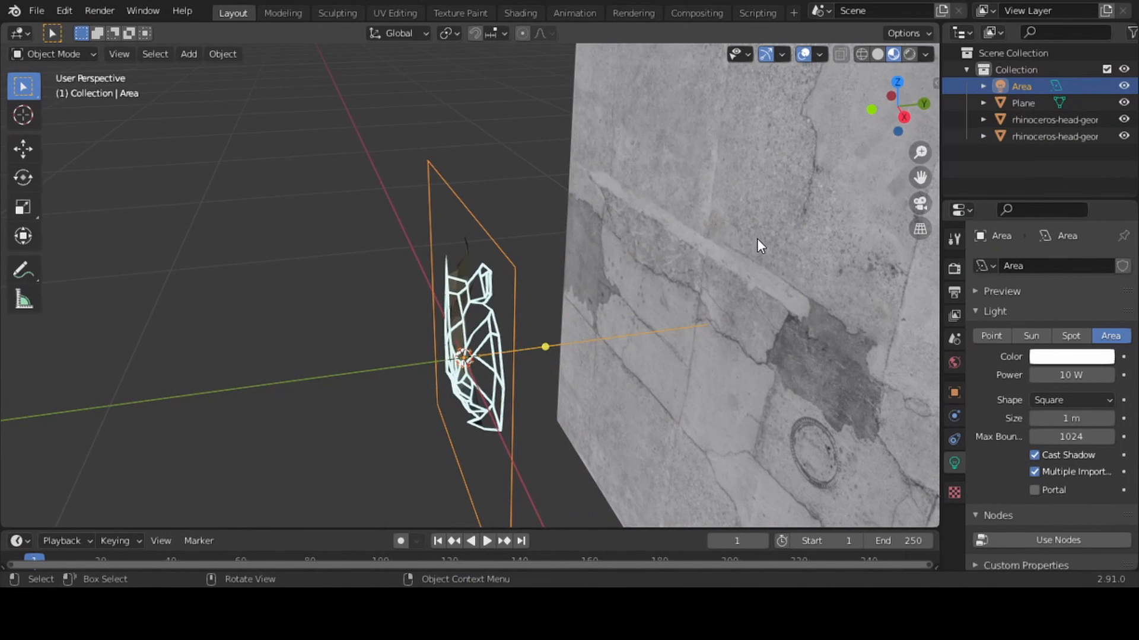
pyautogui.press('g')
pyautogui.press('y')
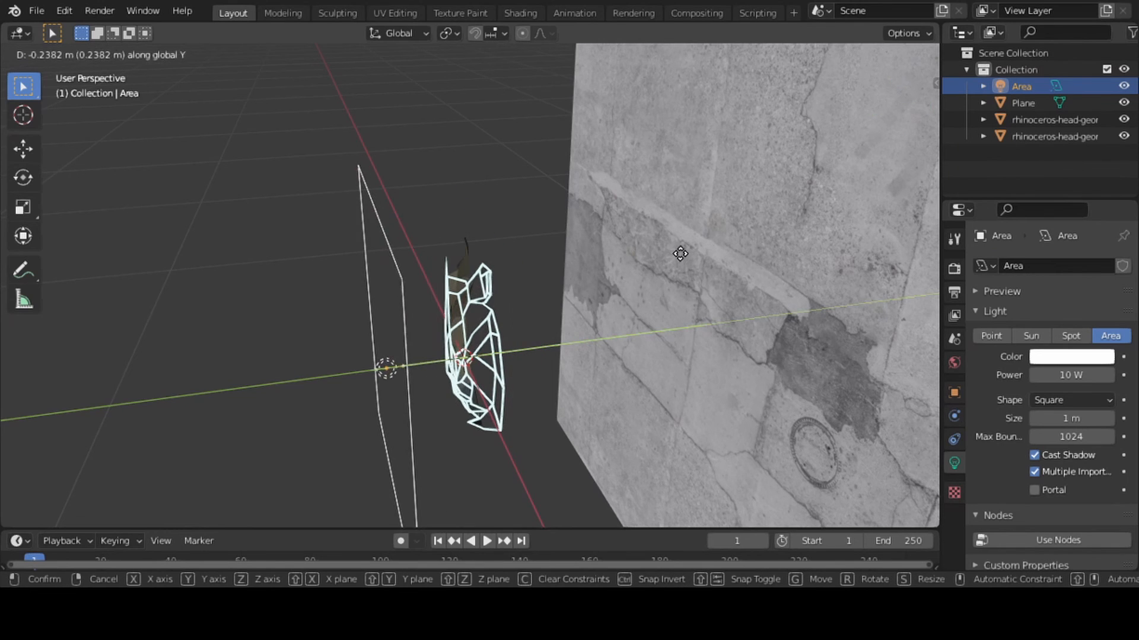
pyautogui.click(681, 254)
# Move the area light sideways in the negative X direction and raise it about 0.3 m along Z
pyautogui.press('g')
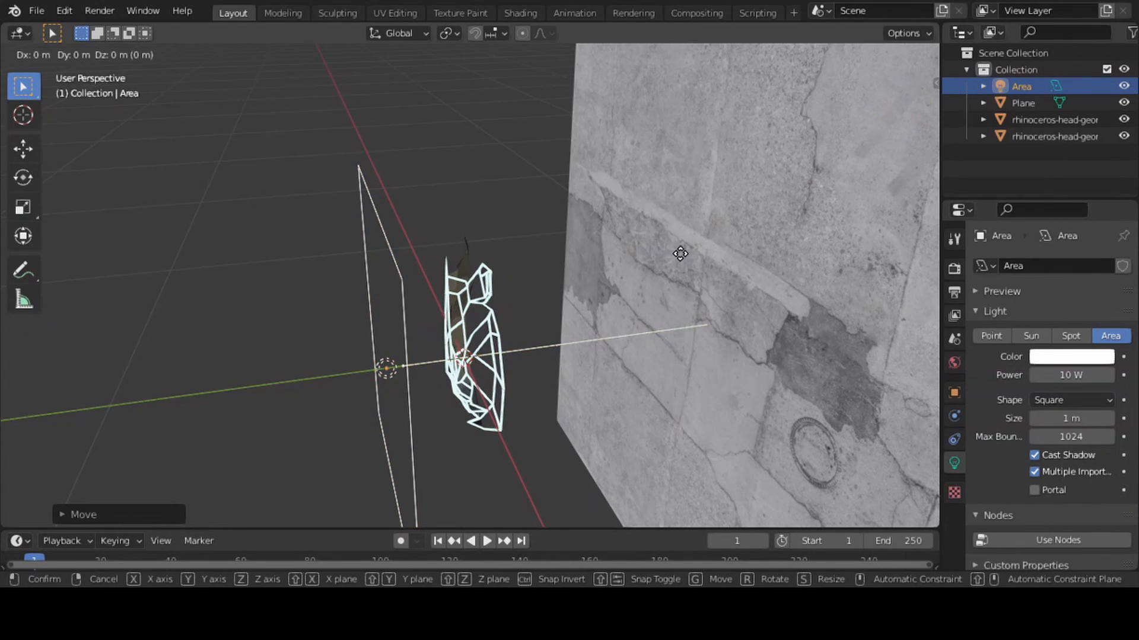
pyautogui.press('x')
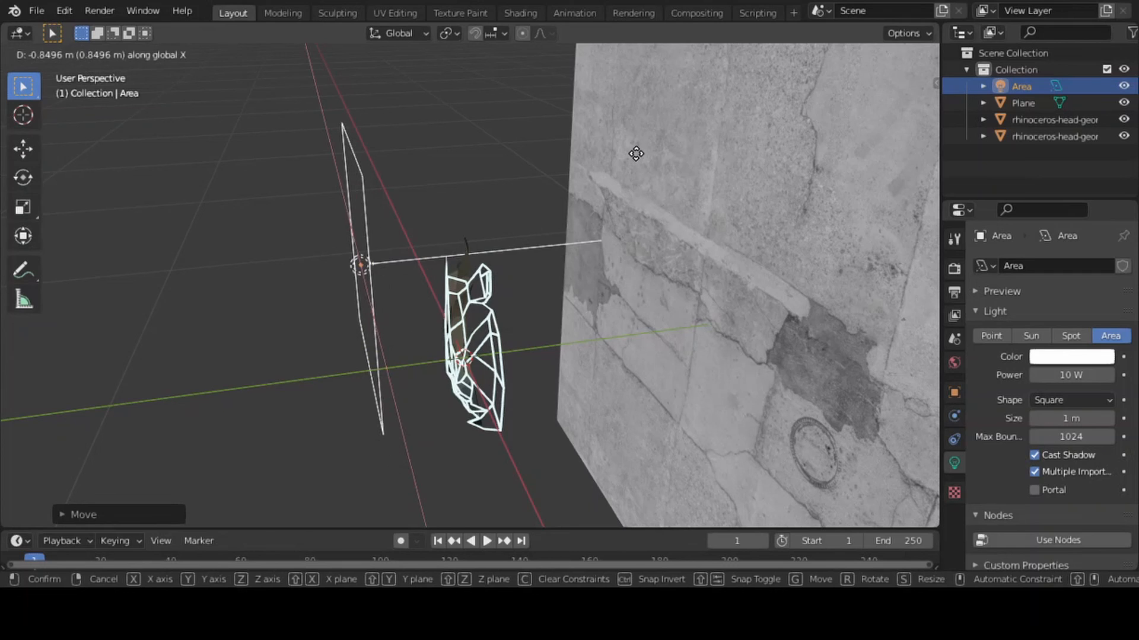
pyautogui.click(625, 134)
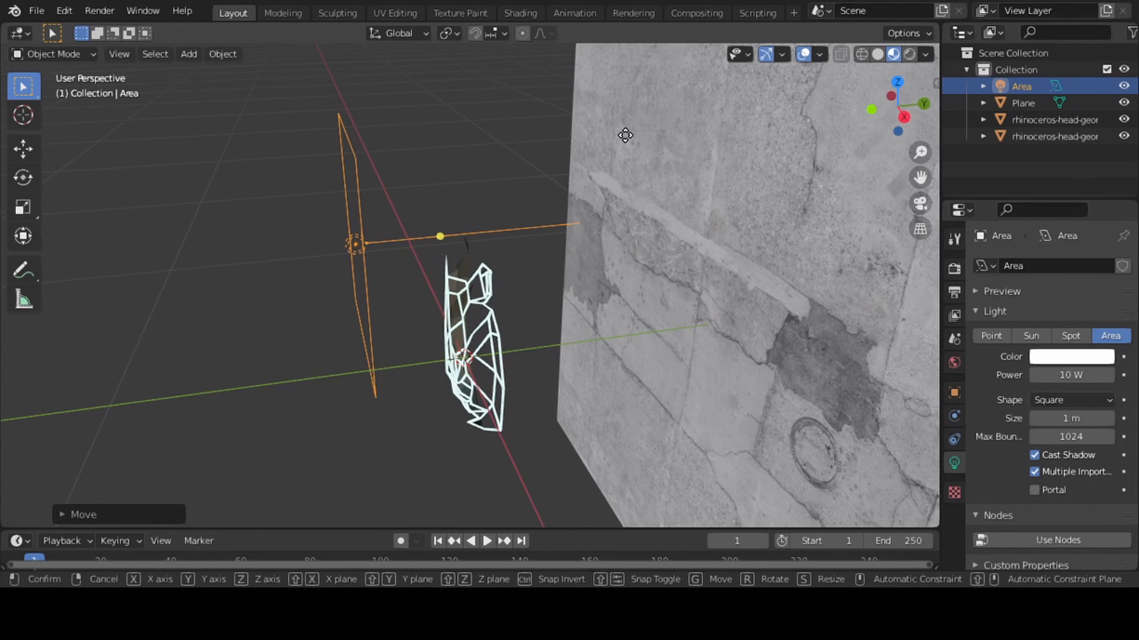
pyautogui.press('g')
pyautogui.press('z')
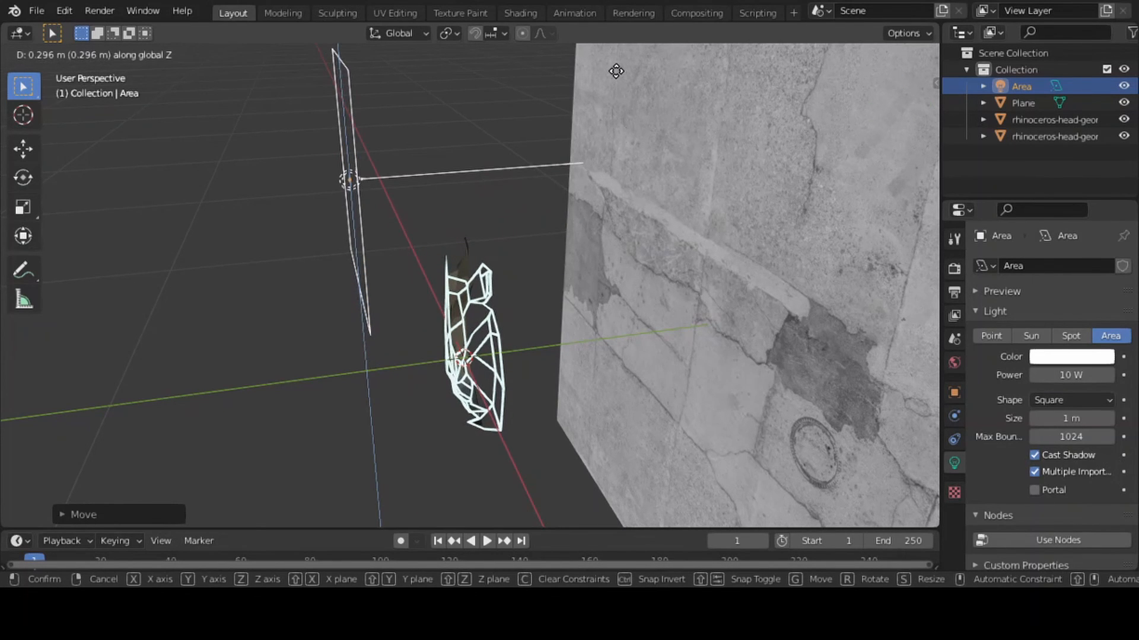
pyautogui.click(615, 66)
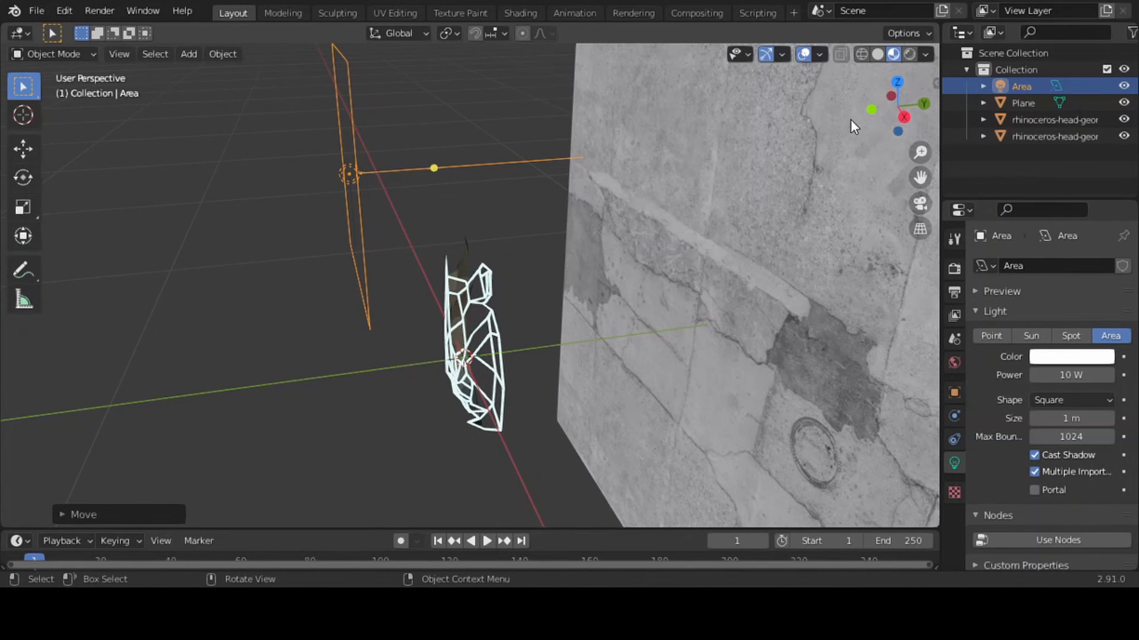
# Aim the area light at the leather-skinned half of the rhinoceros head and switch the viewport to rendered shading
pyautogui.moveTo(874, 119); pyautogui.dragTo(251, 132)
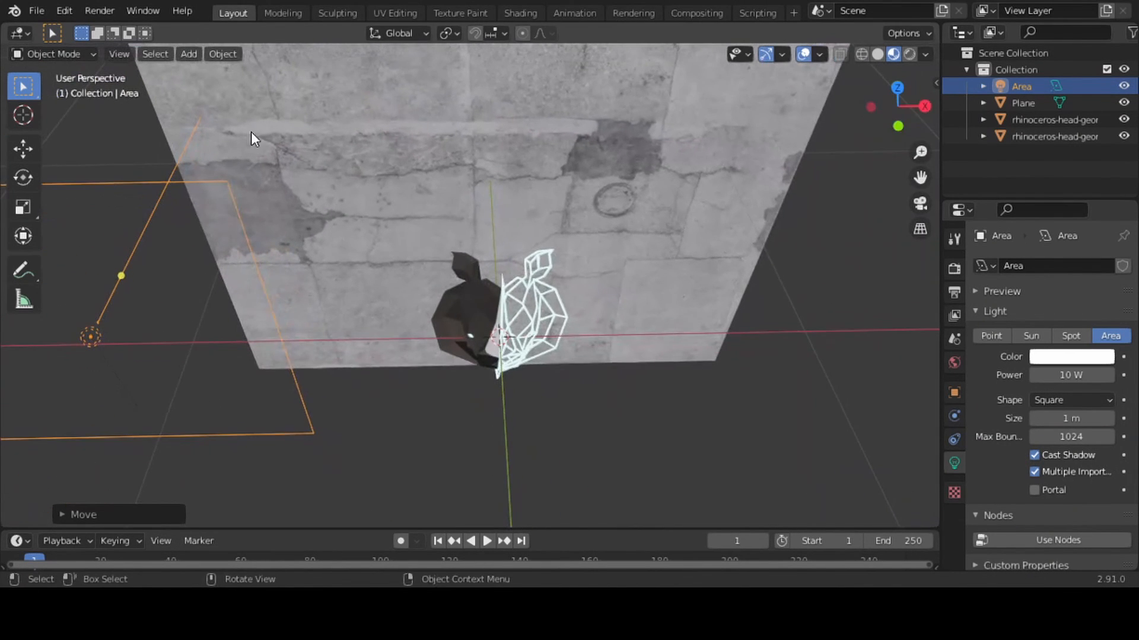
pyautogui.moveTo(121, 275)
pyautogui.mouseDown()
pyautogui.moveTo(371, 275)
pyautogui.moveTo(422, 314)
pyautogui.moveTo(438, 314)
pyautogui.moveTo(441, 295)
pyautogui.mouseUp()
pyautogui.click(910, 54)
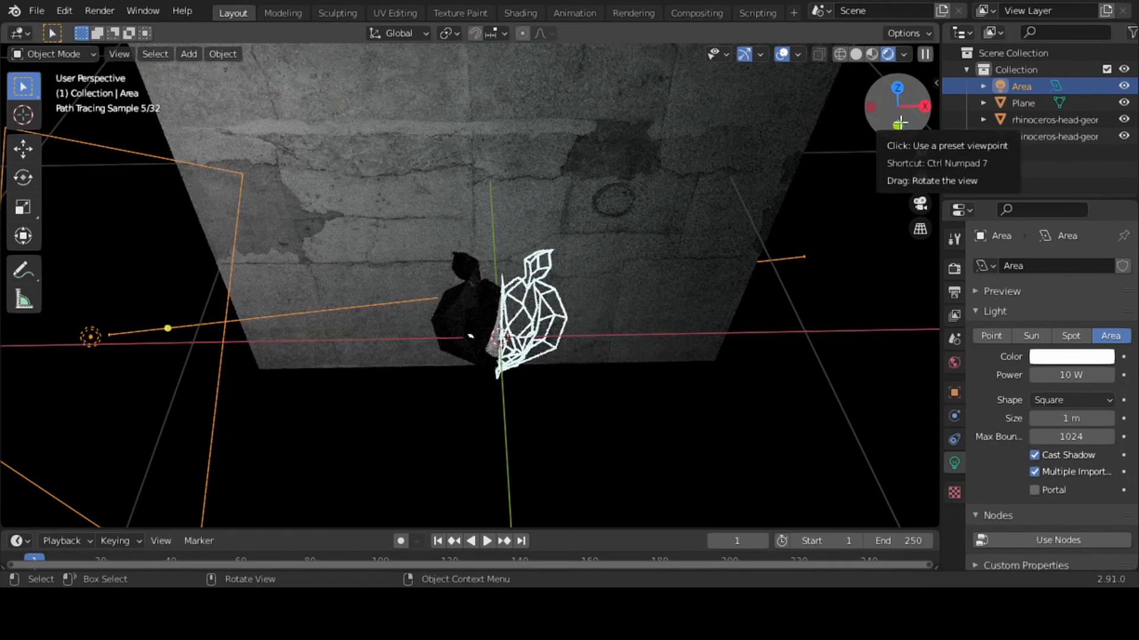
pyautogui.moveTo(899, 123); pyautogui.dragTo(899, 126)
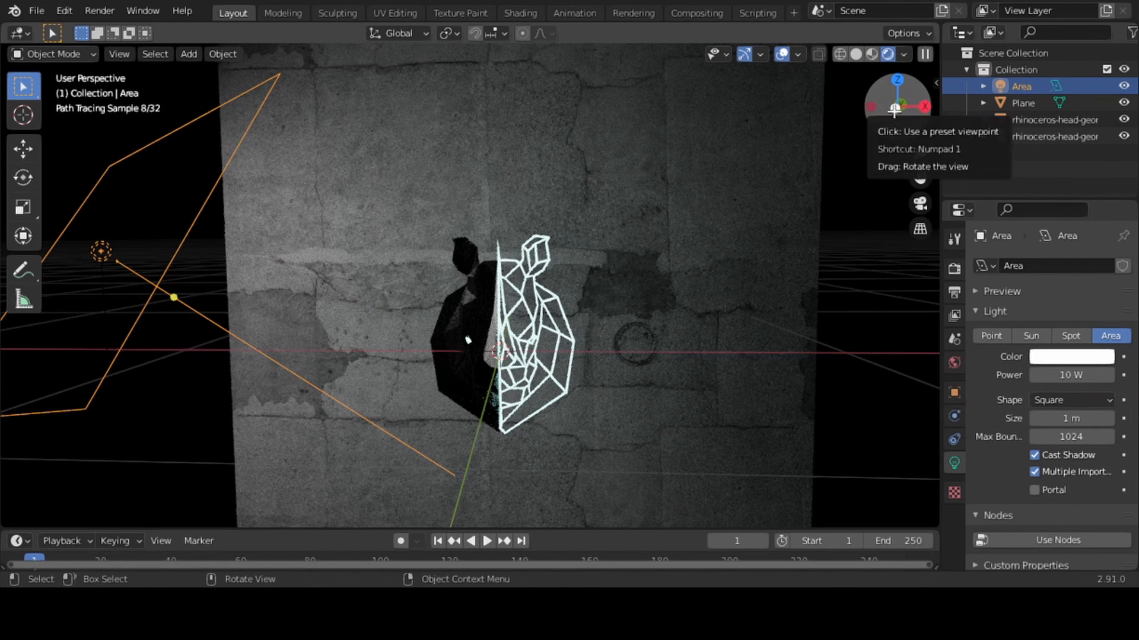
pyautogui.moveTo(895, 105); pyautogui.dragTo(886, 106)
# Set the area light's power to 600 mW and aim it at the eye on the leather-skinned half
pyautogui.moveTo(1090, 377); pyautogui.dragTo(1032, 378)
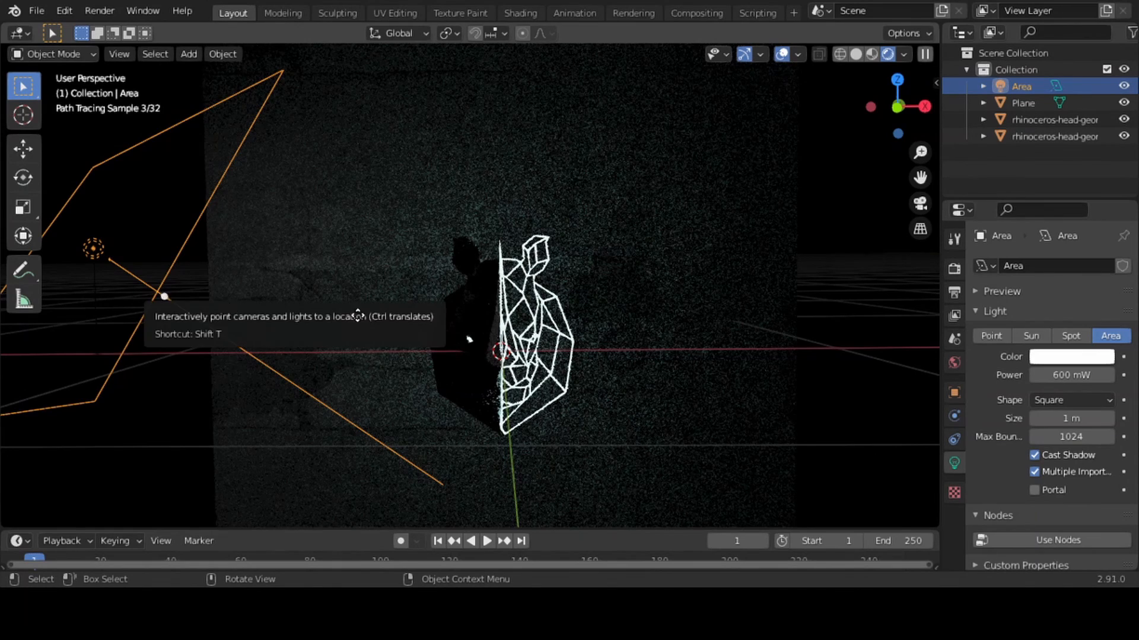
pyautogui.moveTo(164, 296); pyautogui.dragTo(469, 340)
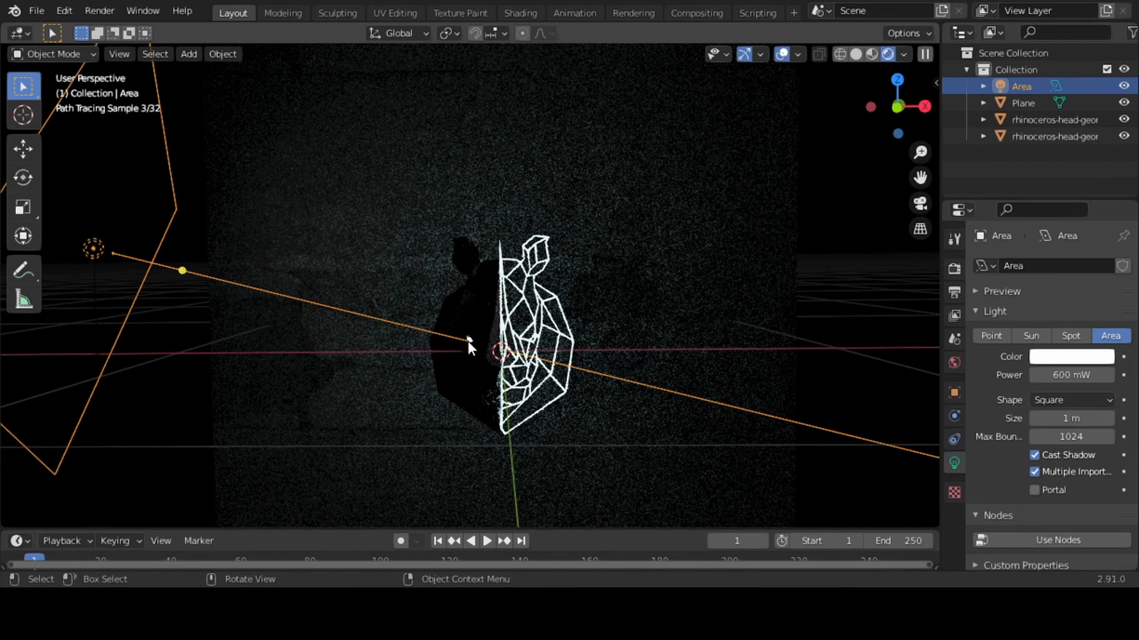
pyautogui.click(873, 295)
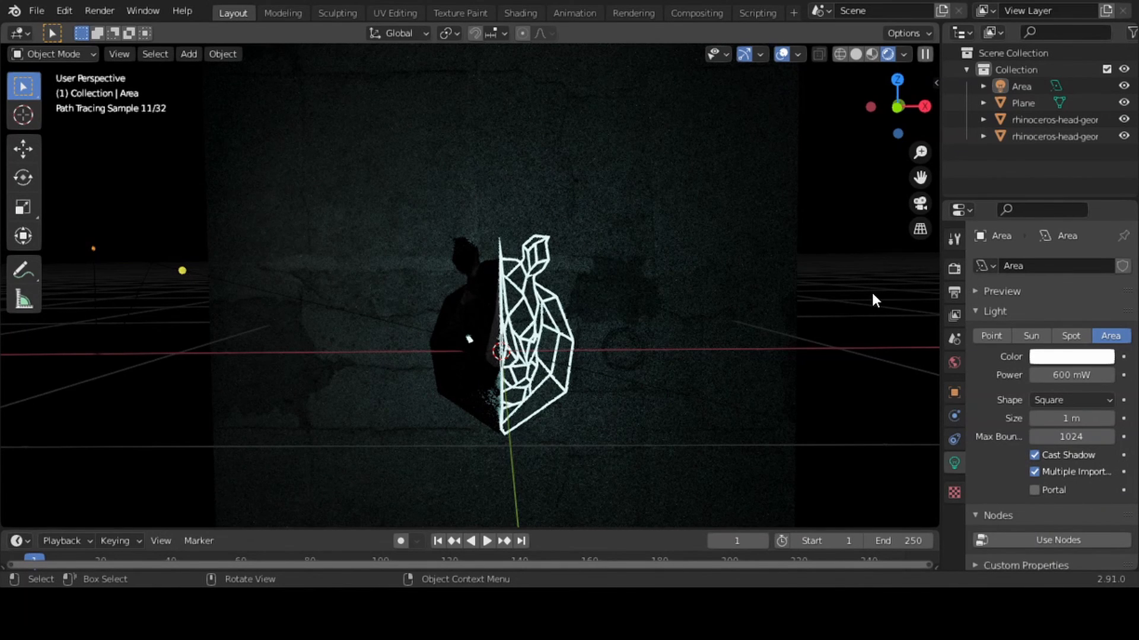
# Add a camera from the front view and look through it as the active camera
pyautogui.click(898, 108)
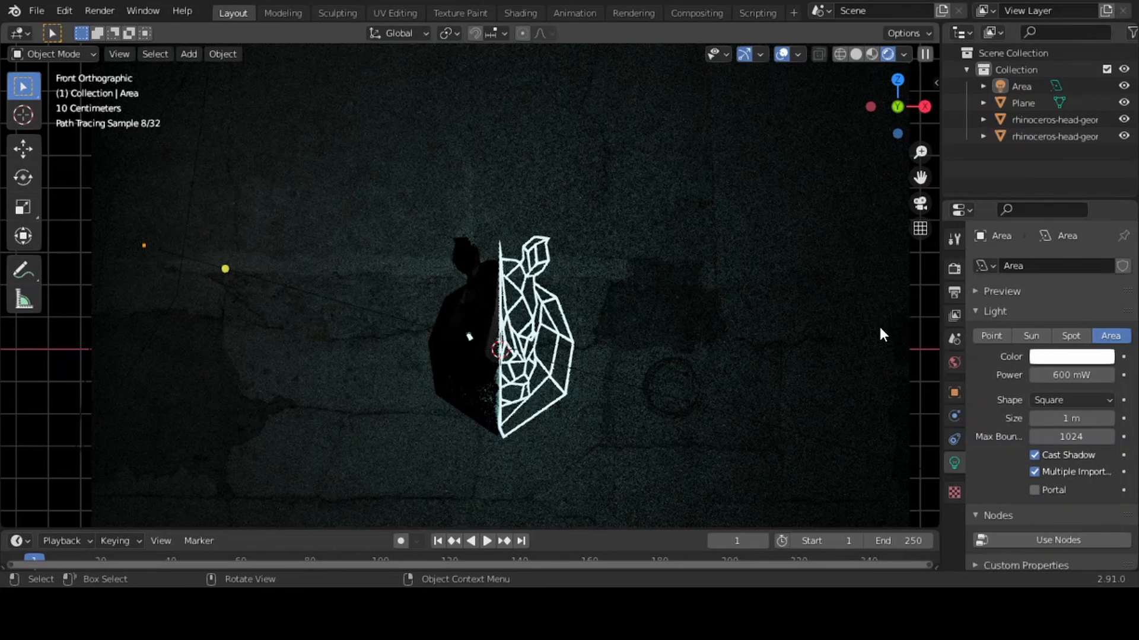
pyautogui.hotkey('shift', 'a')
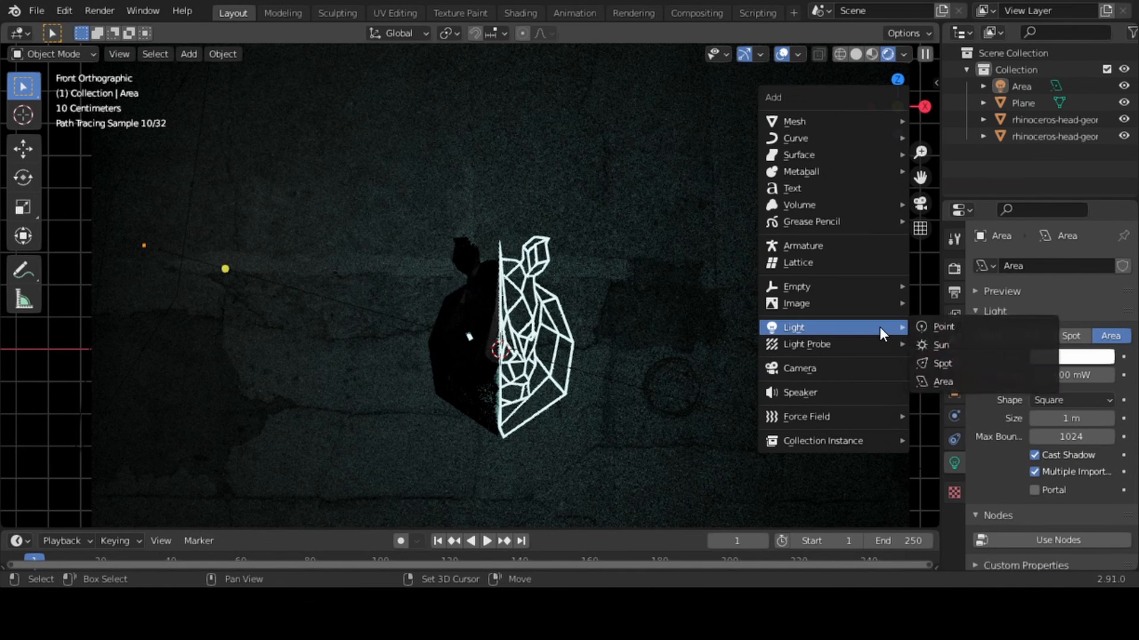
pyautogui.click(807, 370)
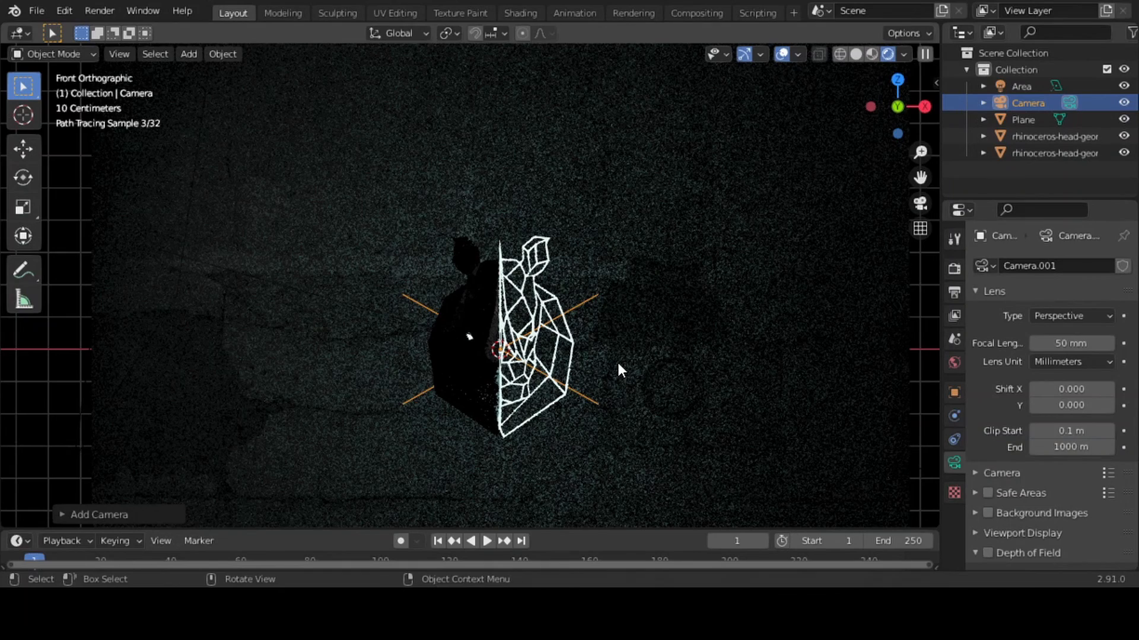
pyautogui.press('ctrl+KP_0')
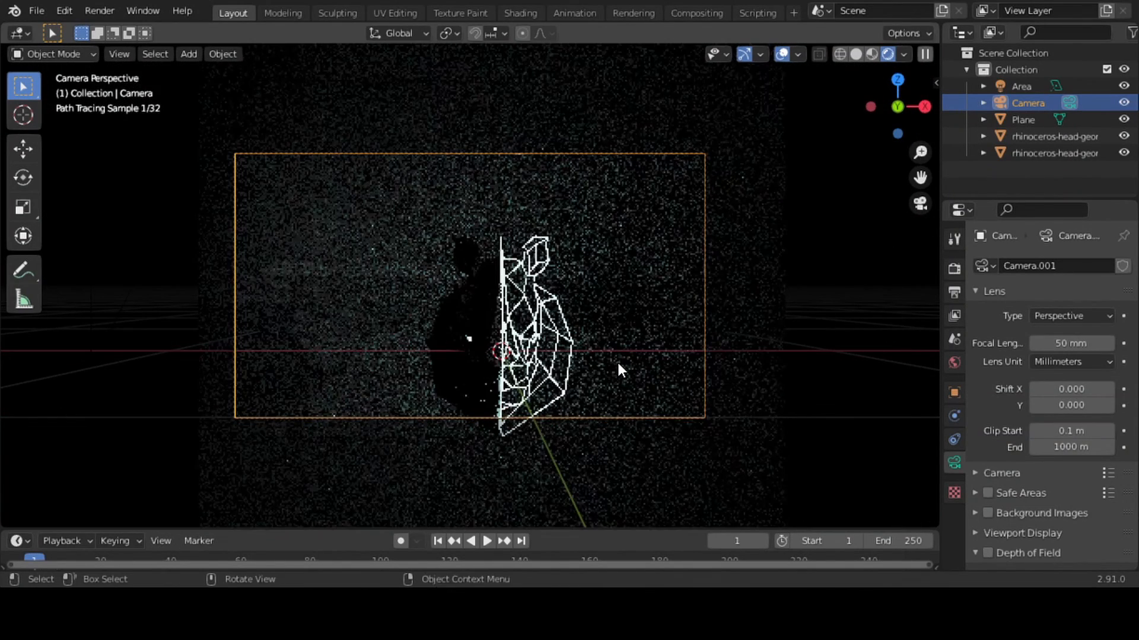
# Set the camera's Z and X locations to 0 m to centre it on the rhinoceros head
pyautogui.click(954, 392)
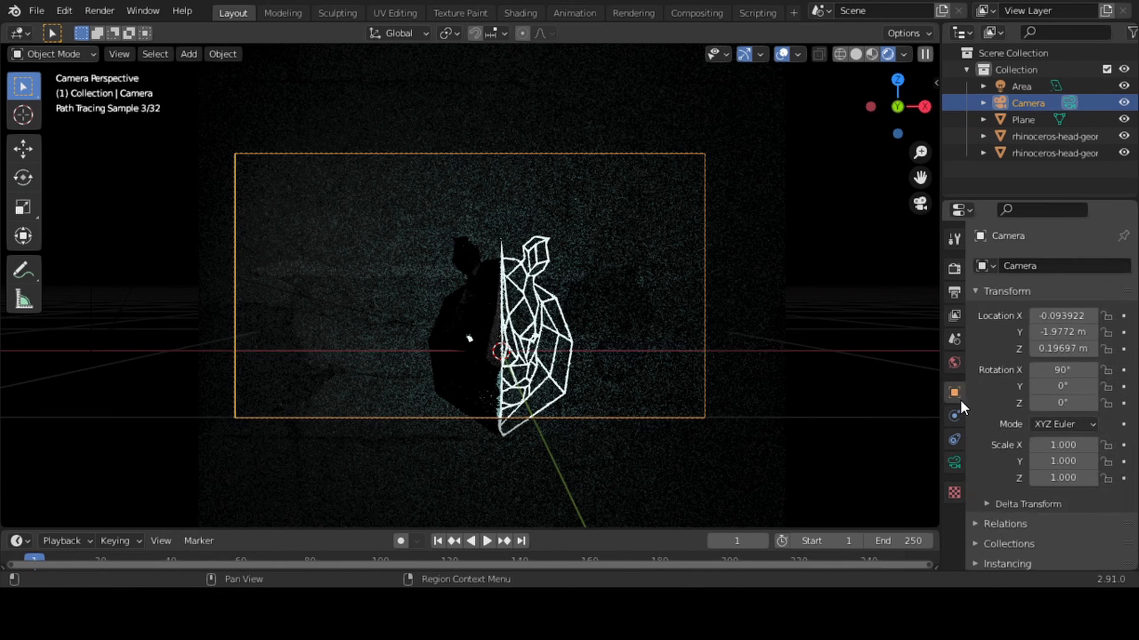
pyautogui.click(1061, 348)
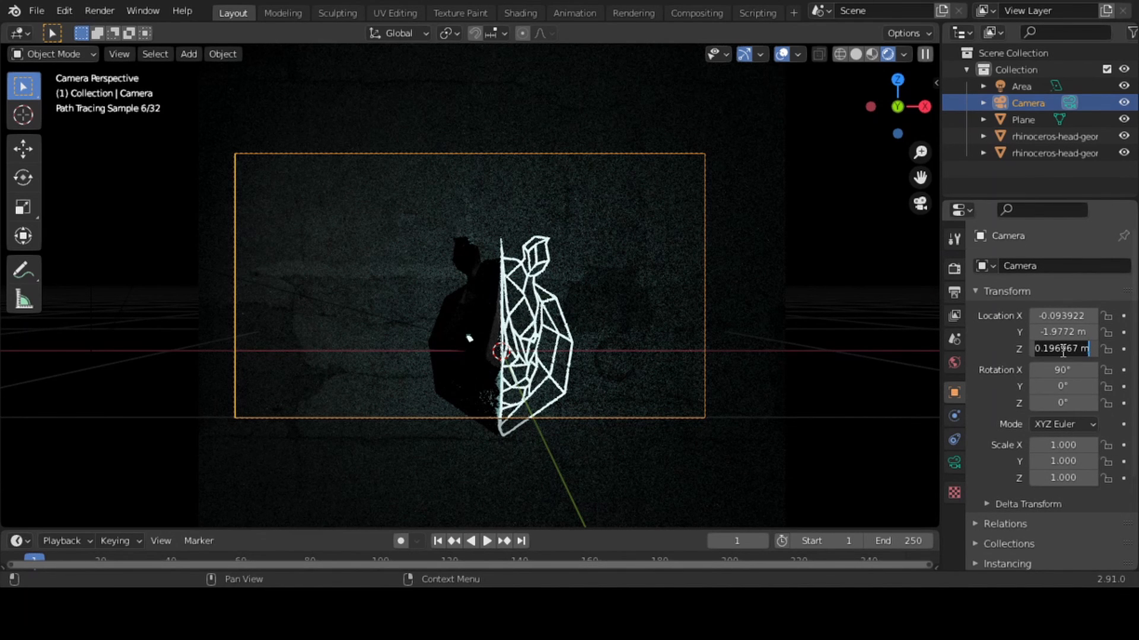
pyautogui.hotkey('ctrl', 'a')
pyautogui.write('0')
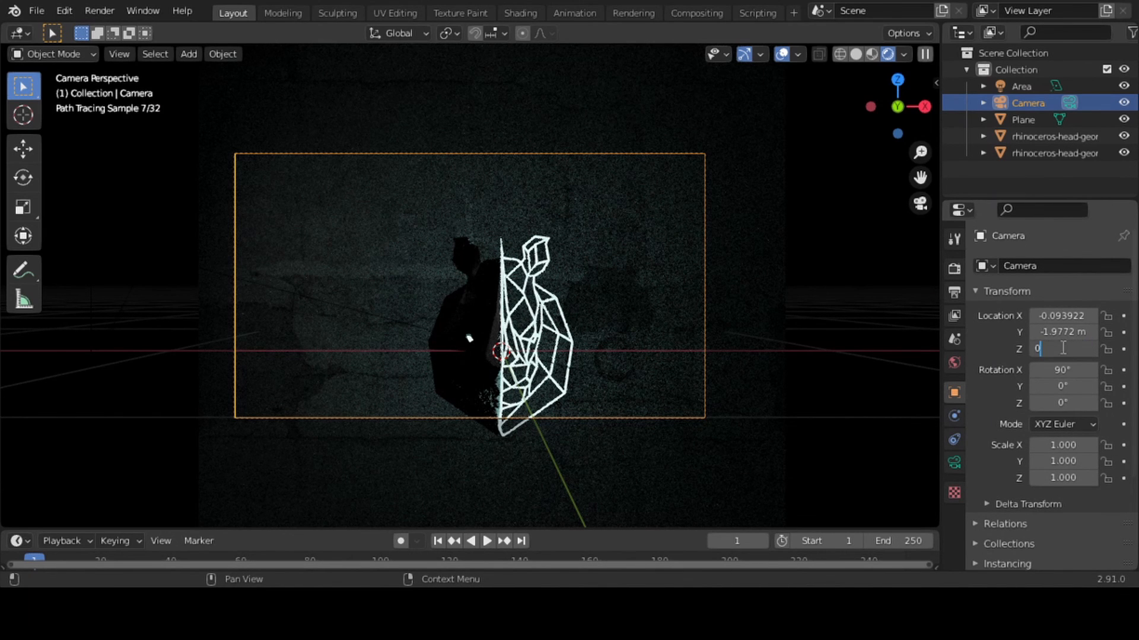
pyautogui.click(1060, 316)
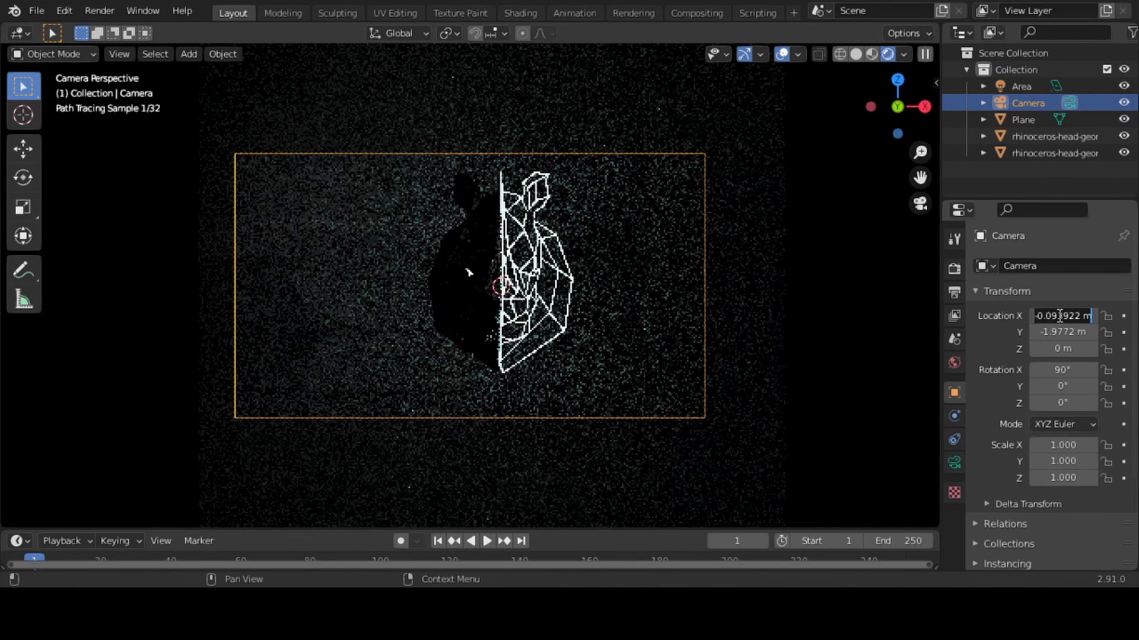
pyautogui.write('0')
pyautogui.press('Return')
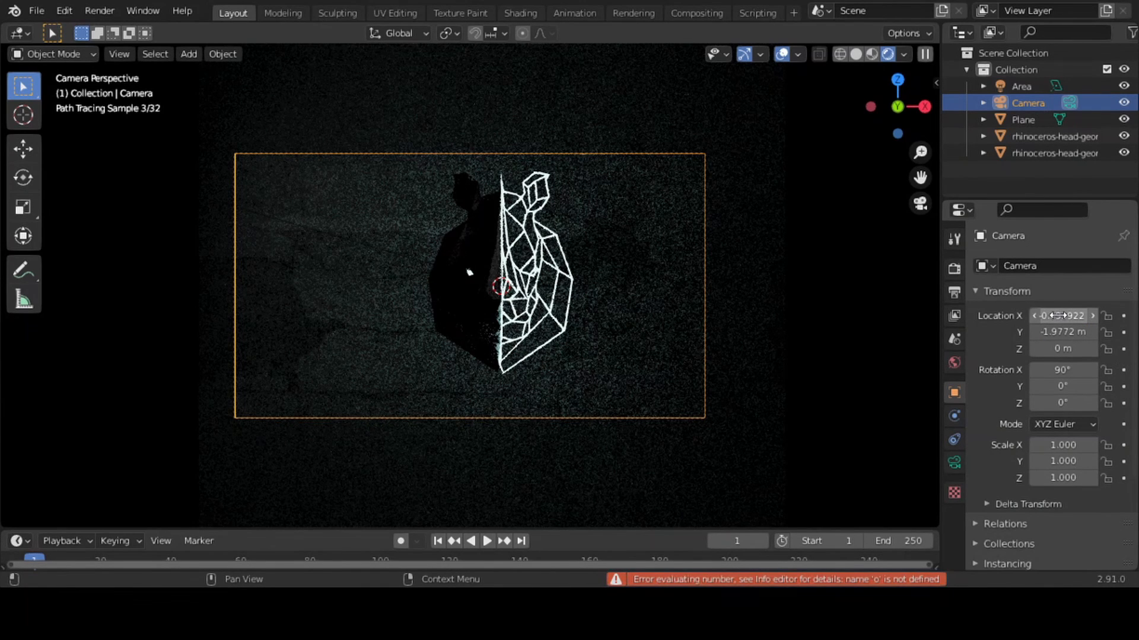
pyautogui.click(1045, 315)
pyautogui.write('0')
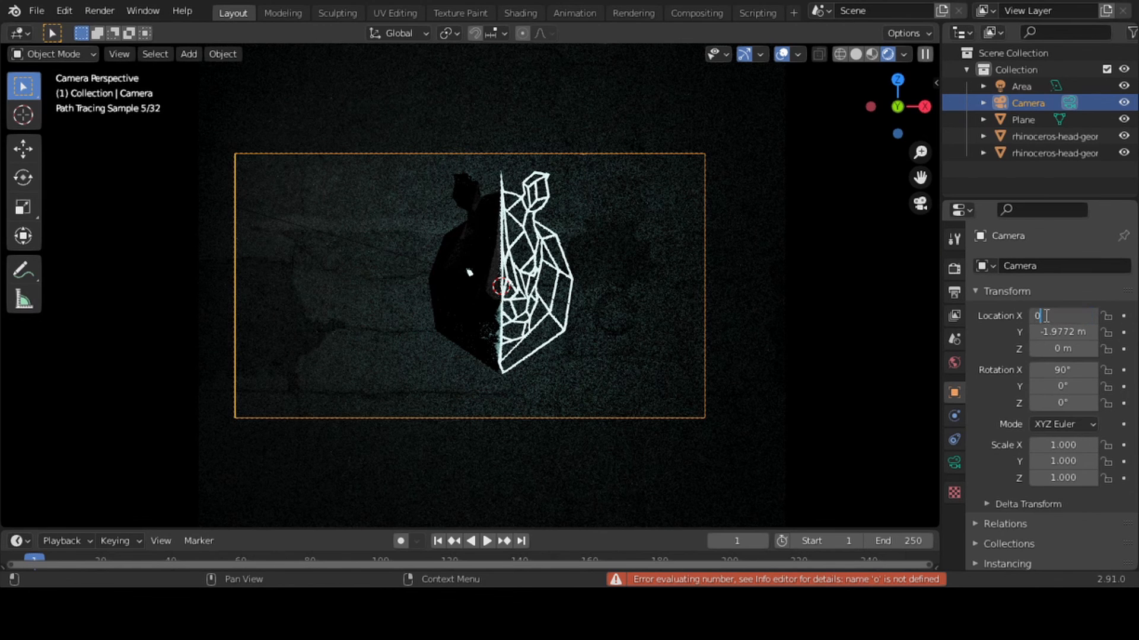
pyautogui.press('Return')
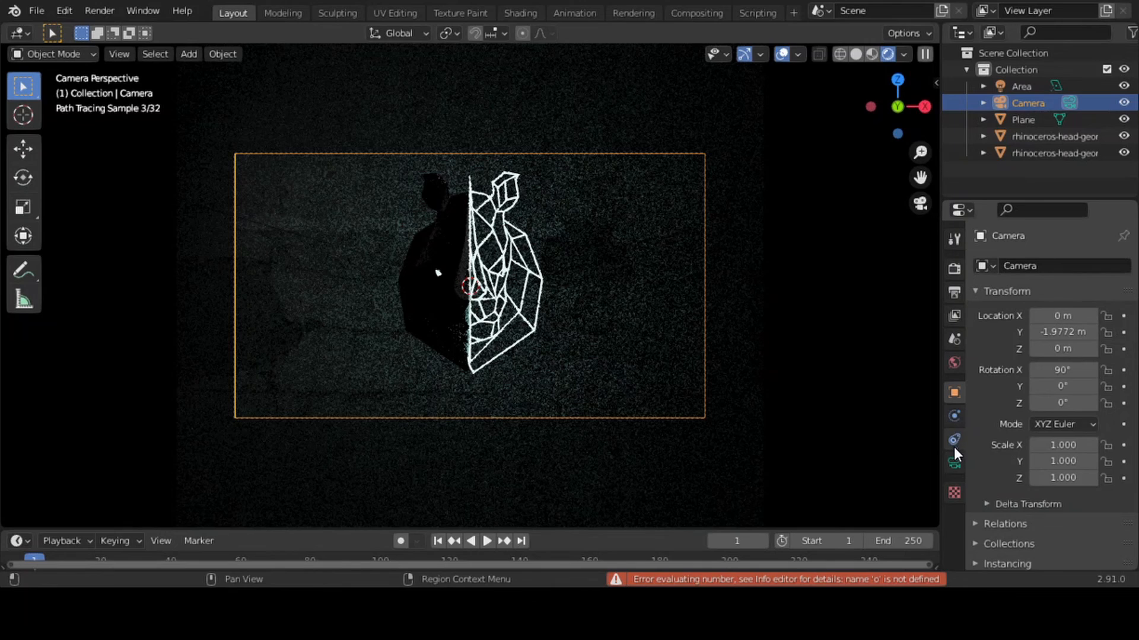
# Set the camera's focal length to 42.6 mm to widen the framing around the head
pyautogui.click(954, 462)
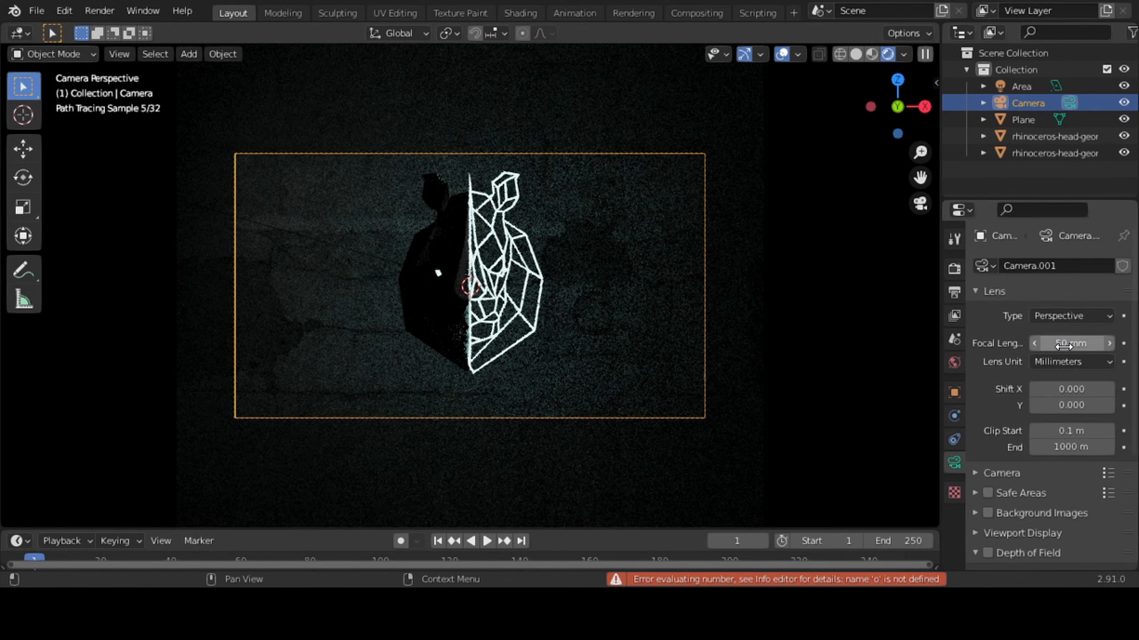
pyautogui.moveTo(1078, 343)
pyautogui.mouseDown()
pyautogui.moveTo(1049, 344)
pyautogui.moveTo(1062, 344)
pyautogui.mouseUp()
pyautogui.moveTo(1065, 345); pyautogui.dragTo(1062, 345)
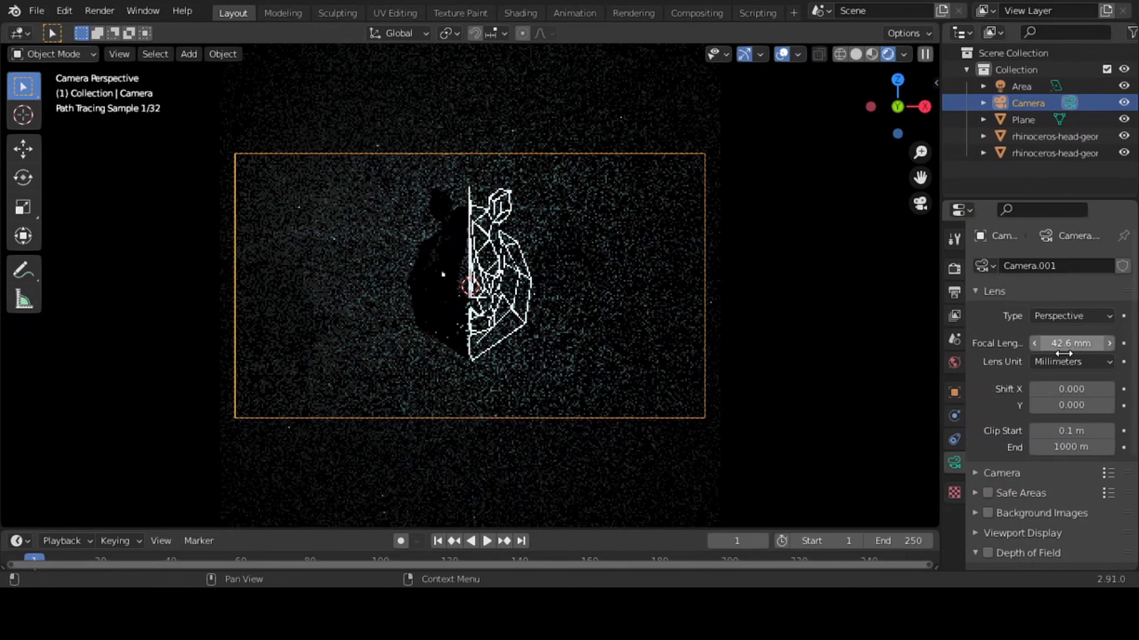
pyautogui.click(860, 287)
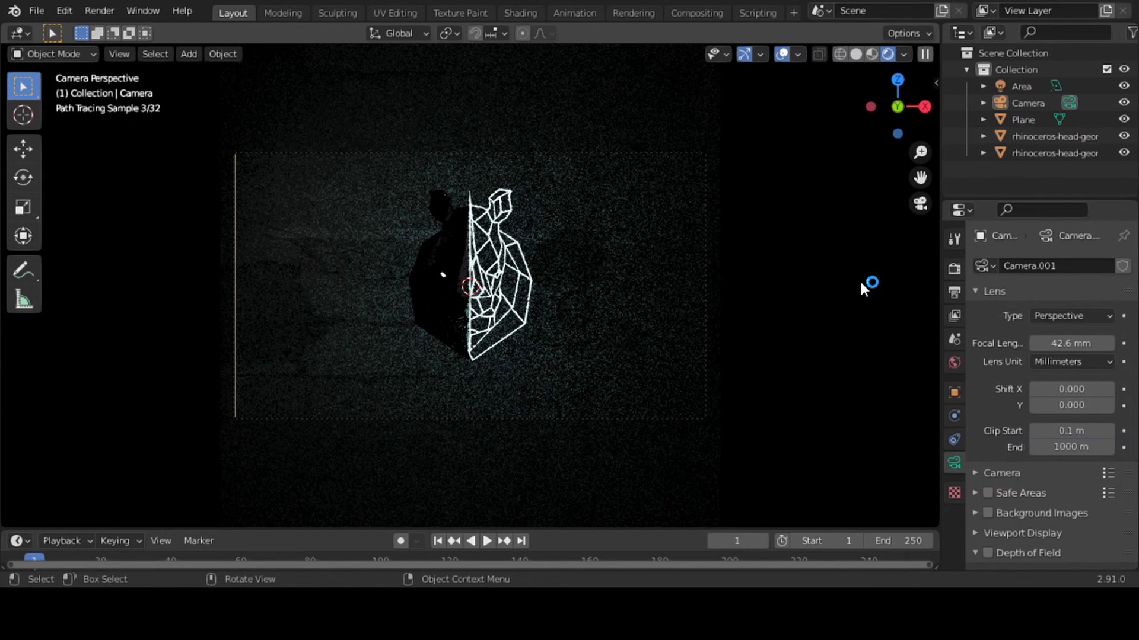
# Raise the camera slightly by setting its Z location to 0.023 m
pyautogui.click(706, 286)
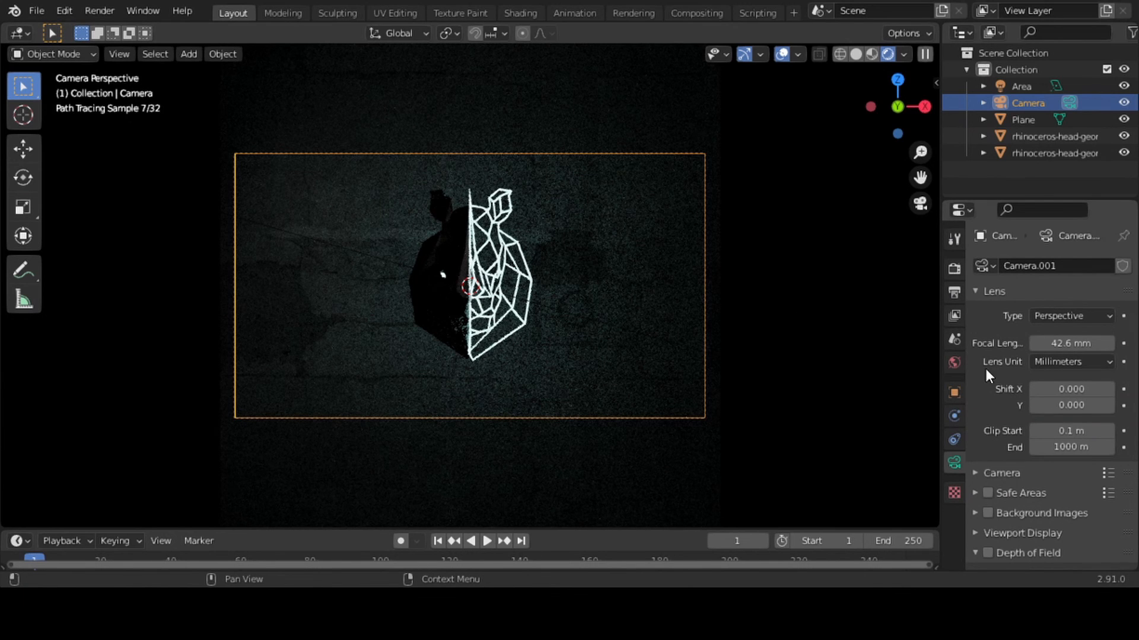
pyautogui.click(953, 392)
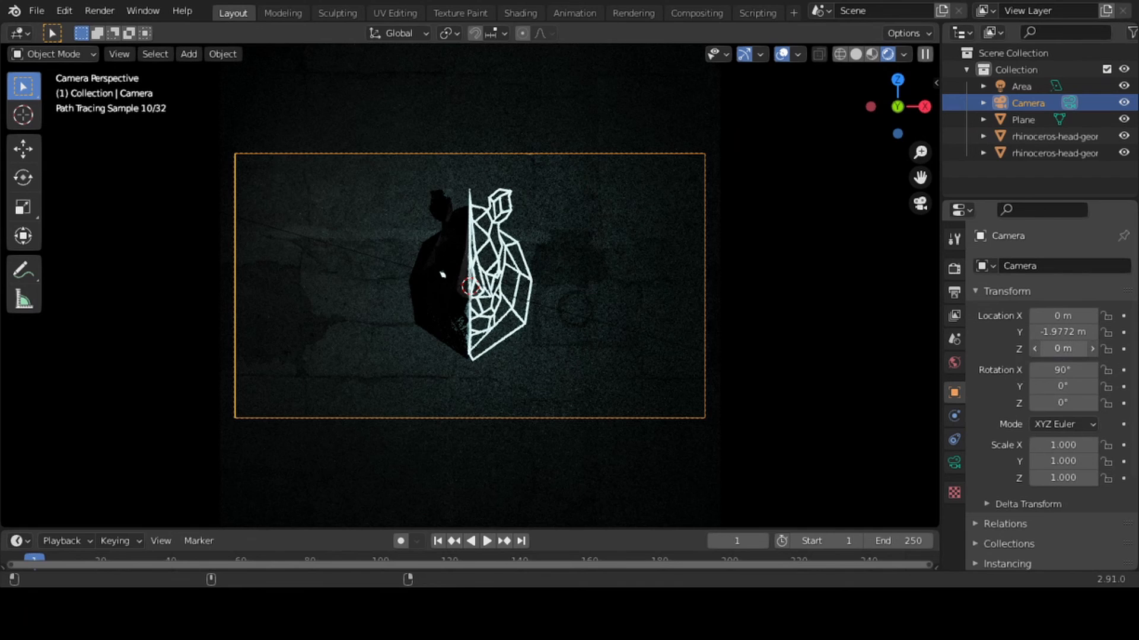
pyautogui.moveTo(1063, 349); pyautogui.dragTo(1070, 349)
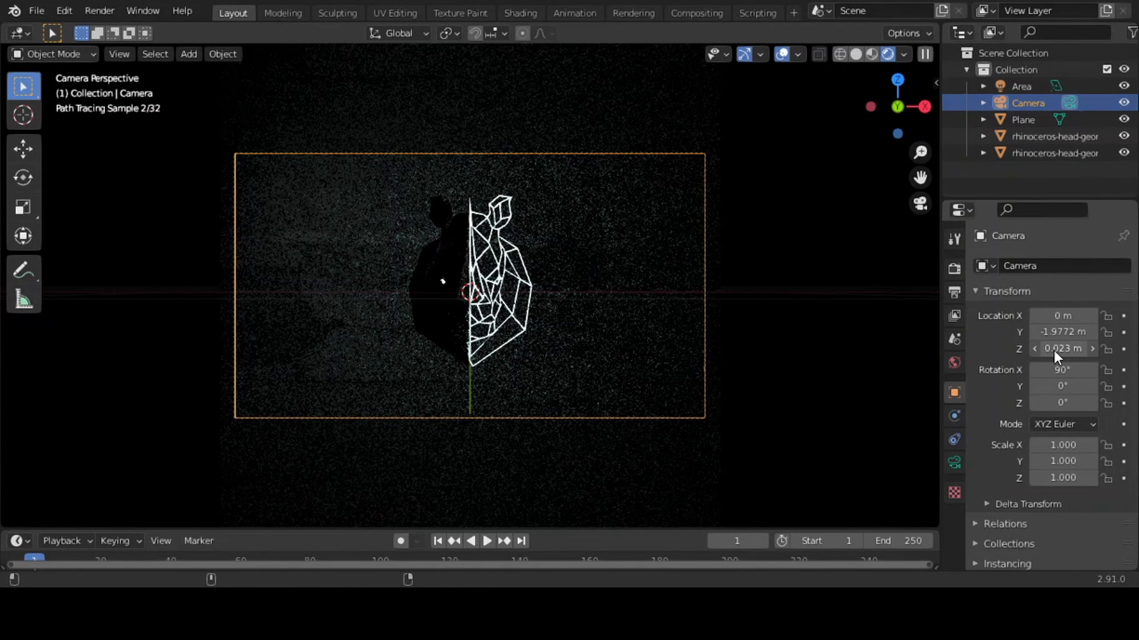
pyautogui.click(898, 351)
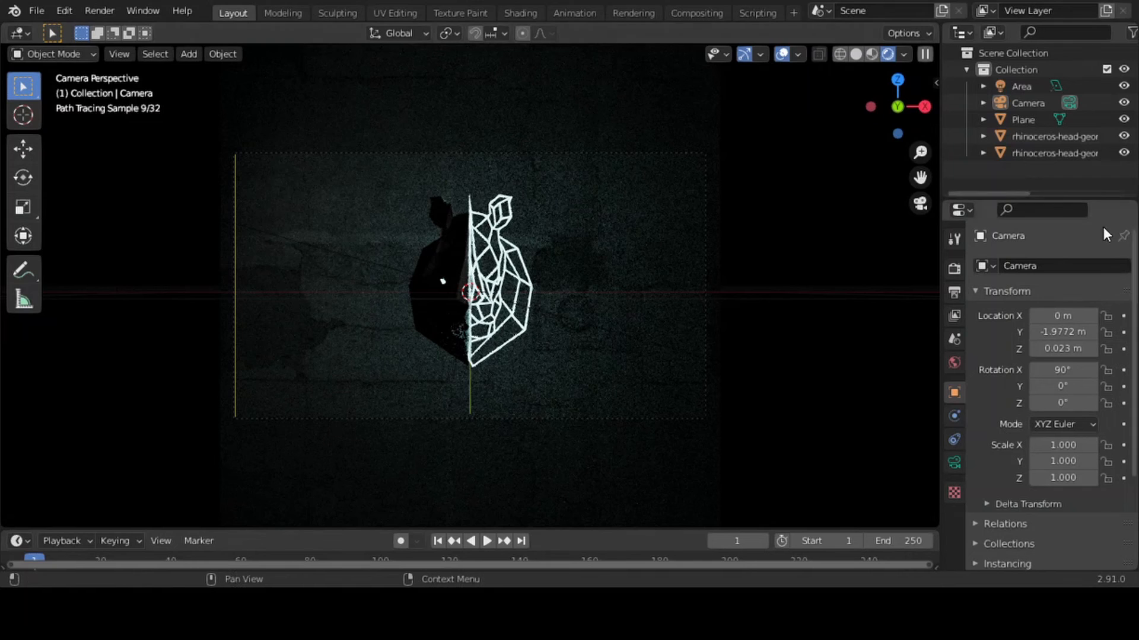
# Move the area light about 0.417 m along X and aim it at the outer edge of the leather-skinned half
pyautogui.click(1020, 86)
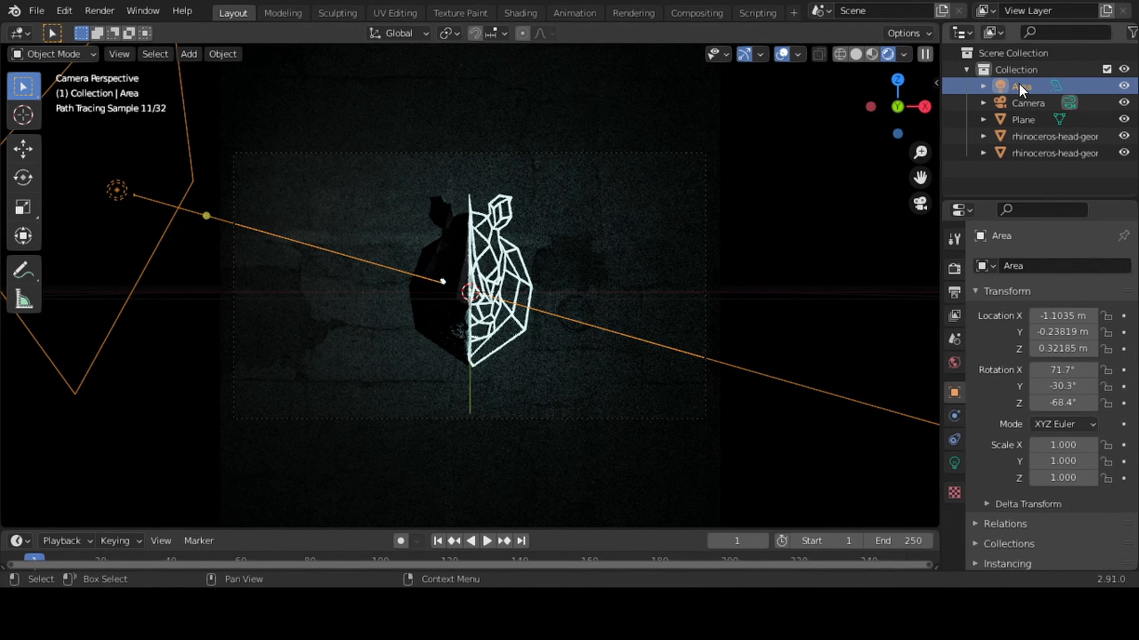
pyautogui.press('g')
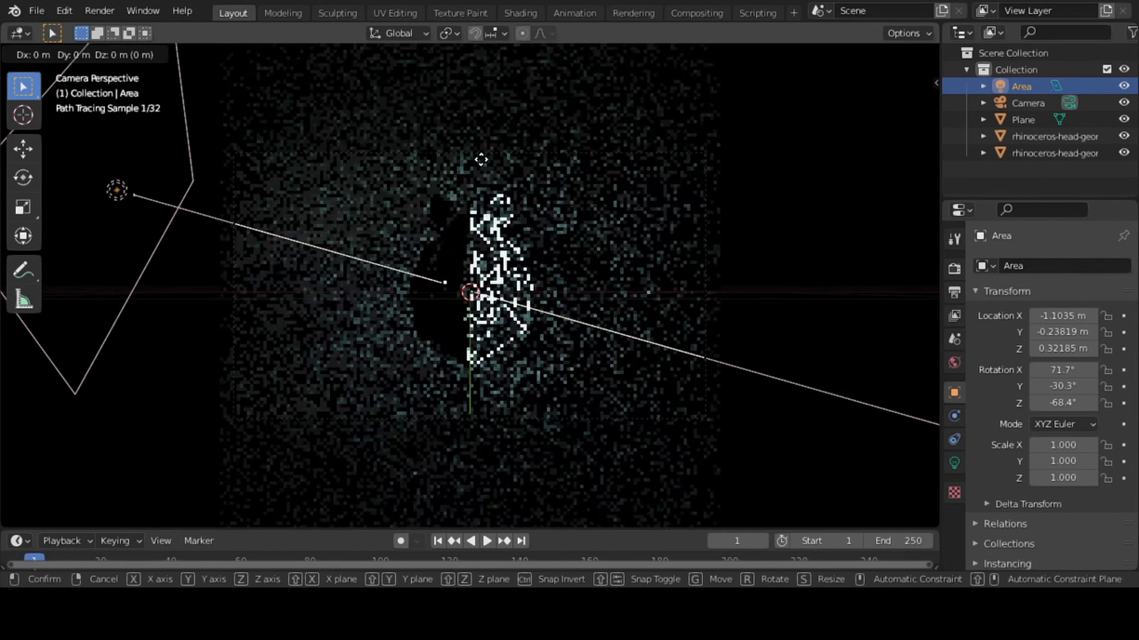
pyautogui.press('x')
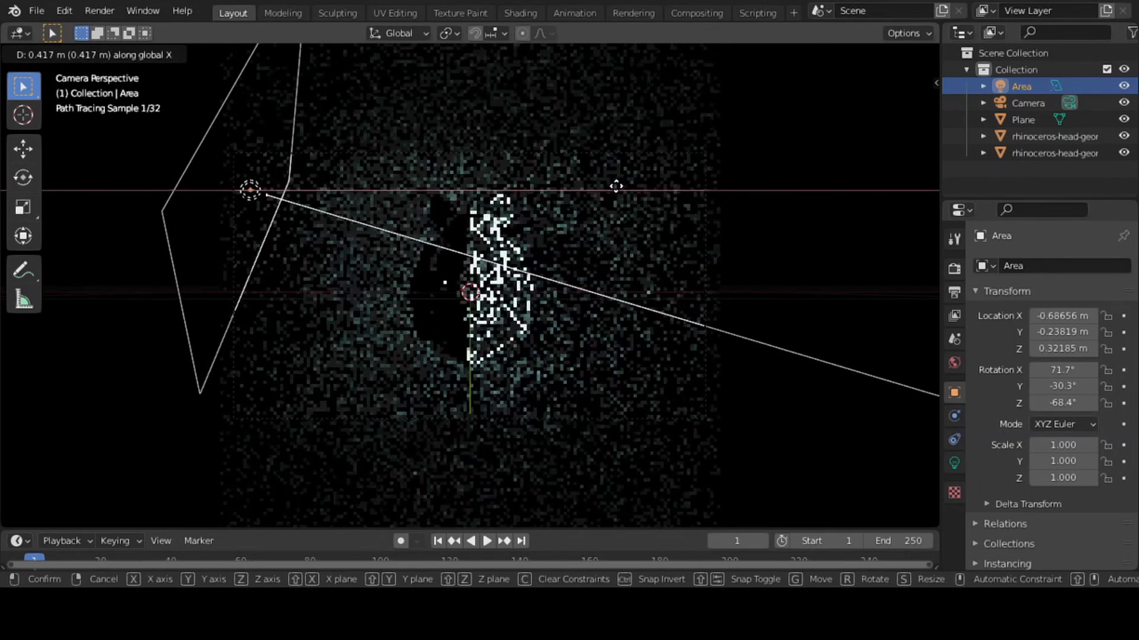
pyautogui.click(617, 187)
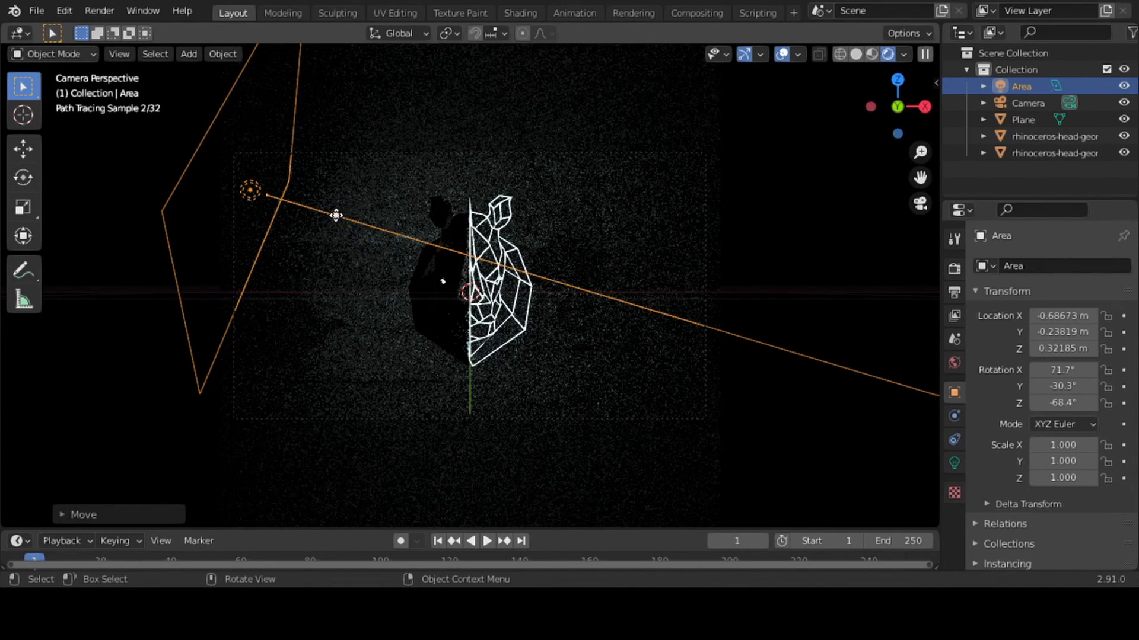
pyautogui.moveTo(335, 215); pyautogui.dragTo(410, 292)
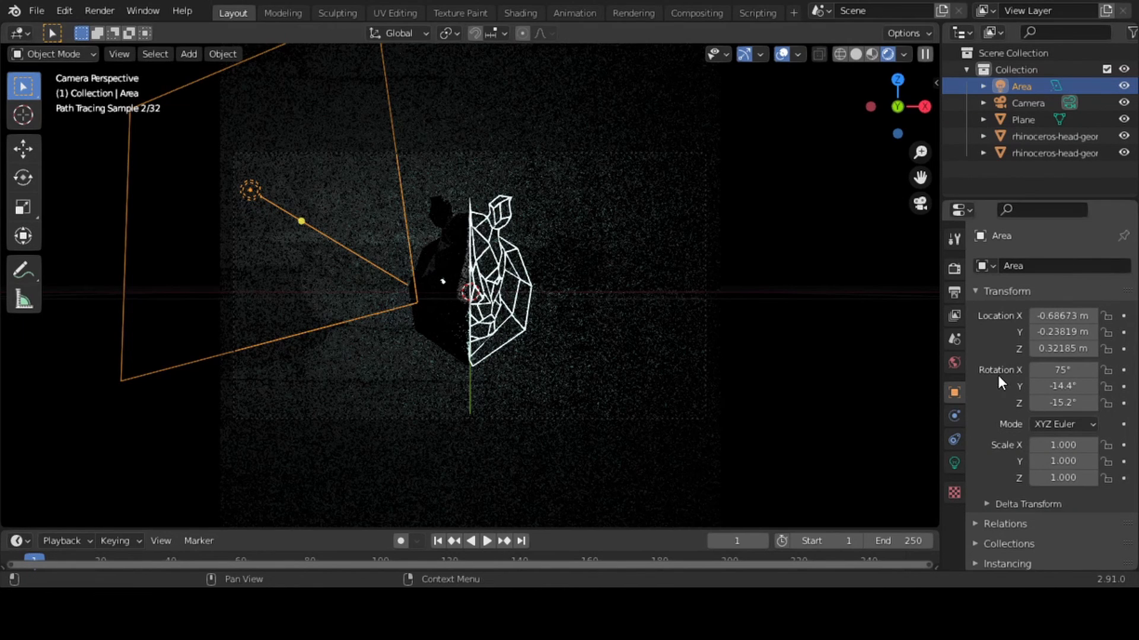
# Set the area light's power to 1 W and deselect the light
pyautogui.click(954, 463)
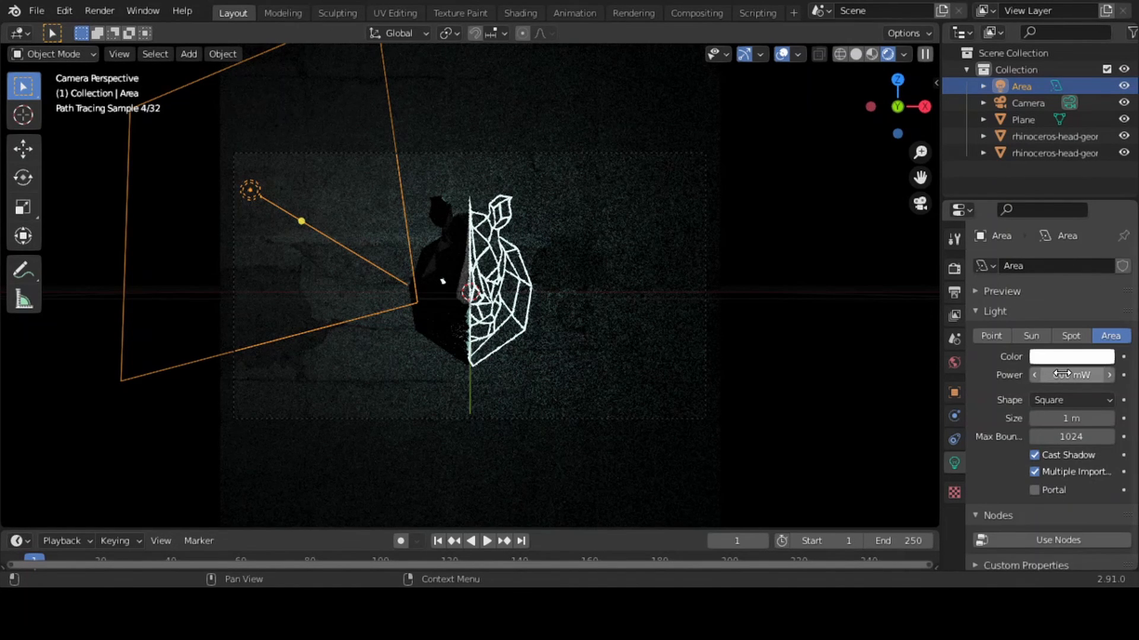
pyautogui.moveTo(1070, 376); pyautogui.dragTo(1077, 376)
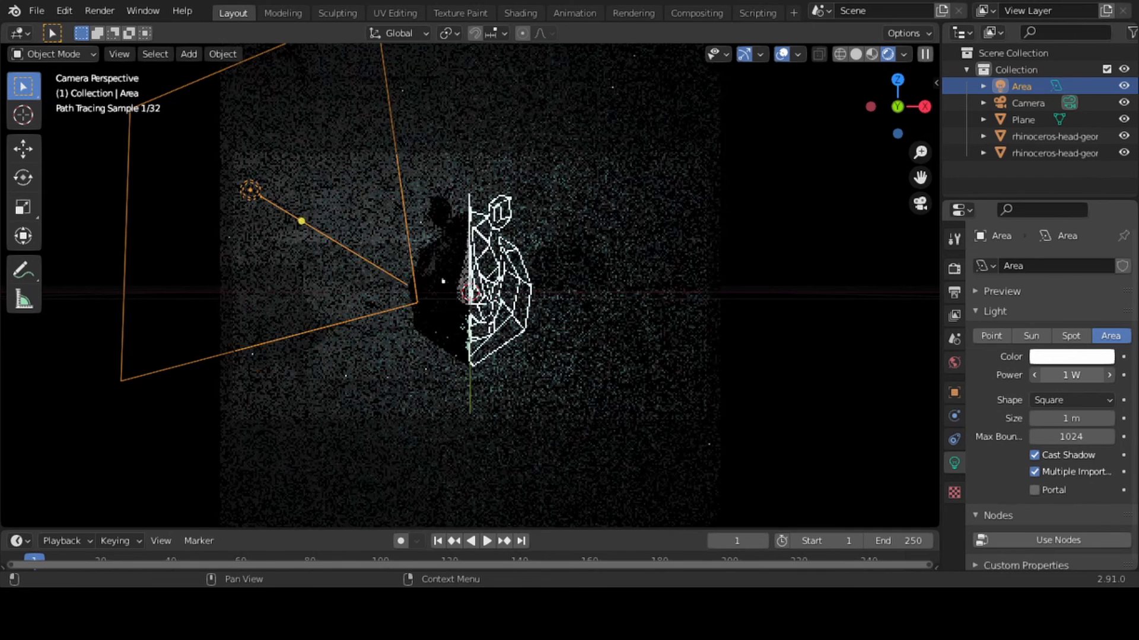
pyautogui.click(858, 333)
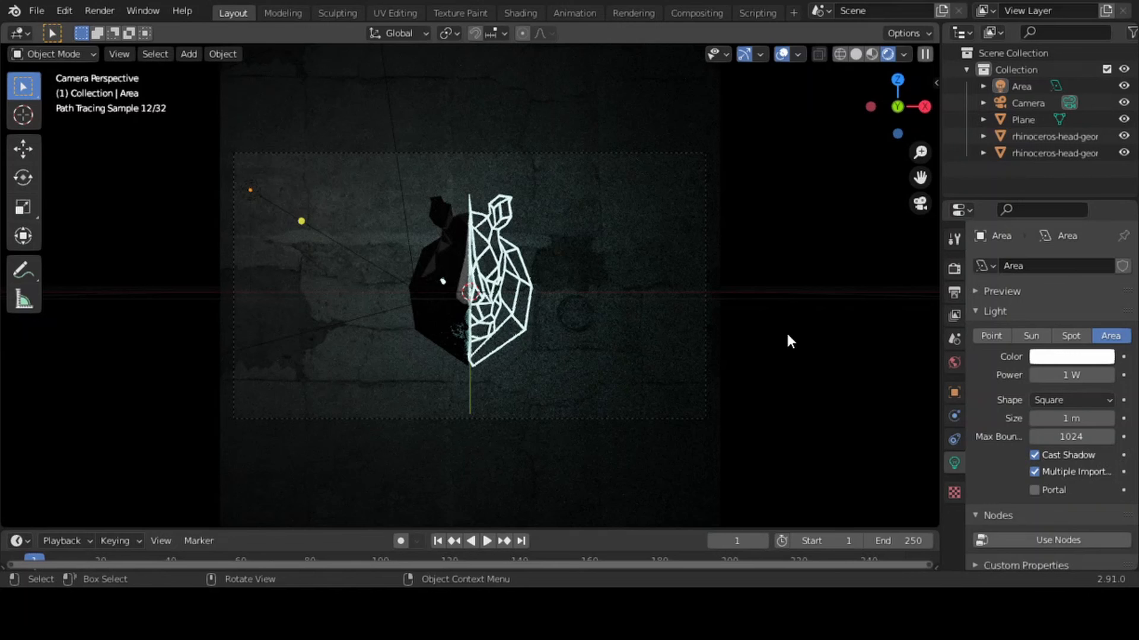
# Set the Cycles render samples to 800 and enable NLM denoising for the final render
pyautogui.click(954, 268)
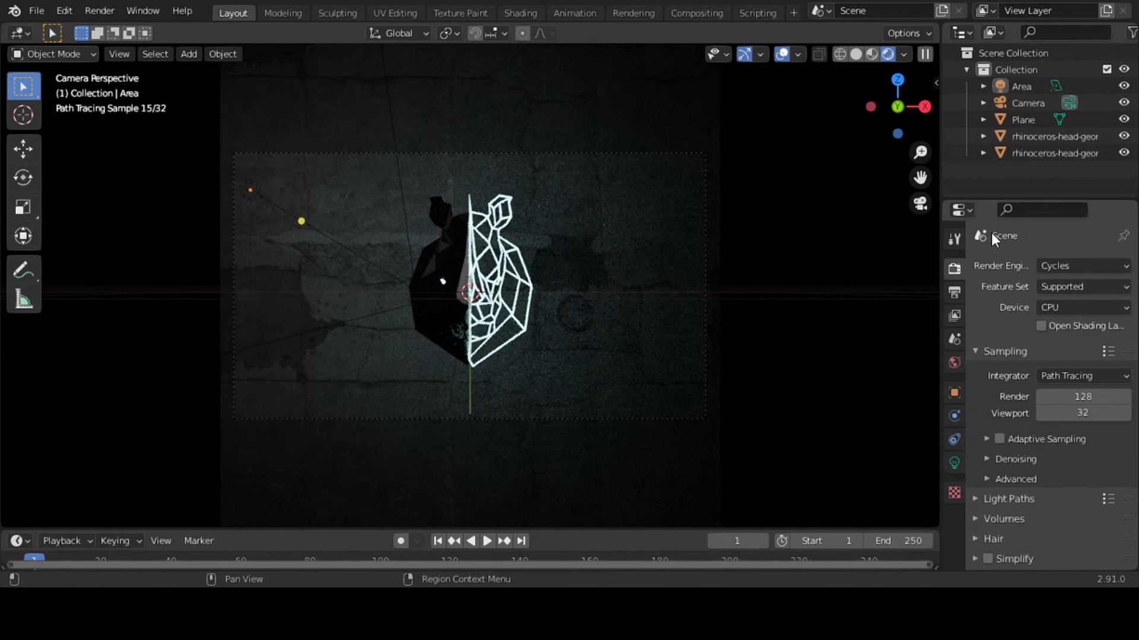
pyautogui.click(1061, 397)
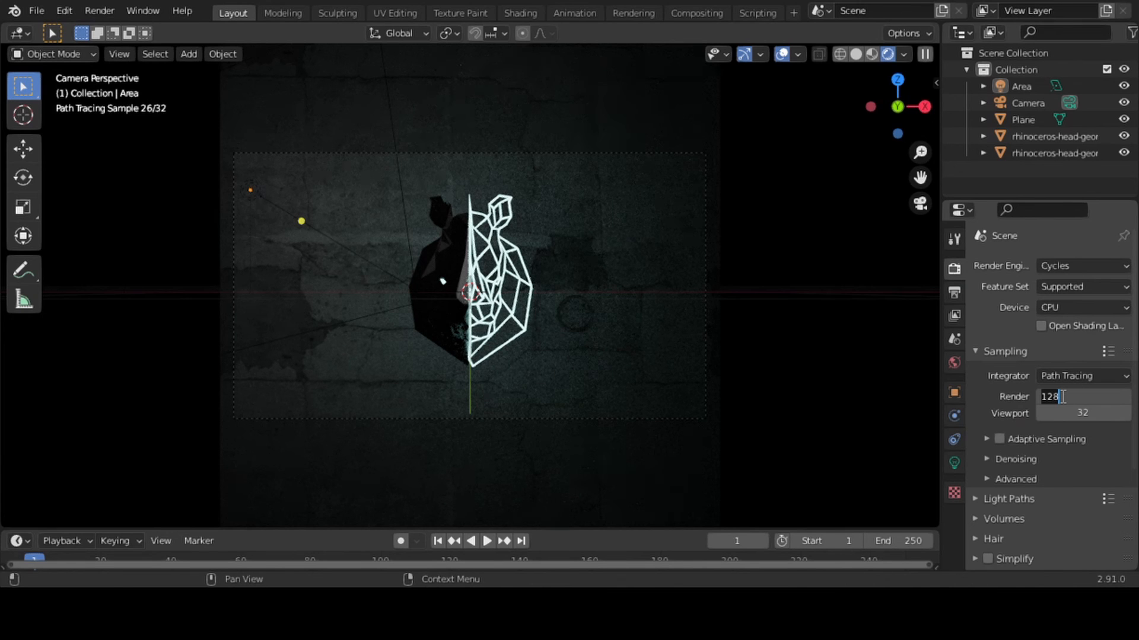
pyautogui.write('800')
pyautogui.press('Return')
pyautogui.click(987, 458)
pyautogui.click(1041, 483)
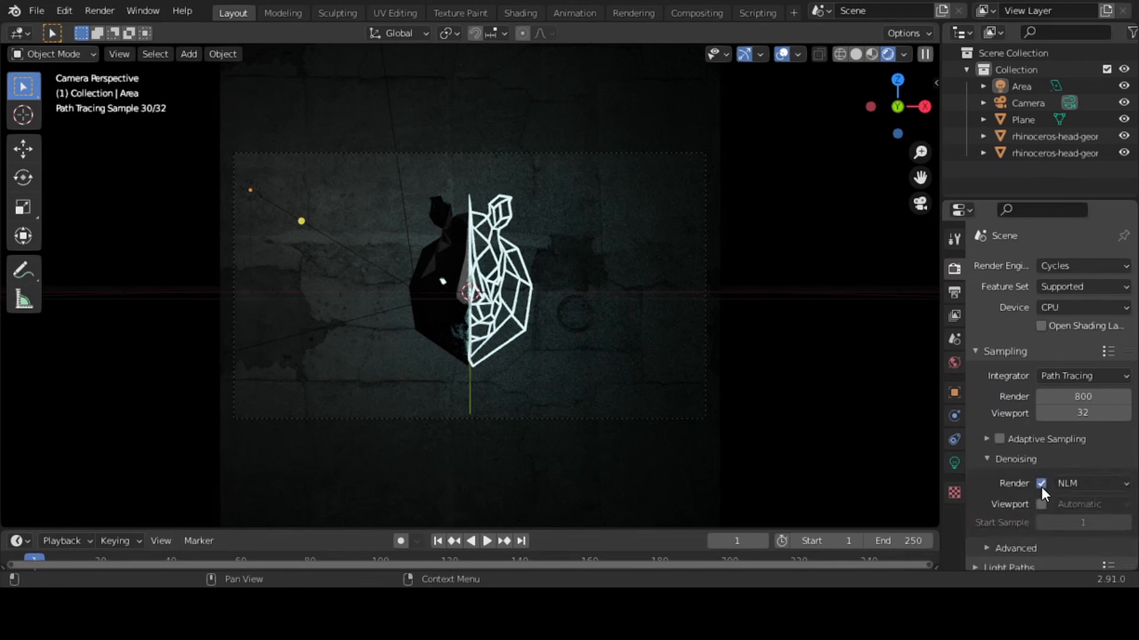
# Set the render performance tile size to 32 px in both X and Y
pyautogui.moveTo(1136, 273); pyautogui.dragTo(1137, 428)
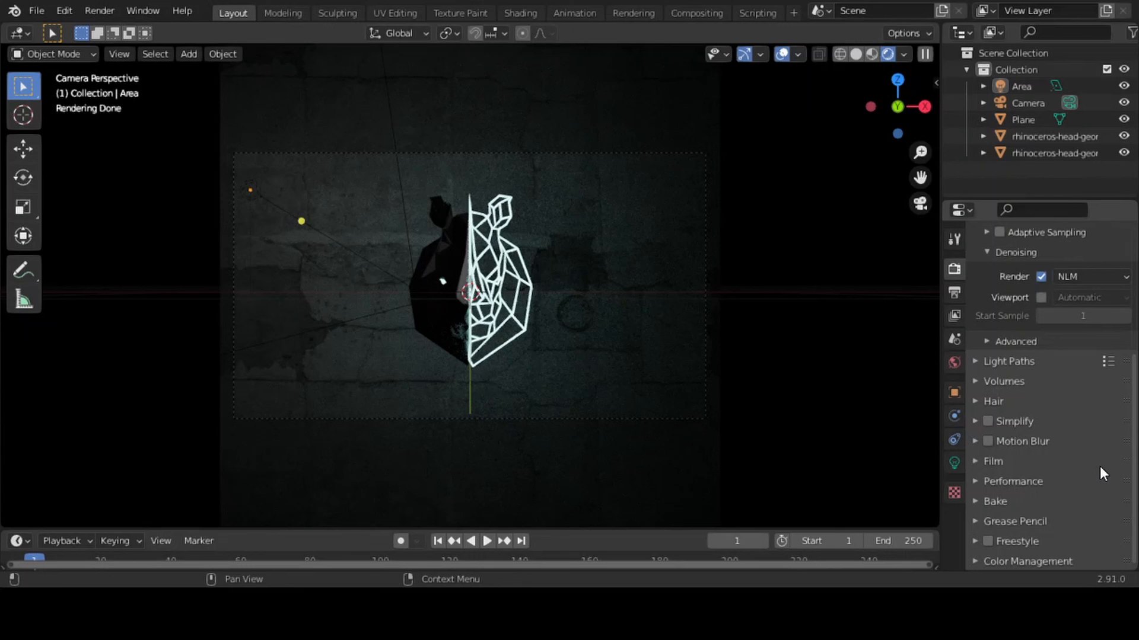
pyautogui.click(979, 482)
pyautogui.moveTo(1135, 396)
pyautogui.mouseDown()
pyautogui.moveTo(1135, 566)
pyautogui.moveTo(1134, 483)
pyautogui.mouseUp()
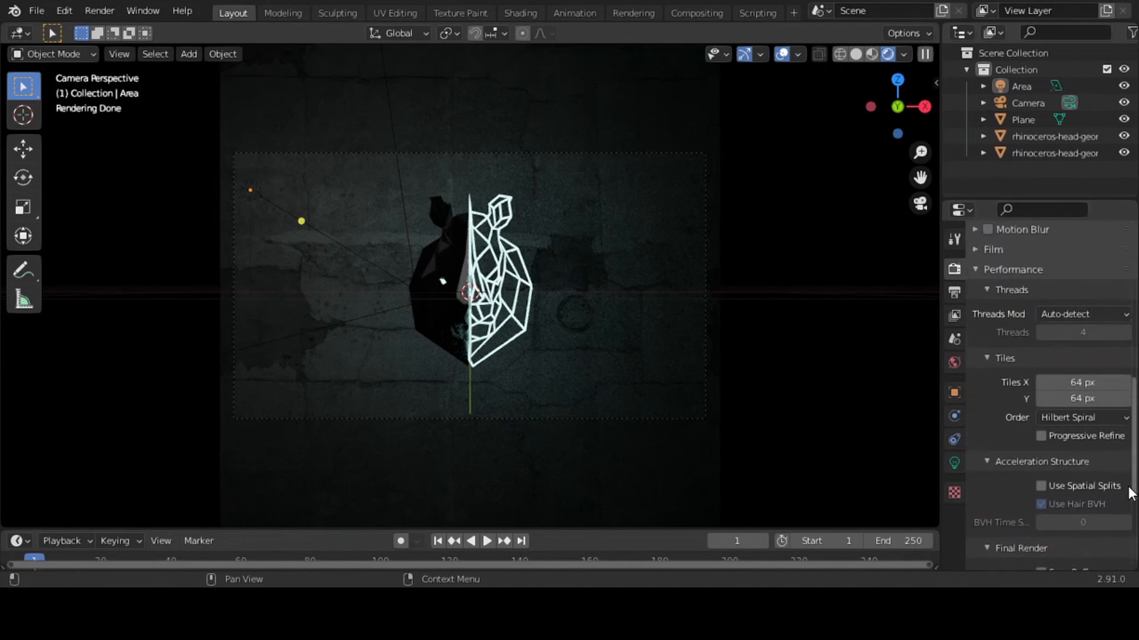
pyautogui.click(1068, 381)
pyautogui.write('32')
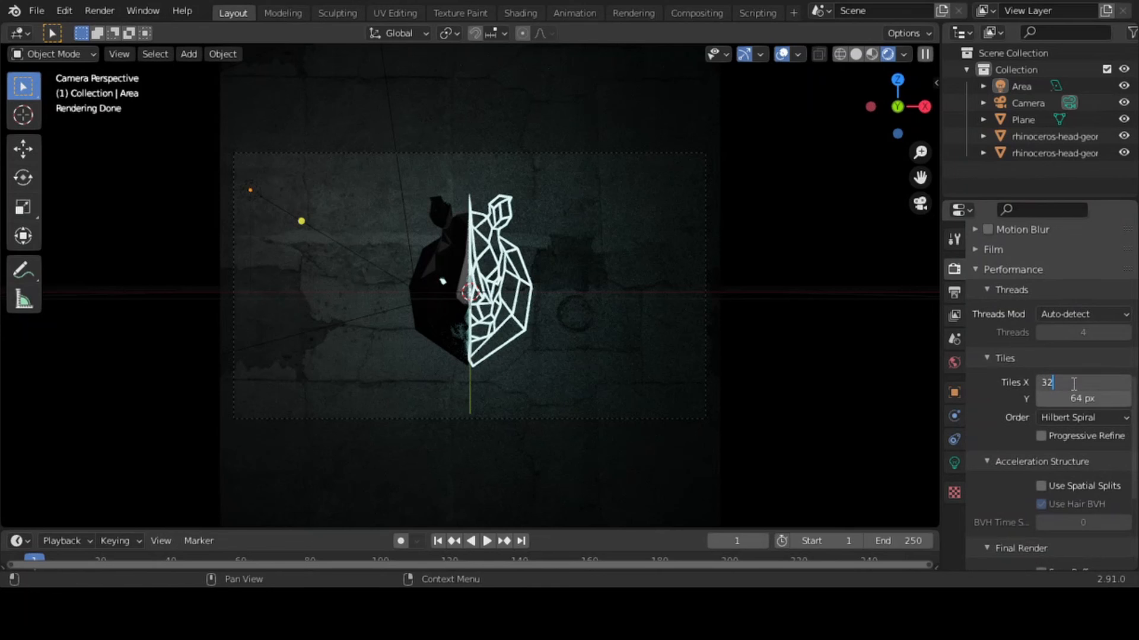
pyautogui.press('Tab')
pyautogui.write('32')
pyautogui.press('Return')
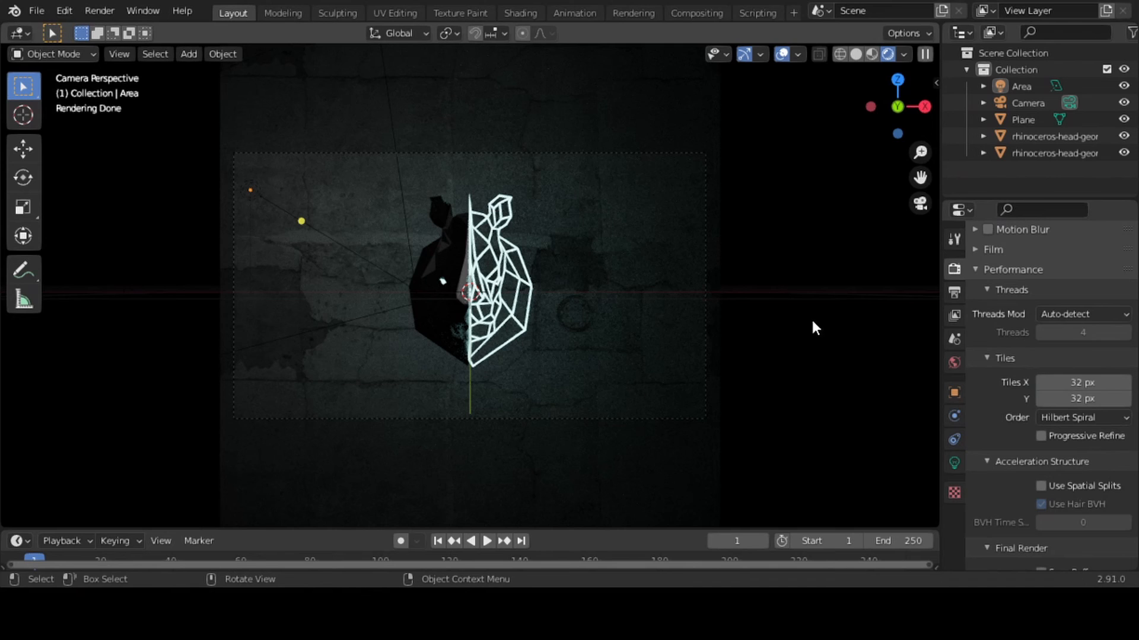